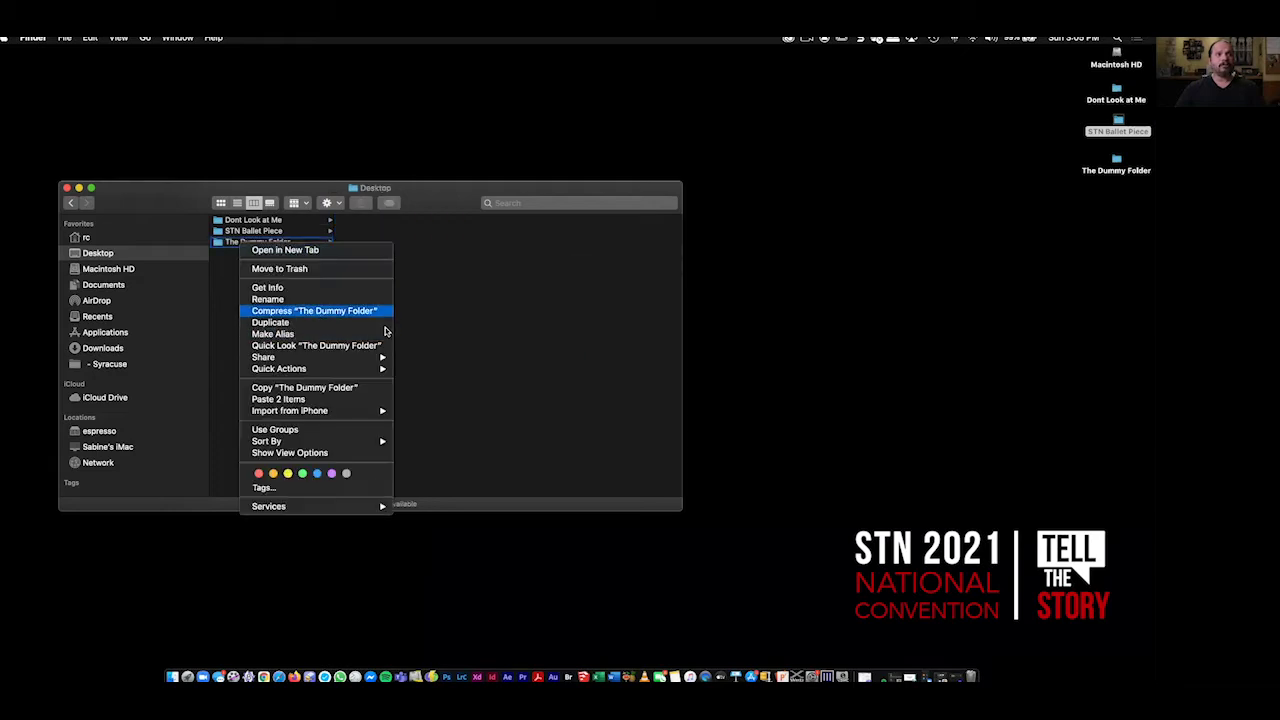
# Compress The Dummy Folder into a zip archive and move the original folder to the trash.
pyautogui.click(378, 312)
pyautogui.press('Up')
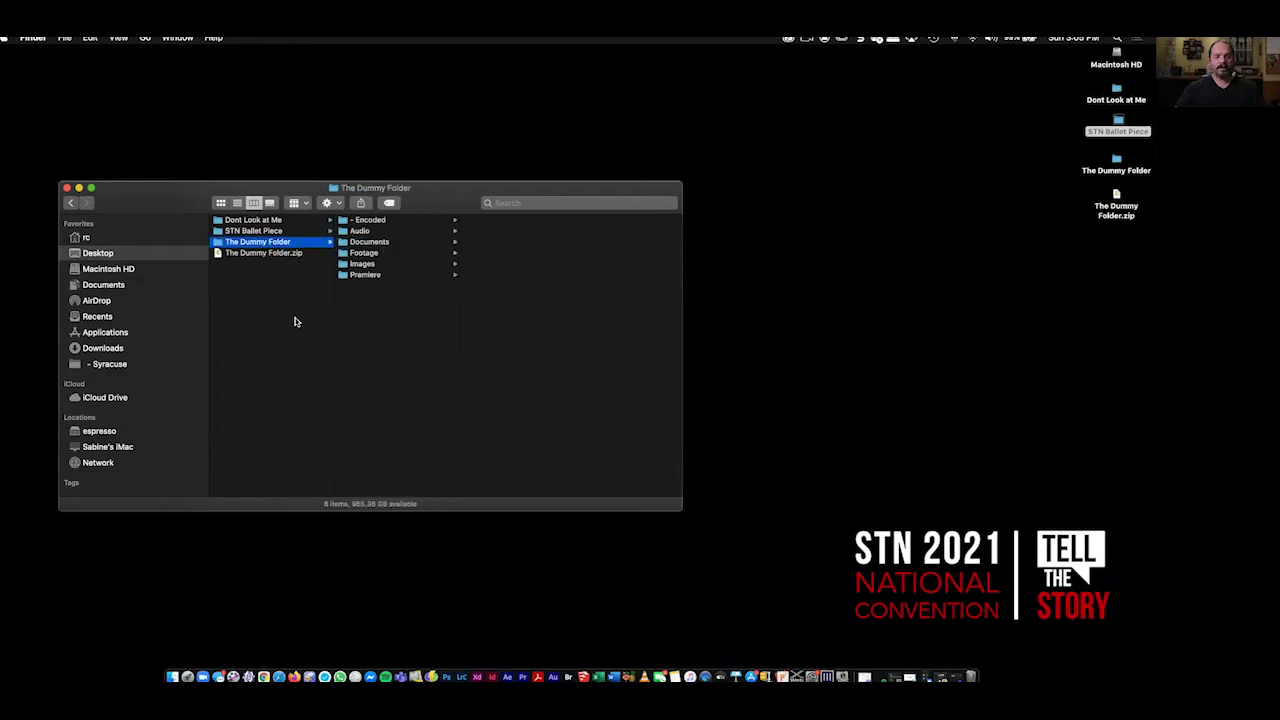
pyautogui.press('super+BackSpace')
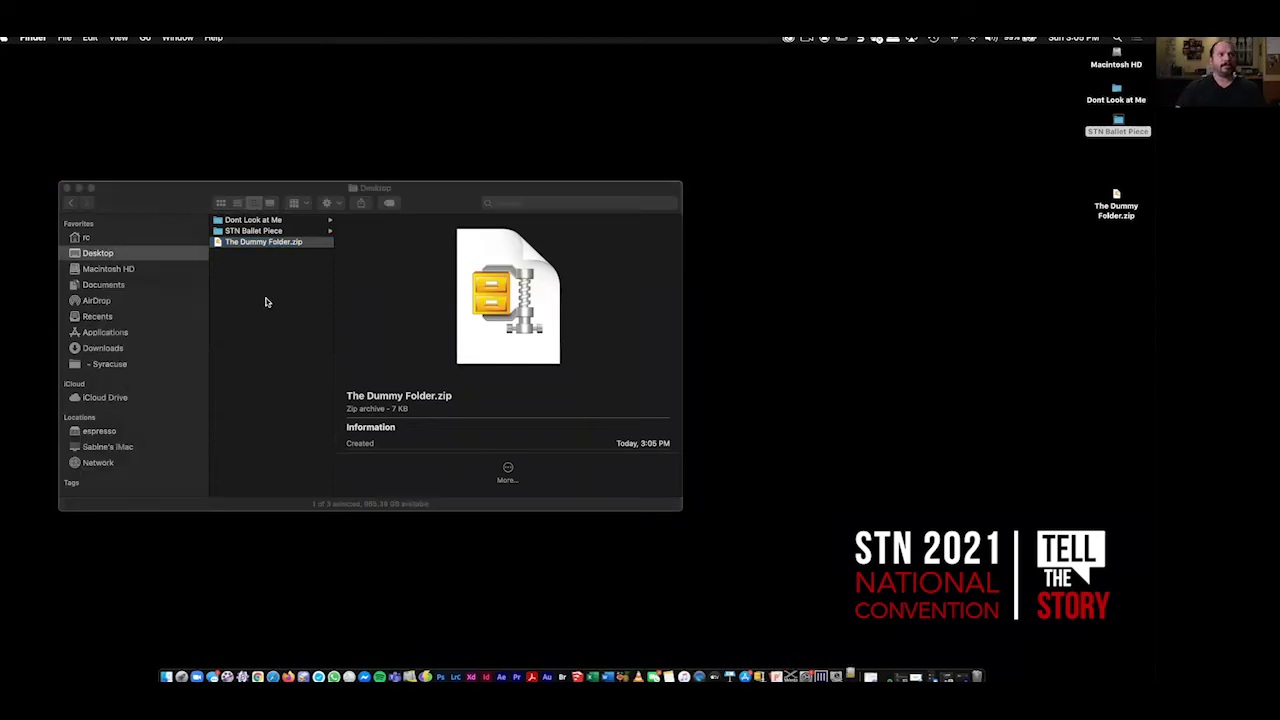
# Extract The Dummy Folder.zip on the desktop and rename the extracted folder "Cat Stuck in Tree Package".
pyautogui.click(266, 244)
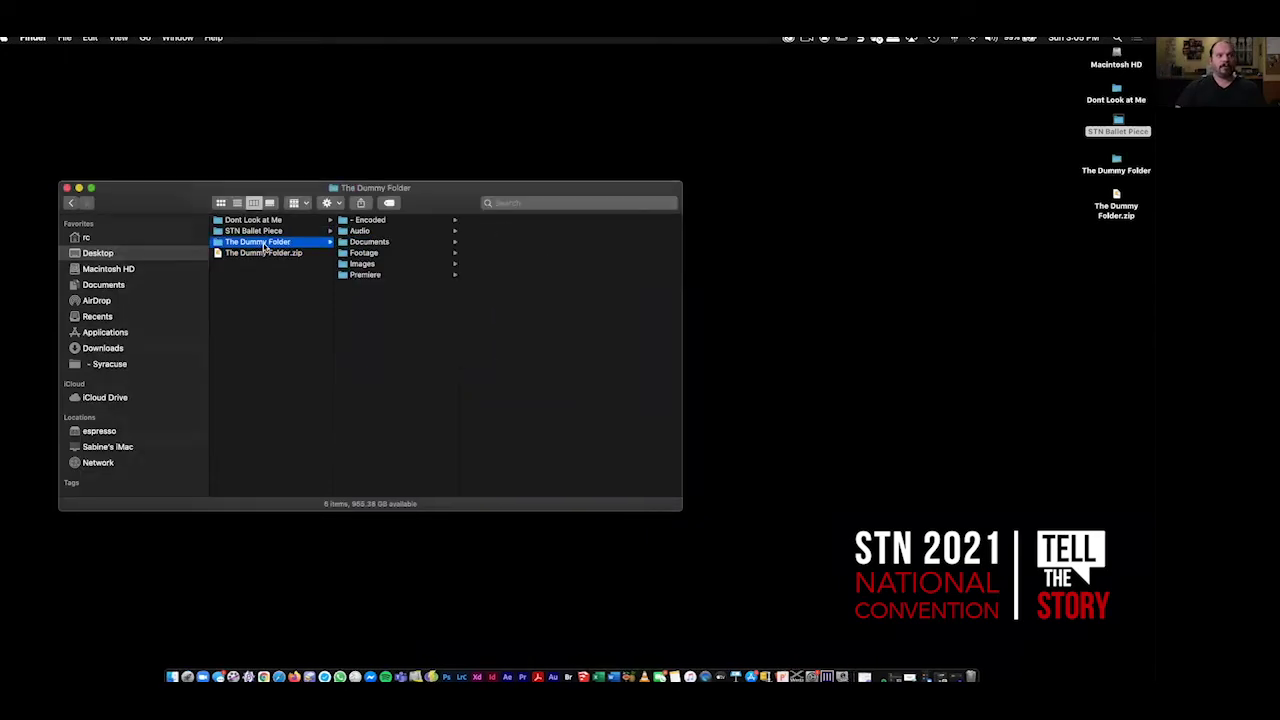
pyautogui.press('Return')
pyautogui.write('C')
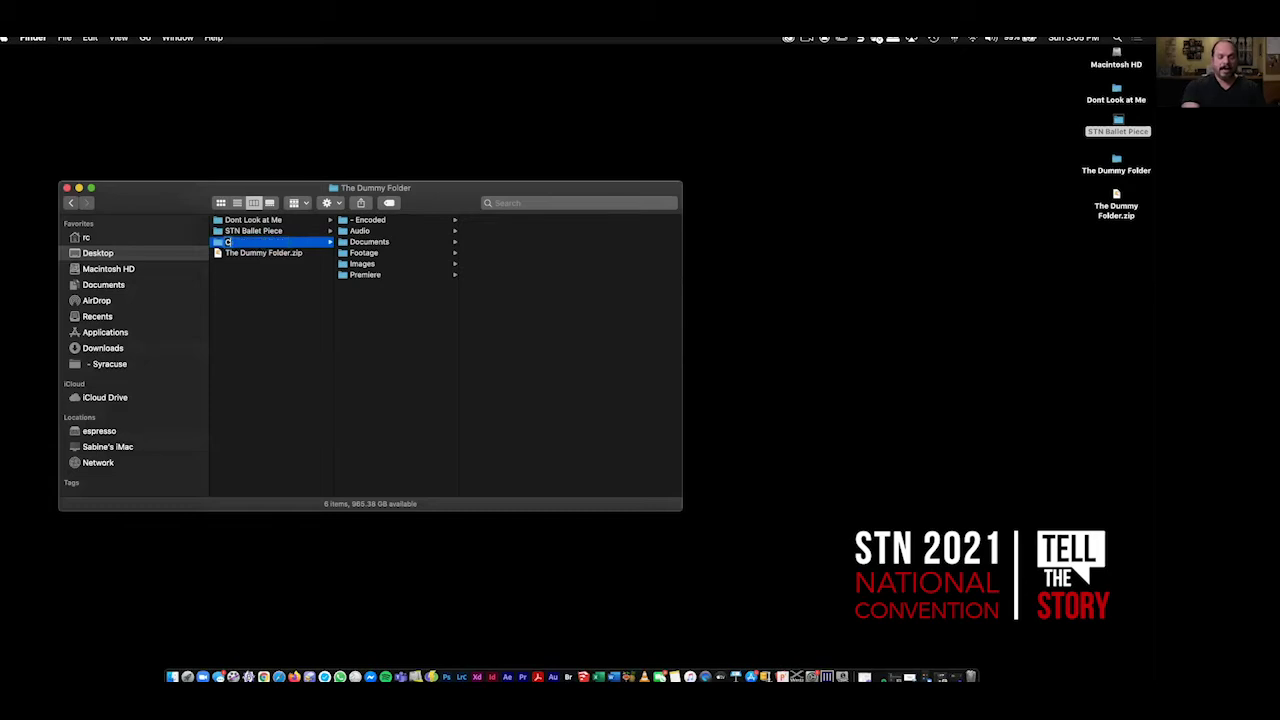
pyautogui.write('at Stuck in Tre')
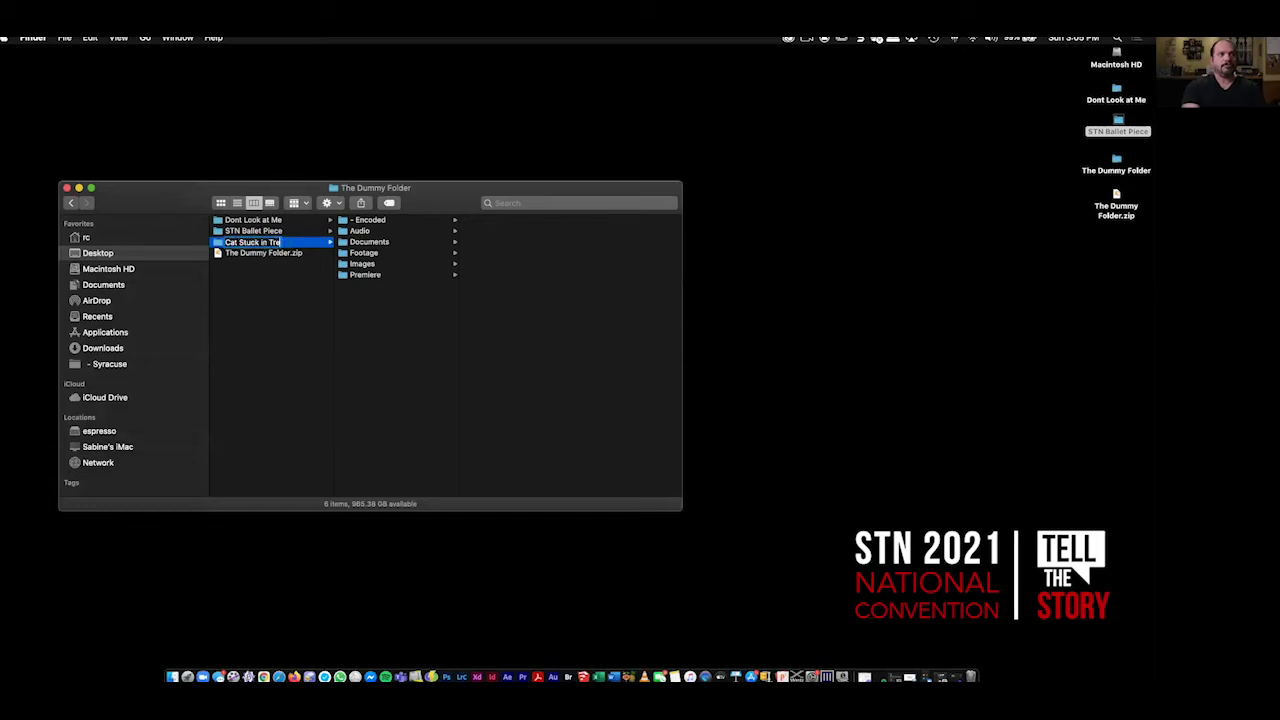
pyautogui.write('e Package')
pyautogui.press('Return')
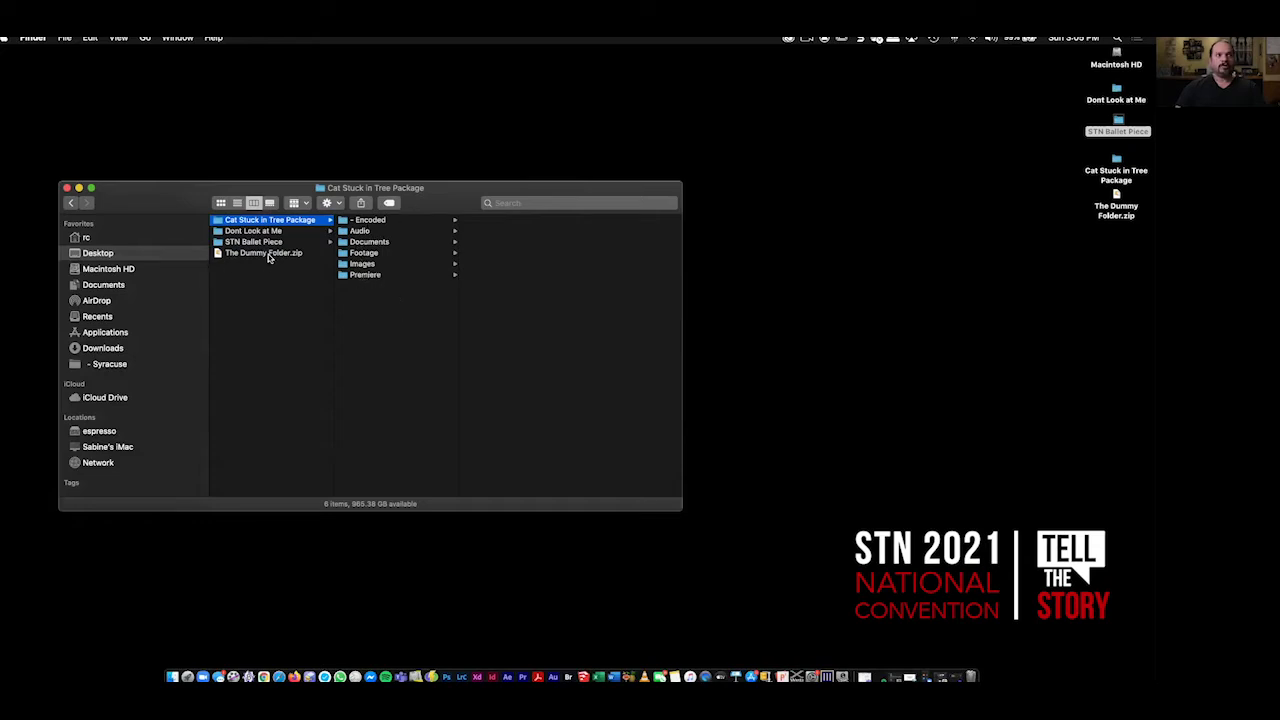
# Look at The Dummy Folder.zip and select all subfolders inside Cat Stuck in Tree Package.
pyautogui.press('Down')
pyautogui.press('Down')
pyautogui.press('Down')
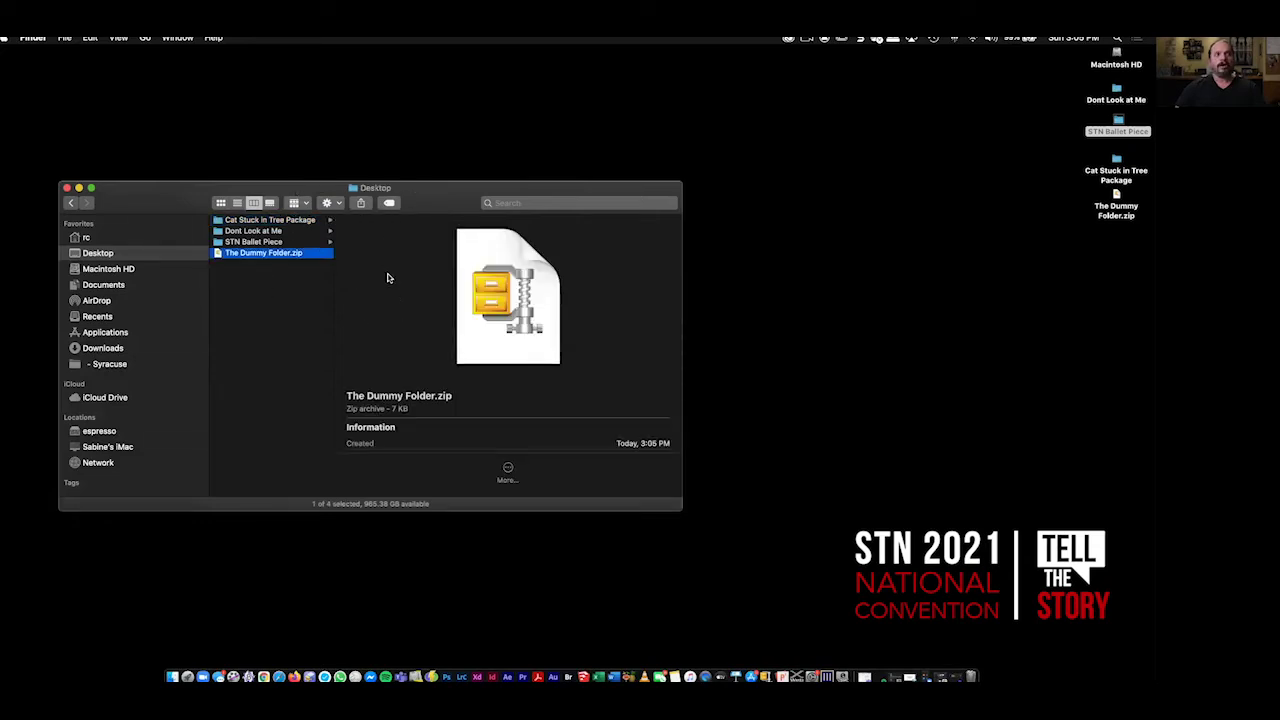
pyautogui.press('Up')
pyautogui.press('Up')
pyautogui.press('Up')
pyautogui.click(454, 460)
pyautogui.press('super+a')
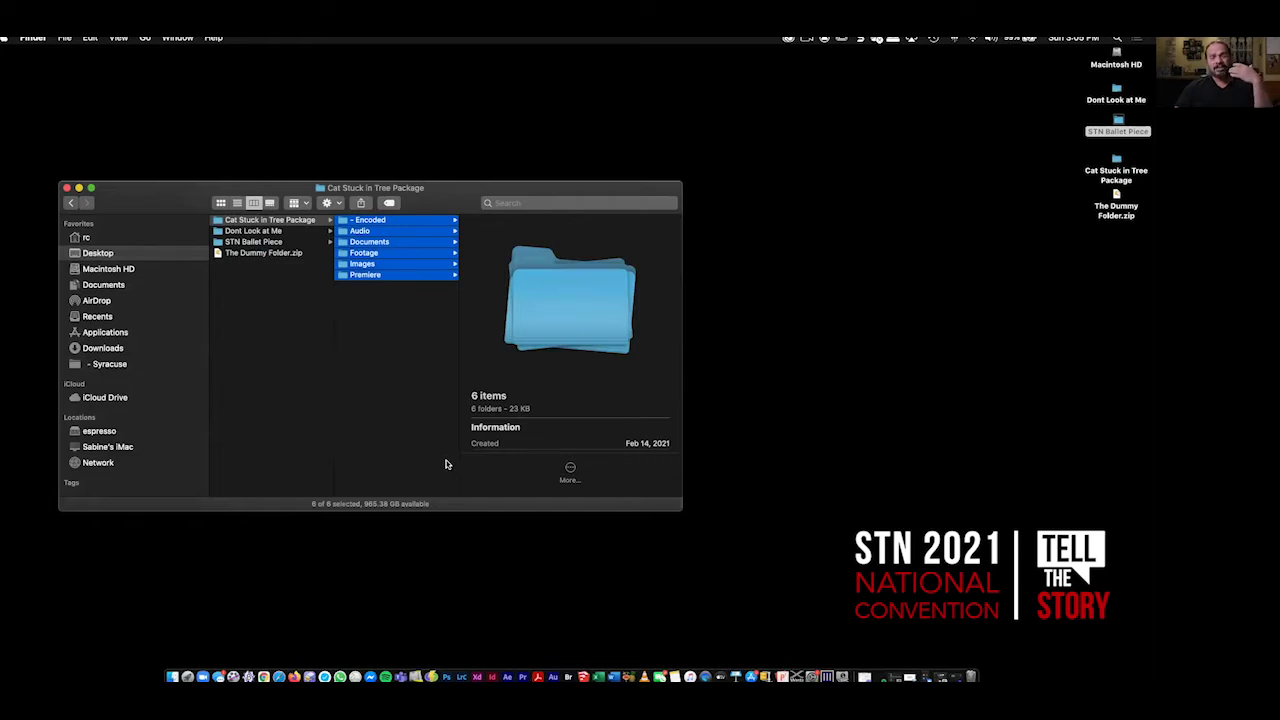
# Remove the Cat Stuck in Tree Package folder and The Dummy Folder.zip from the desktop.
pyautogui.click(215, 220)
pyautogui.moveTo(243, 231); pyautogui.dragTo(255, 224)
# Open the STN Ballet Piece folder and check its - Encoded, Audio and Documents subfolders.
pyautogui.click(266, 233)
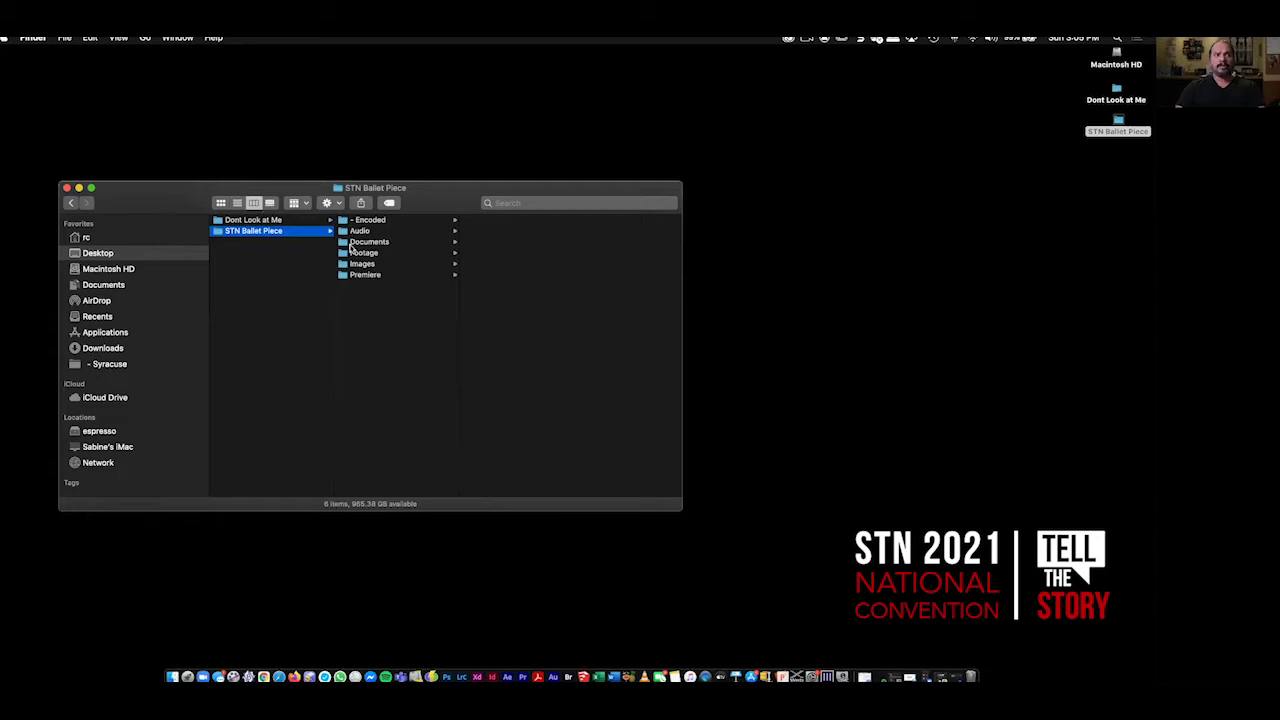
pyautogui.click(398, 221)
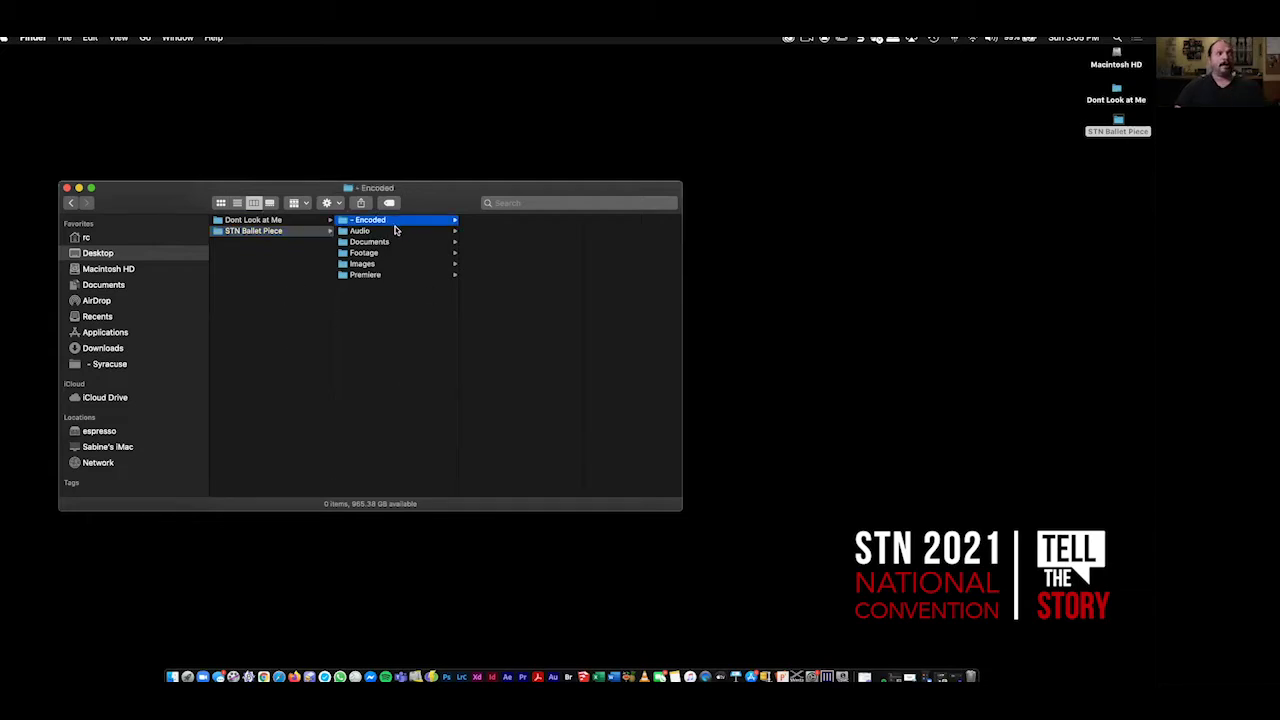
pyautogui.click(396, 231)
pyautogui.click(395, 242)
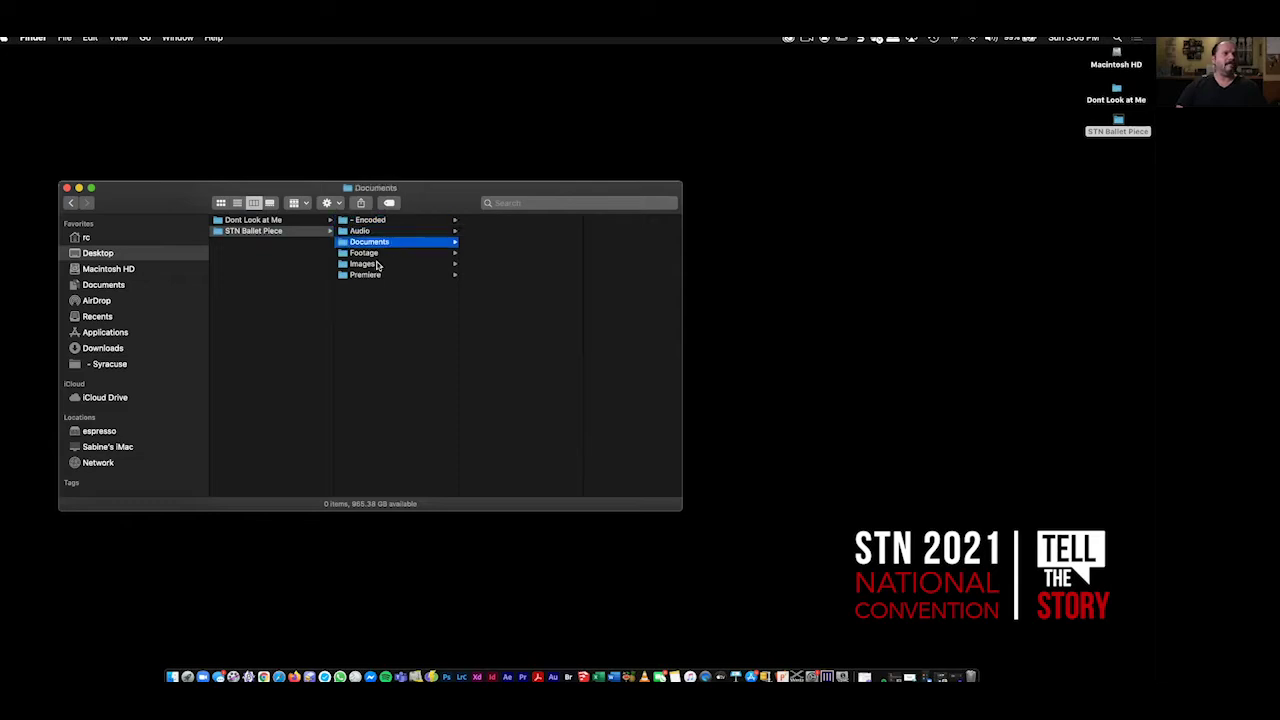
# Preview the clips in the Camera A folder inside Footage, from IMG_4005.MOV through IMG_5031.MOV.
pyautogui.click(378, 254)
pyautogui.click(512, 221)
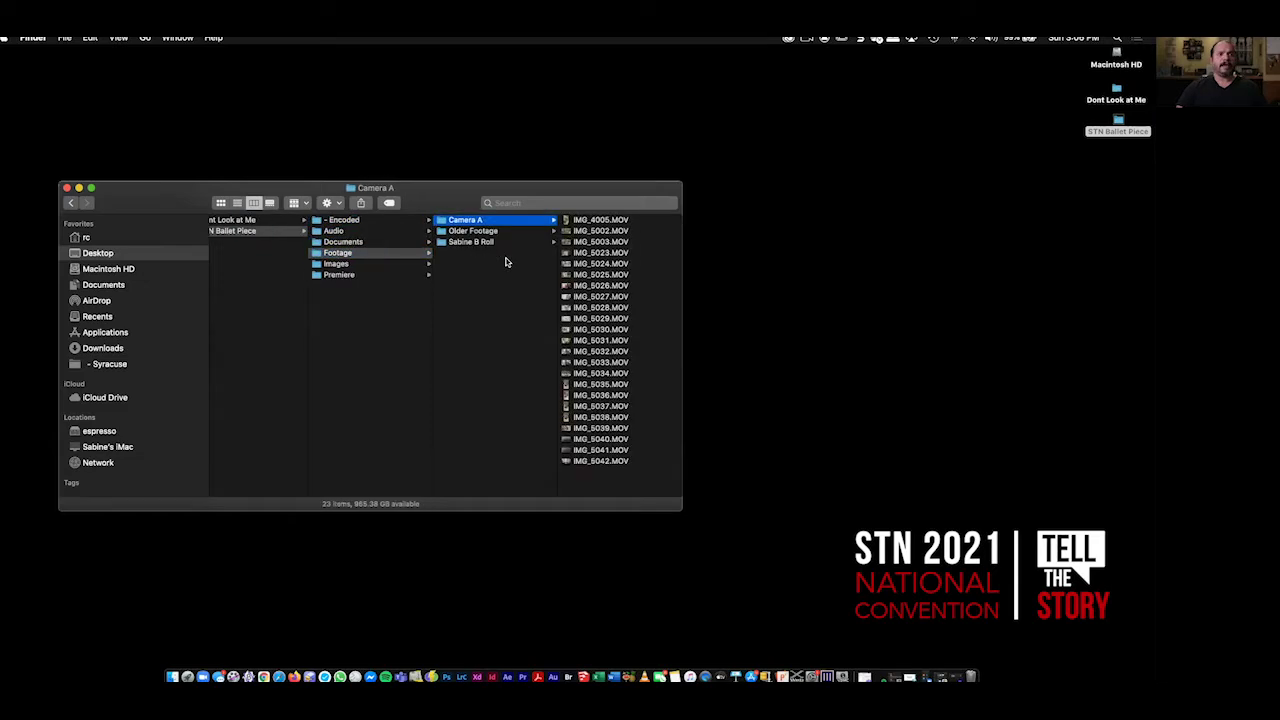
pyautogui.click(605, 220)
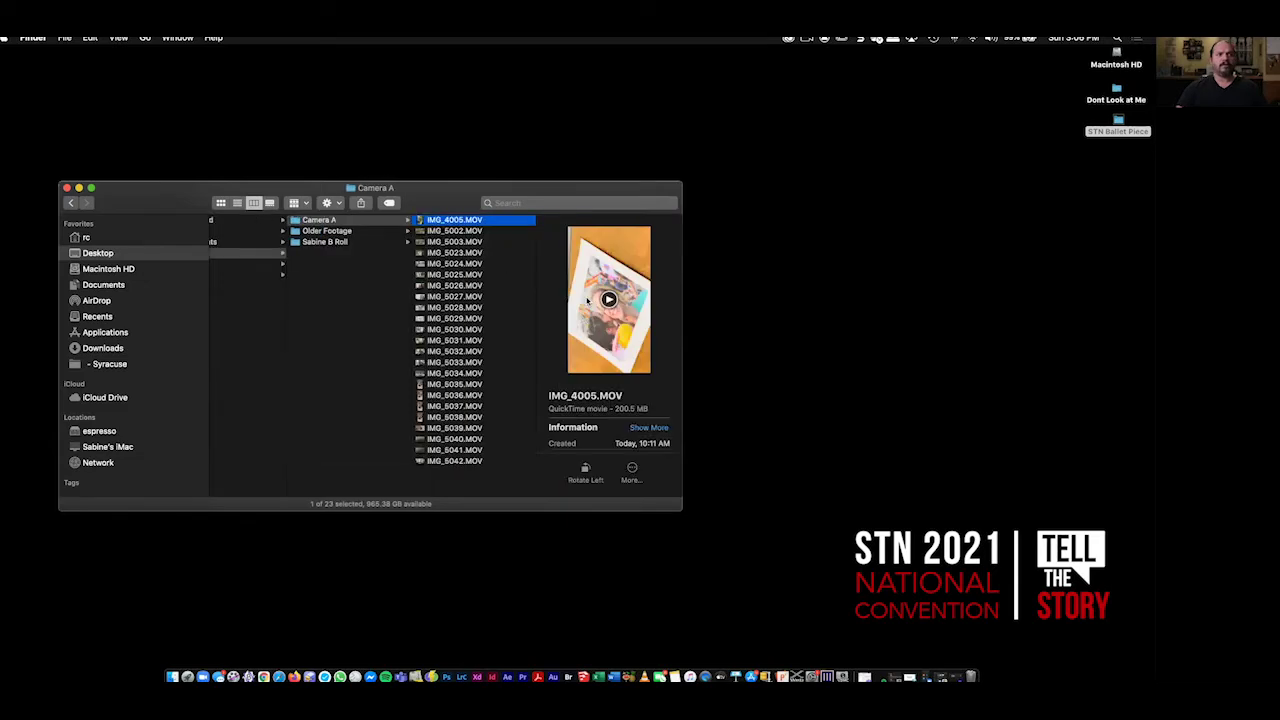
pyautogui.press('Down')
pyautogui.press('Down')
pyautogui.press('Down')
pyautogui.press('Down')
pyautogui.press('Down')
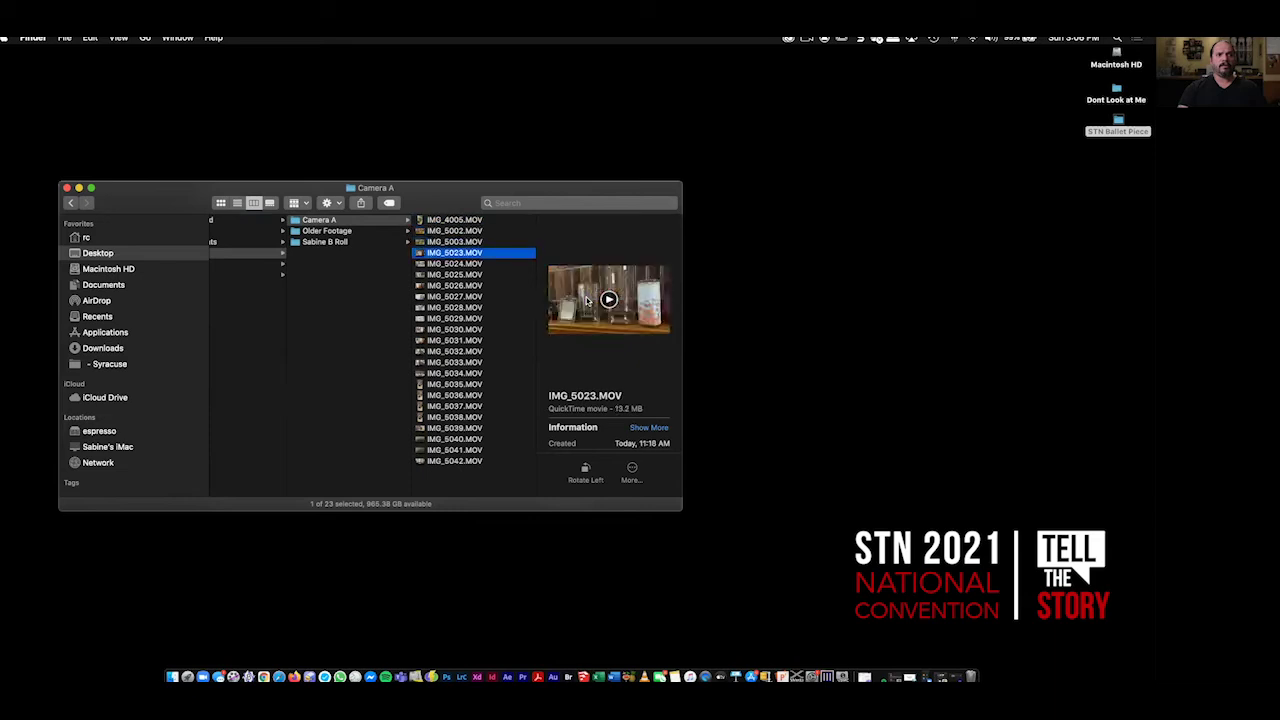
pyautogui.press('Down')
pyautogui.press('Down')
pyautogui.press('Down')
pyautogui.press('Down')
pyautogui.press('Down')
pyautogui.press('Down')
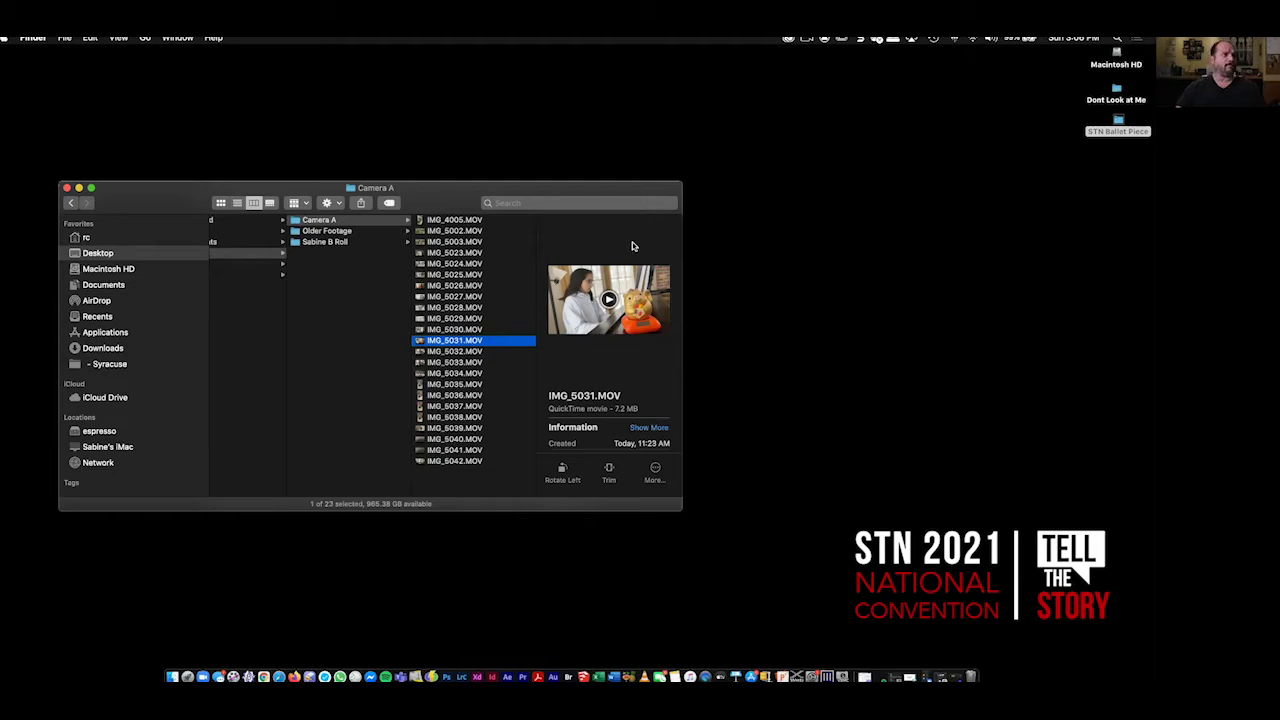
# Preview the video files in the Older Footage folder.
pyautogui.click(340, 231)
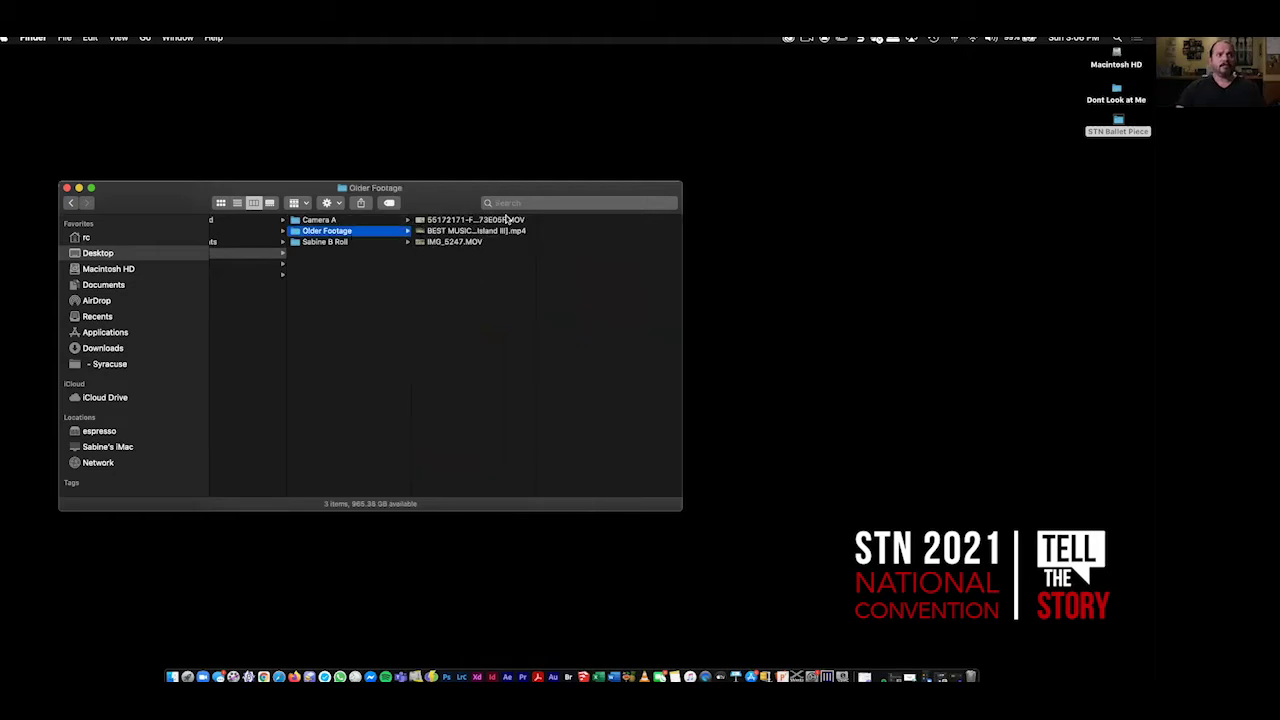
pyautogui.press('Right')
pyautogui.press('Down')
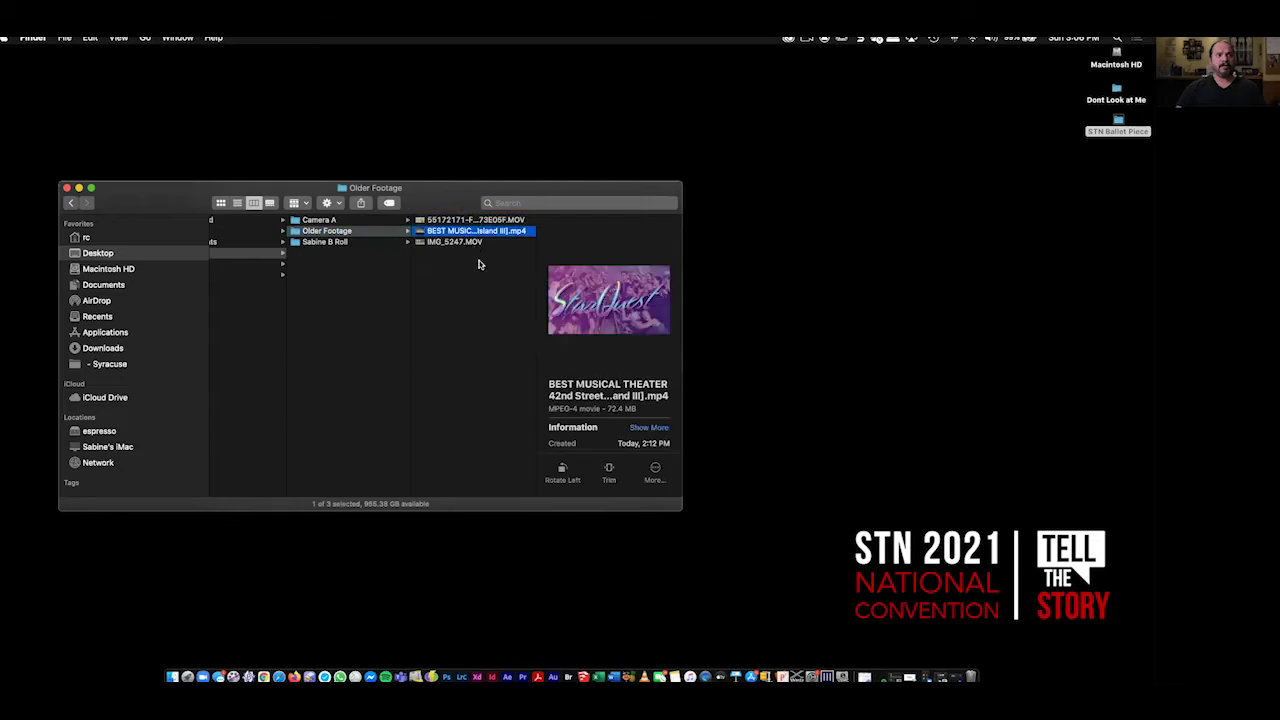
pyautogui.press('Down')
pyautogui.press('Left')
# Preview the clips in the B Roll folder inside Footage, from IMG_5043.MOV through IMG_9858.MOV.
pyautogui.press('Down')
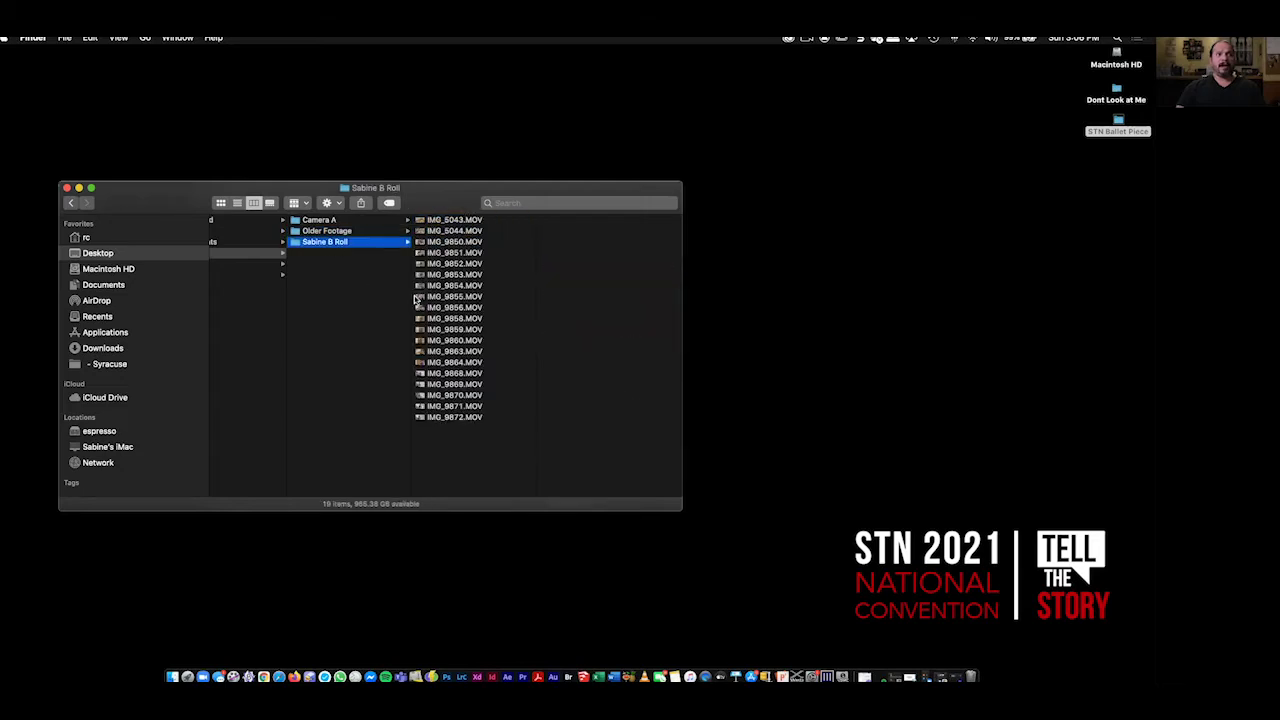
pyautogui.press('Right')
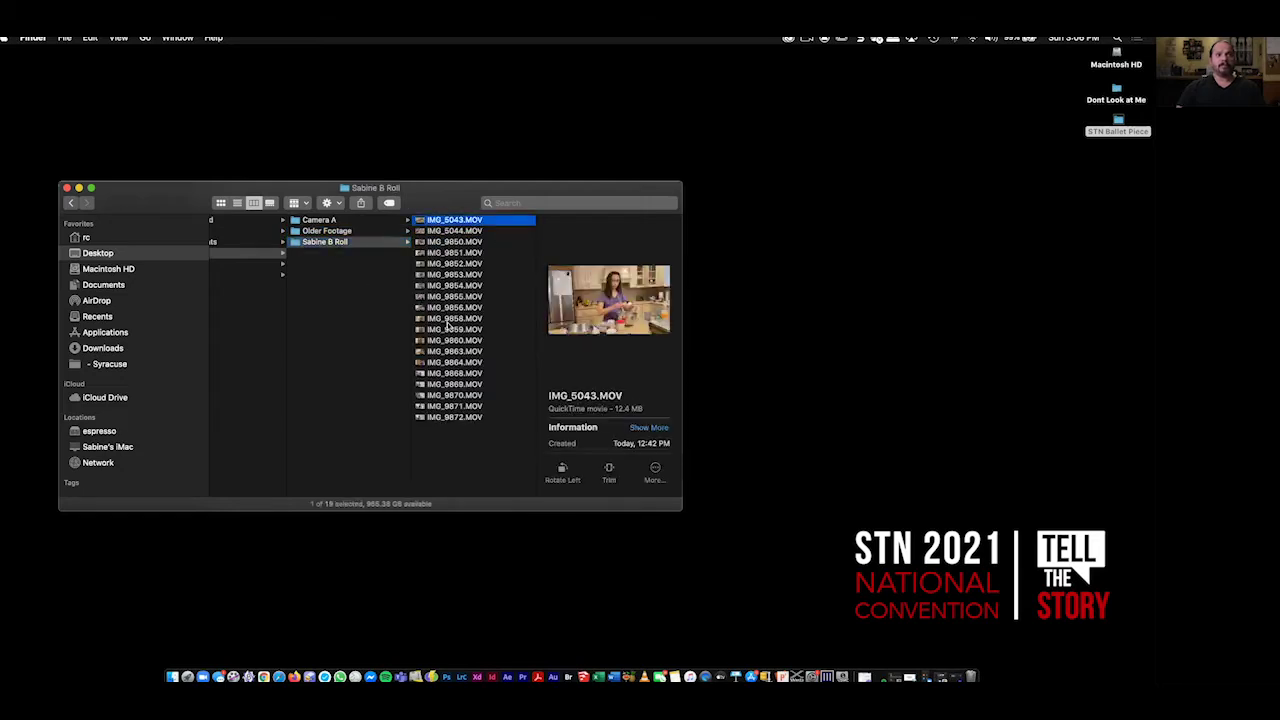
pyautogui.press('Down')
pyautogui.press('Down')
pyautogui.press('Down')
pyautogui.press('Down')
pyautogui.press('Down')
pyautogui.press('Down')
pyautogui.press('Down')
pyautogui.press('Down')
pyautogui.press('Down')
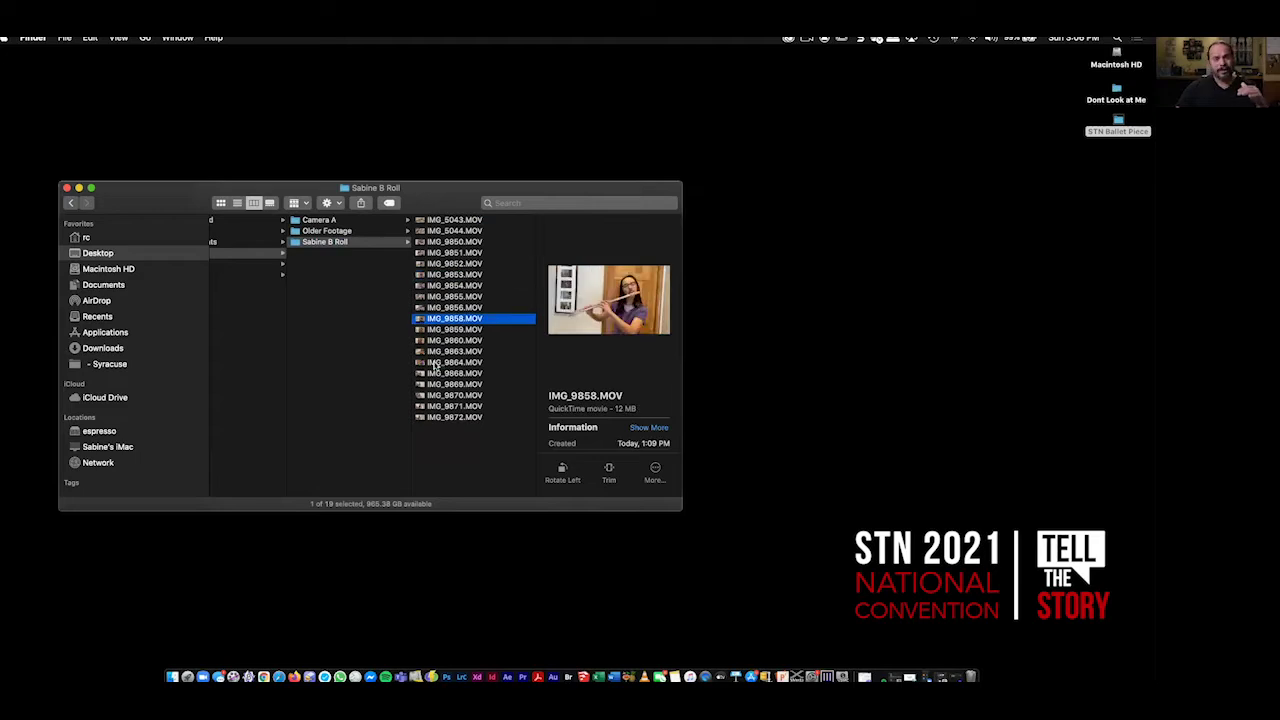
# Preview the photos in the project's Images folder and check the contents of its Premiere folder.
pyautogui.hscroll(-5, 360, 342)
pyautogui.click(380, 262)
pyautogui.click(497, 222)
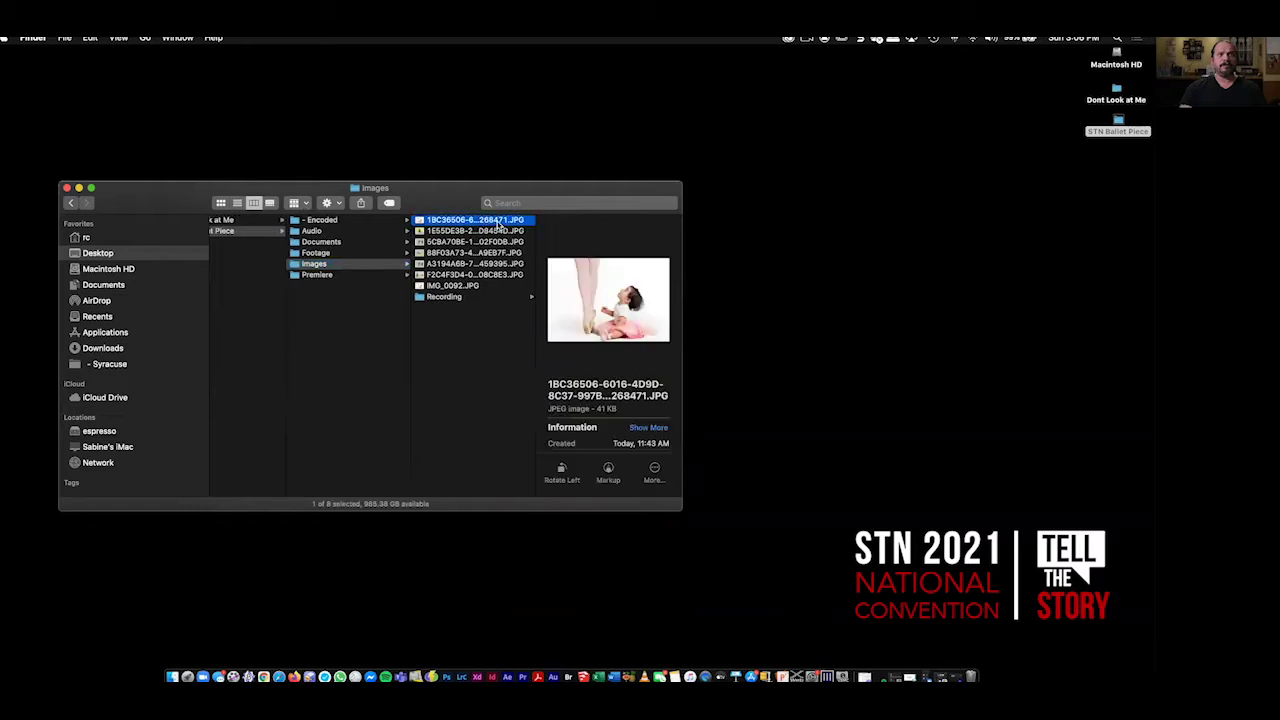
pyautogui.press('Down')
pyautogui.press('Down')
pyautogui.press('Down')
pyautogui.press('Down')
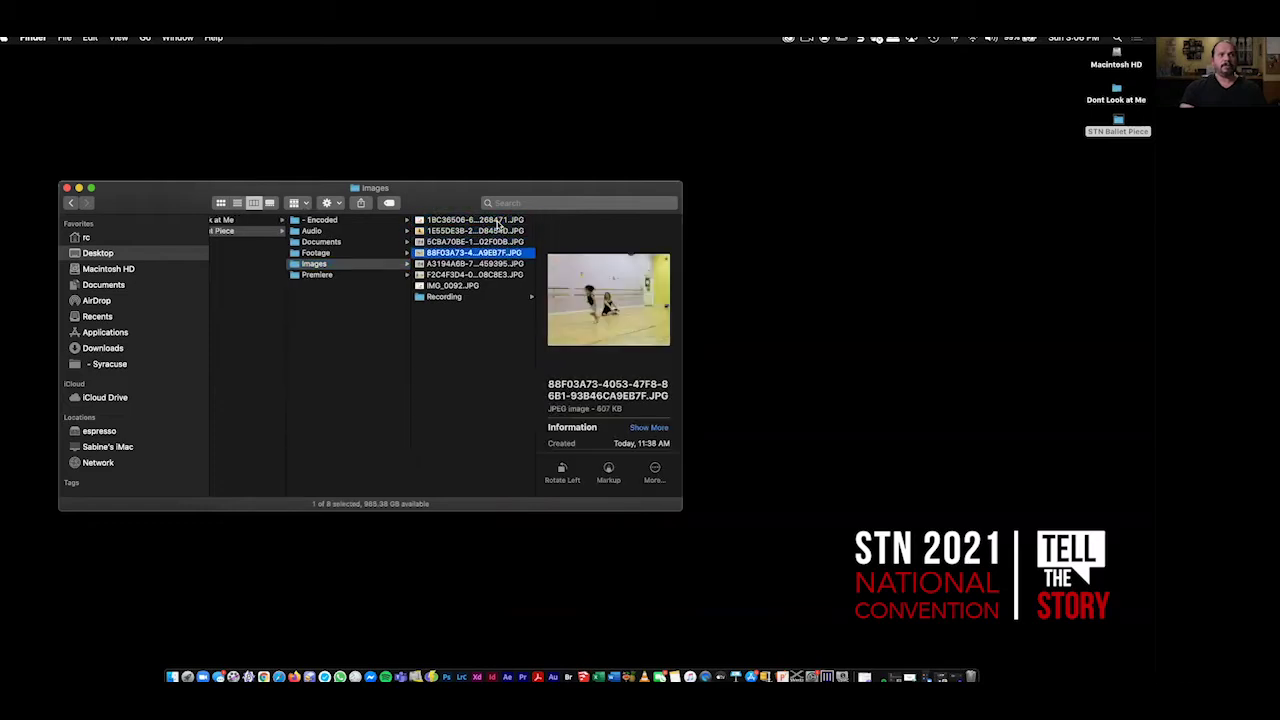
pyautogui.press('Down')
pyautogui.press('Down')
pyautogui.press('Down')
pyautogui.press('Left')
pyautogui.press('Down')
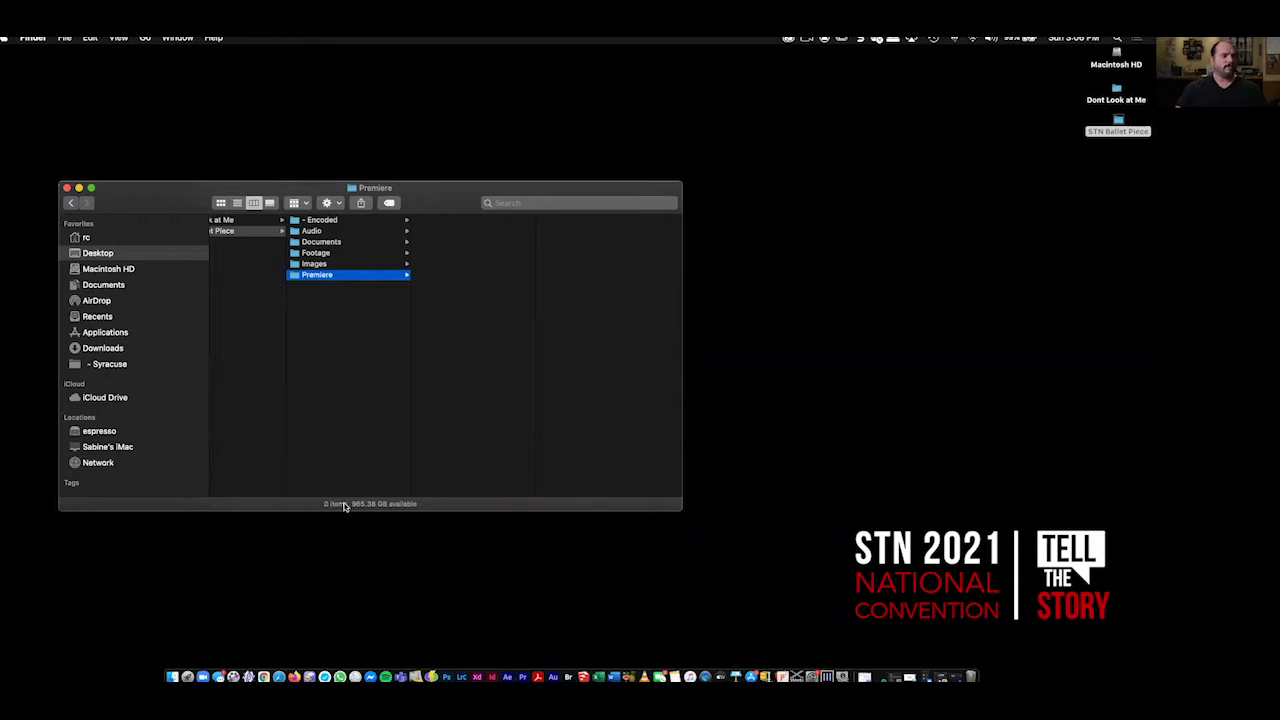
# Switch to Premiere Pro and start a new project.
pyautogui.click(522, 677)
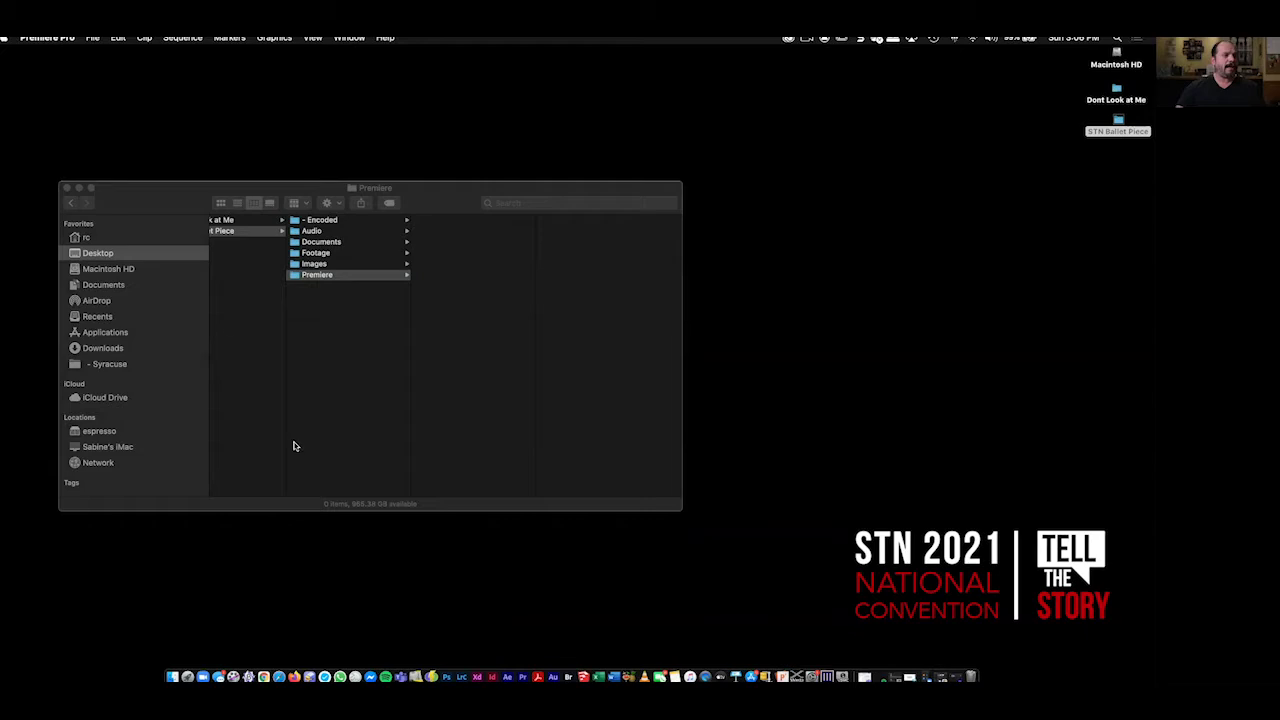
pyautogui.click(93, 37)
pyautogui.moveTo(102, 51)
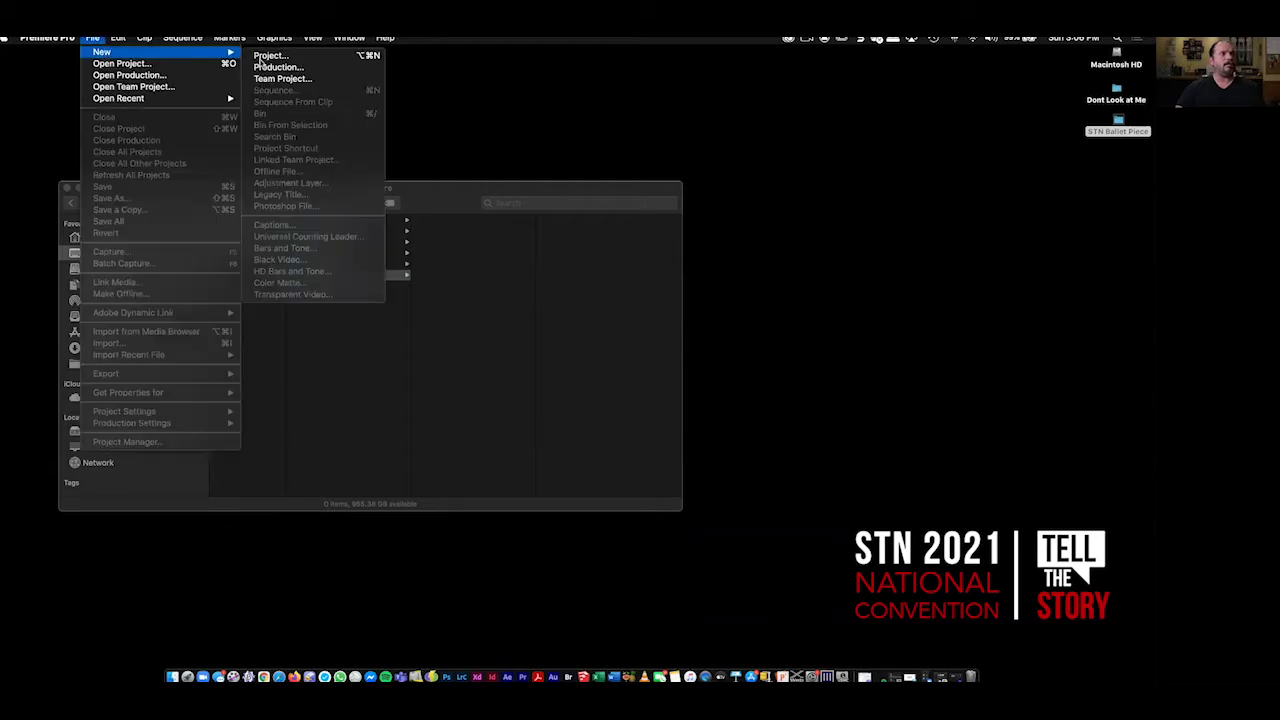
pyautogui.press('alt+super+n')
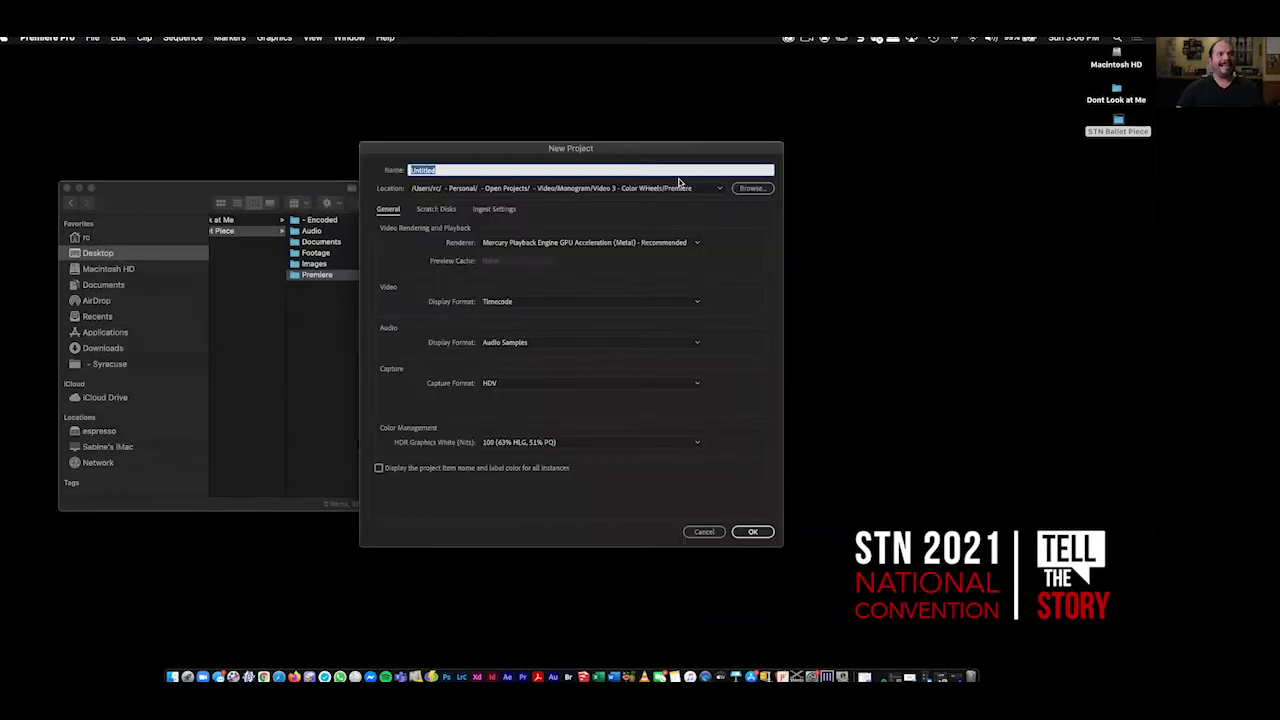
# Set the new project's location to the Premiere folder inside STN Ballet Piece on the desktop.
pyautogui.click(750, 189)
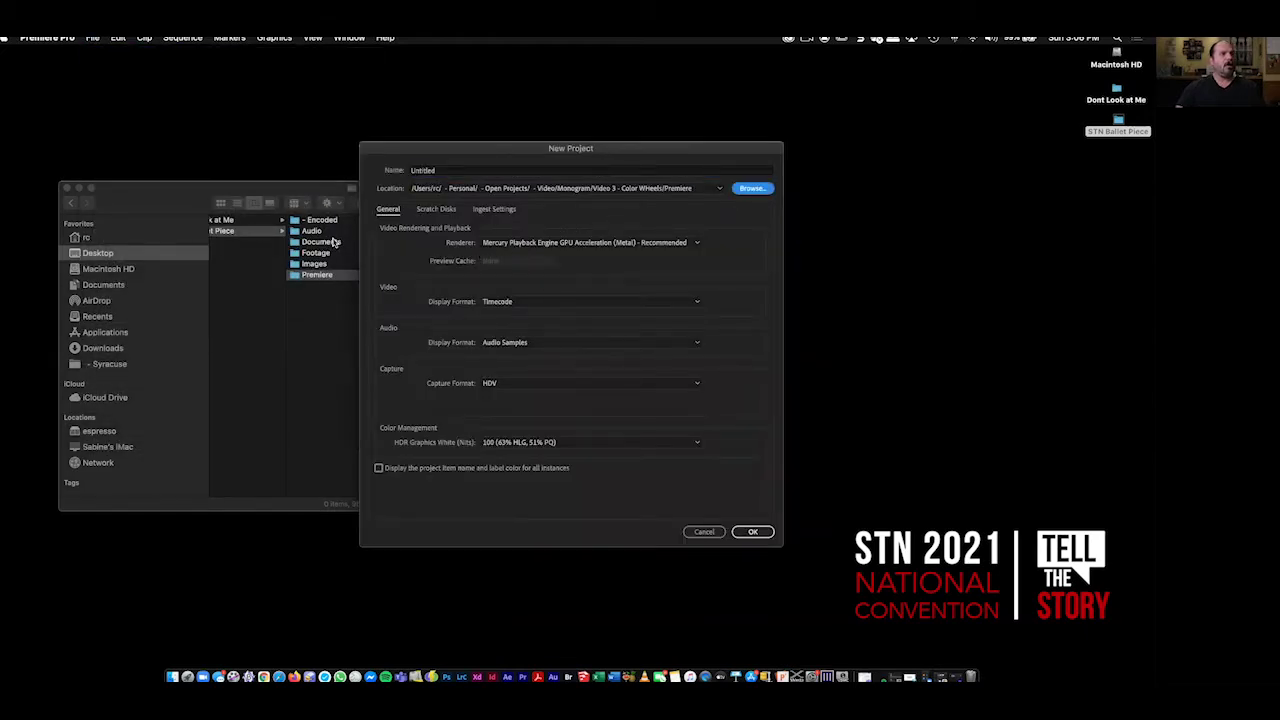
pyautogui.press('shift+super+d')
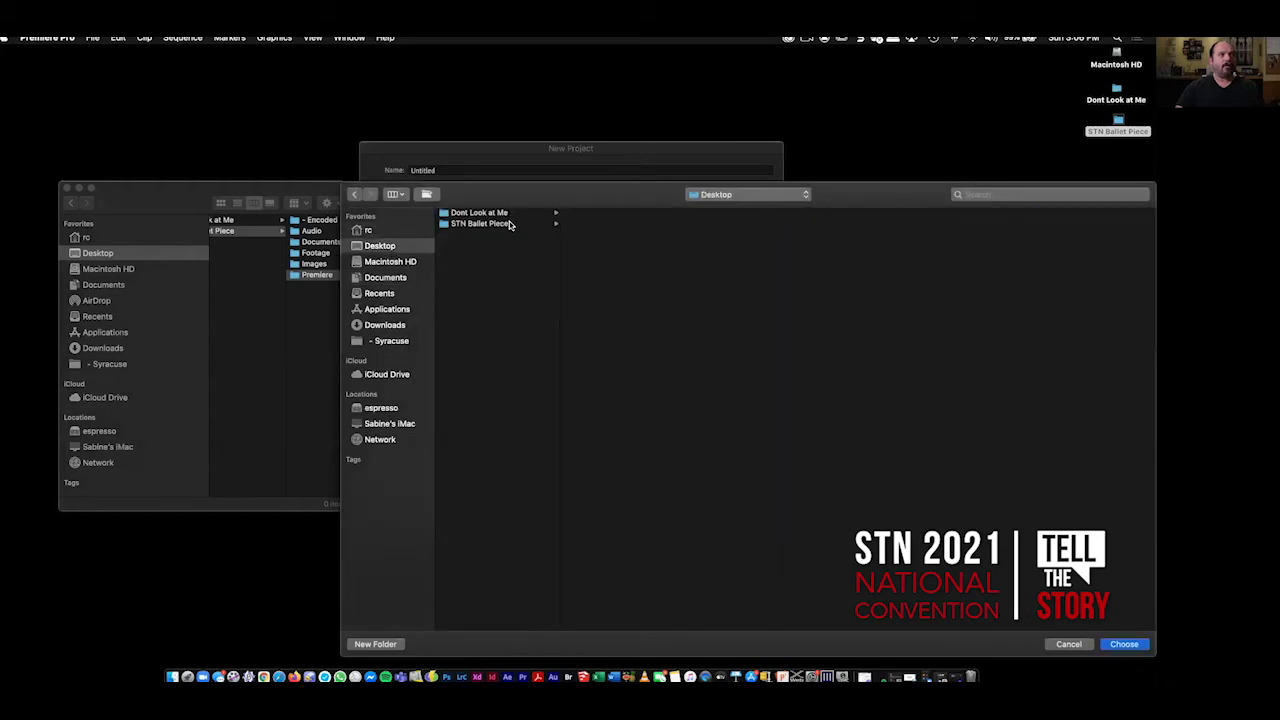
pyautogui.click(479, 223)
pyautogui.press('p')
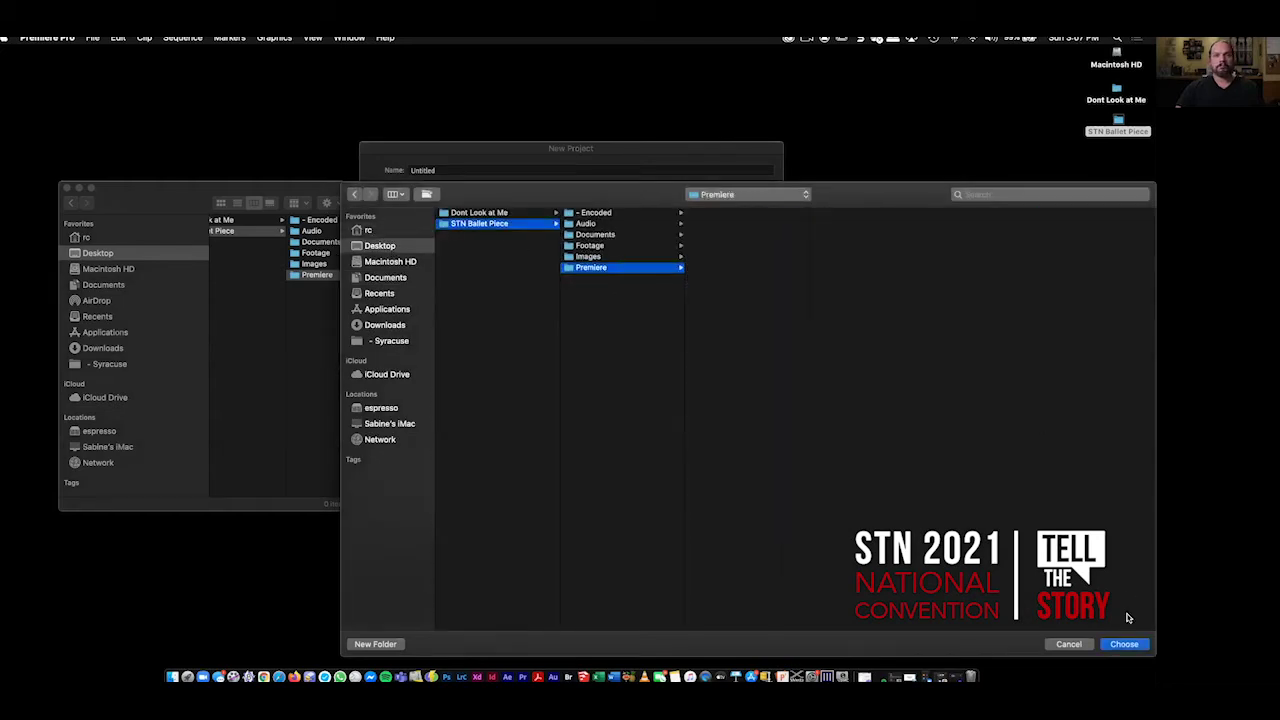
pyautogui.click(1126, 645)
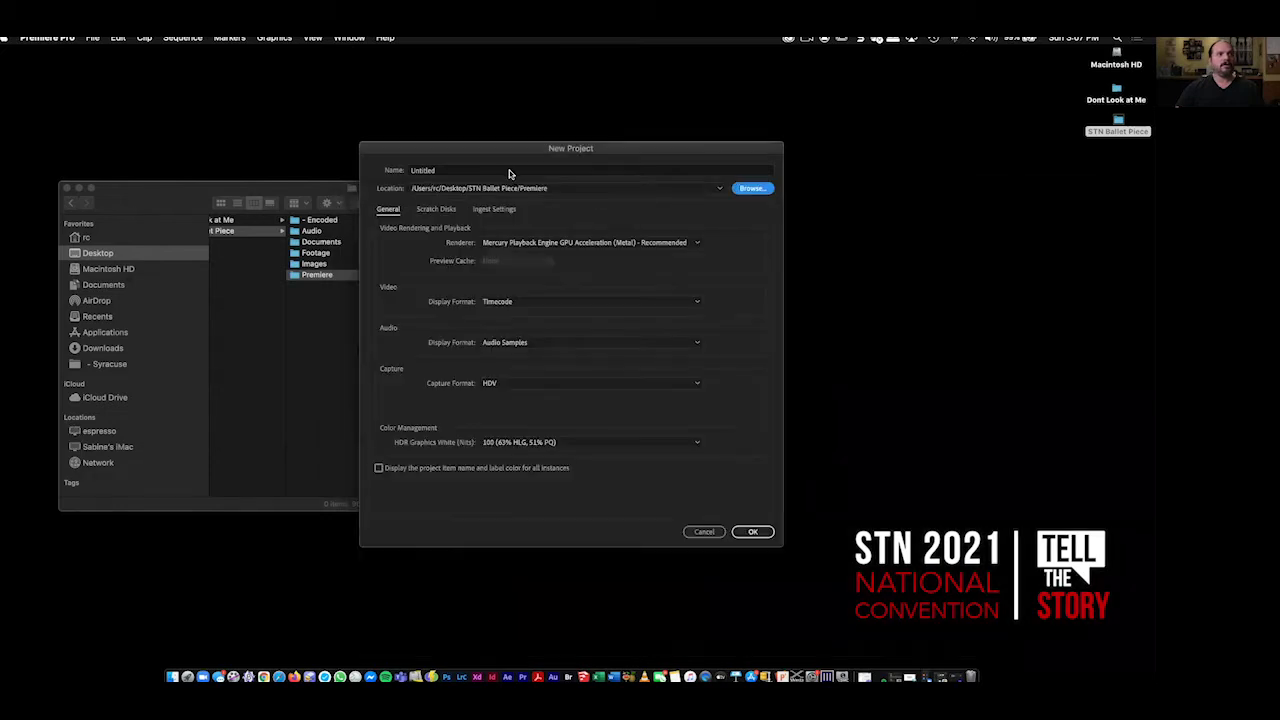
# Name the project "THe Ballet Piece" and create it with the default settings.
pyautogui.click(508, 171)
pyautogui.write('The Ballet Piece')
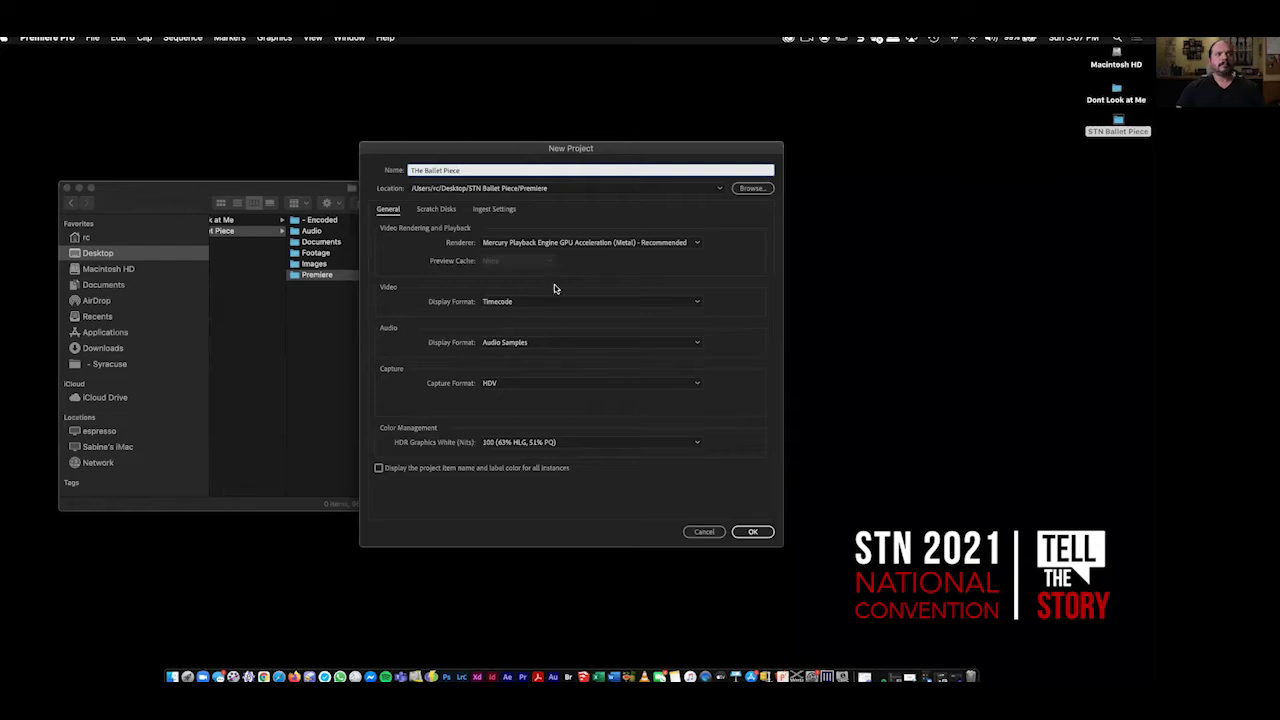
pyautogui.click(753, 532)
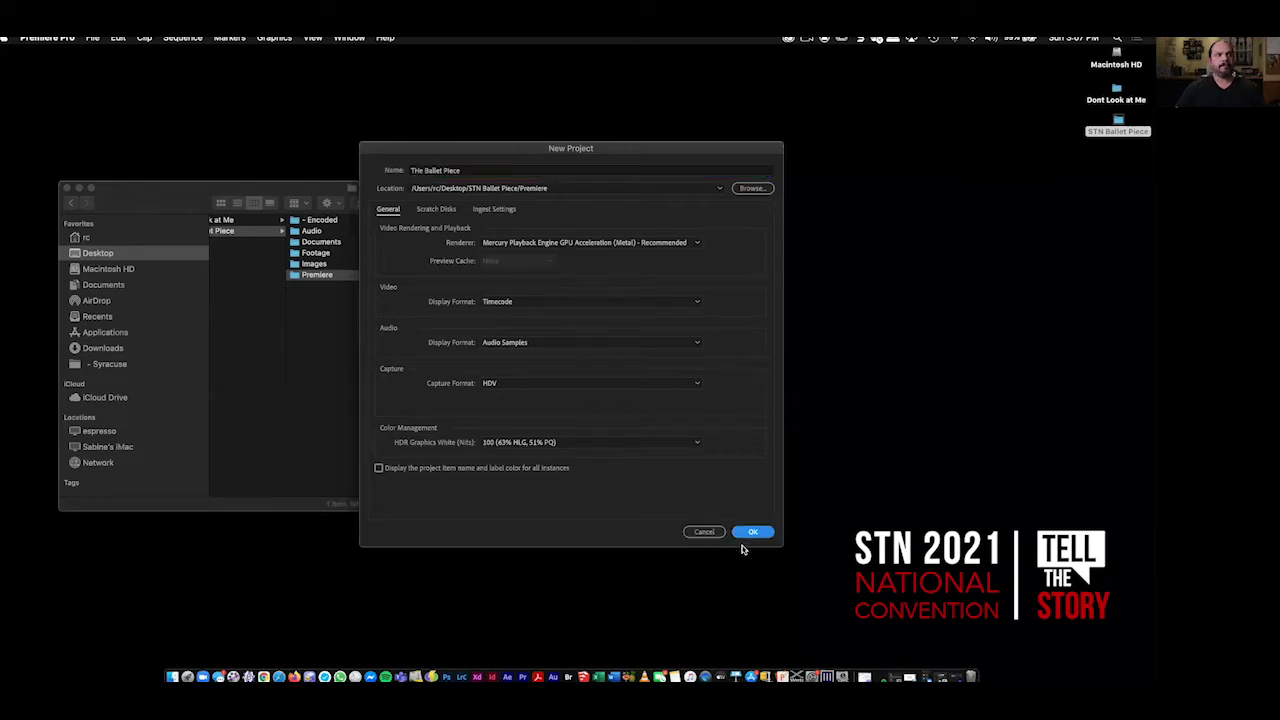
pyautogui.click(754, 535)
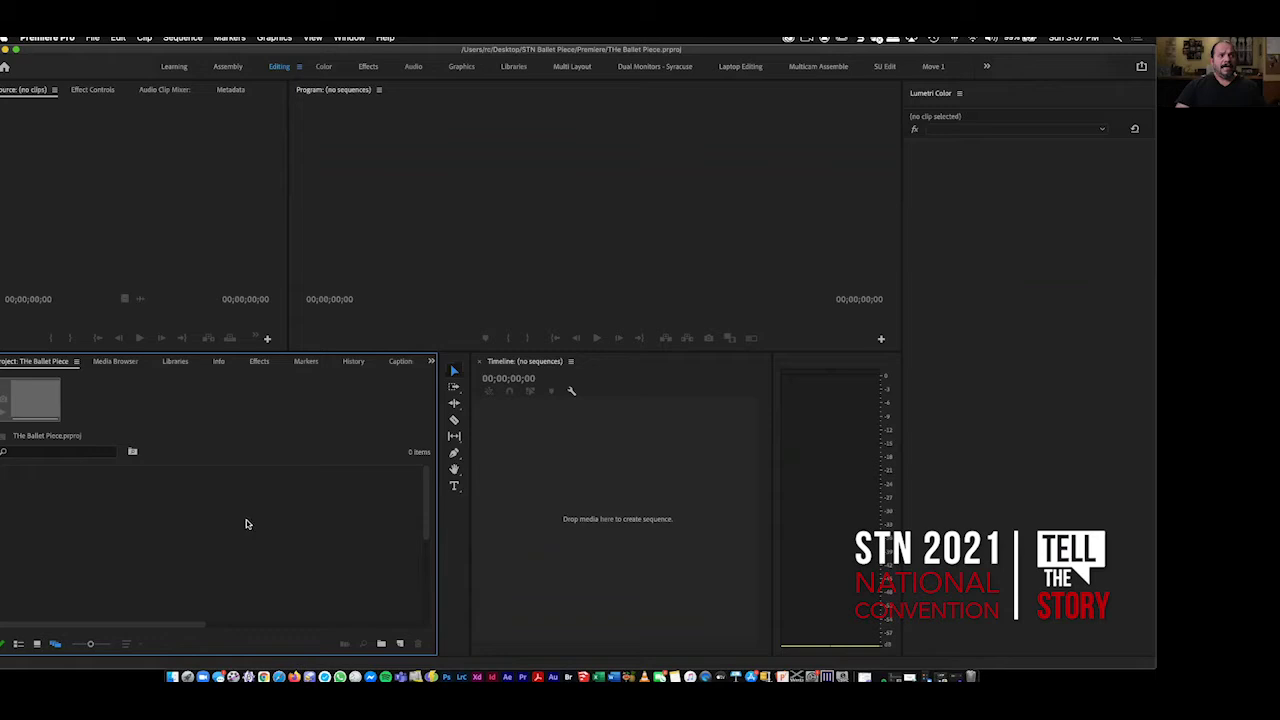
# Narrow the Project panel and the tools area to give the Timeline more width.
pyautogui.moveTo(437, 530); pyautogui.dragTo(290, 528)
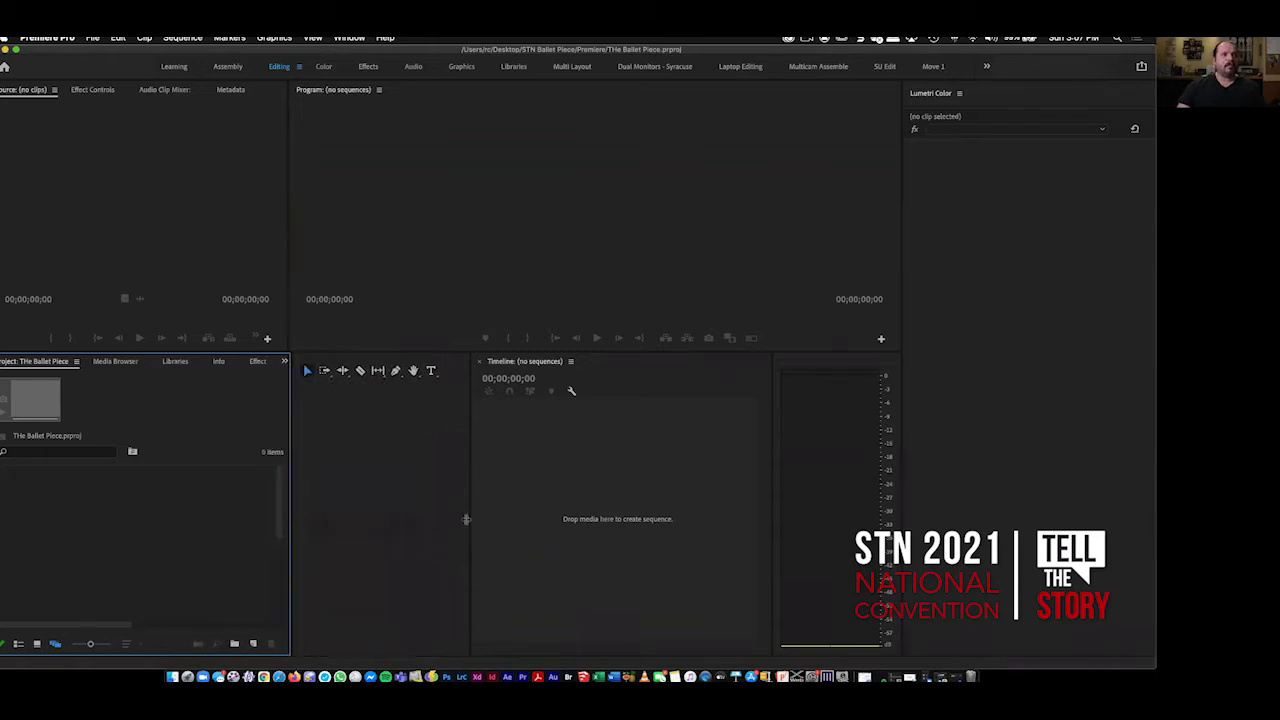
pyautogui.moveTo(466, 519); pyautogui.dragTo(307, 525)
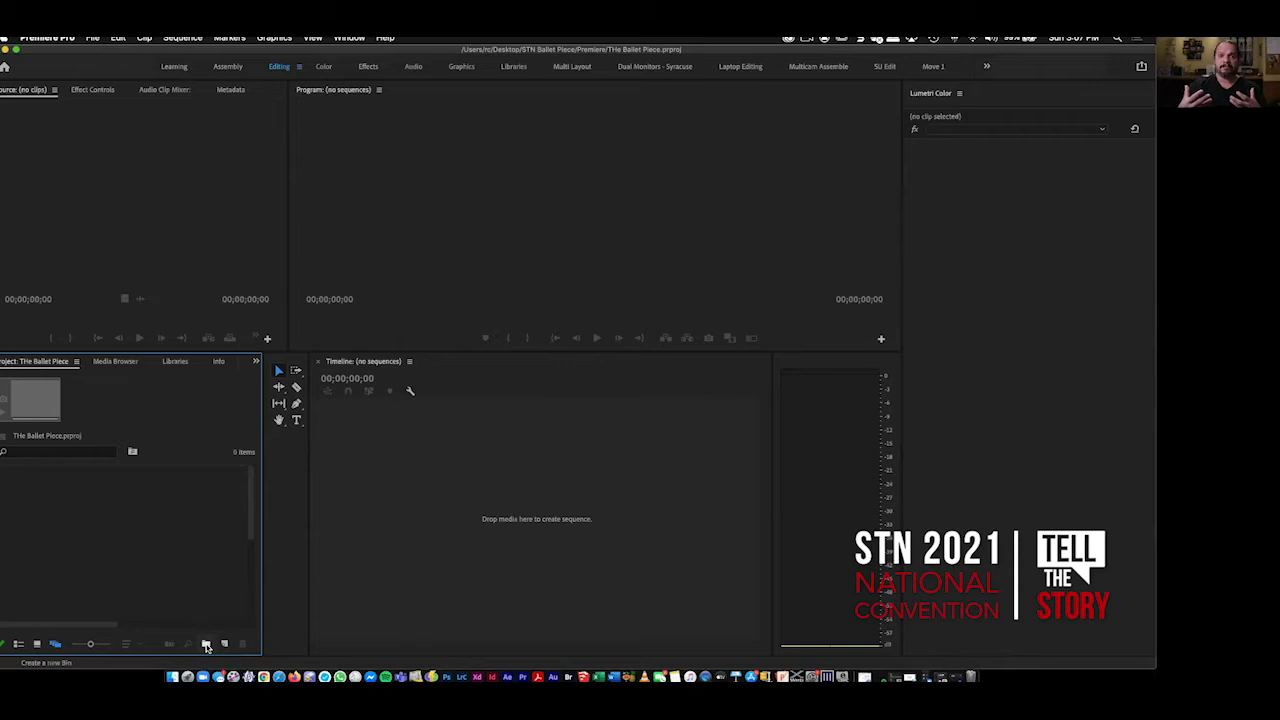
# Switch to Finder and show the contents of the STN Ballet Piece folder over the Premiere Pro window.
pyautogui.click(172, 677)
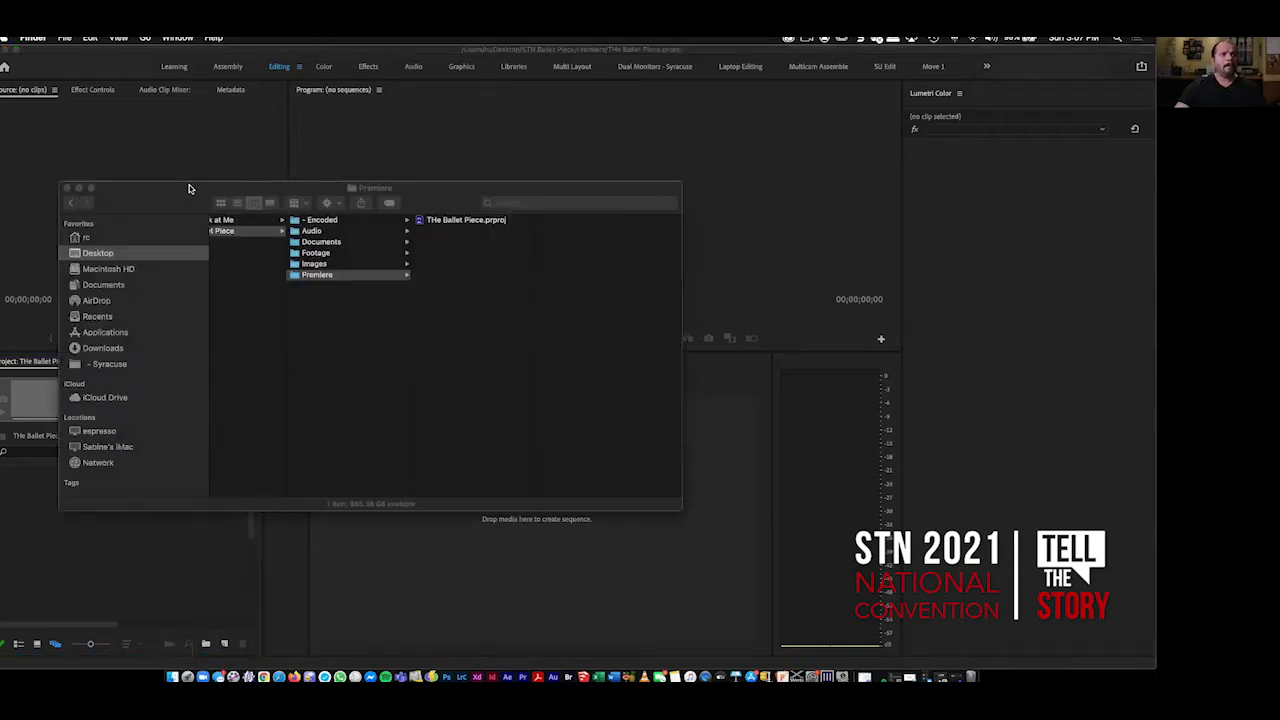
pyautogui.moveTo(383, 204); pyautogui.dragTo(583, 221)
pyautogui.hscroll(-3, 451, 309)
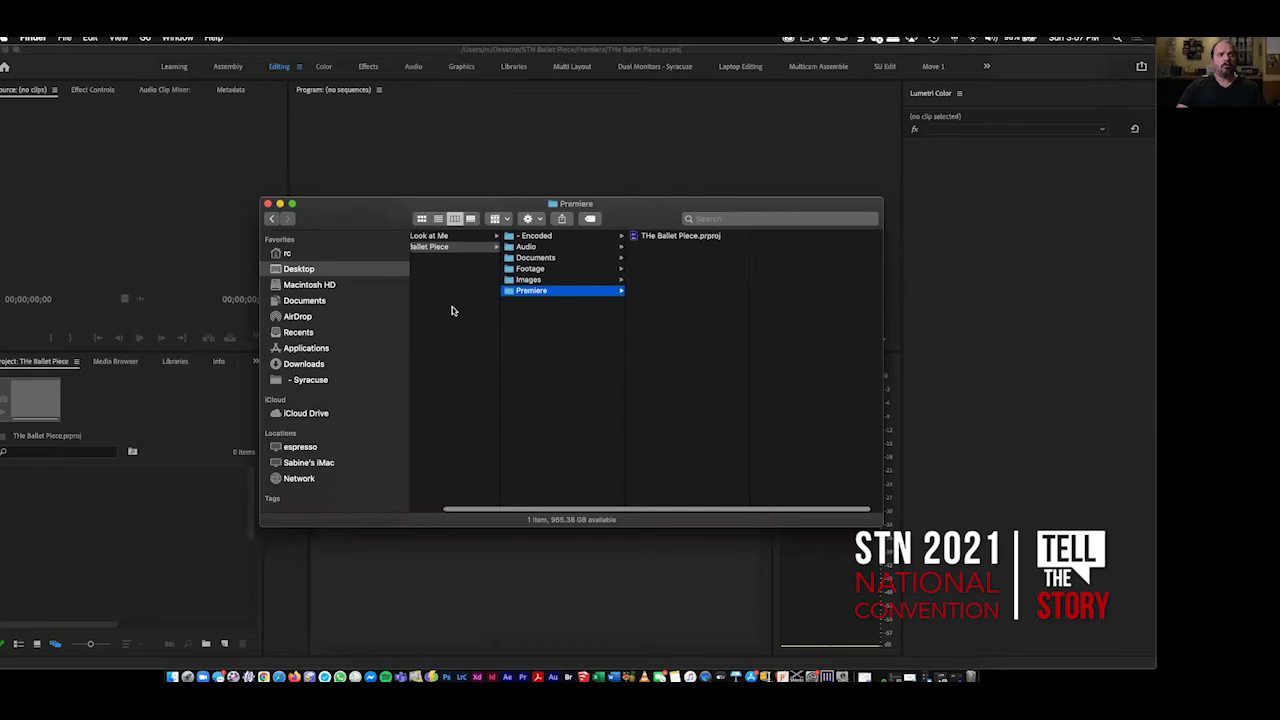
pyautogui.click(445, 247)
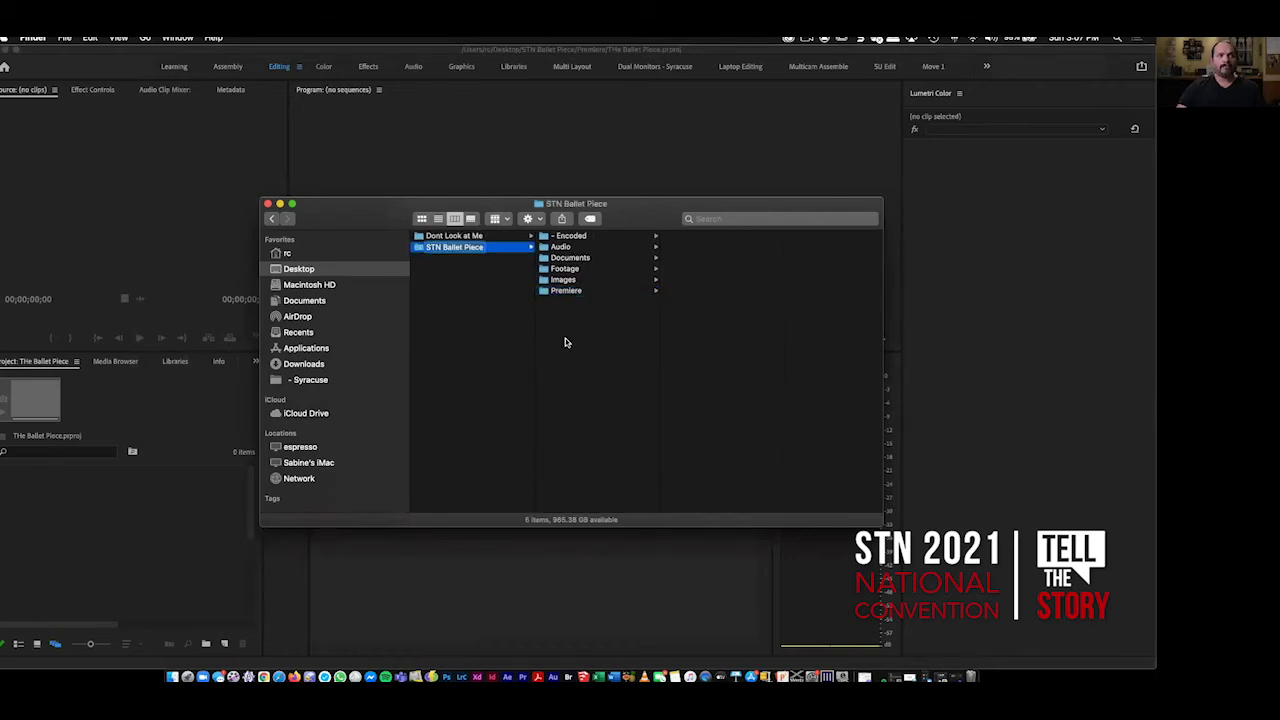
# Import the Footage and Images folders together into the Premiere Pro project and shrink the bin thumbnails.
pyautogui.click(566, 270)
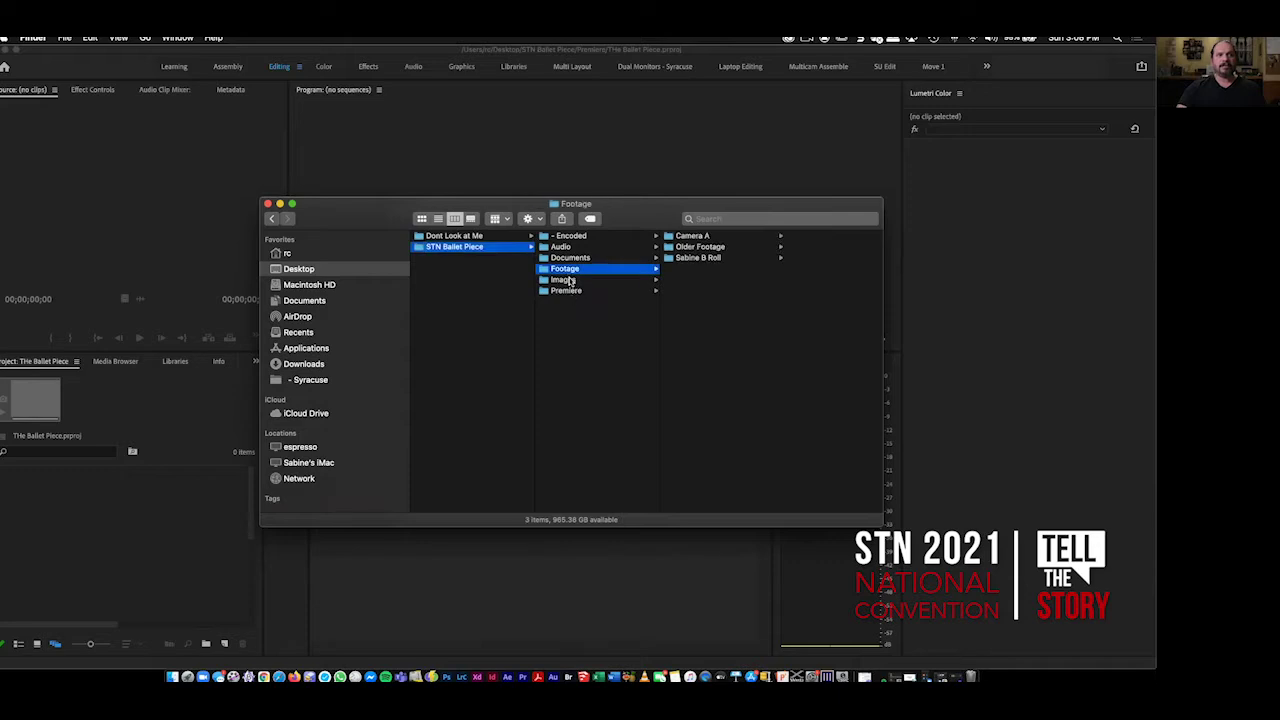
pyautogui.click(567, 281)
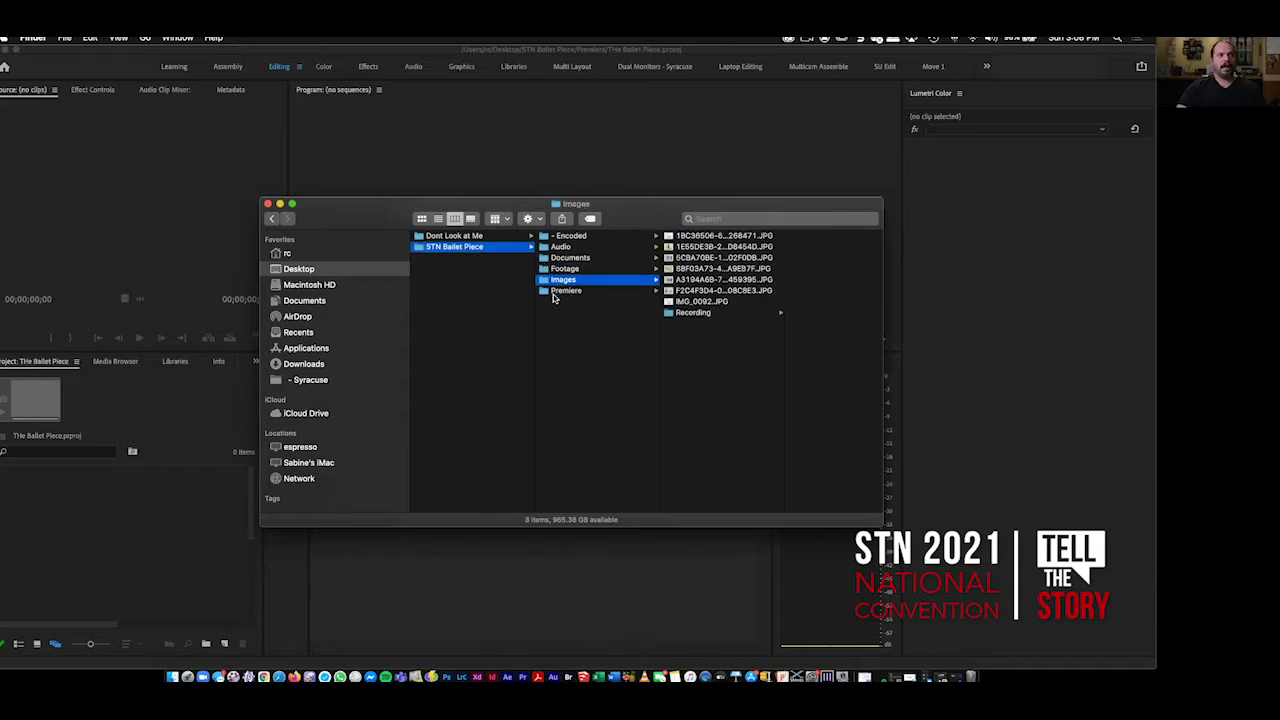
pyautogui.keyDown('shift'); pyautogui.click(562, 269); pyautogui.keyUp('shift')
pyautogui.moveTo(62, 515); pyautogui.dragTo(72, 520)
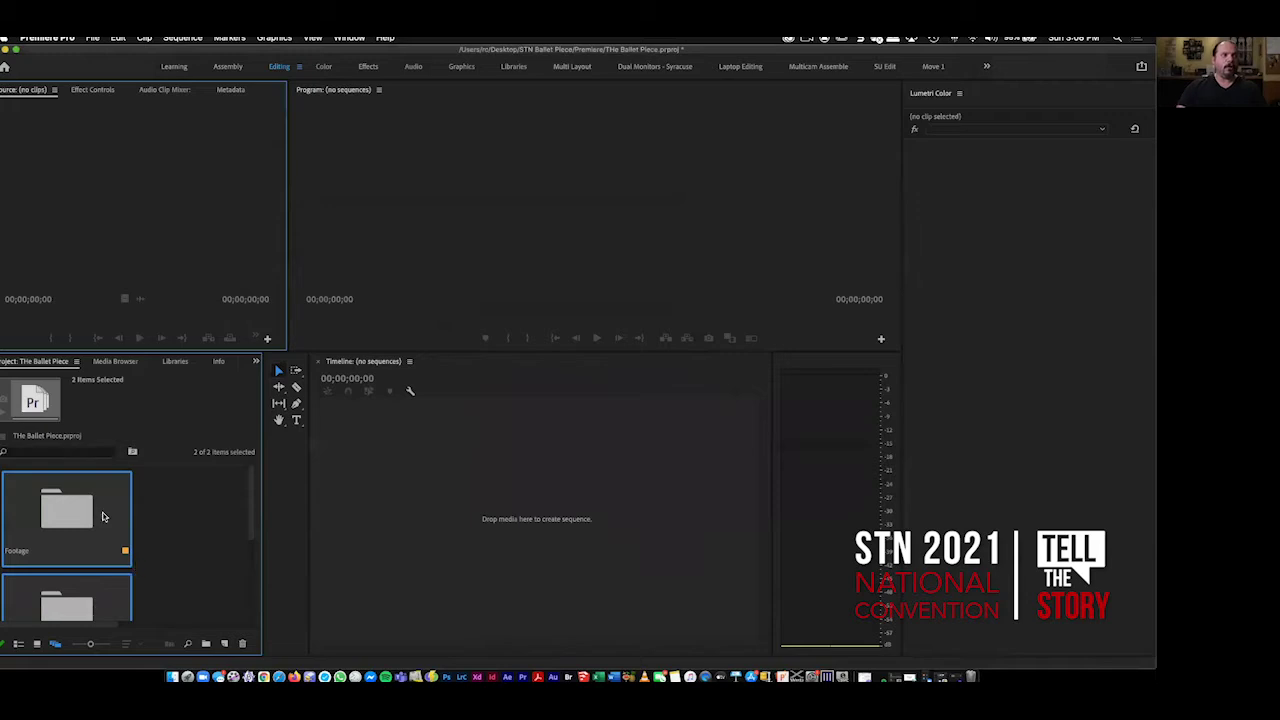
pyautogui.moveTo(90, 644); pyautogui.dragTo(73, 645)
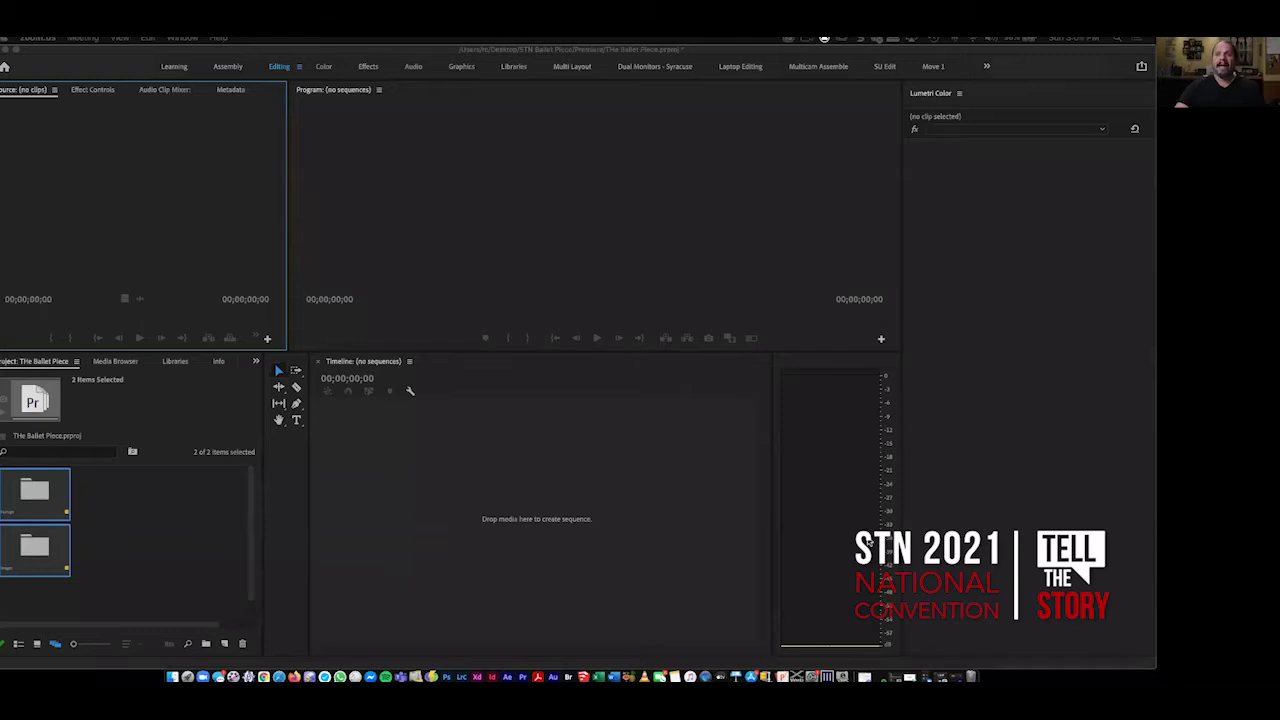
# Deselect the imported bins and display the project contents in list view.
pyautogui.click(27, 479)
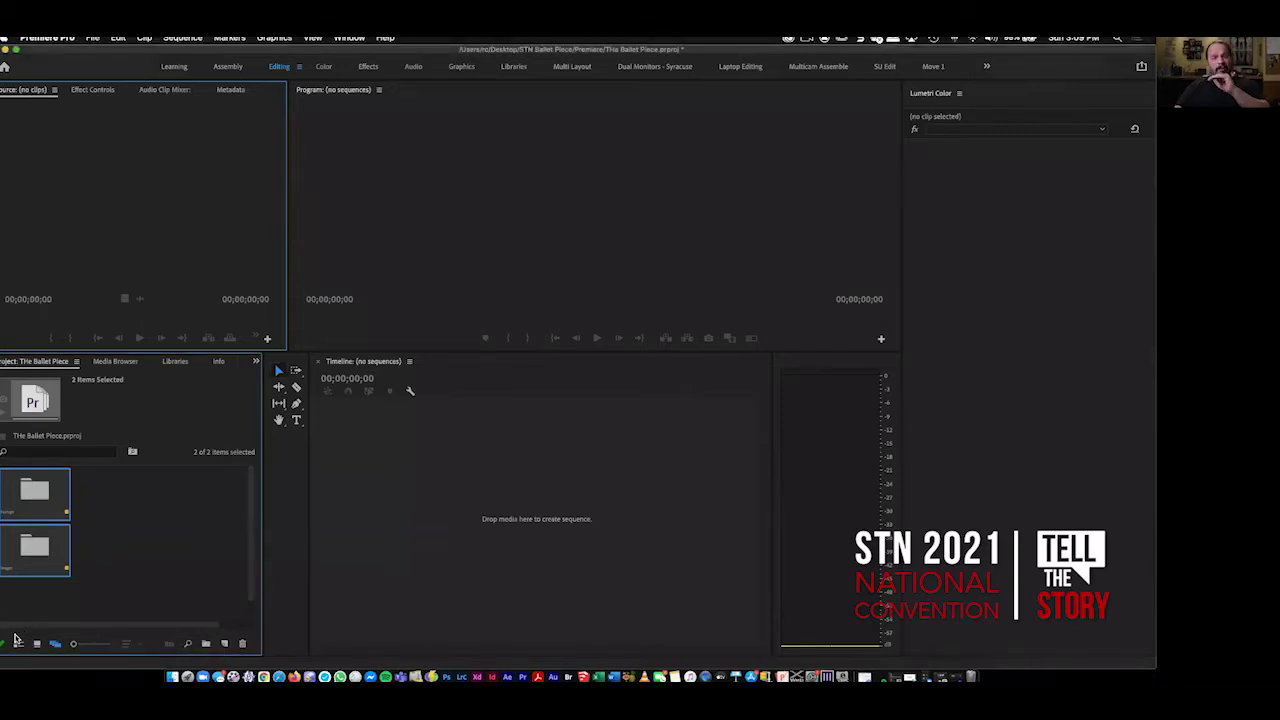
pyautogui.click(143, 497)
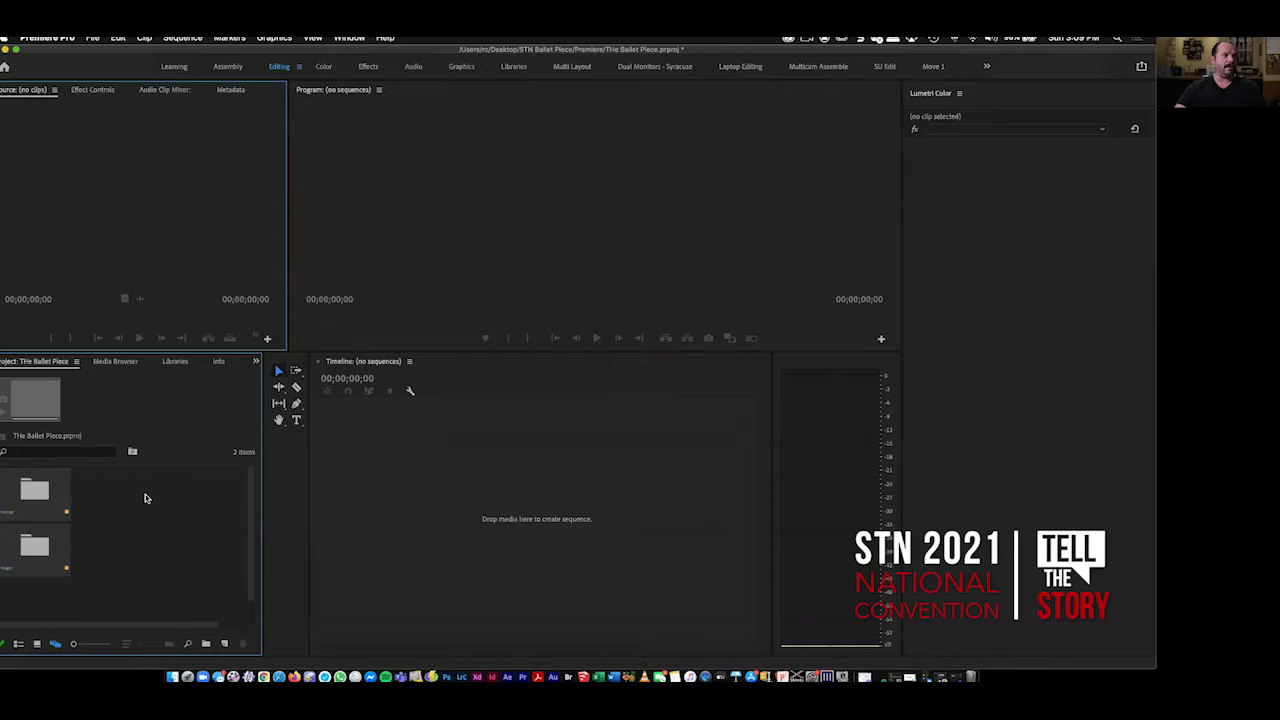
pyautogui.click(427, 481)
pyautogui.click(101, 419)
pyautogui.click(15, 645)
pyautogui.click(75, 544)
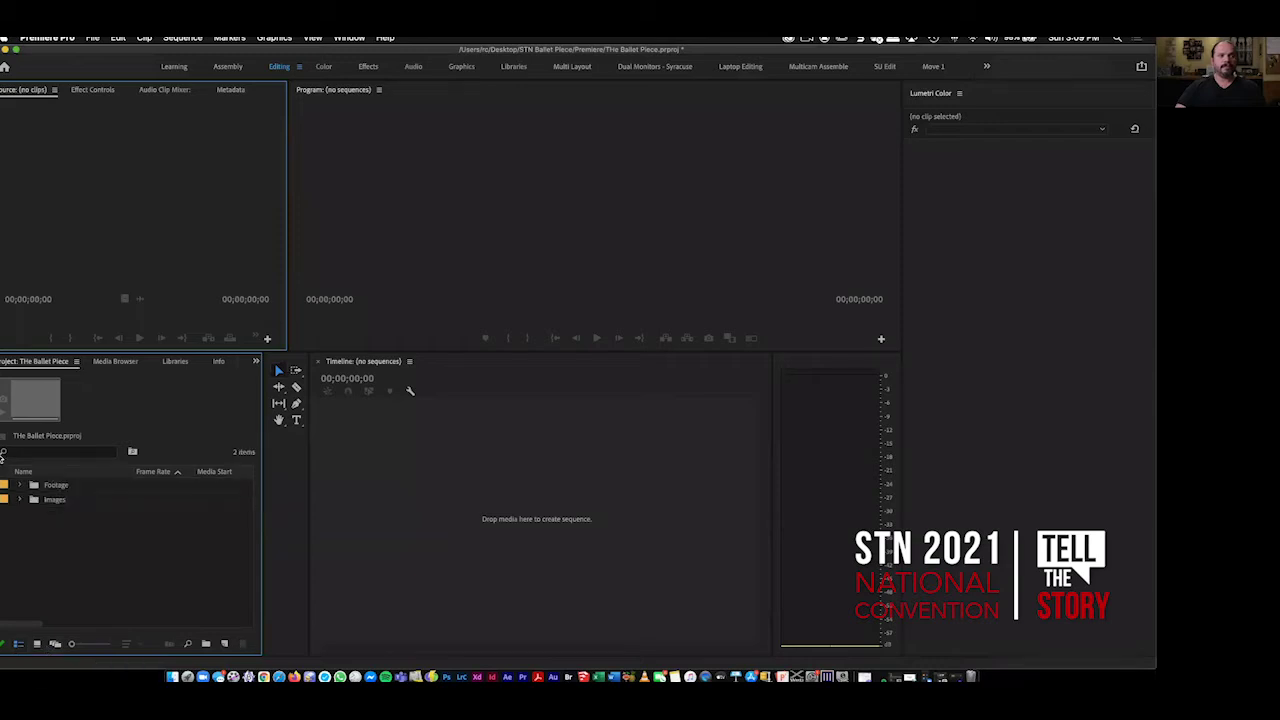
# Expand the Footage bin to list its sub-bins, and check the Images bin's contents before collapsing it again.
pyautogui.click(18, 486)
pyautogui.click(20, 544)
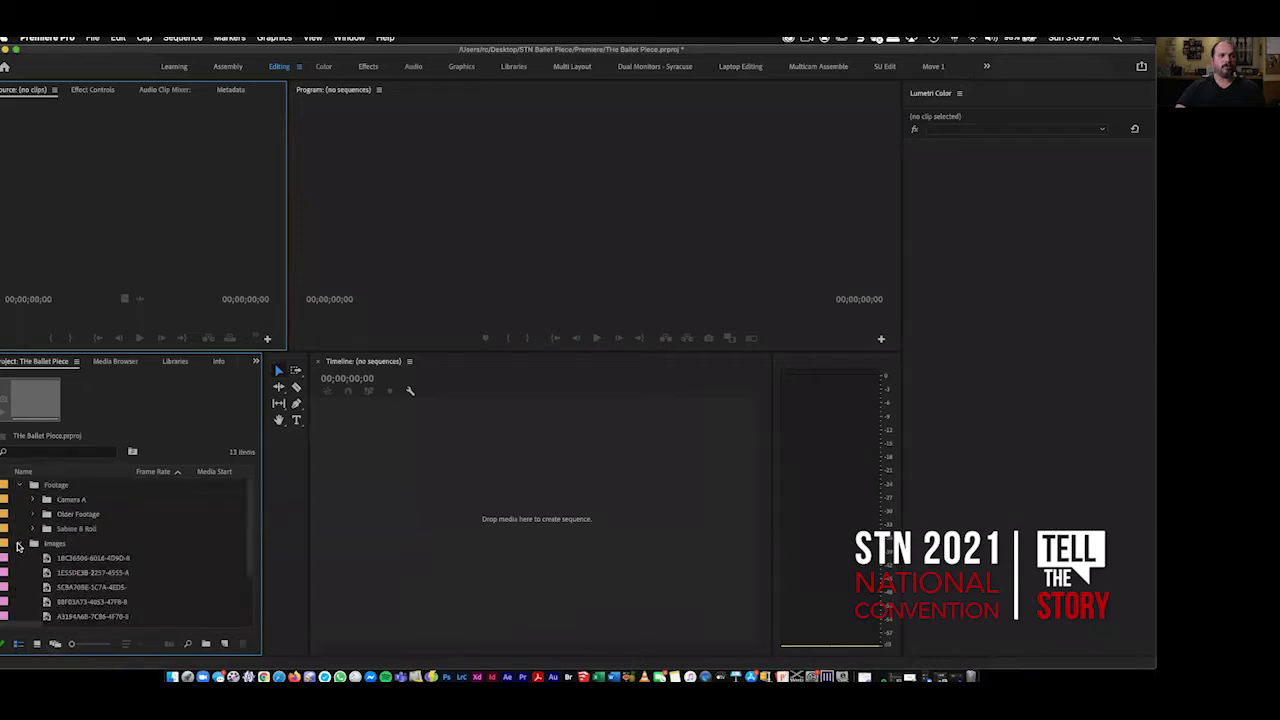
pyautogui.click(34, 499)
pyautogui.click(34, 499)
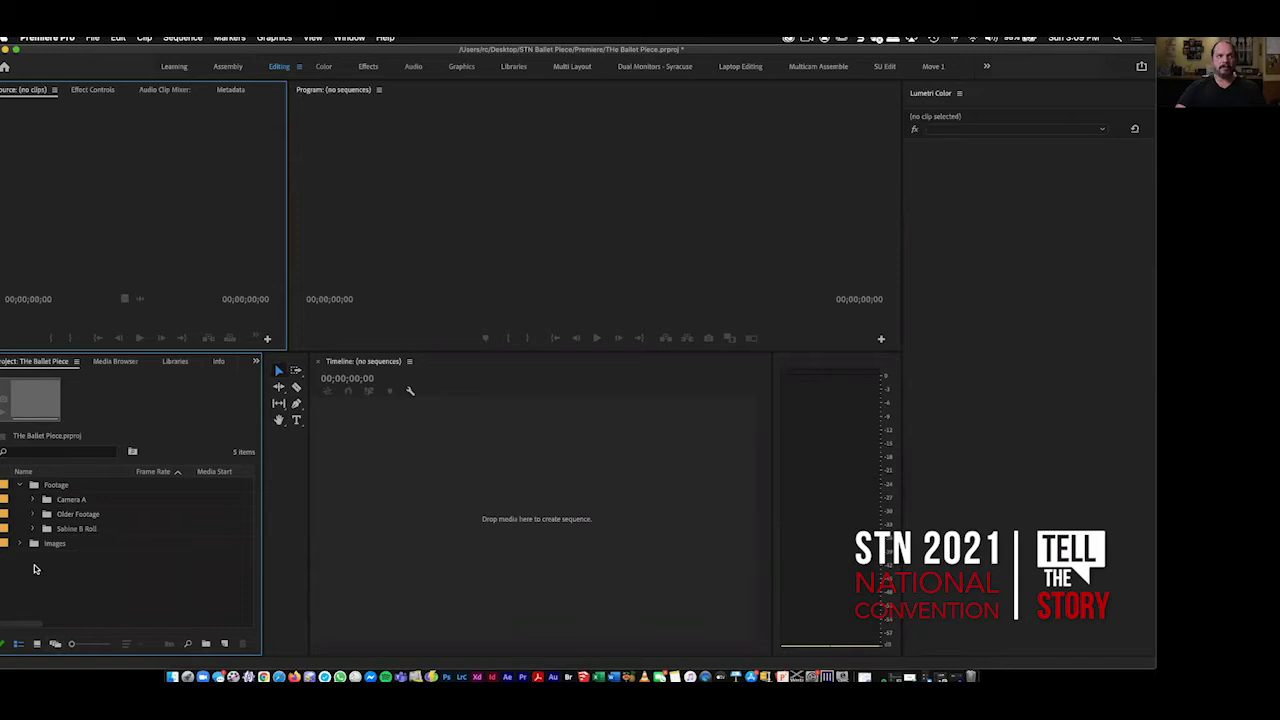
# Switch the project to freeform view and open the Footage bin and the Camera A bin inside it.
pyautogui.click(55, 645)
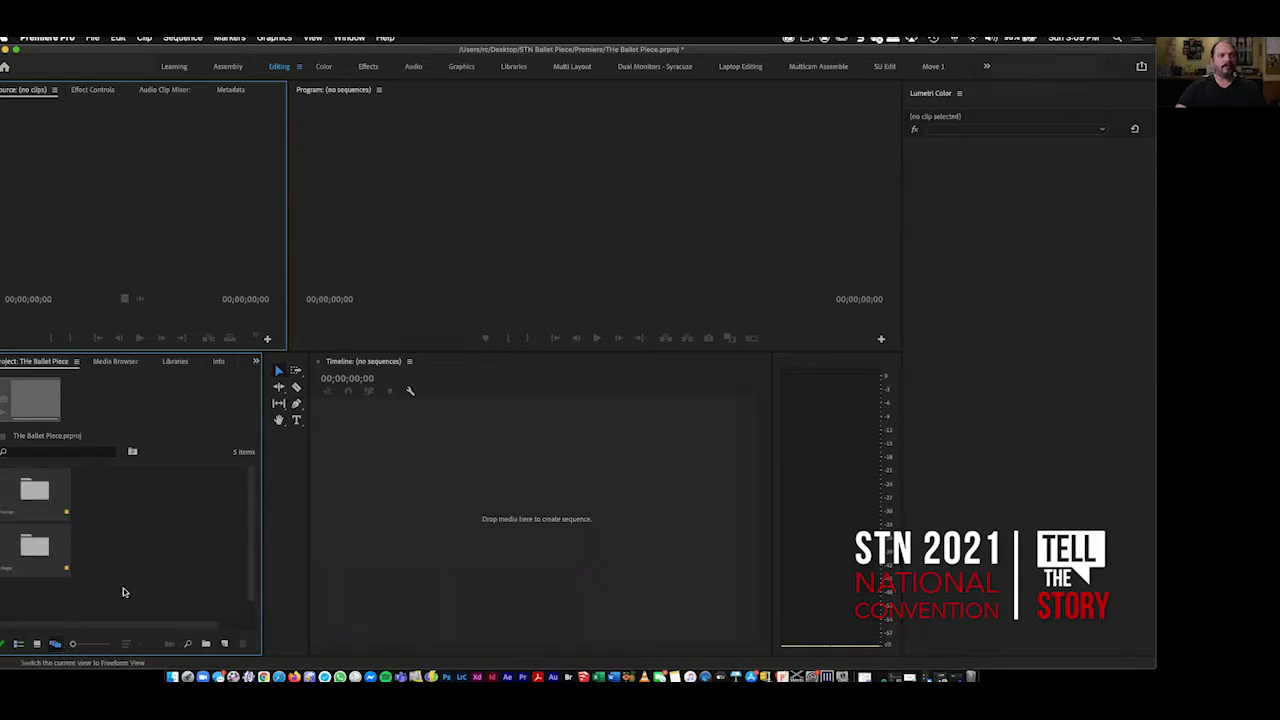
pyautogui.click(48, 508)
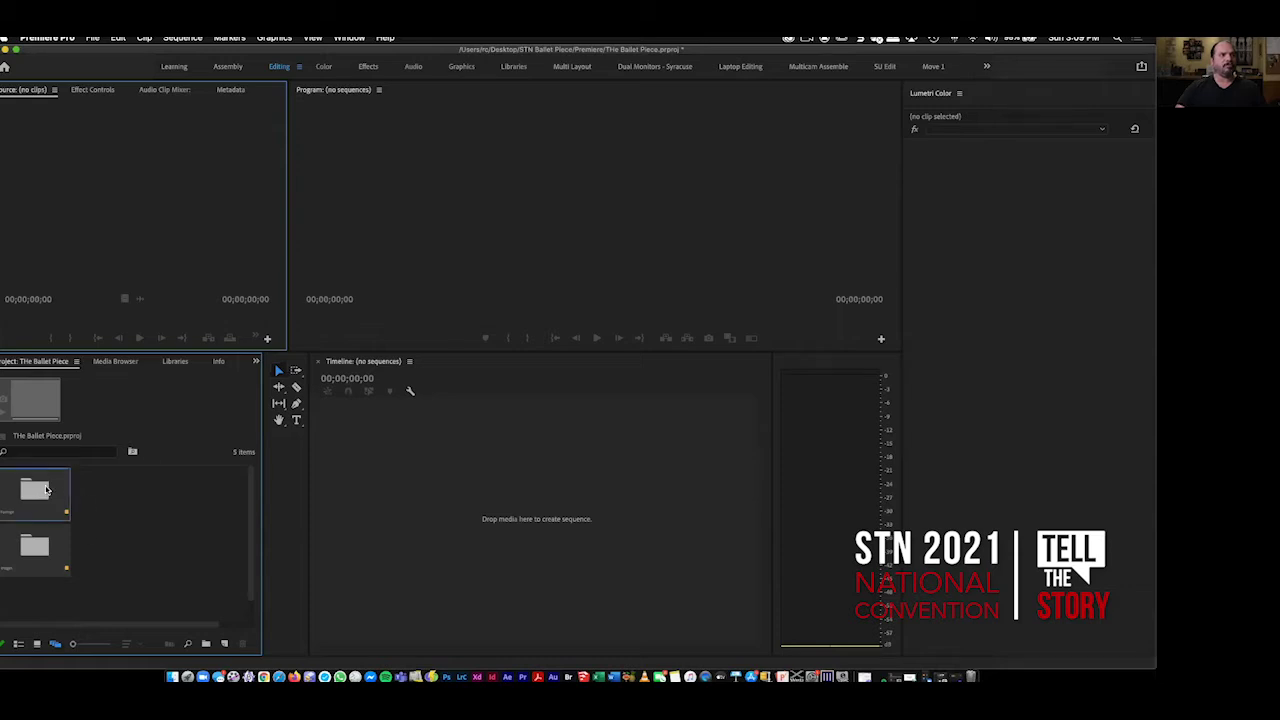
pyautogui.doubleClick(46, 489)
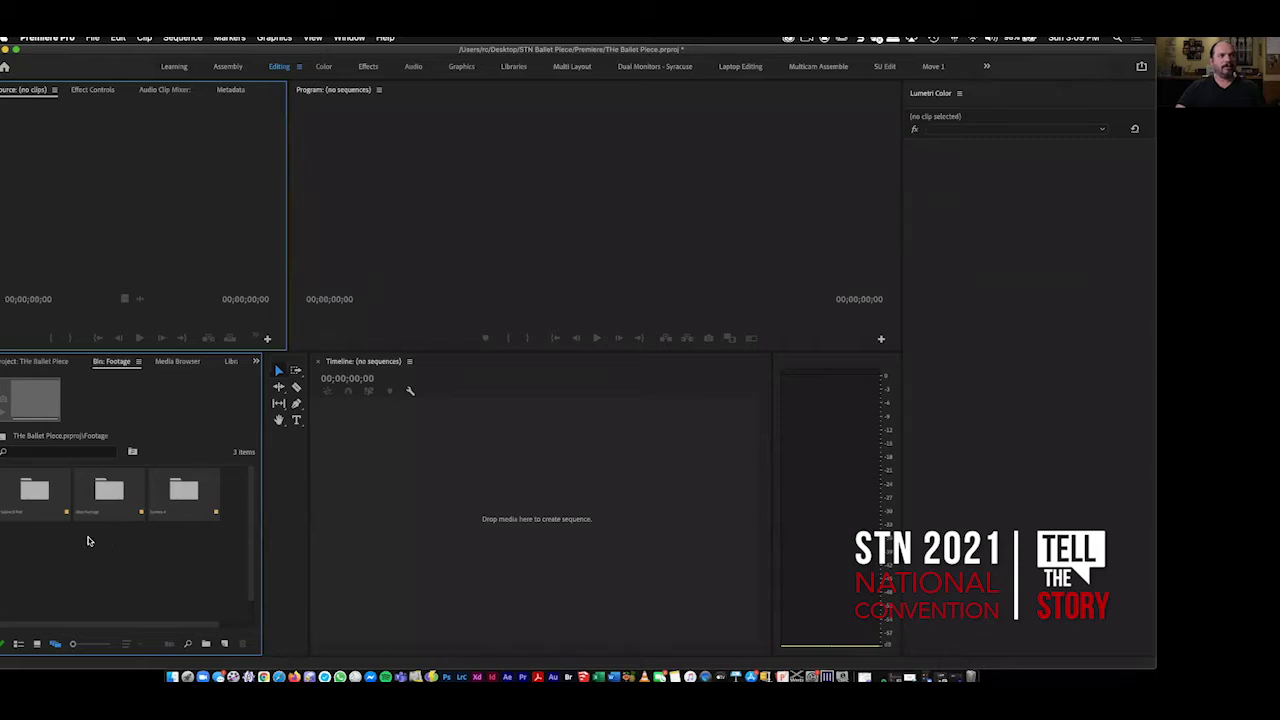
pyautogui.click(109, 496)
pyautogui.doubleClick(188, 493)
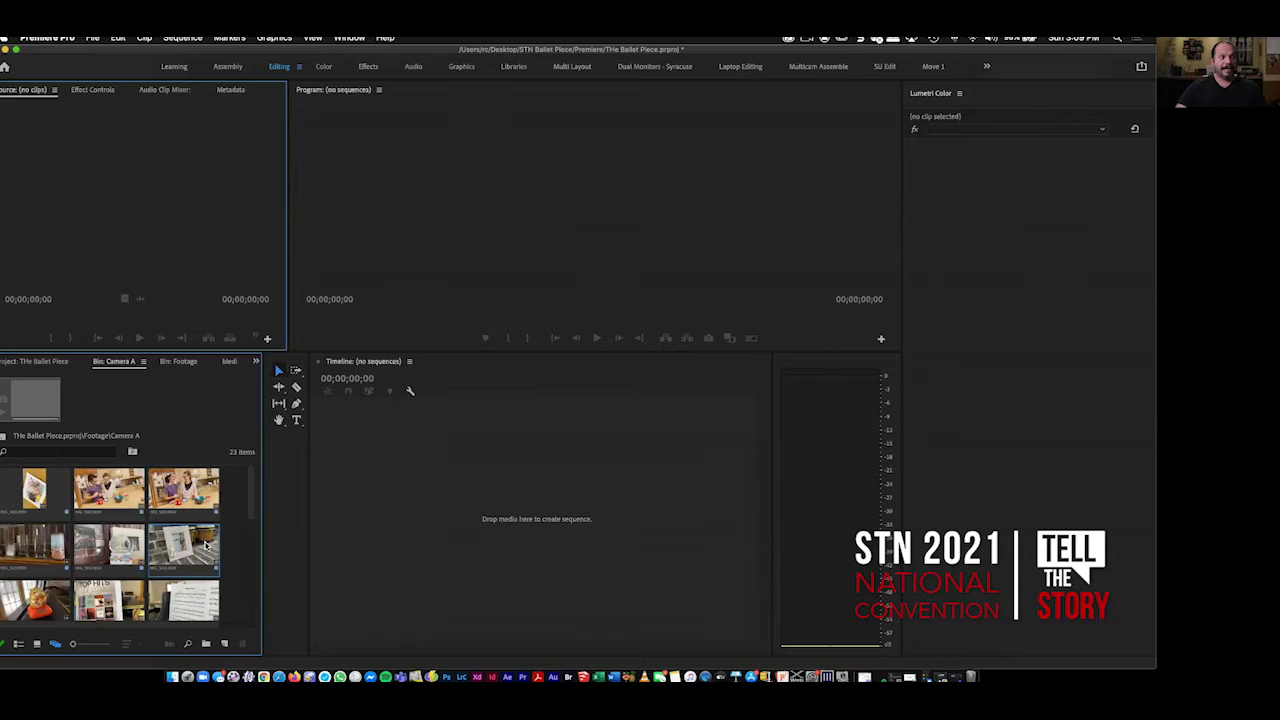
# Browse the Camera A clip thumbnails and compare the Camera A and Footage bins, ending on Camera A.
pyautogui.scroll(-5, 207, 545)
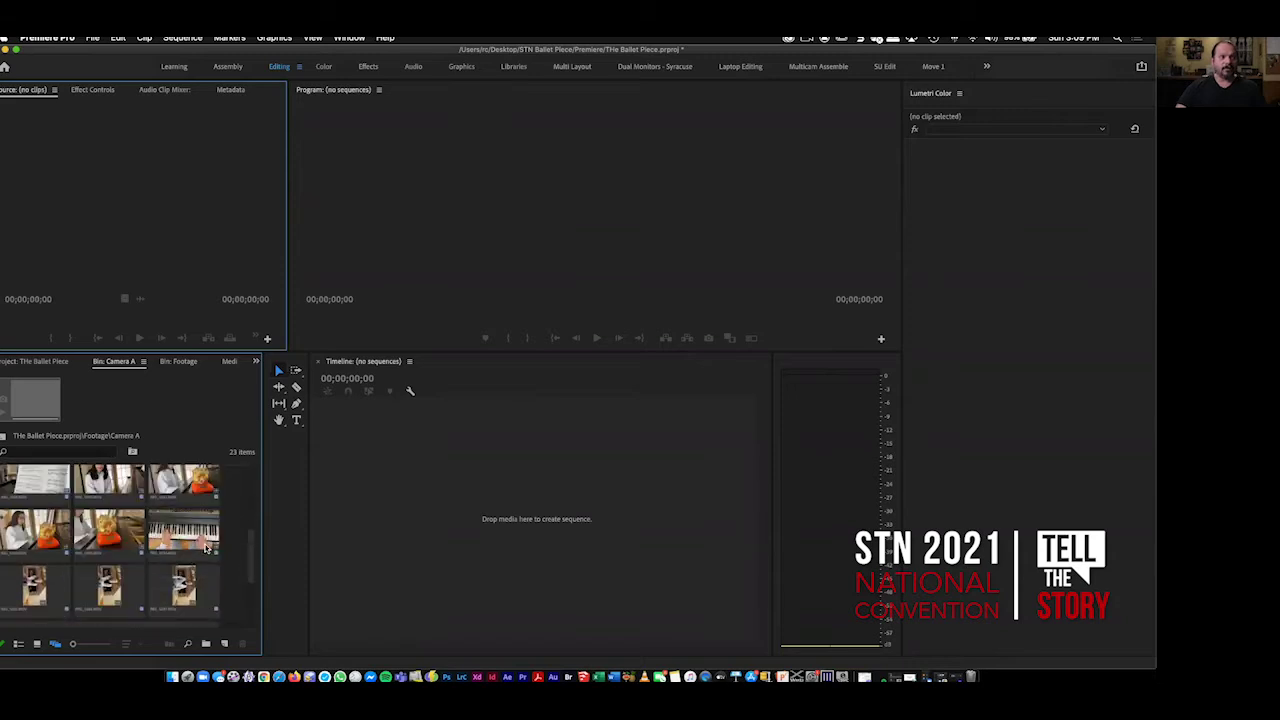
pyautogui.scroll(3, 207, 547)
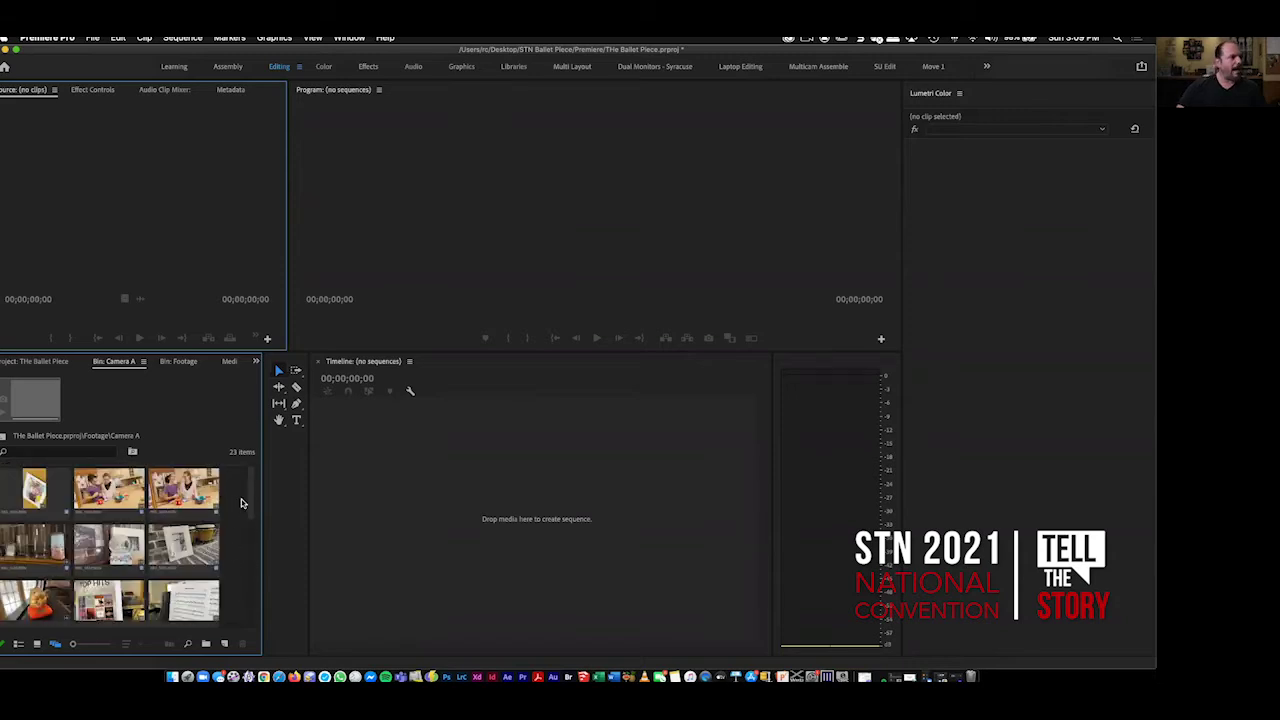
pyautogui.moveTo(248, 524); pyautogui.dragTo(255, 481)
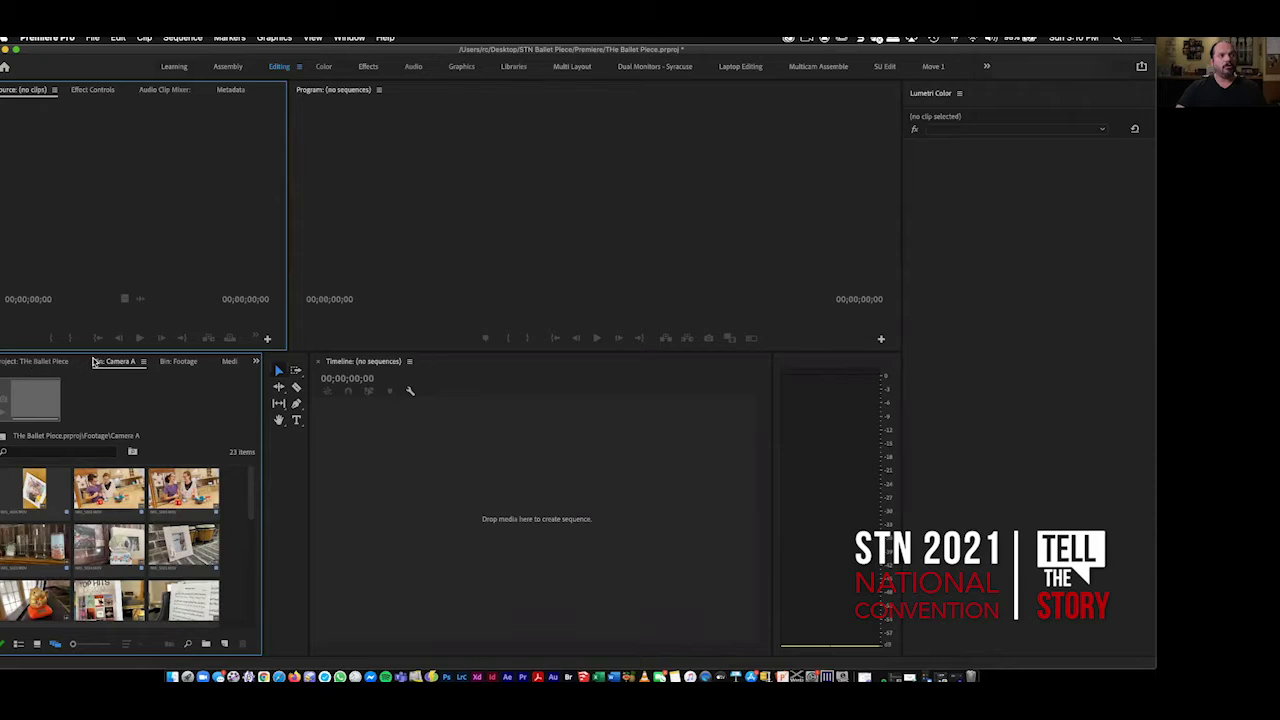
pyautogui.click(179, 362)
pyautogui.click(118, 362)
pyautogui.click(172, 362)
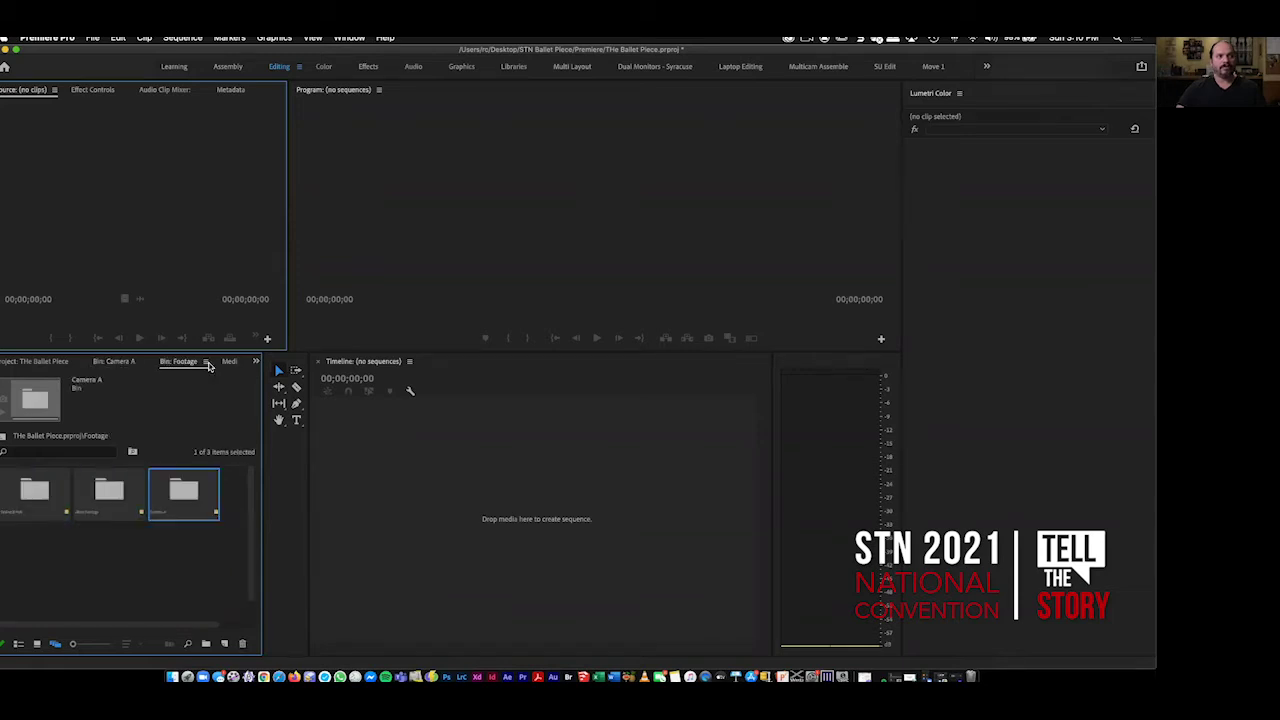
pyautogui.click(124, 364)
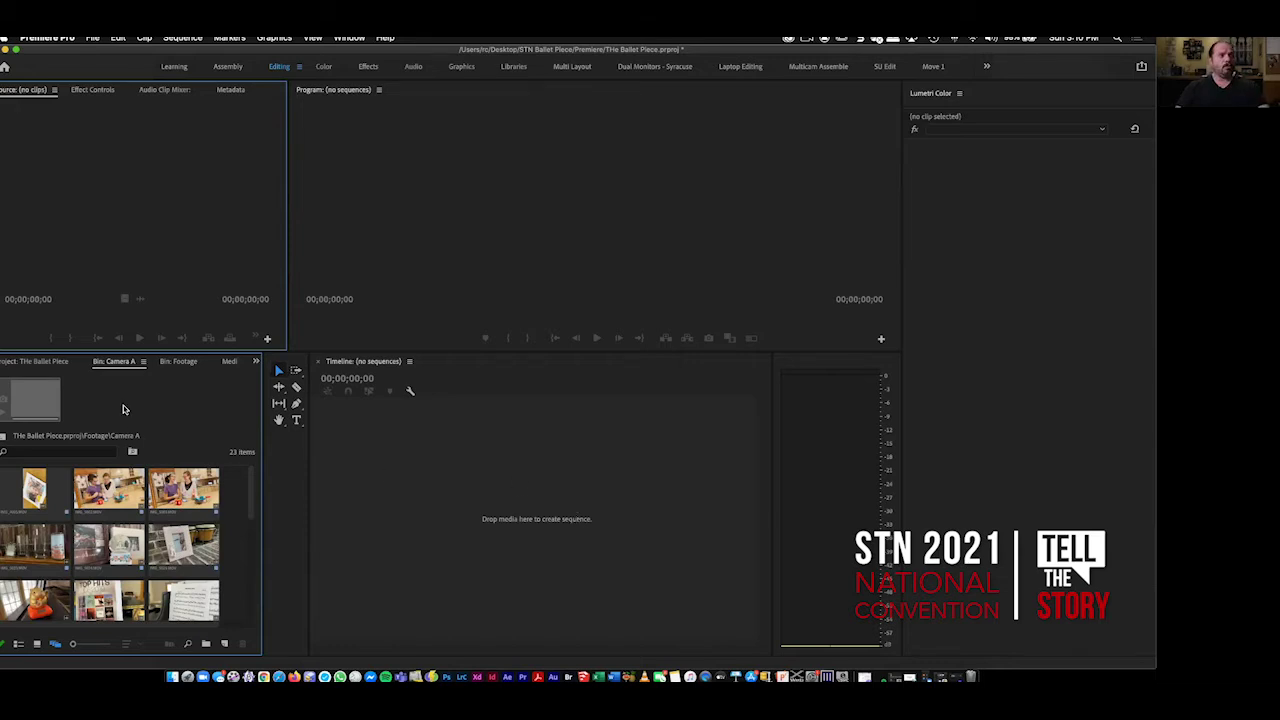
# Make the Camera A bin the active panel, maximize it to view its clips, and restore the layout.
pyautogui.click(572, 259)
pyautogui.click(649, 507)
pyautogui.click(930, 449)
pyautogui.click(168, 409)
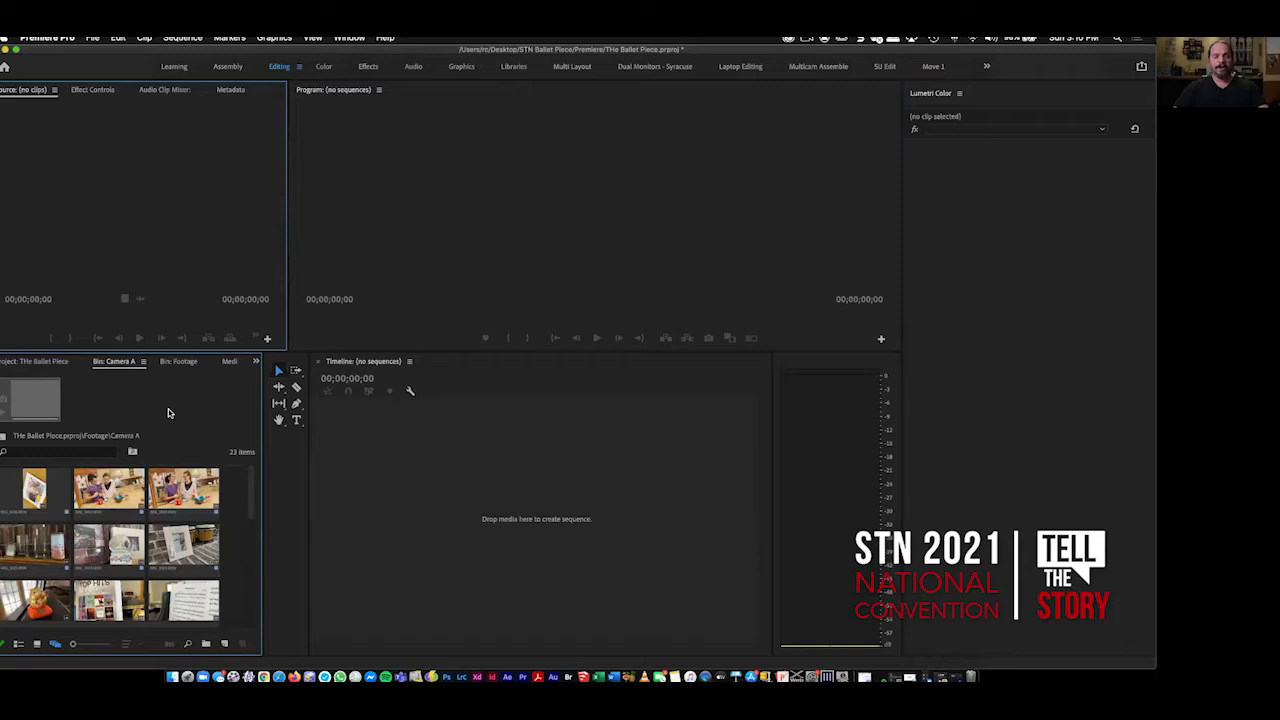
pyautogui.press('`')
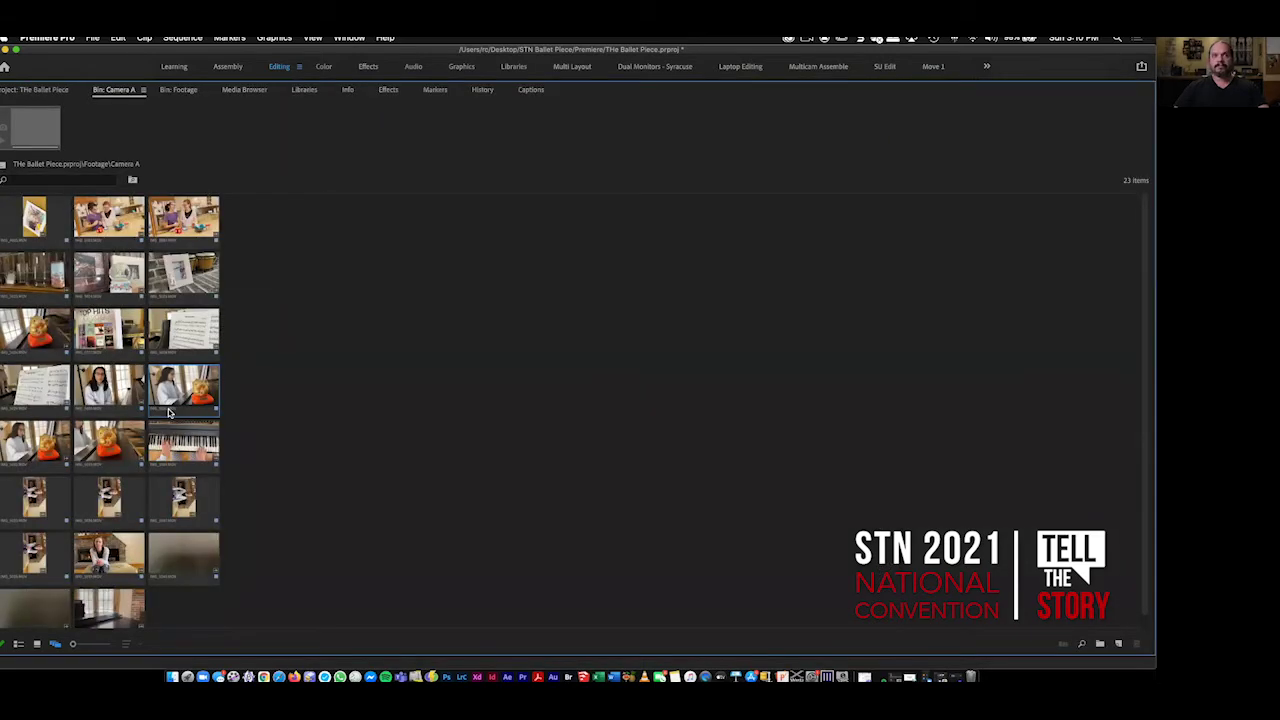
pyautogui.press('`')
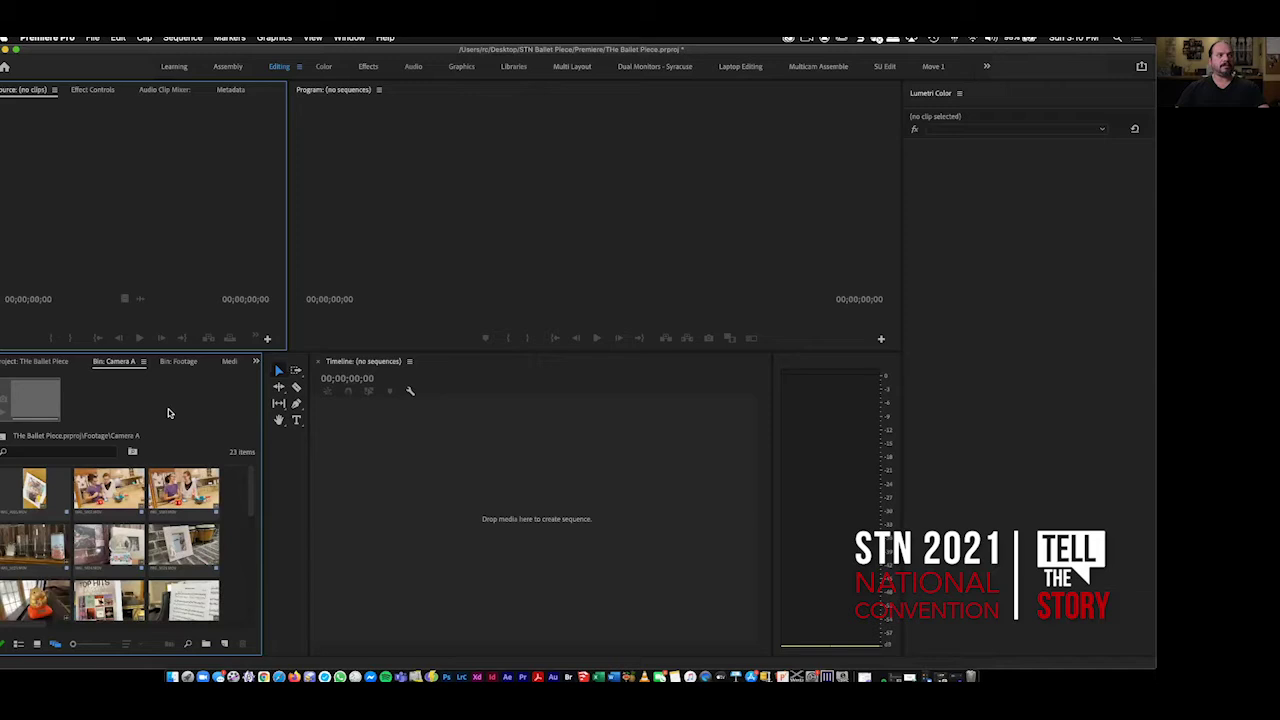
# Return to the project's top-level bins, maximize that panel, and restore the layout.
pyautogui.click(58, 362)
pyautogui.click(196, 535)
pyautogui.press('`')
pyautogui.press('`')
# Maximize the empty Timeline panel and restore it to its normal size.
pyautogui.click(440, 261)
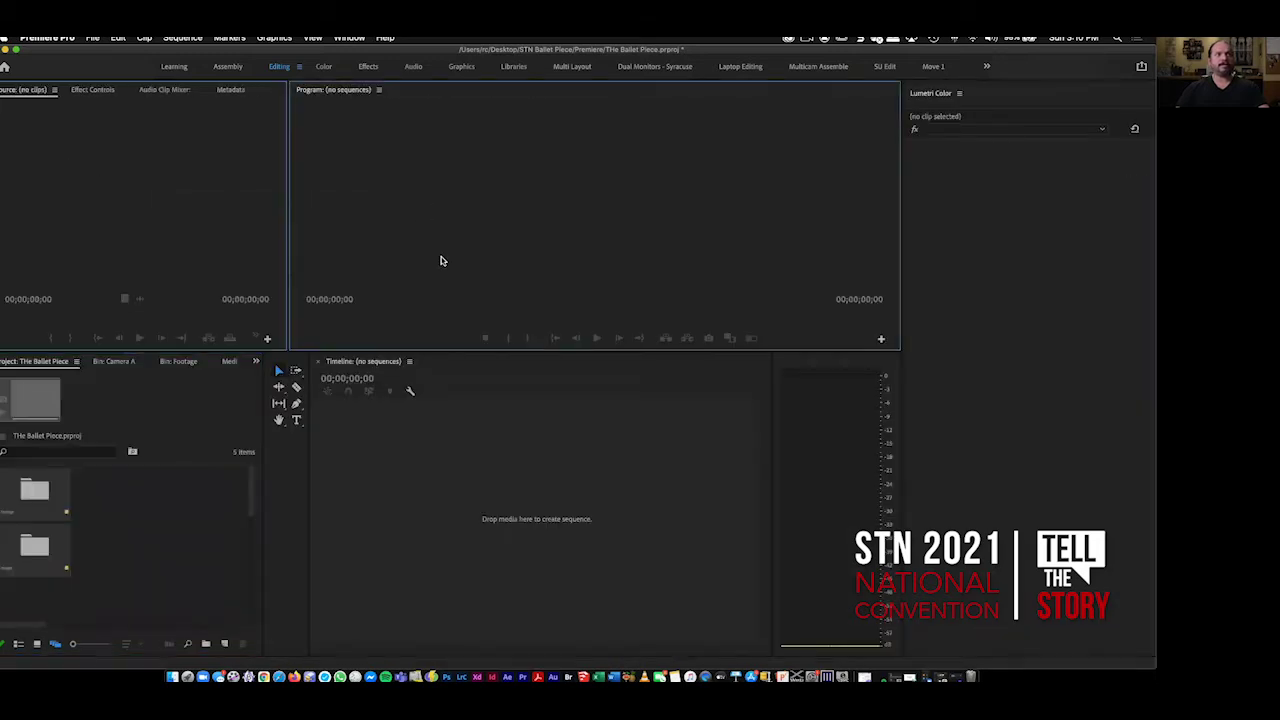
pyautogui.click(465, 486)
pyautogui.press('`')
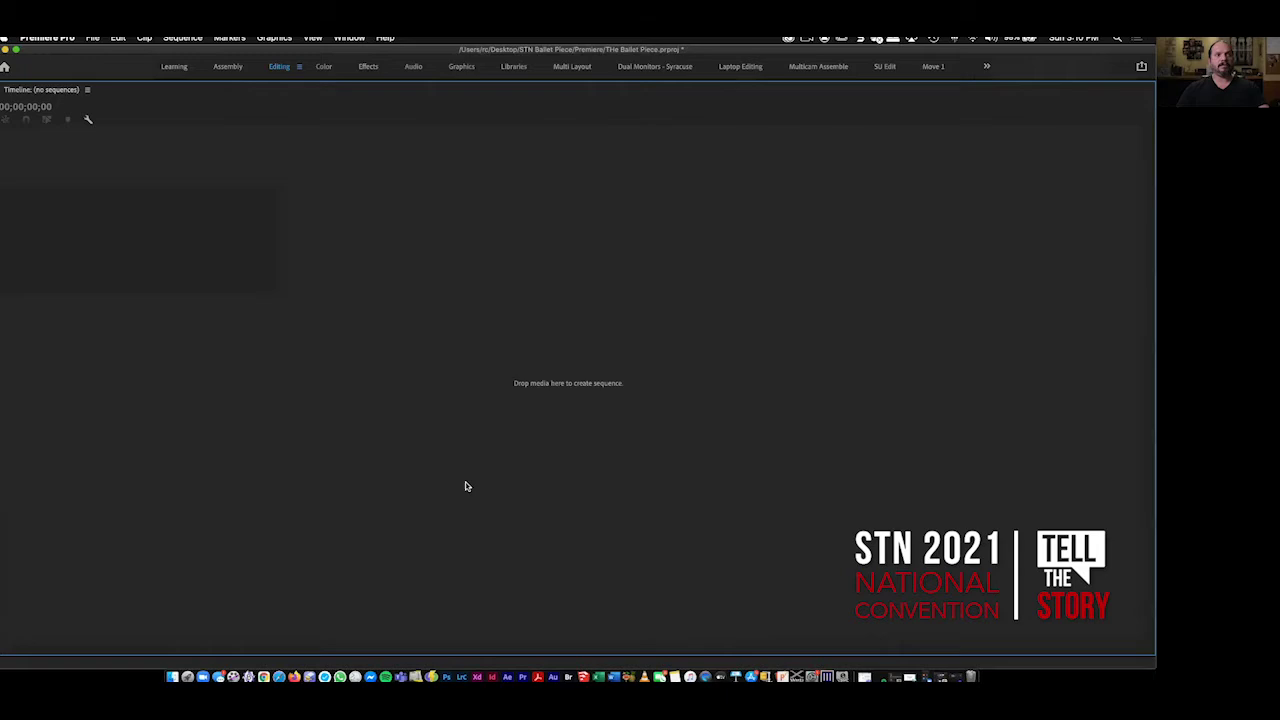
pyautogui.press('`')
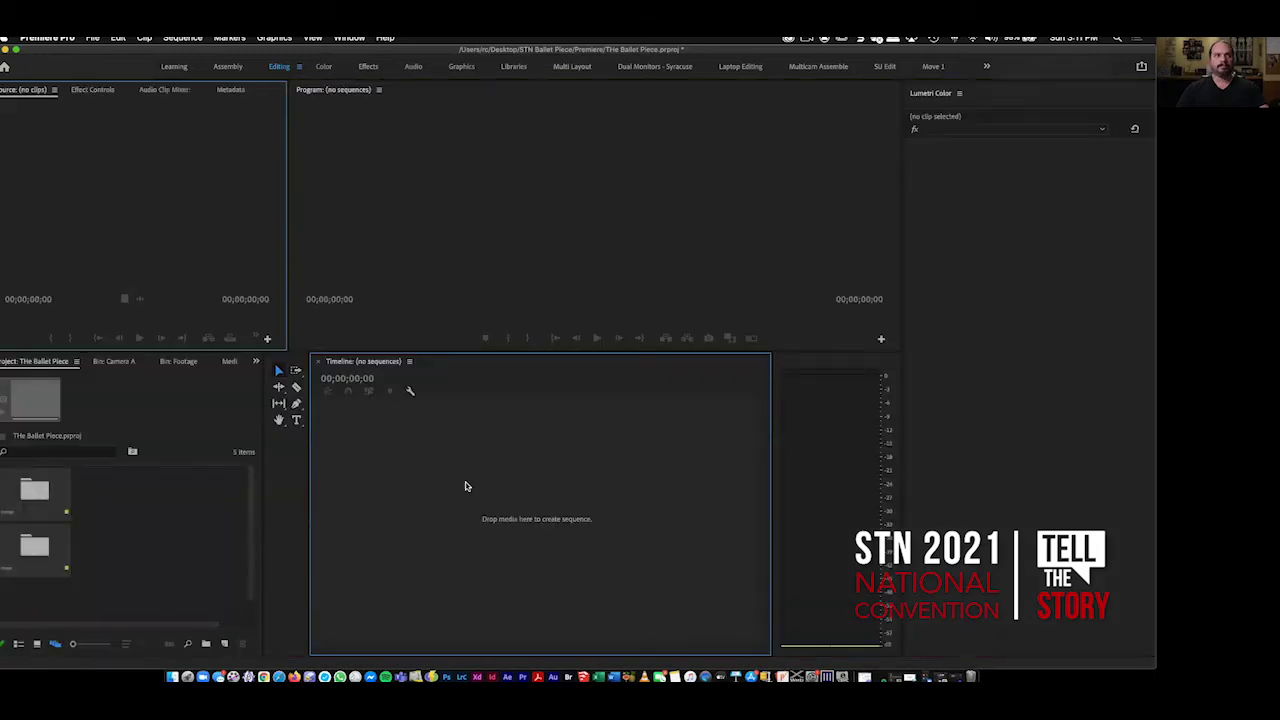
# Bring the Camera A bin to the front of its panel group.
pyautogui.click(130, 524)
pyautogui.click(115, 362)
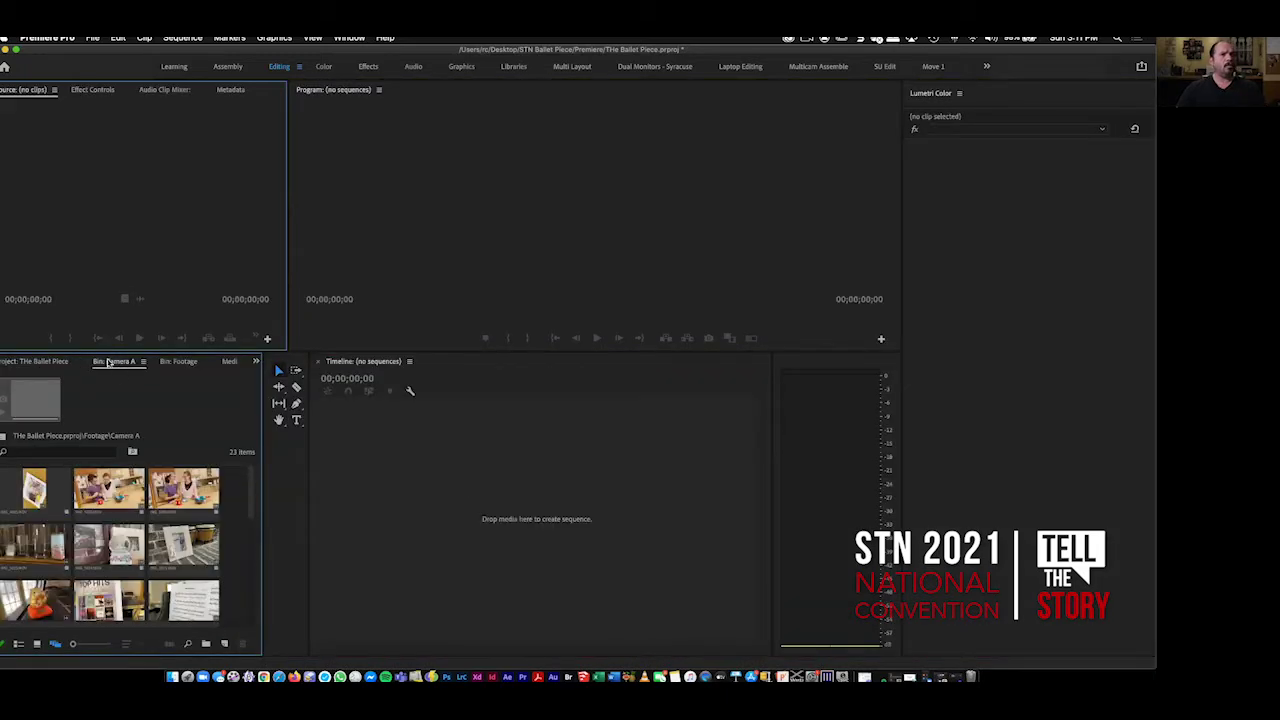
pyautogui.click(142, 362)
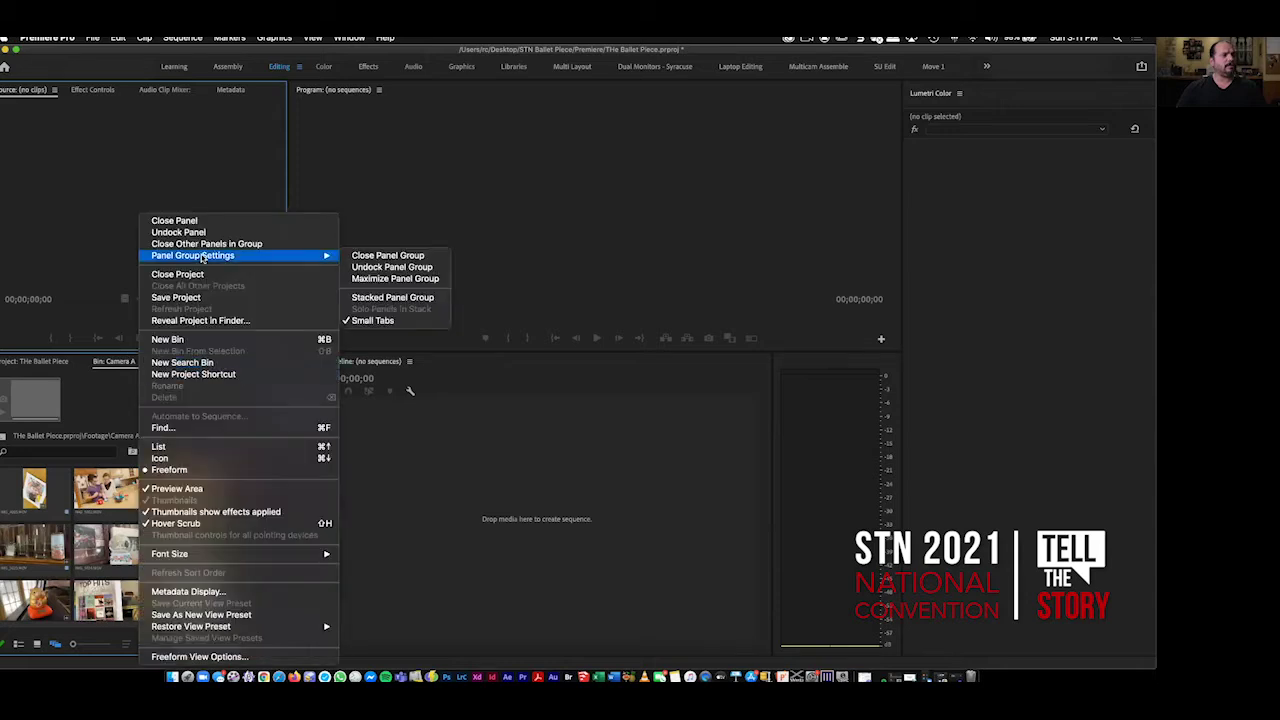
pyautogui.click(178, 274)
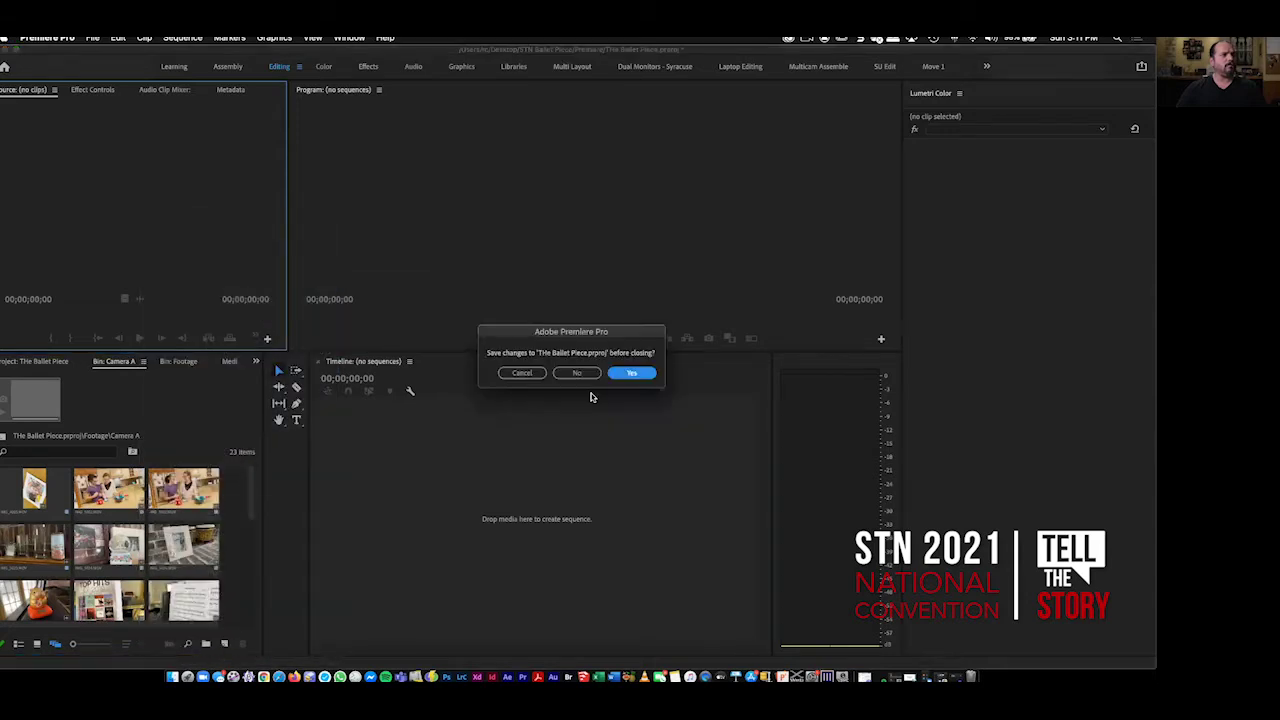
pyautogui.click(522, 373)
# Close the Camera A and Footage bin panels and show the project's top-level contents in list view.
pyautogui.click(143, 361)
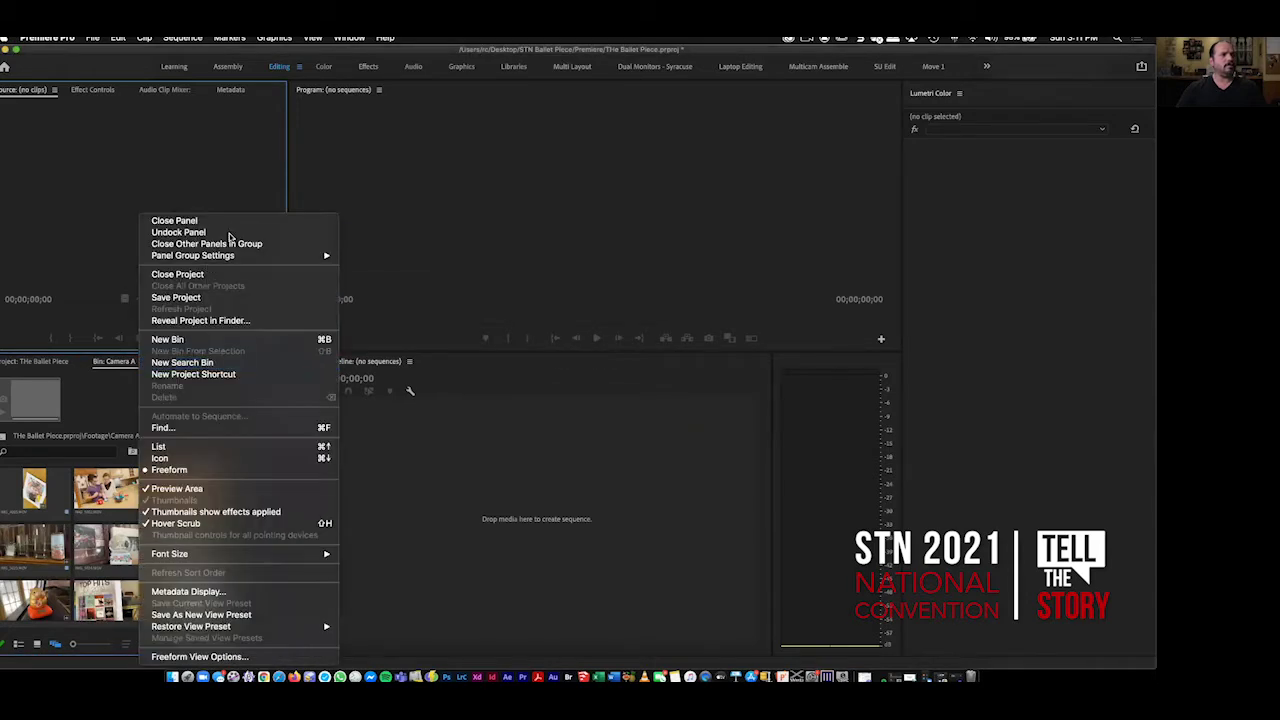
pyautogui.click(240, 220)
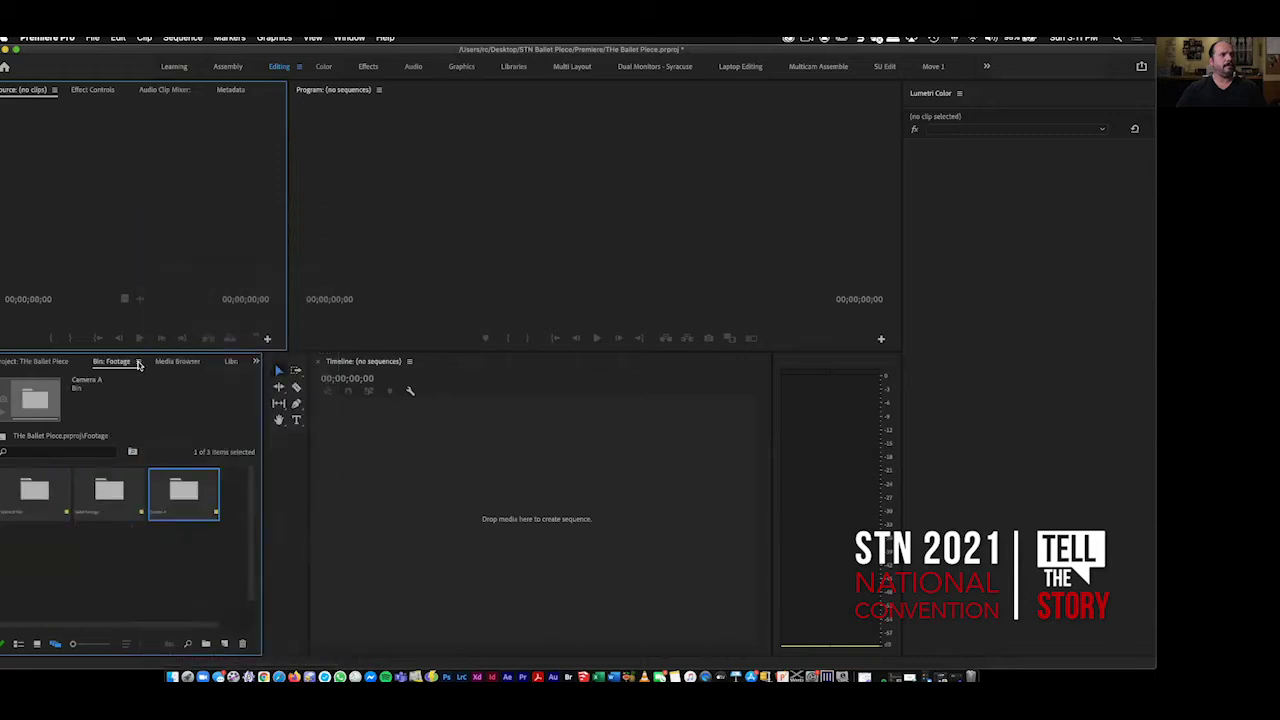
pyautogui.click(138, 362)
pyautogui.click(205, 216)
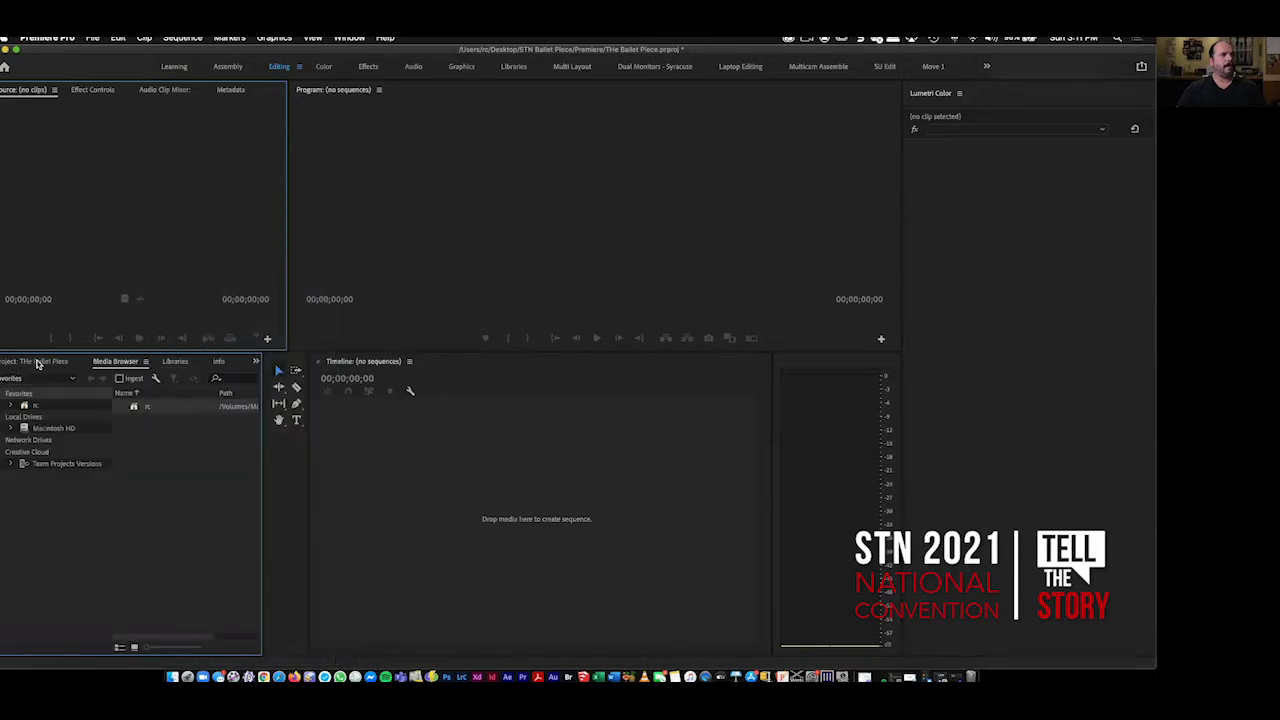
pyautogui.click(40, 363)
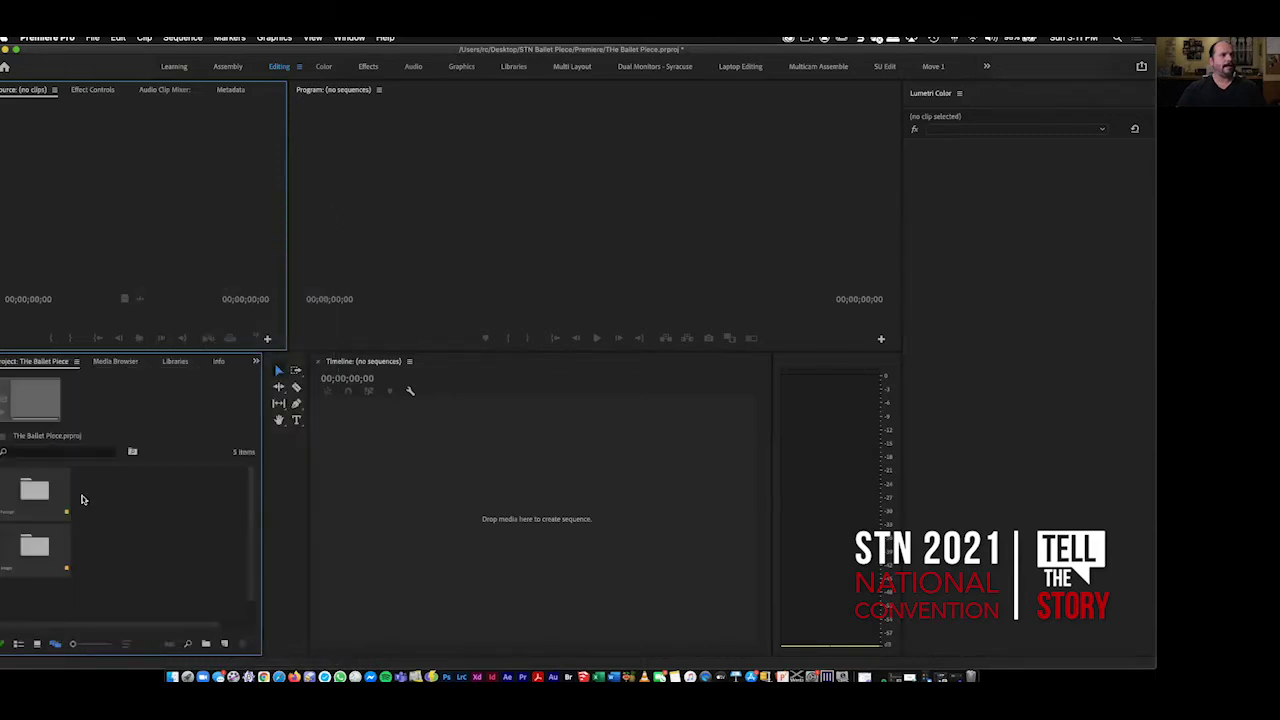
pyautogui.click(18, 644)
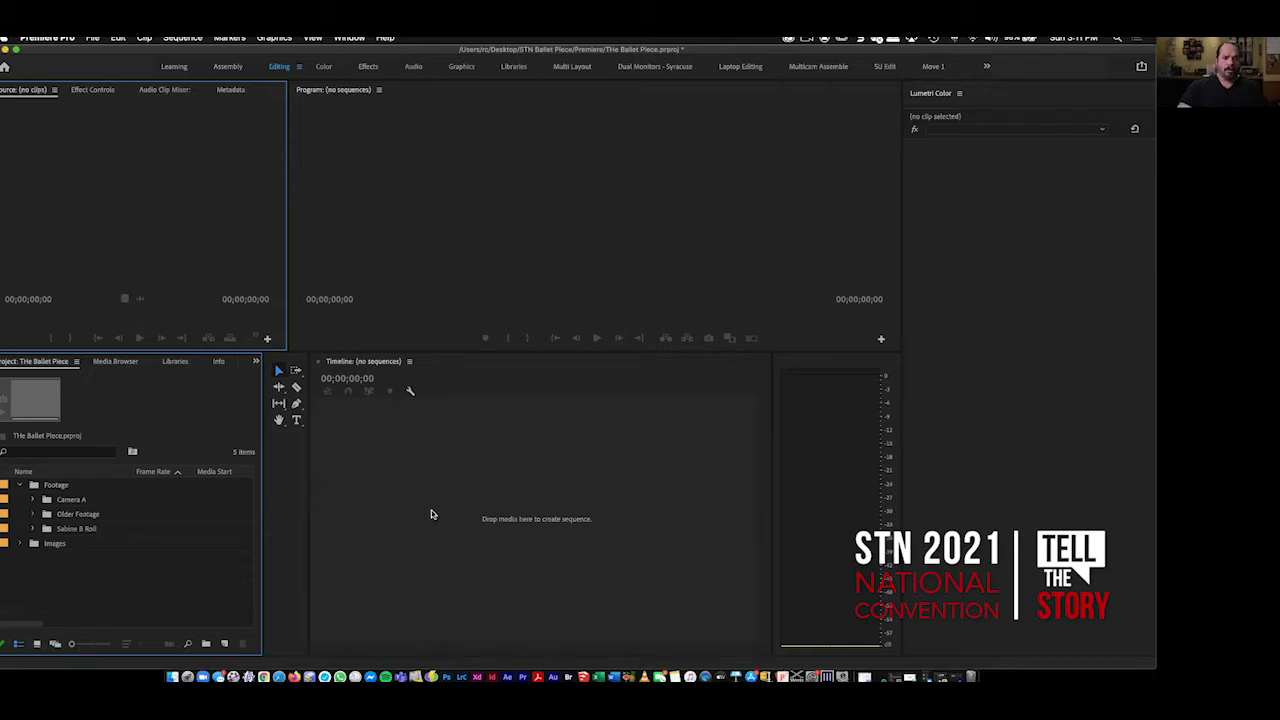
# Widen the Project and Tools panels slightly, and expand the Camera A bin inside Footage.
pyautogui.moveTo(262, 433); pyautogui.dragTo(289, 433)
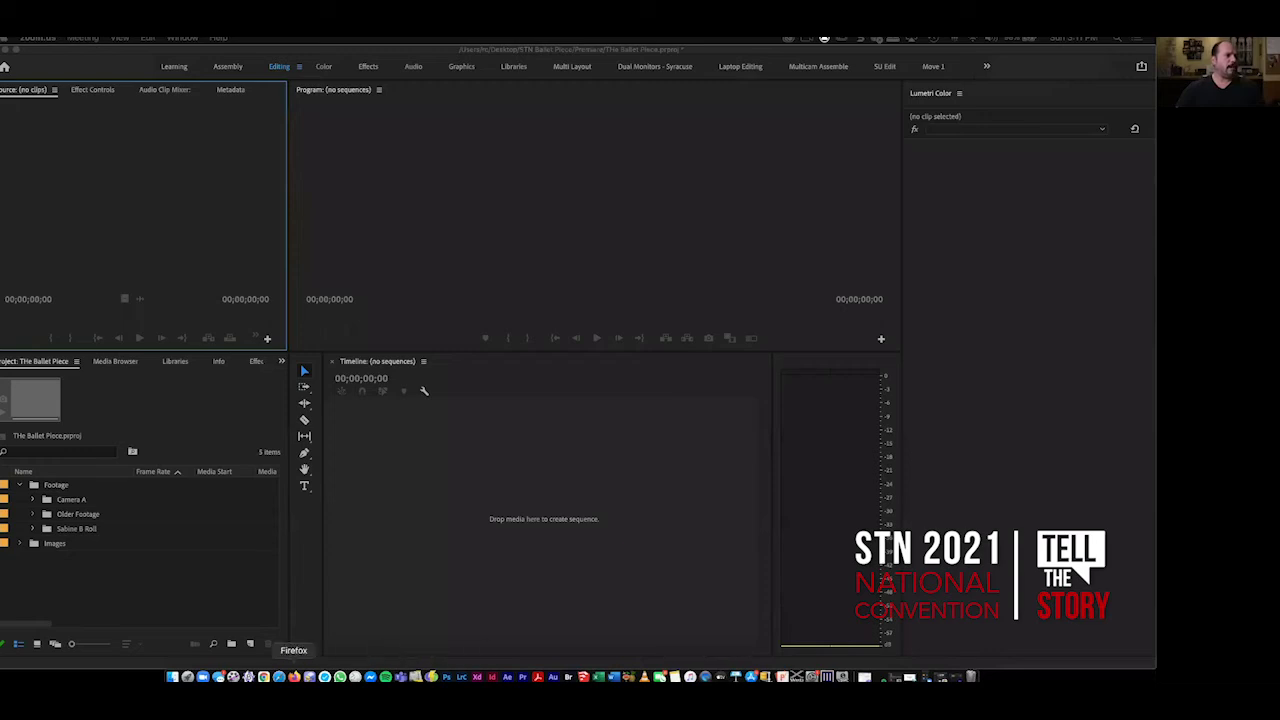
pyautogui.click(117, 586)
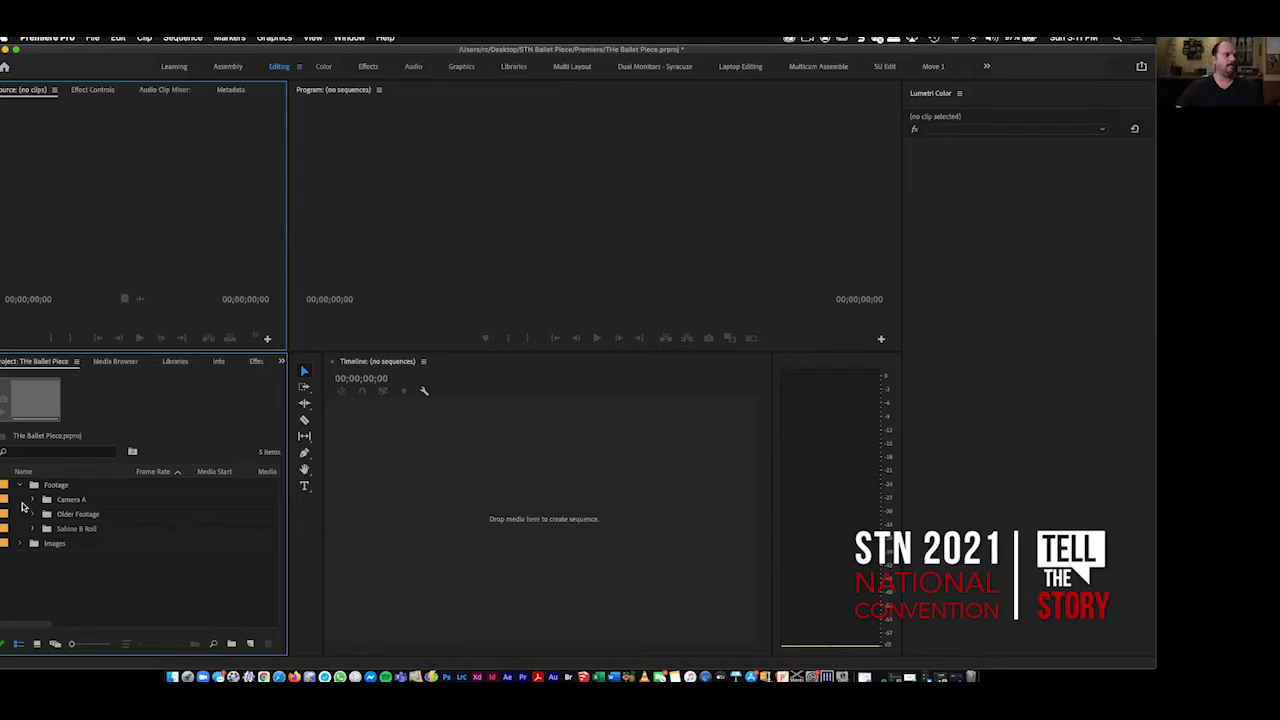
pyautogui.press('Right')
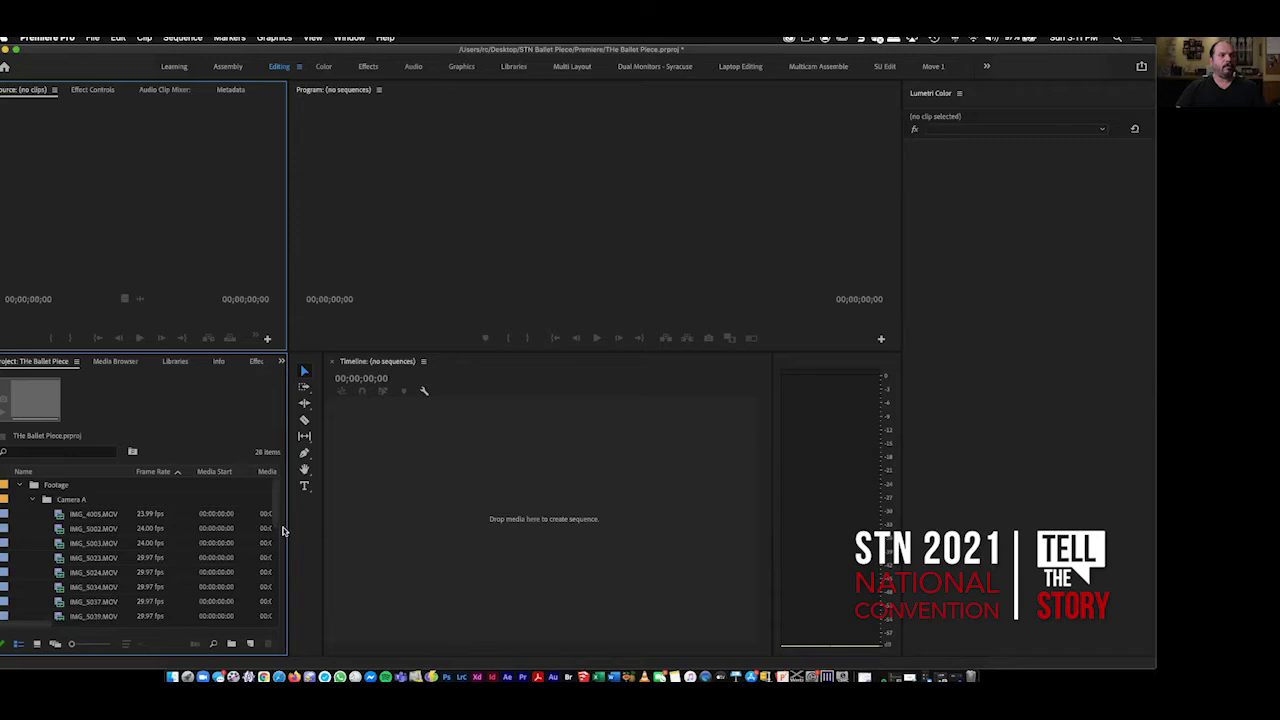
pyautogui.moveTo(355, 534); pyautogui.dragTo(291, 543)
pyautogui.press('Up')
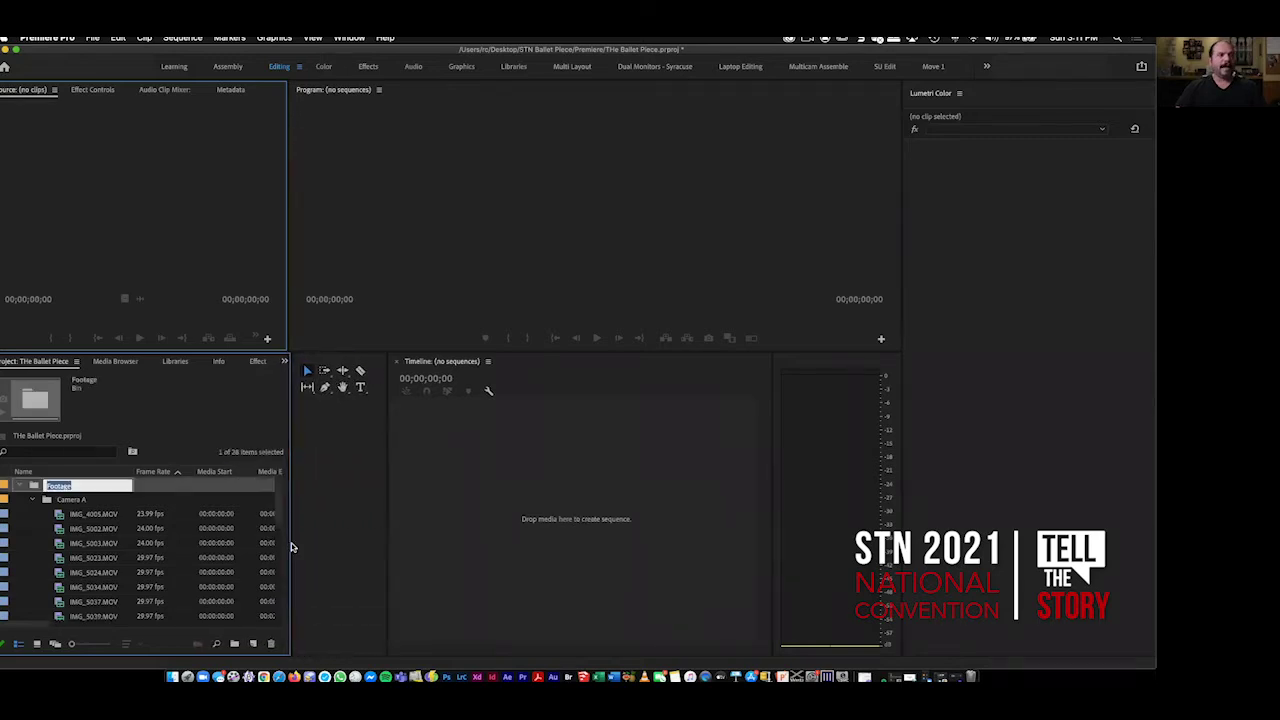
pyautogui.click(103, 502)
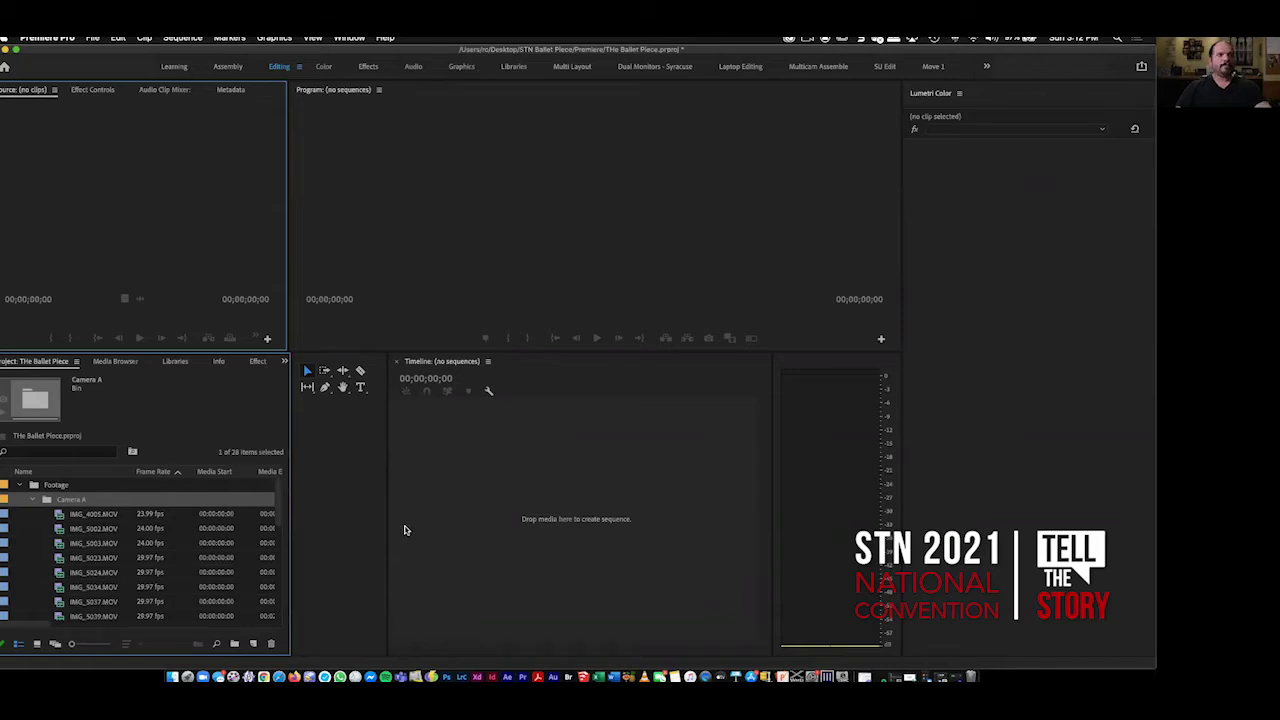
# Examine the Camera A clips and their metadata columns with the Project panel maximized and at its normal size.
pyautogui.press('`')
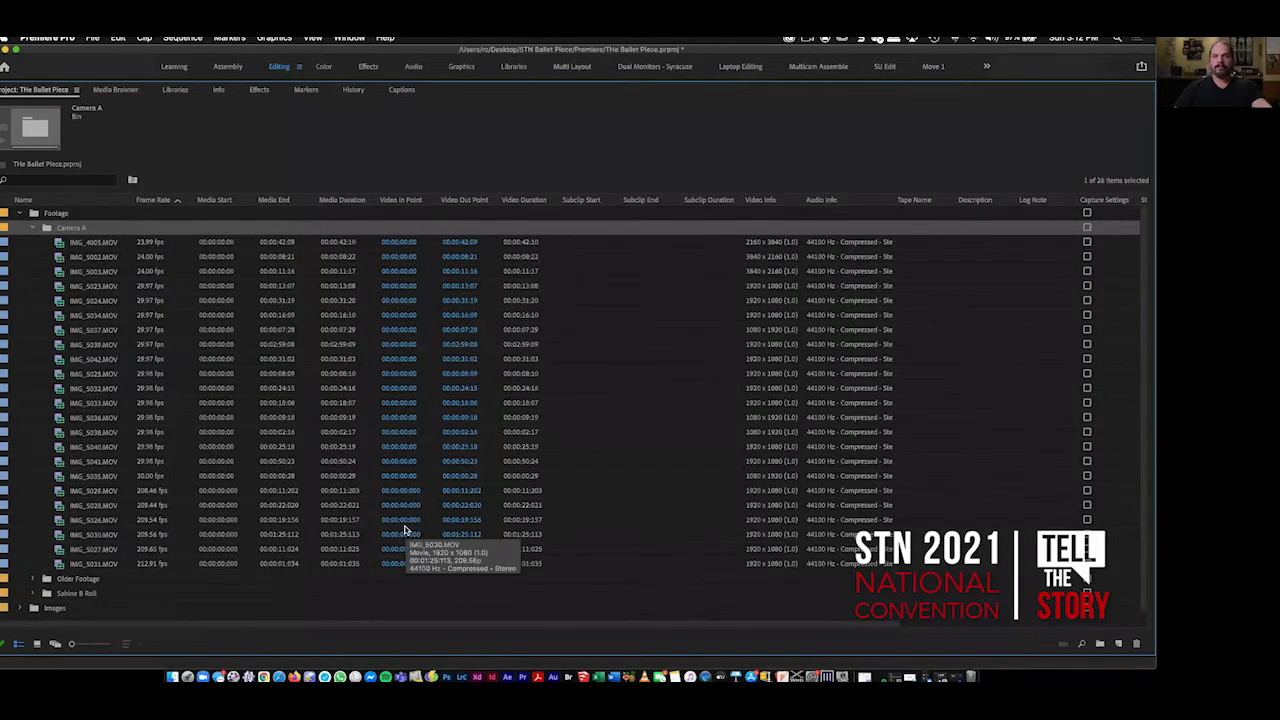
pyautogui.press('`')
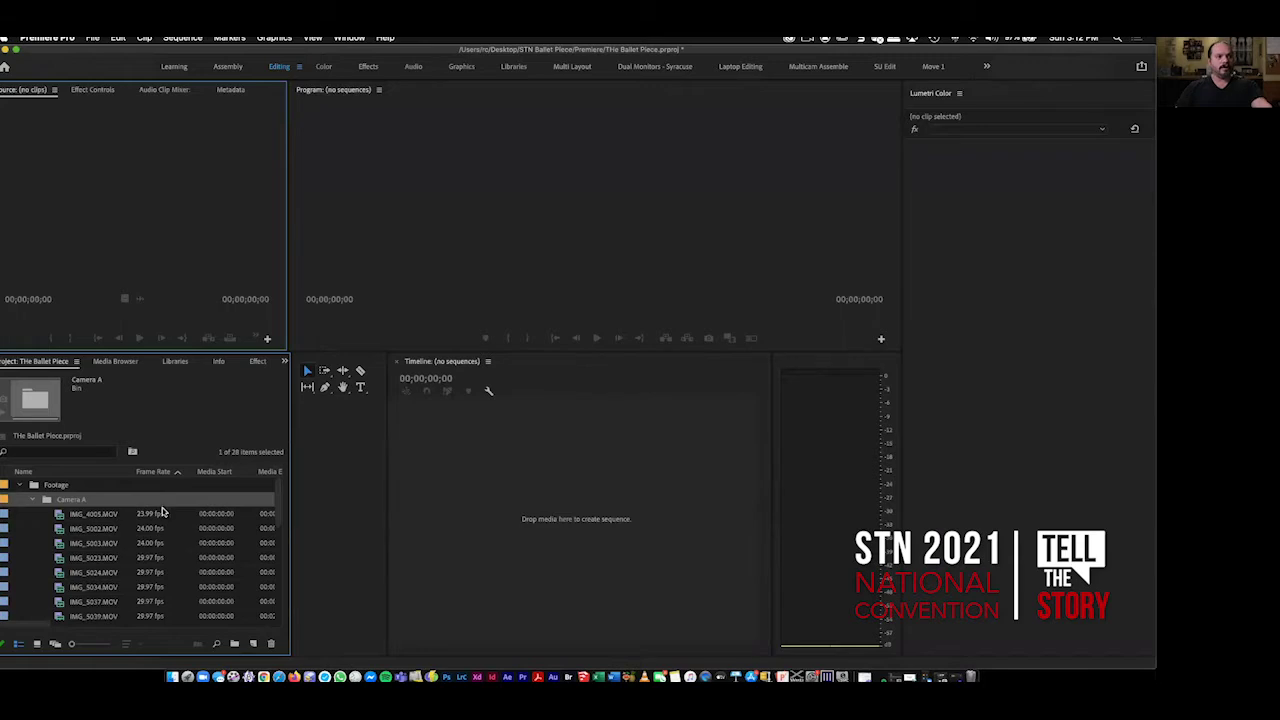
pyautogui.scroll(-4, 179, 514)
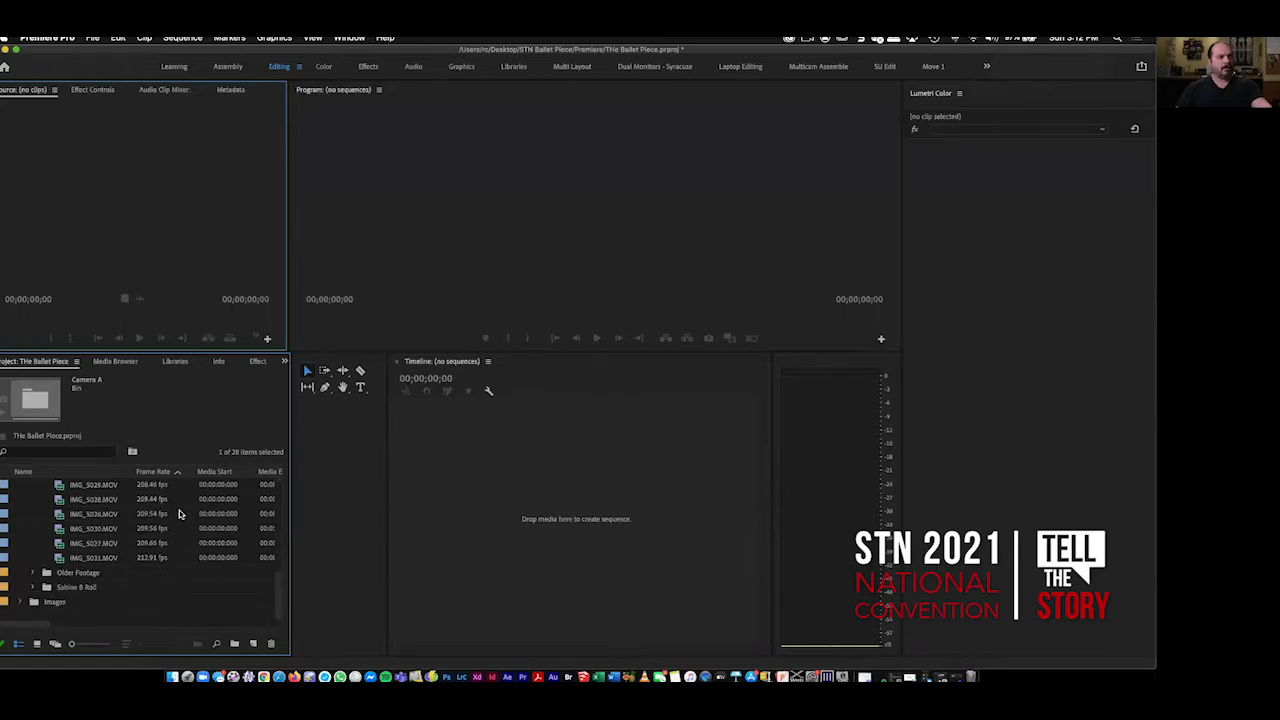
pyautogui.scroll(4, 178, 514)
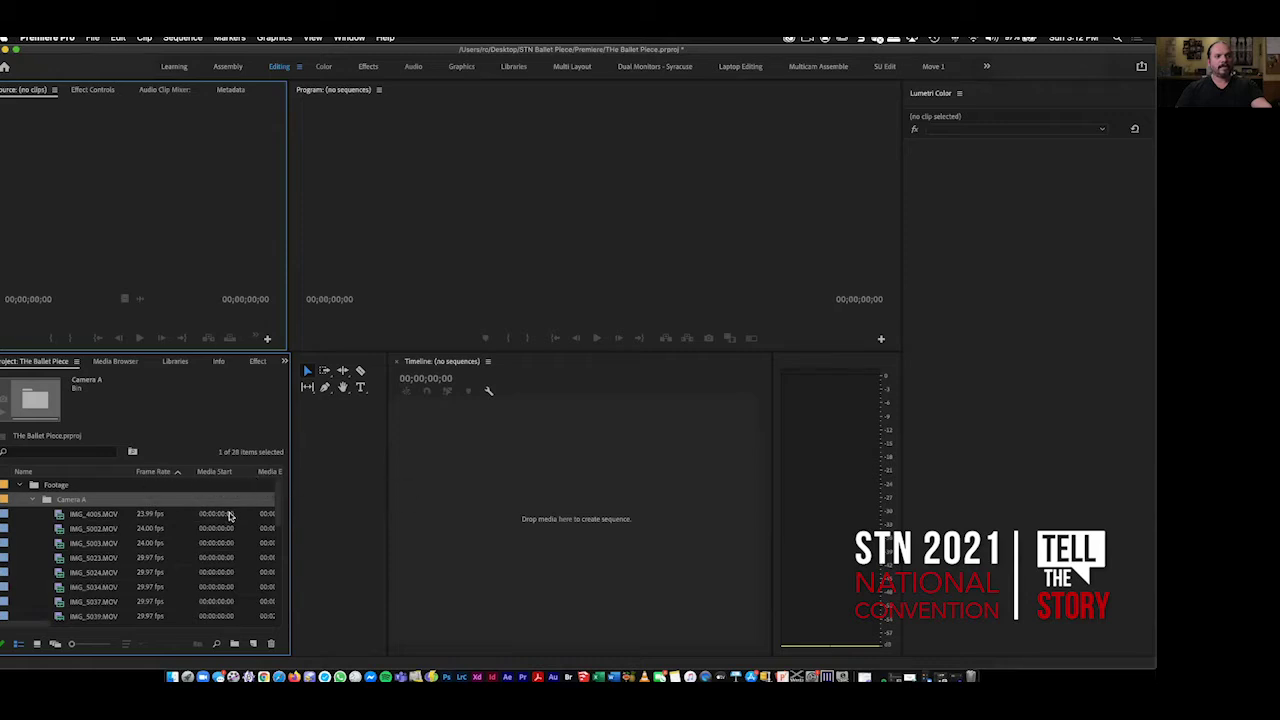
pyautogui.hscroll(5, 204, 537)
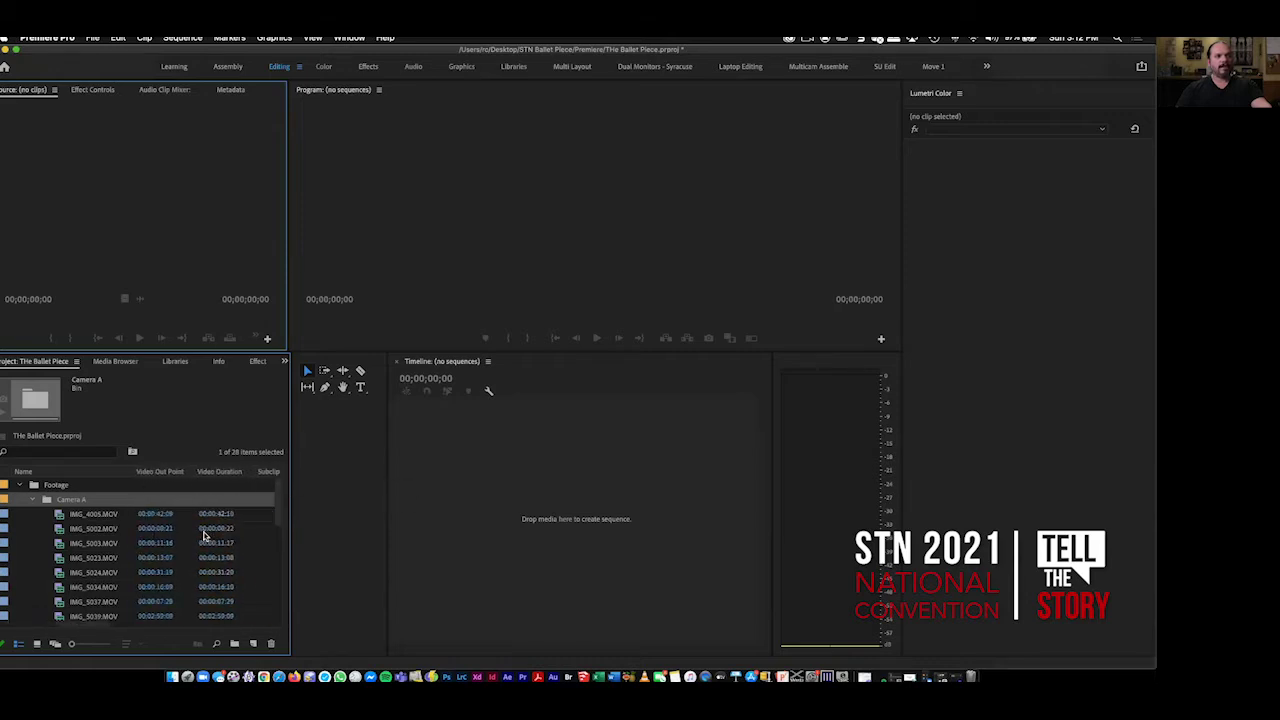
pyautogui.hscroll(-2, 204, 537)
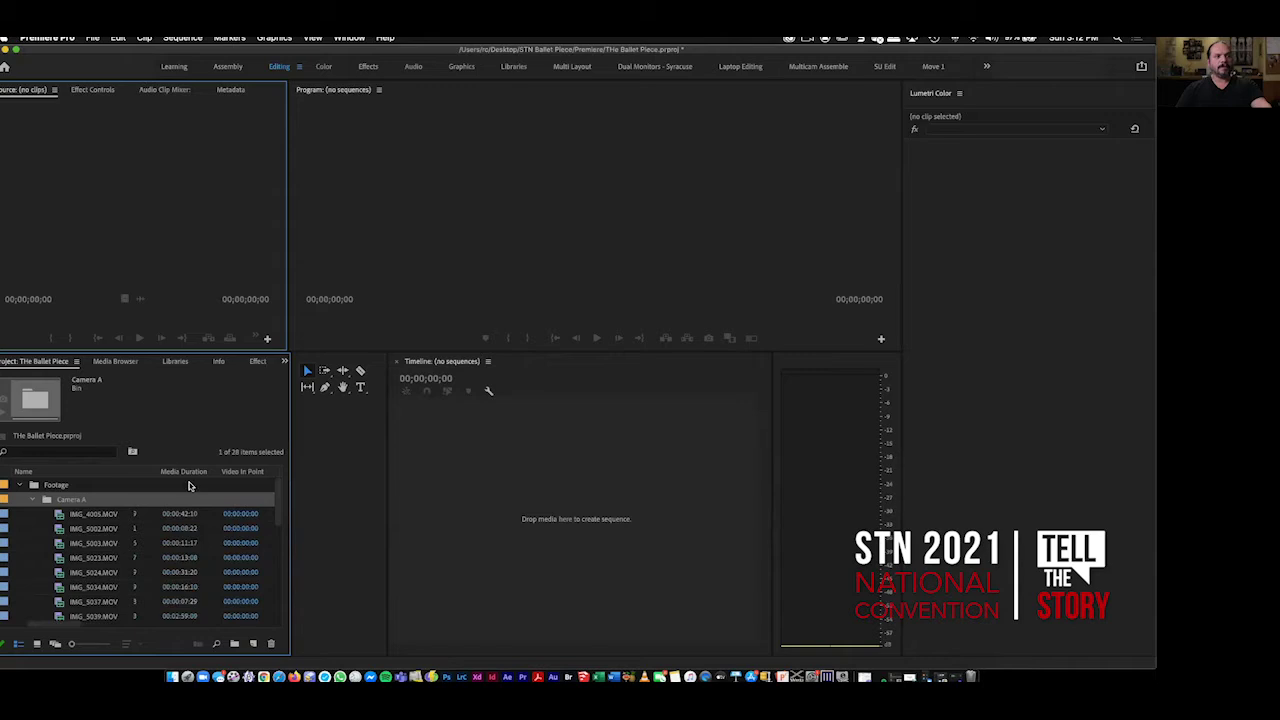
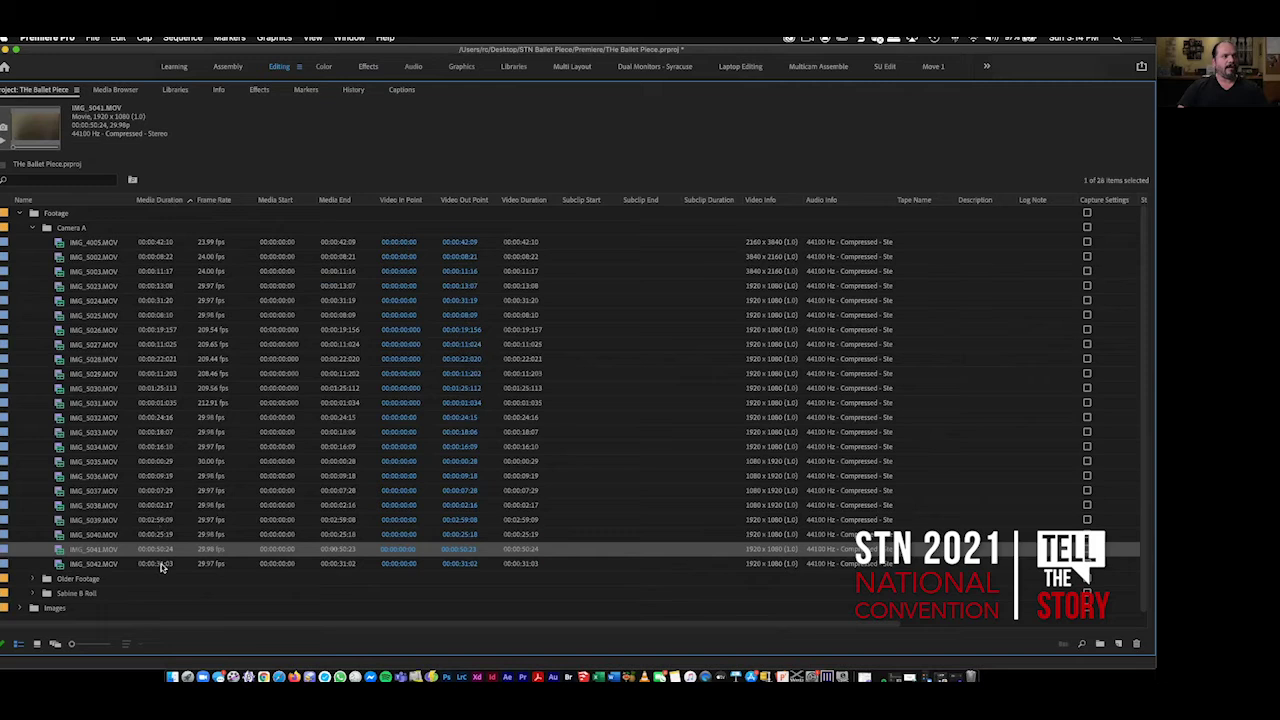
# Flip the Media Duration sort to descending and back to ascending, and restore the maximized Project panel to its normal size.
pyautogui.click(185, 202)
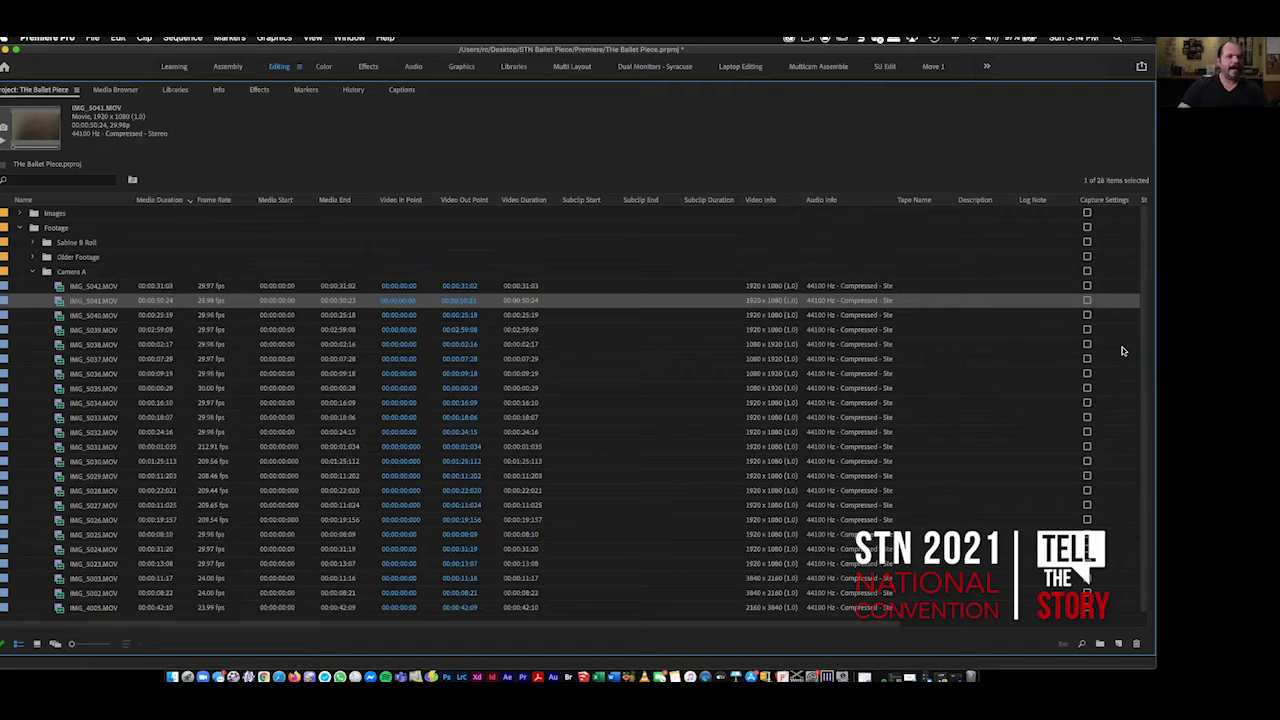
pyautogui.click(724, 360)
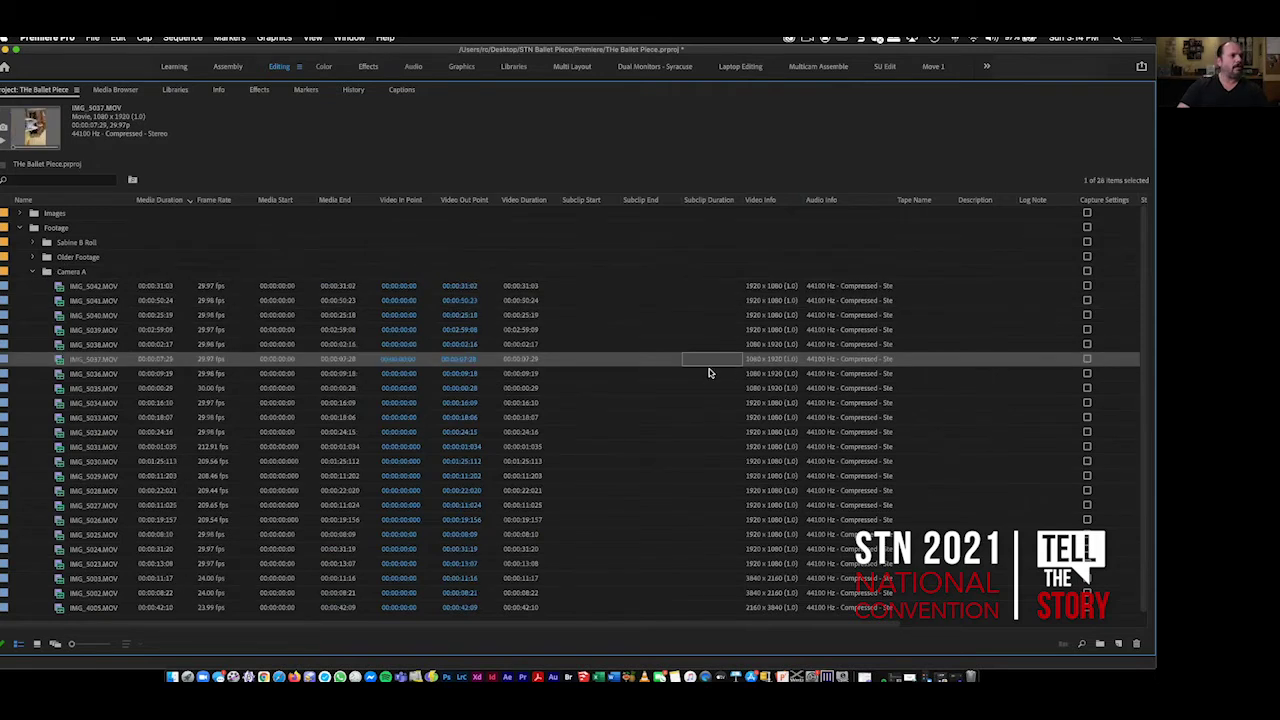
pyautogui.click(170, 200)
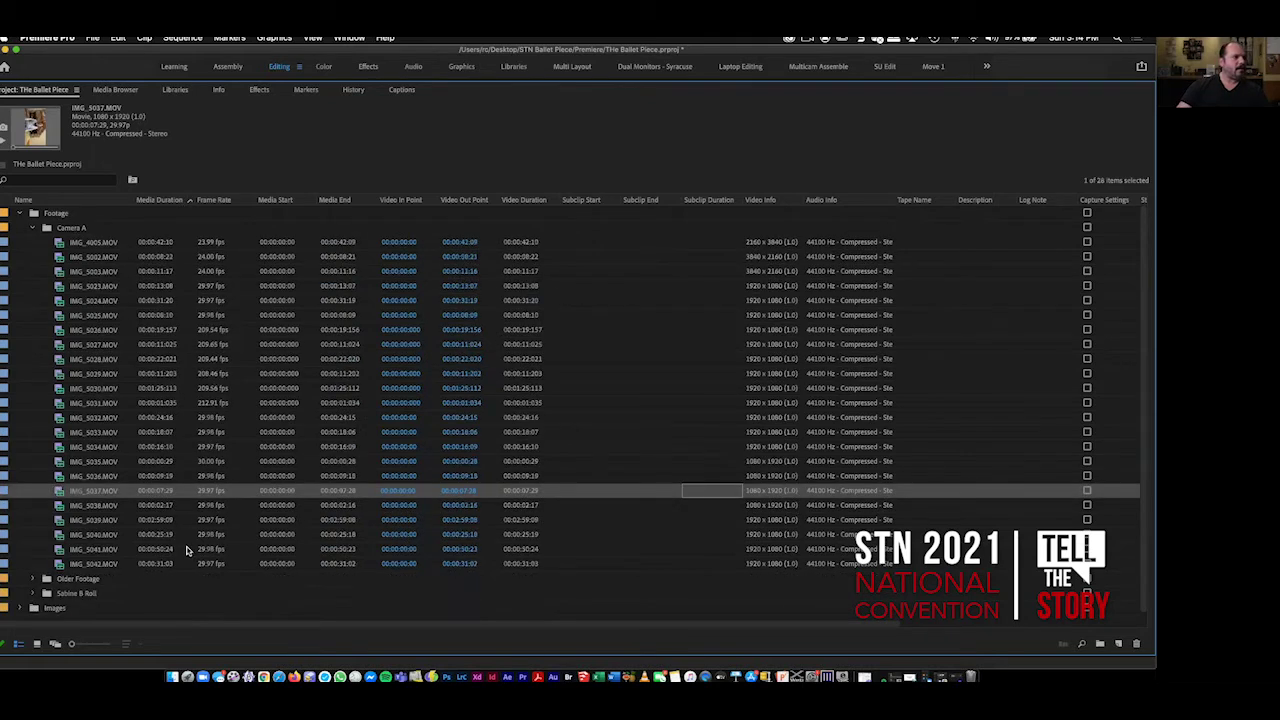
pyautogui.press('End')
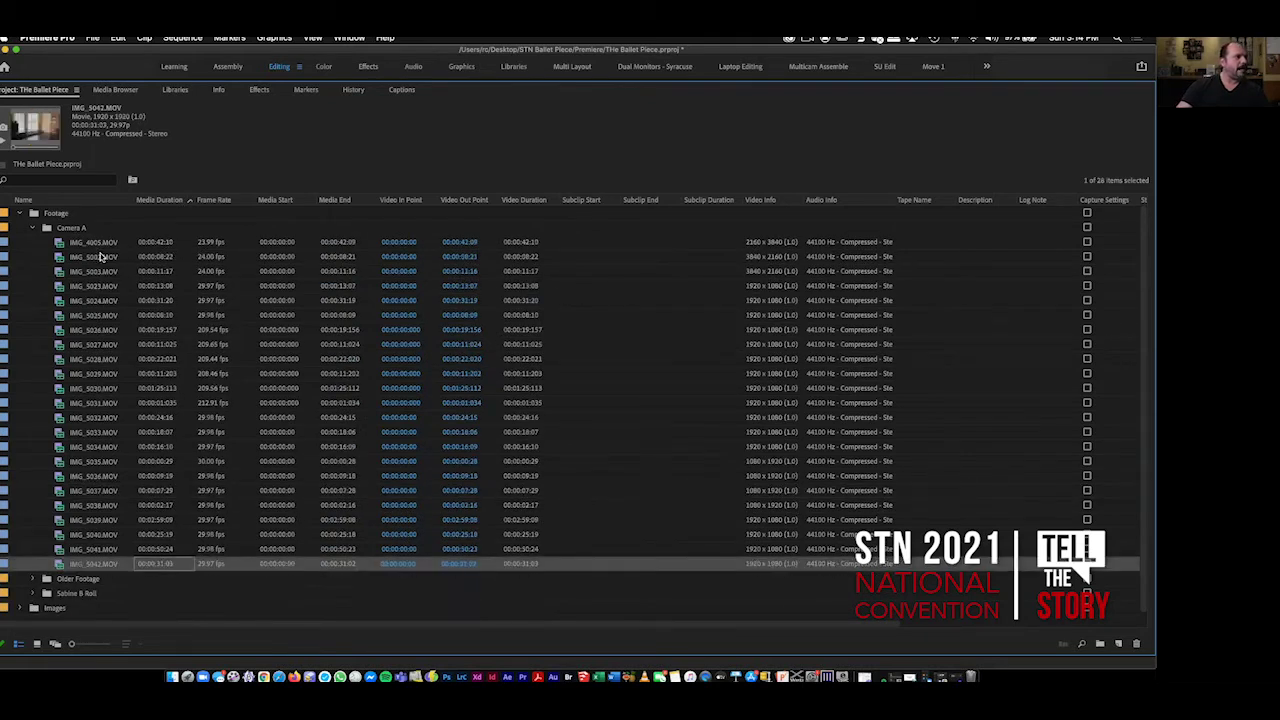
pyautogui.press('Home')
pyautogui.press('`')
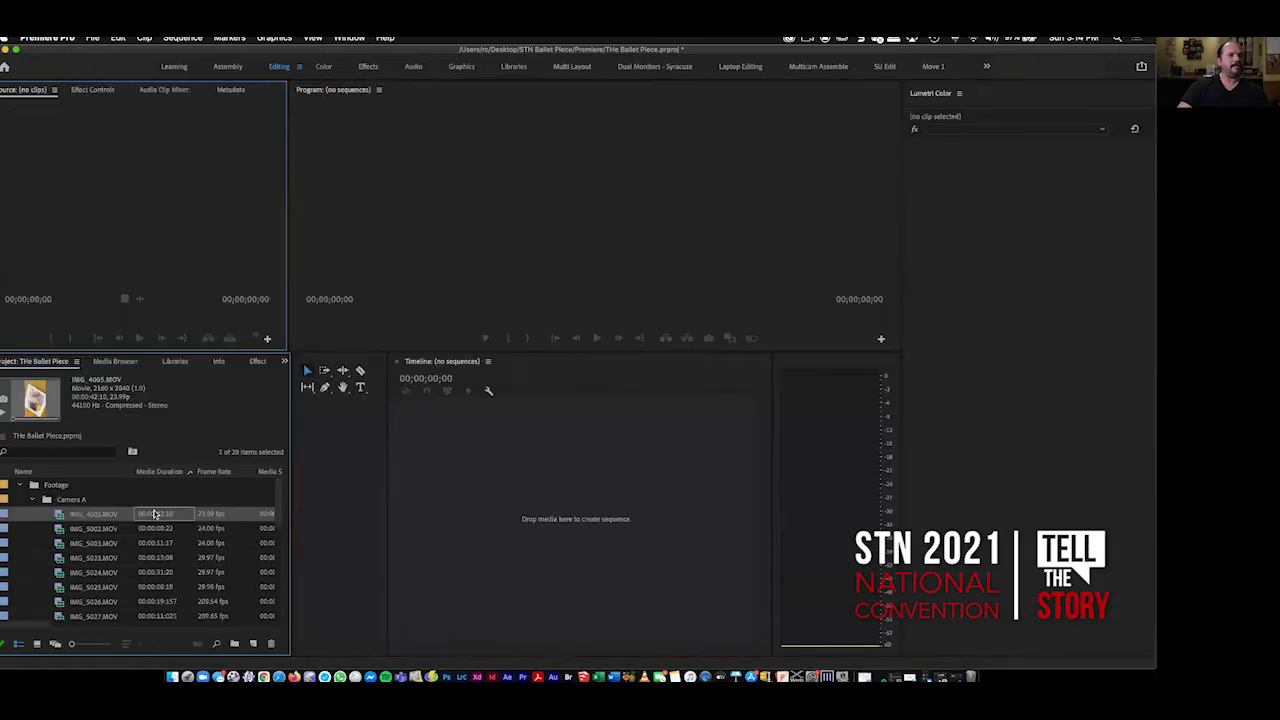
# Flip the clip list's Media Duration sort direction once more and switch it back to ascending.
pyautogui.scroll(-5, 80, 558)
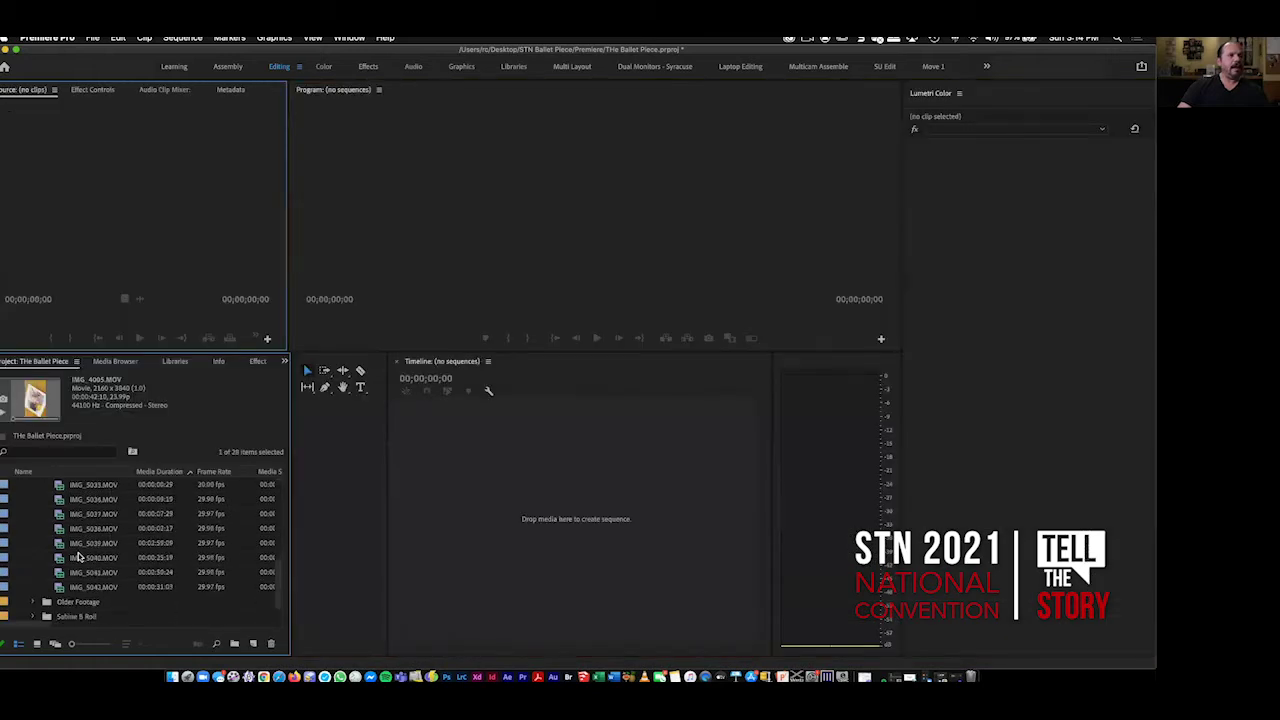
pyautogui.click(178, 471)
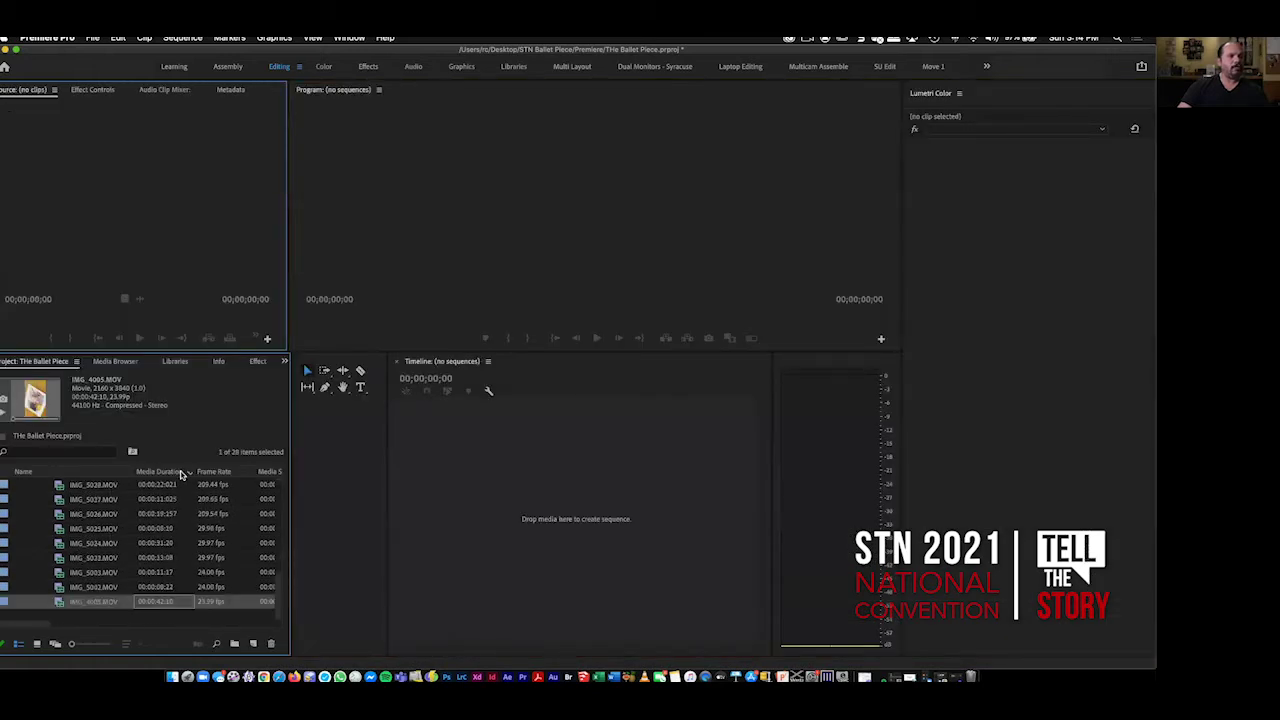
pyautogui.click(165, 620)
pyautogui.scroll(3, 147, 600)
pyautogui.scroll(3, 147, 600)
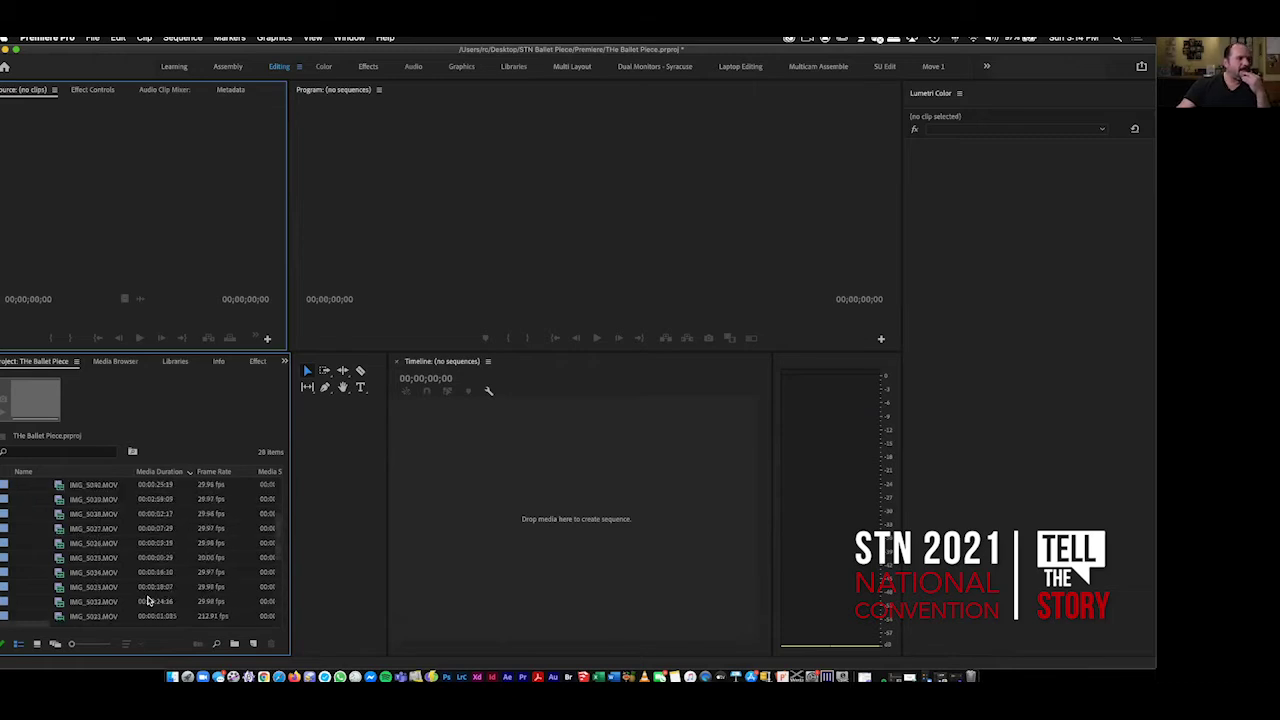
pyautogui.click(171, 472)
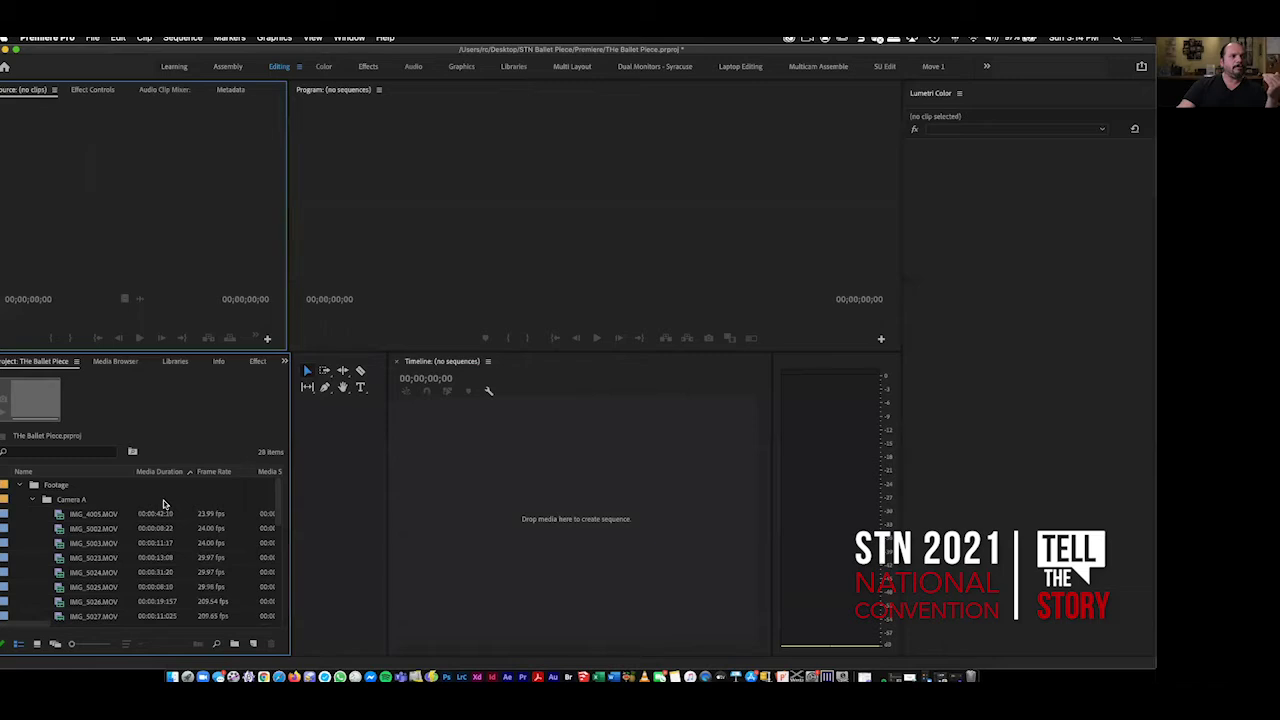
pyautogui.scroll(-5, 165, 503)
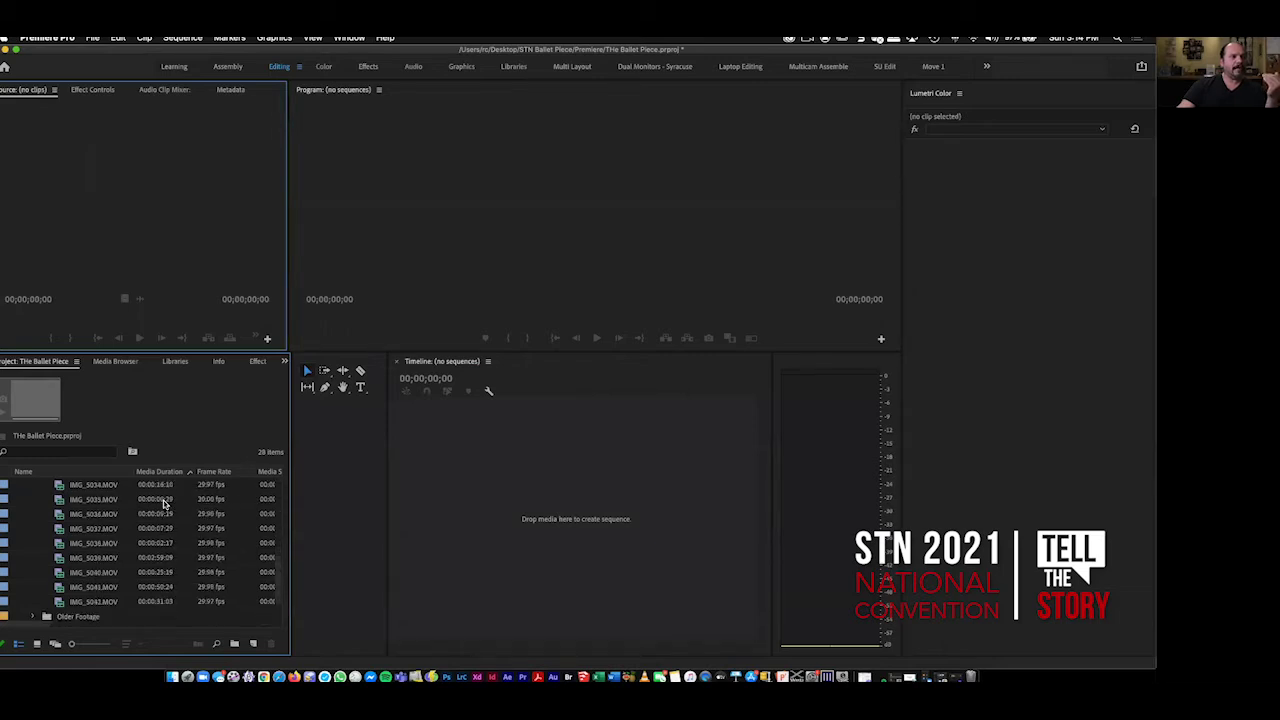
# Examine the preview thumbnails and details of the Camera A clips between IMG_5036.MOV and IMG_5042.MOV one by one.
pyautogui.click(98, 572)
pyautogui.press('Up')
pyautogui.press('Up')
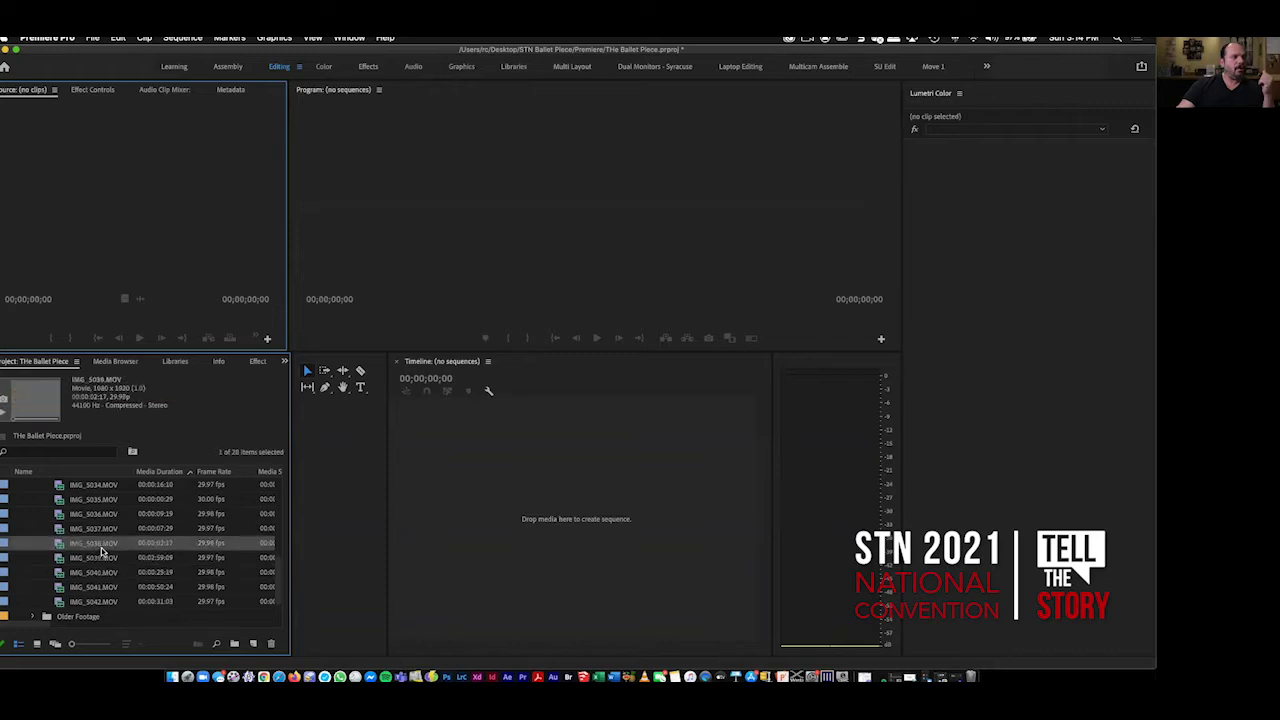
pyautogui.press('Down')
pyautogui.click(98, 576)
pyautogui.click(102, 586)
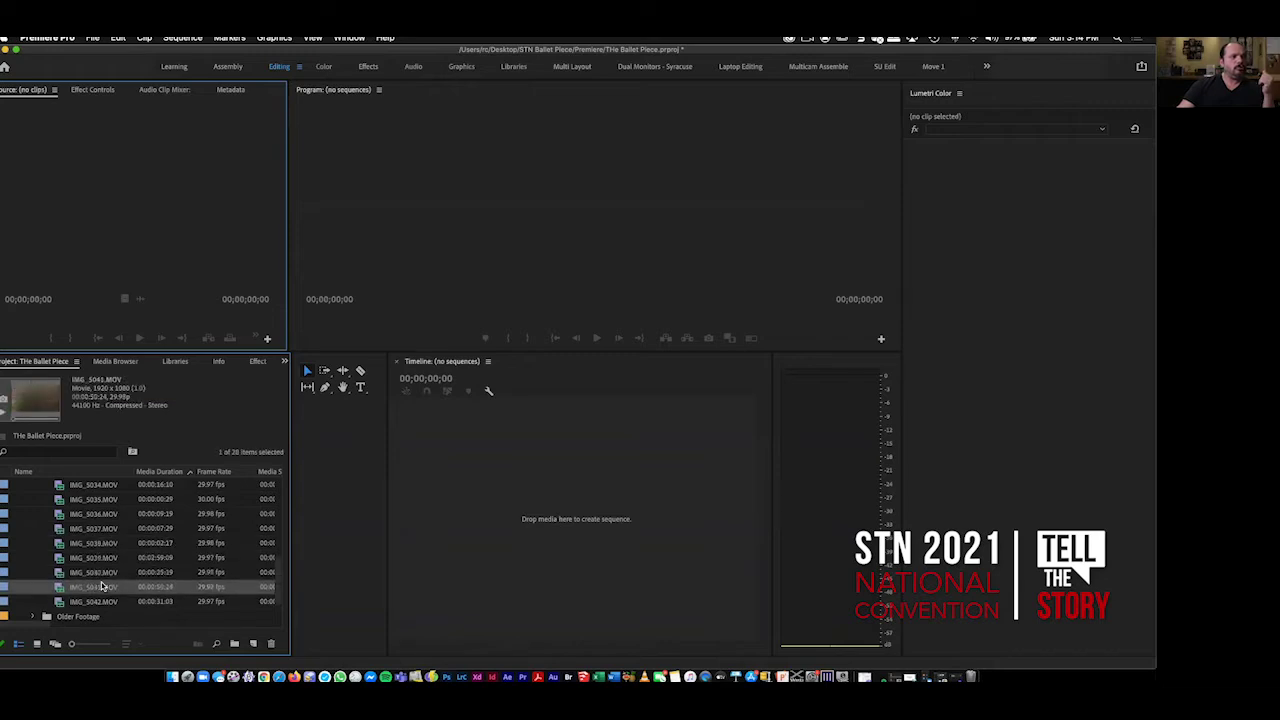
pyautogui.click(107, 602)
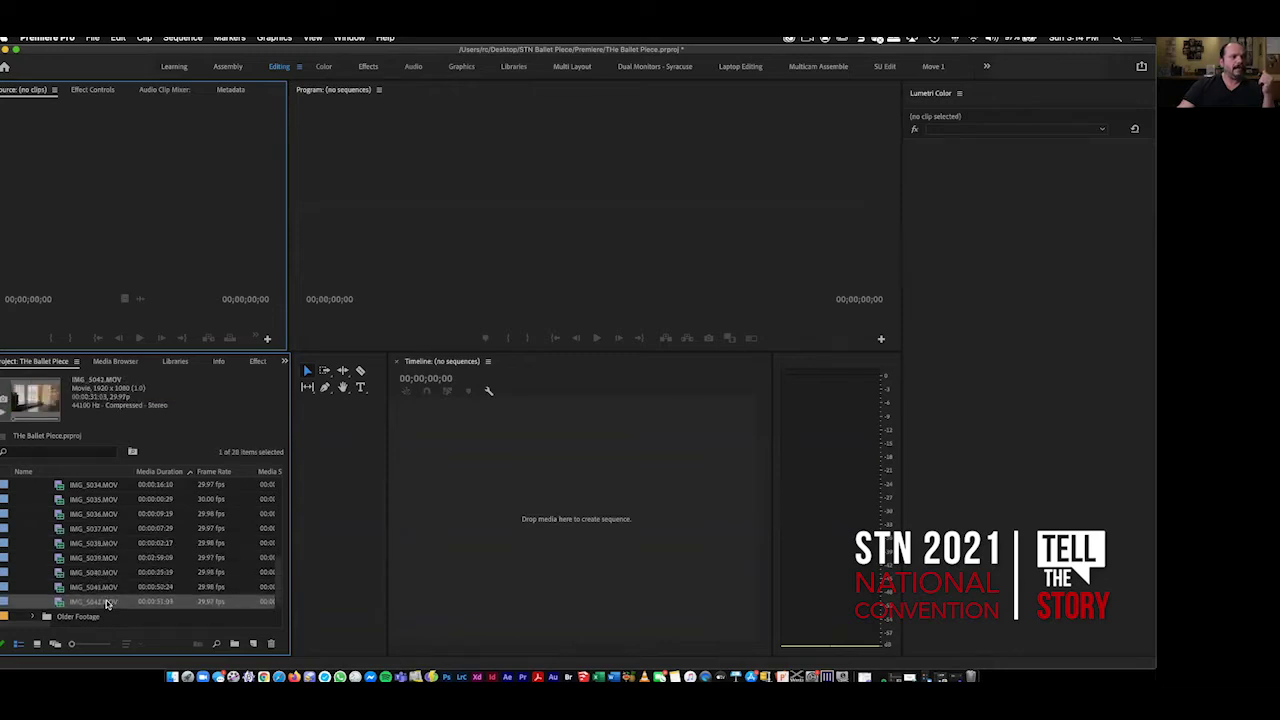
pyautogui.click(104, 545)
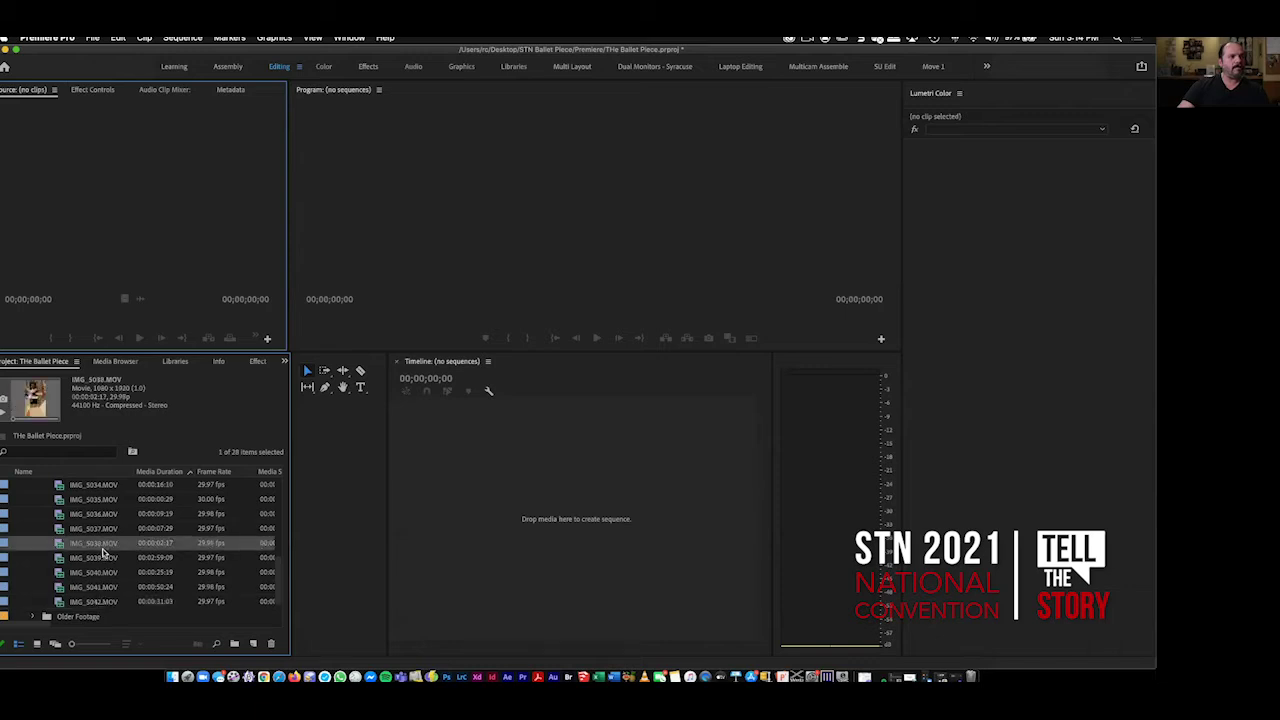
pyautogui.click(104, 528)
pyautogui.click(106, 514)
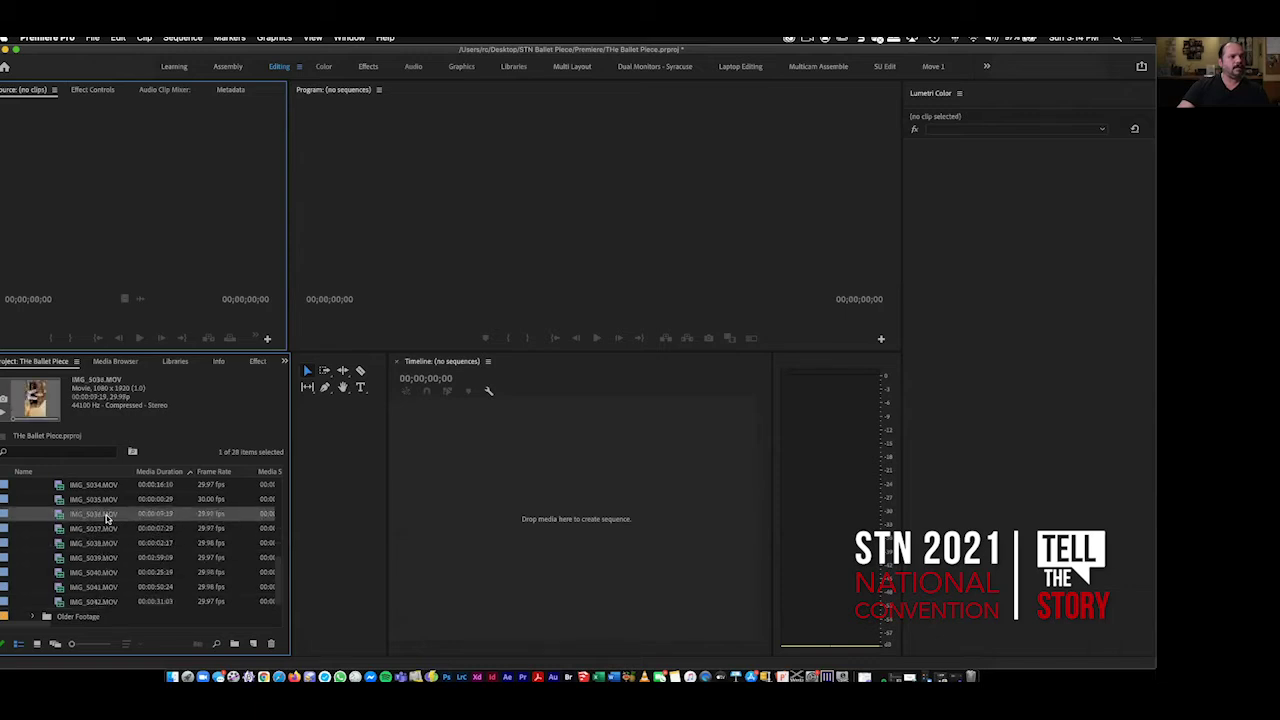
pyautogui.click(104, 528)
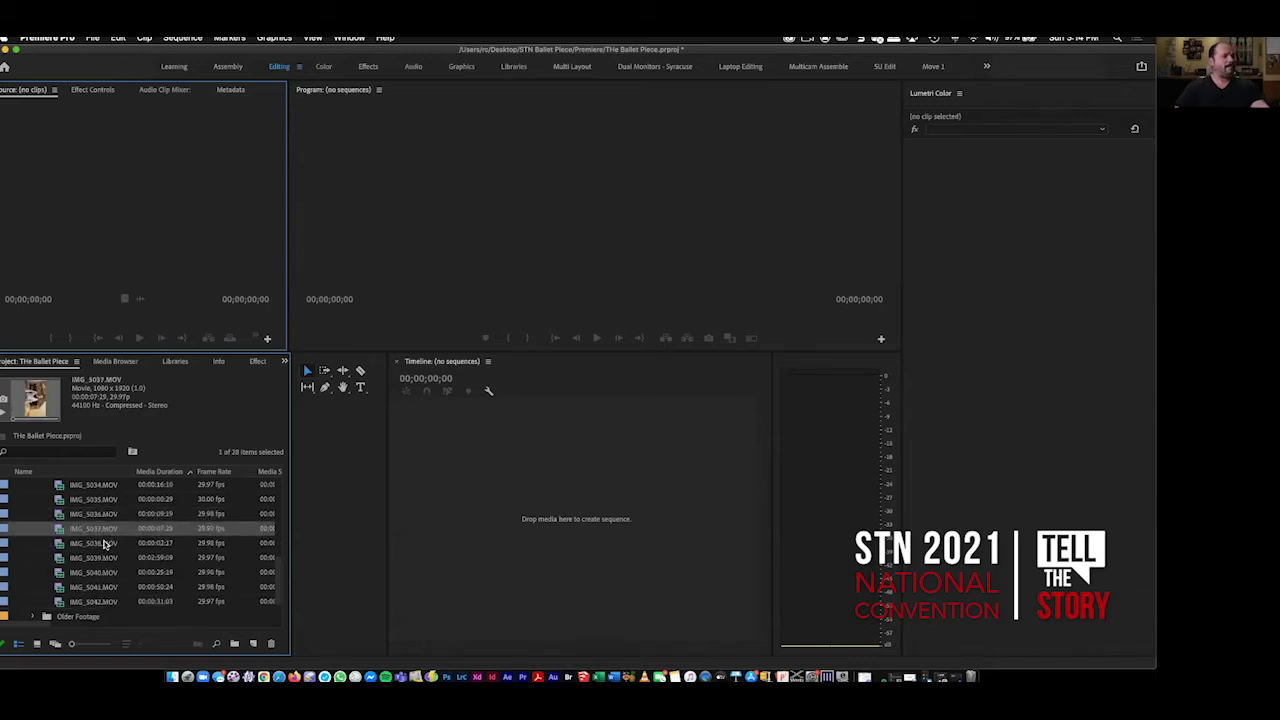
pyautogui.click(103, 543)
# Assign the Rose label color to the clips IMG_5040.MOV and IMG_5041.MOV in the Camera A bin.
pyautogui.click(98, 572)
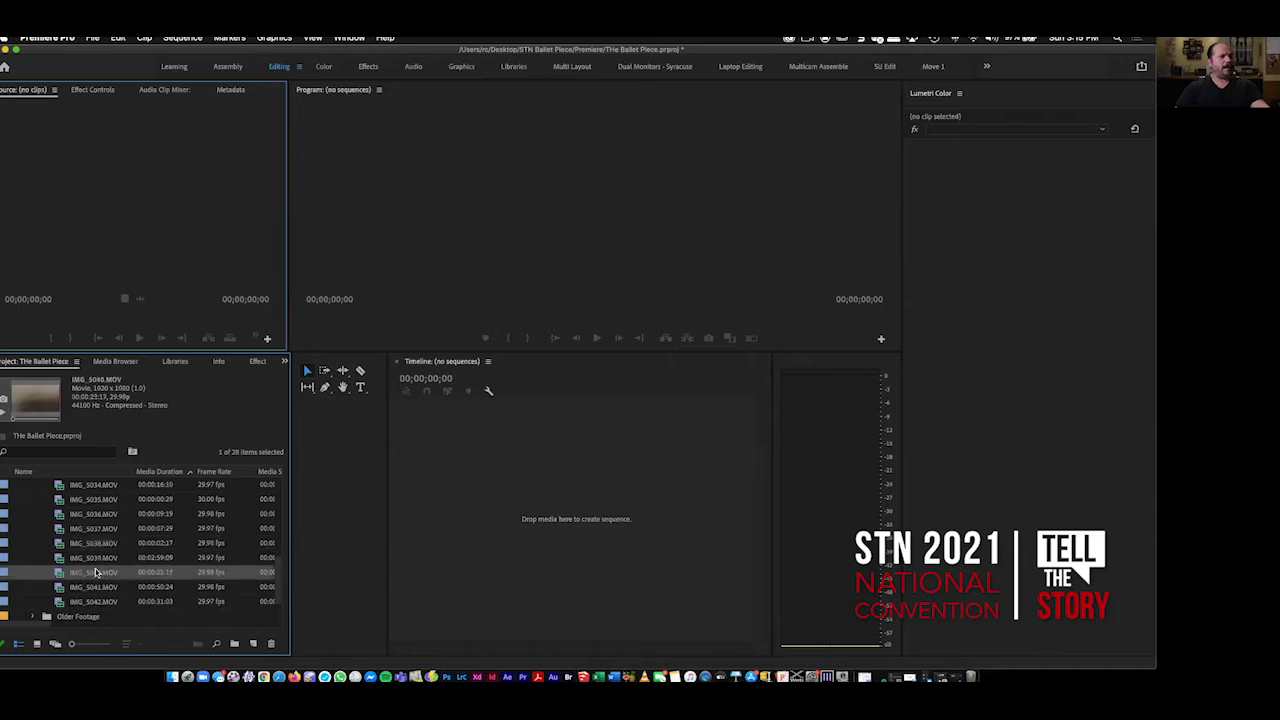
pyautogui.rightClick(97, 572)
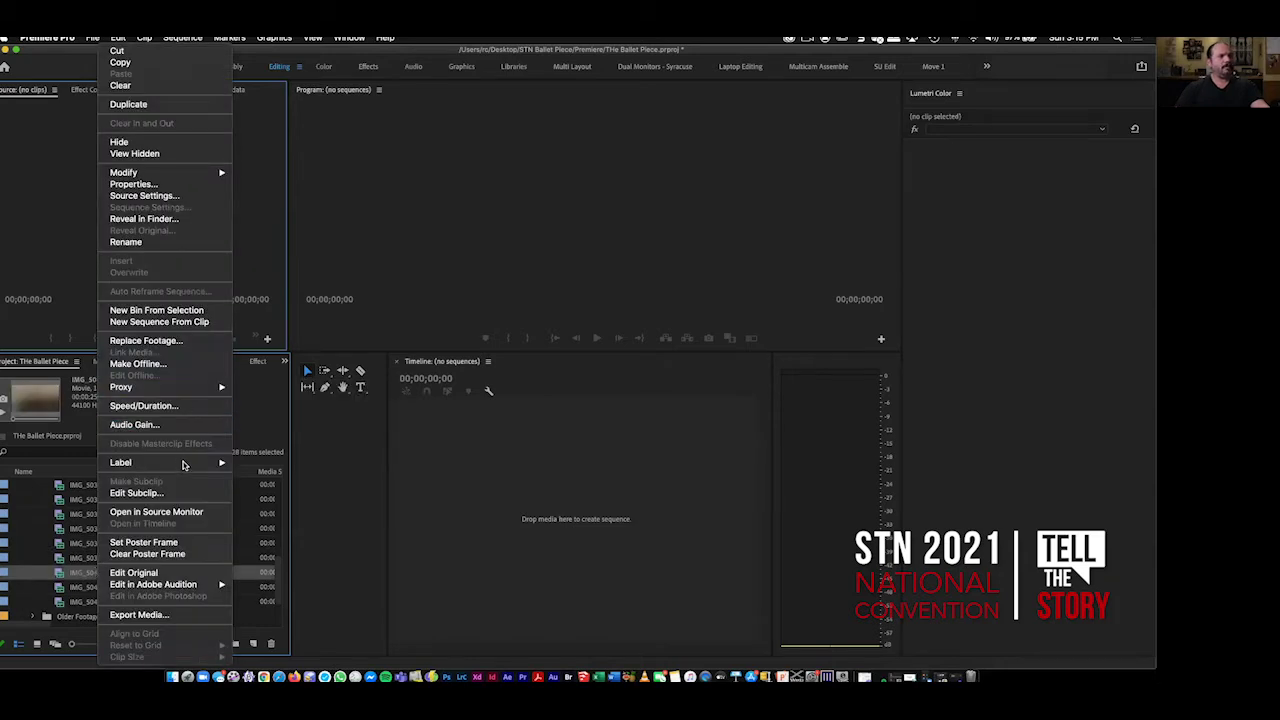
pyautogui.moveTo(187, 462)
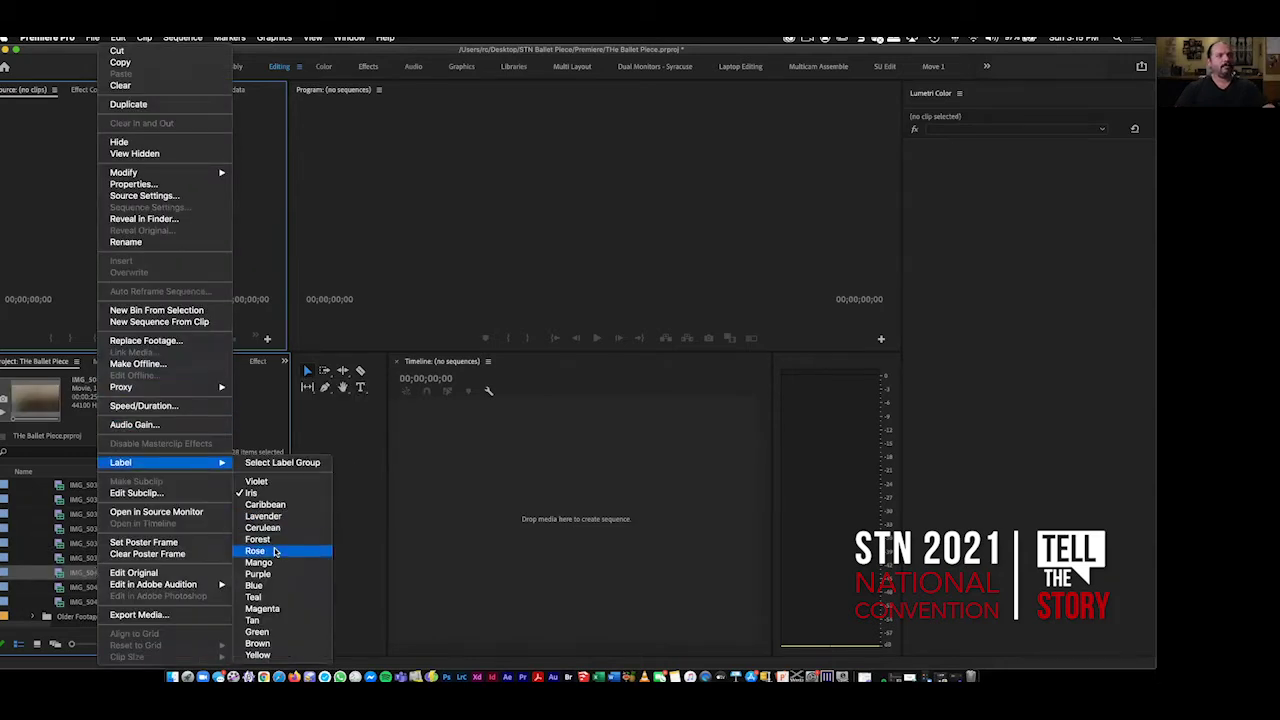
pyautogui.click(256, 551)
pyautogui.rightClick(92, 591)
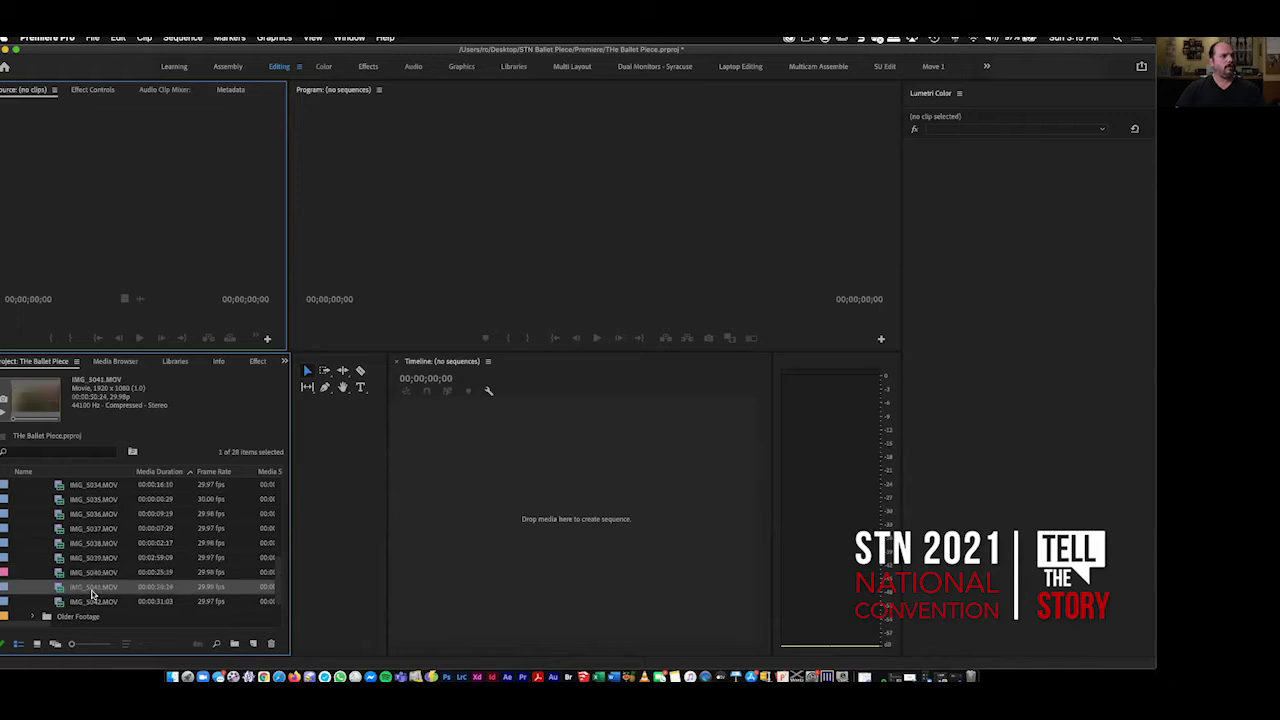
pyautogui.moveTo(209, 462)
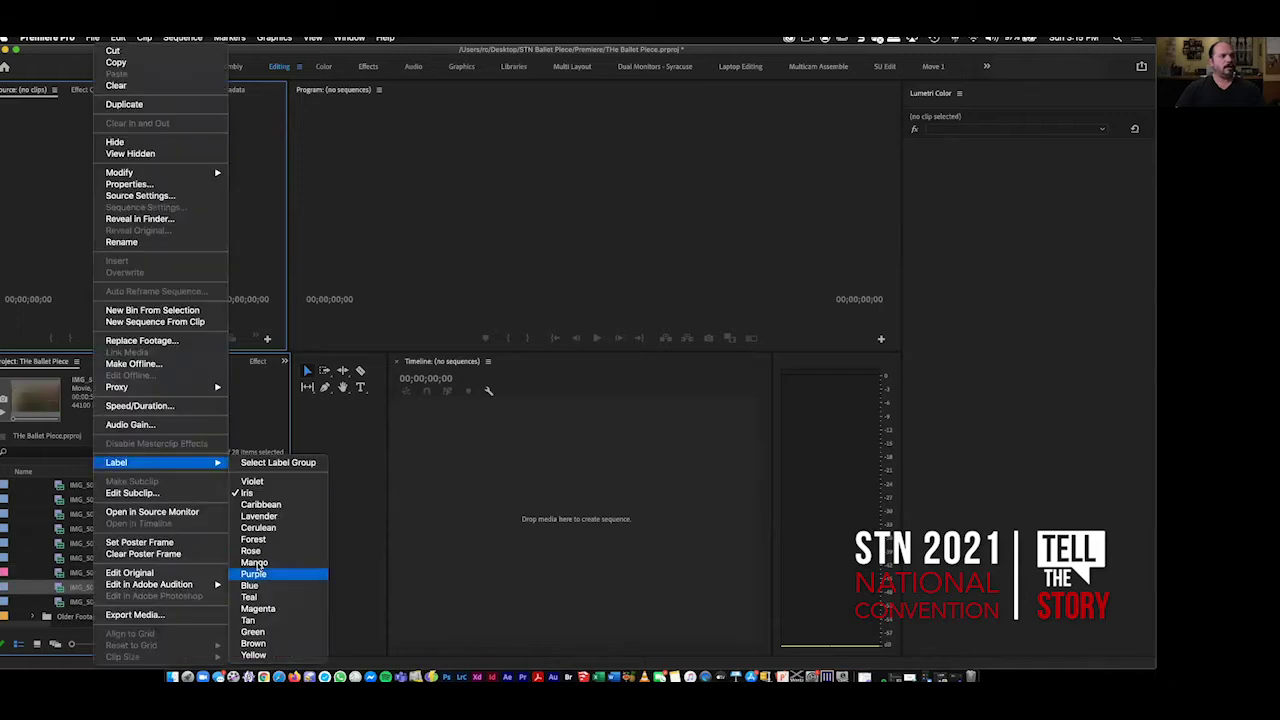
pyautogui.press('Return')
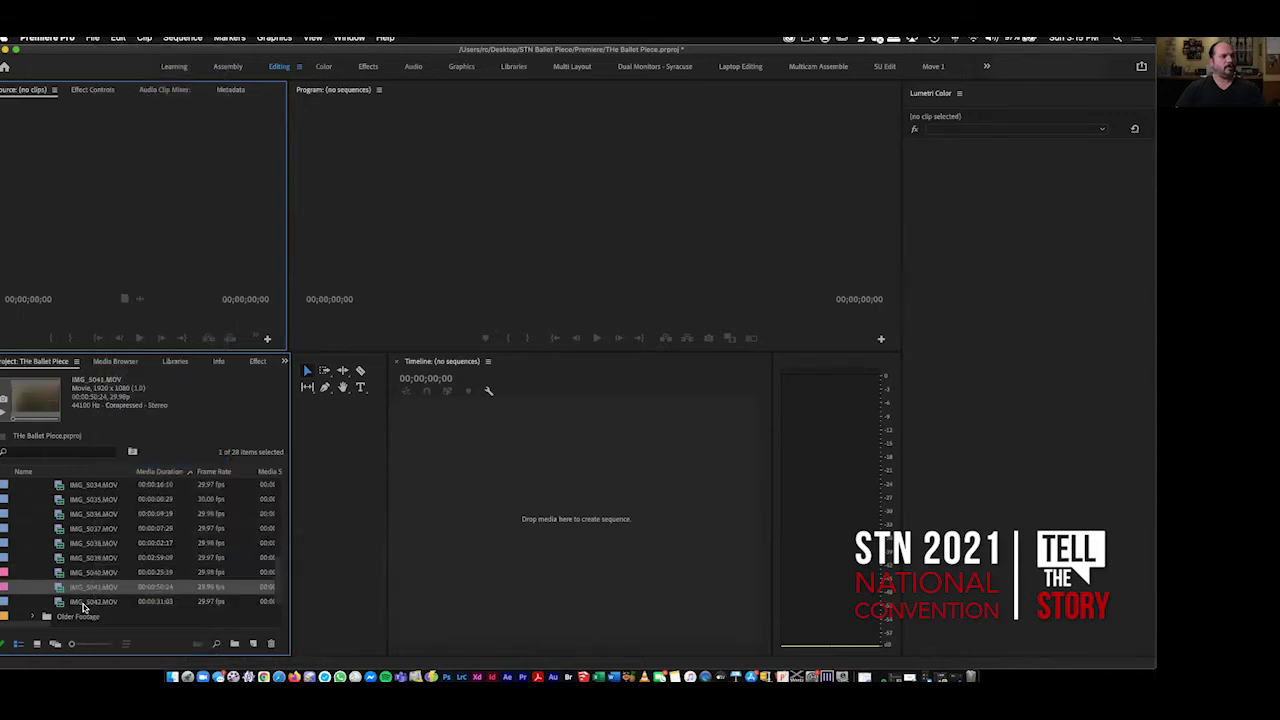
# Assign the Rose label color to the clips IMG_5039.MOV and IMG_5042.MOV in the Camera A bin.
pyautogui.rightClick(125, 608)
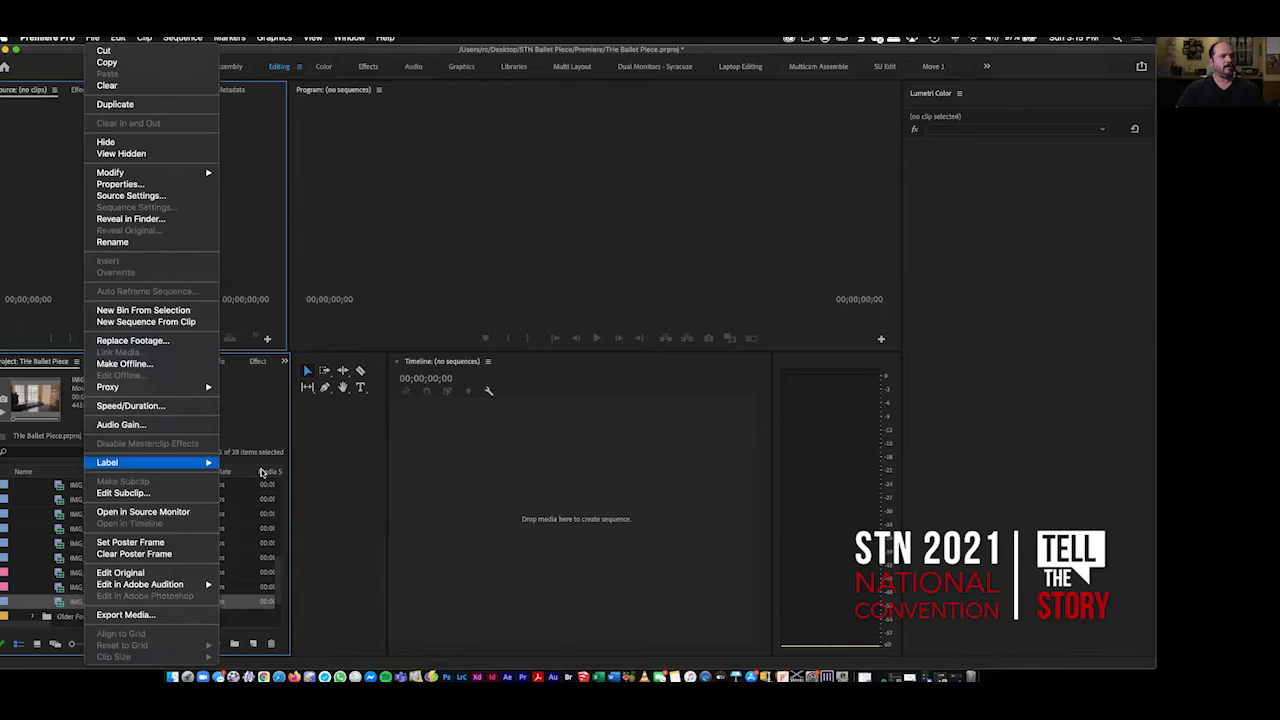
pyautogui.click(81, 547)
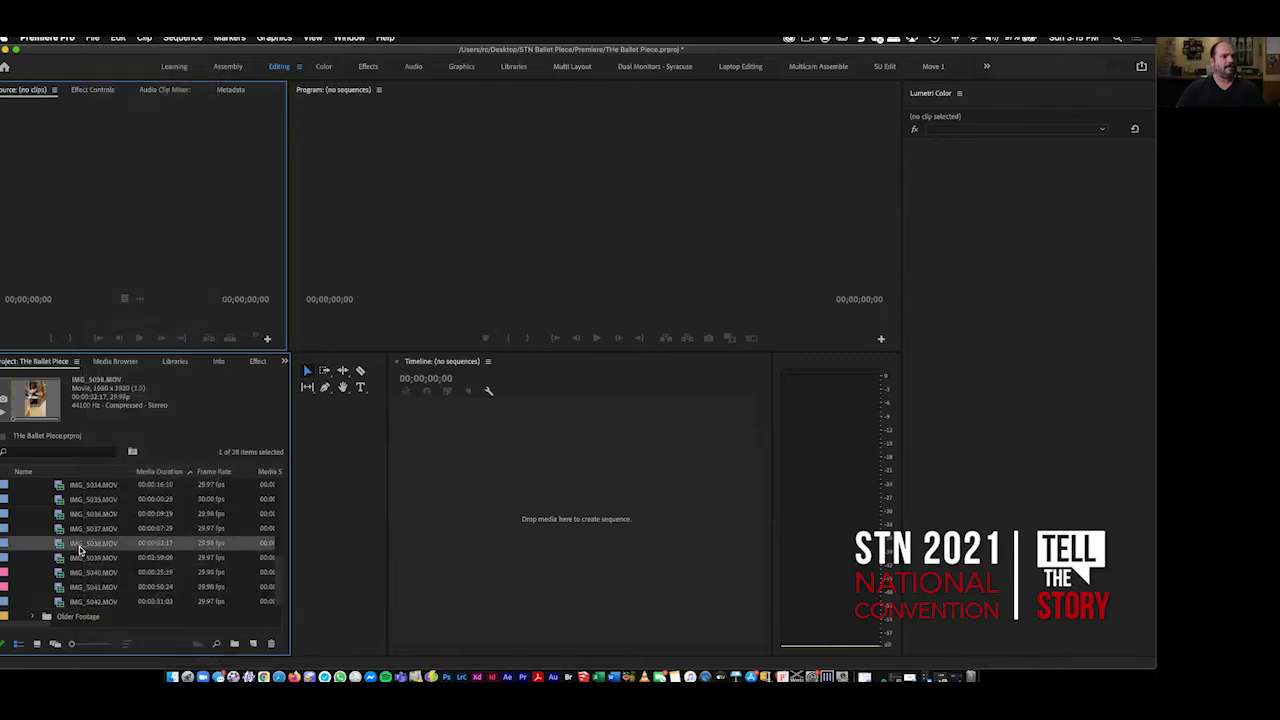
pyautogui.click(58, 561)
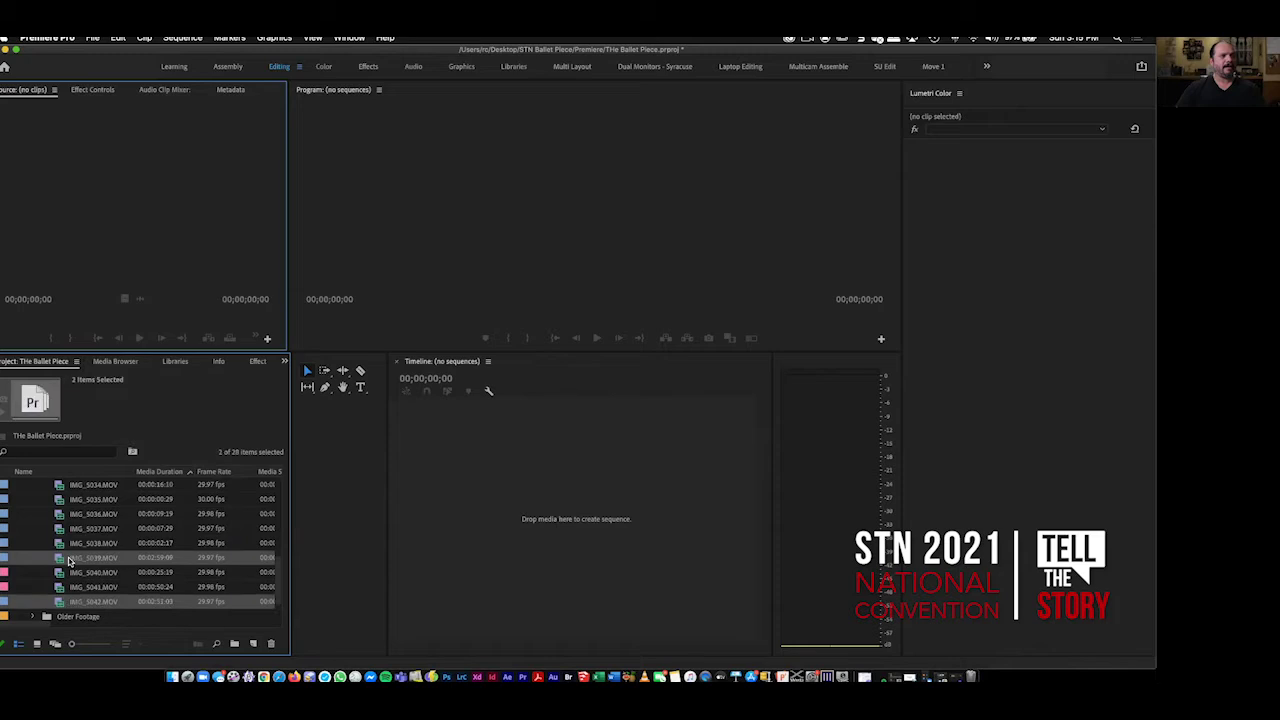
pyautogui.rightClick(70, 560)
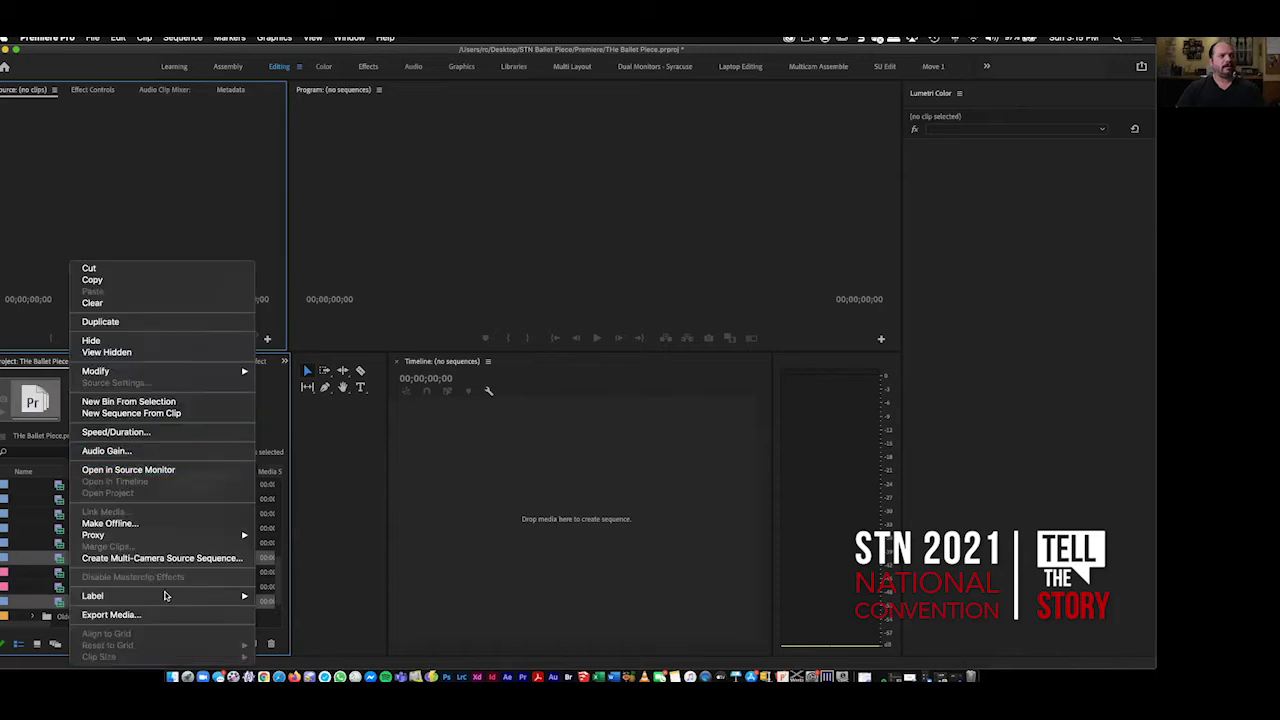
pyautogui.moveTo(166, 597)
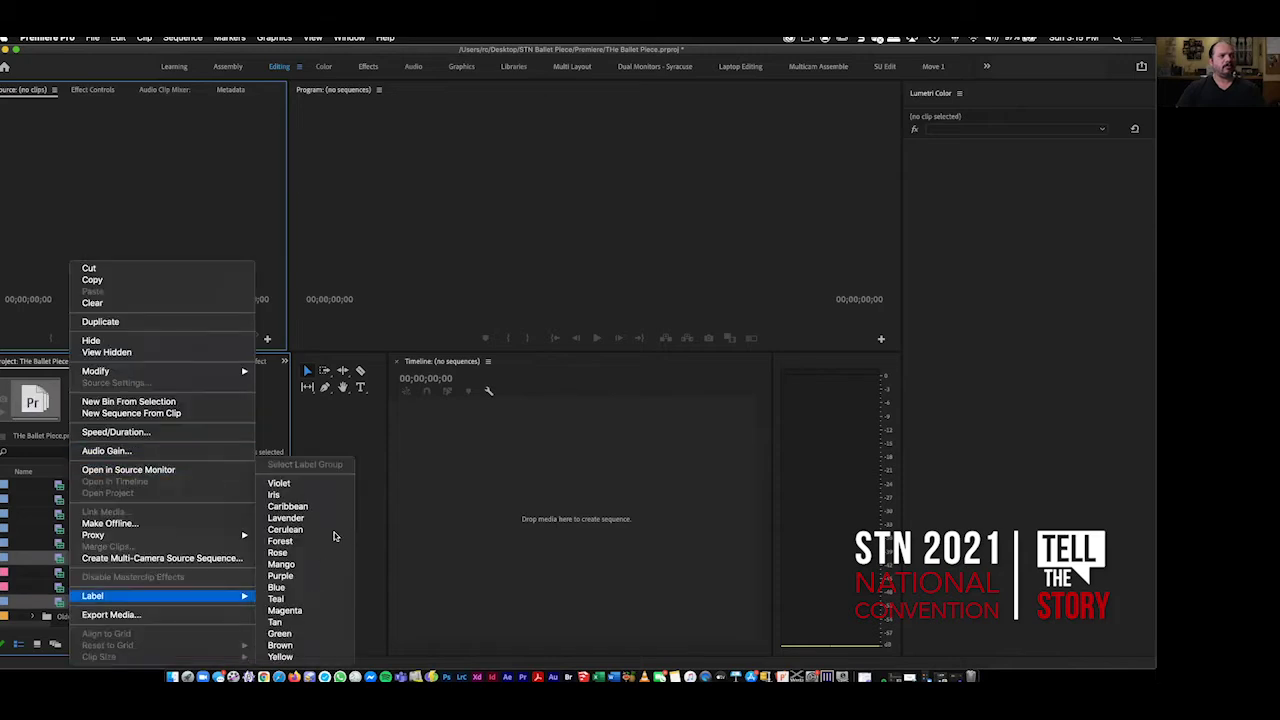
pyautogui.click(482, 518)
pyautogui.click(148, 514)
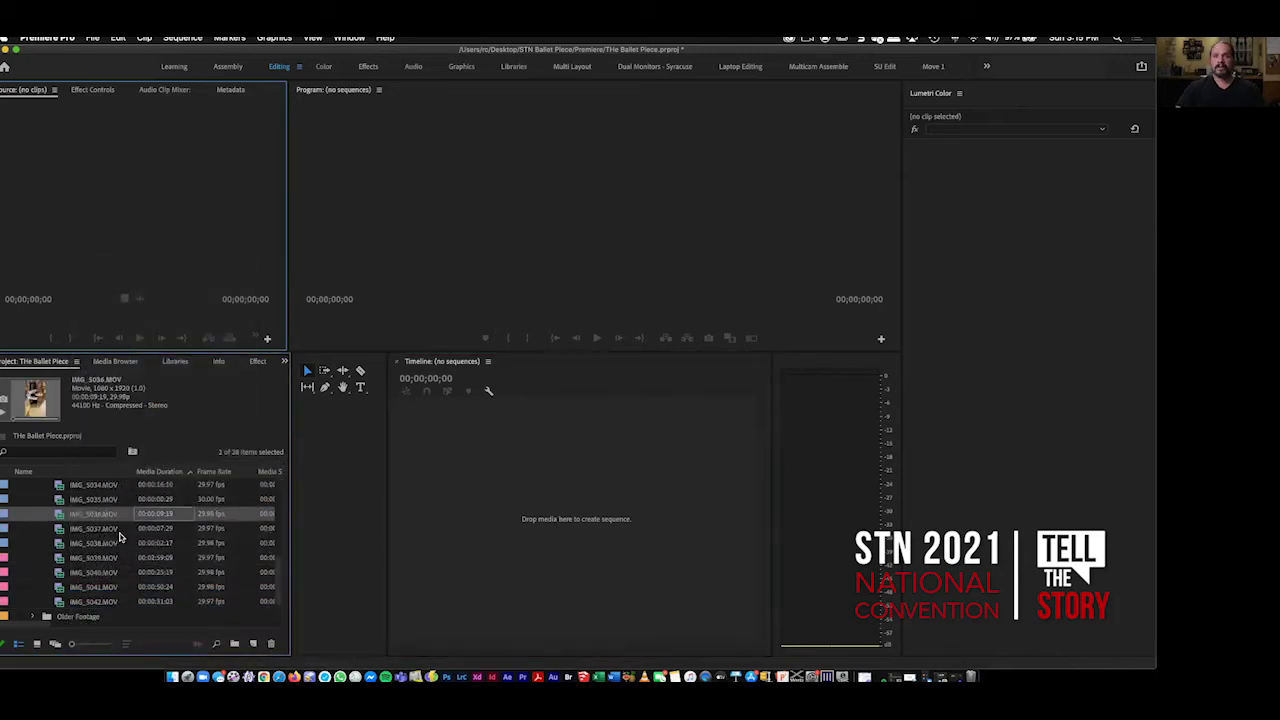
# Load the clip IMG_5040.MOV into the Source Monitor and scrub to about 00:00:12:17.
pyautogui.click(64, 576)
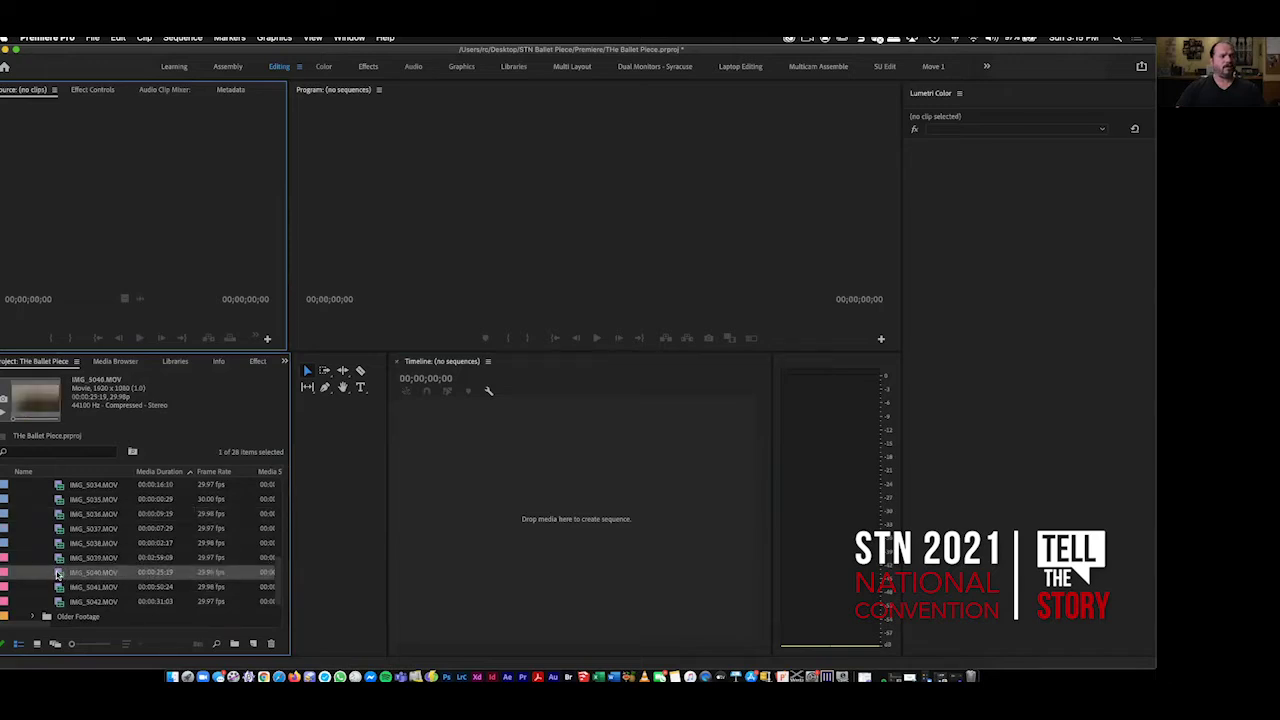
pyautogui.doubleClick(68, 574)
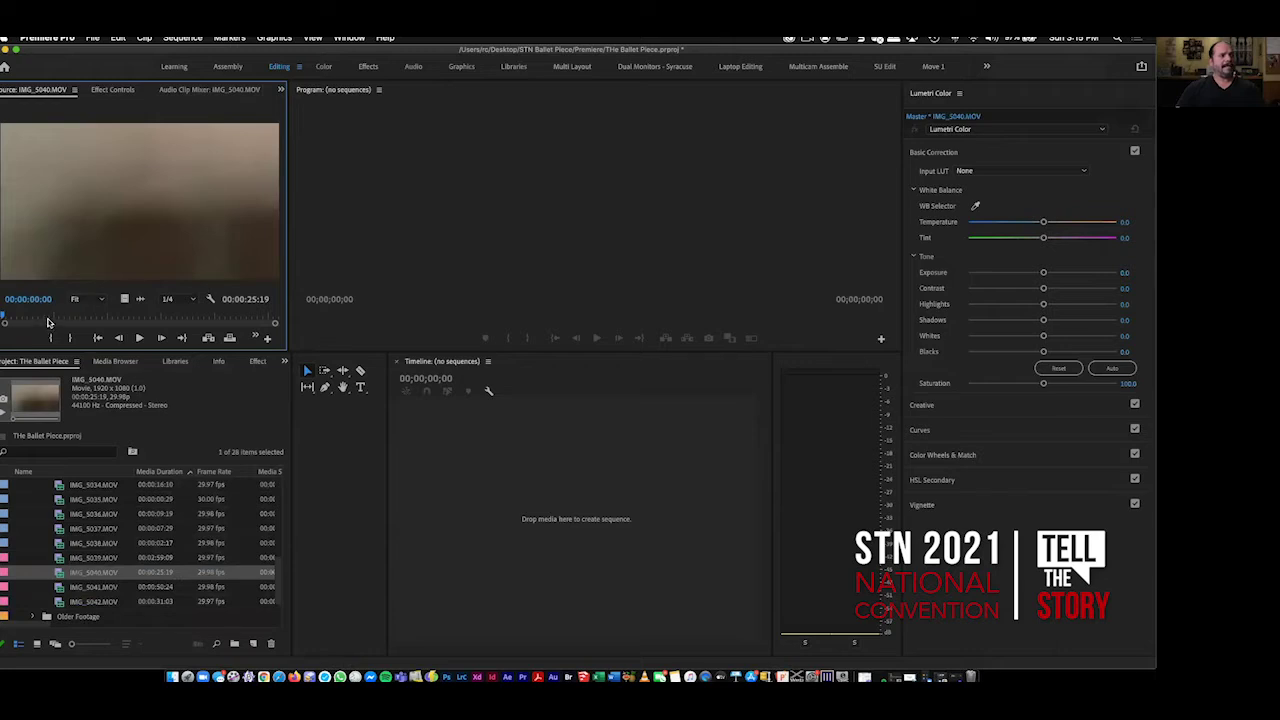
pyautogui.moveTo(49, 321); pyautogui.dragTo(135, 316)
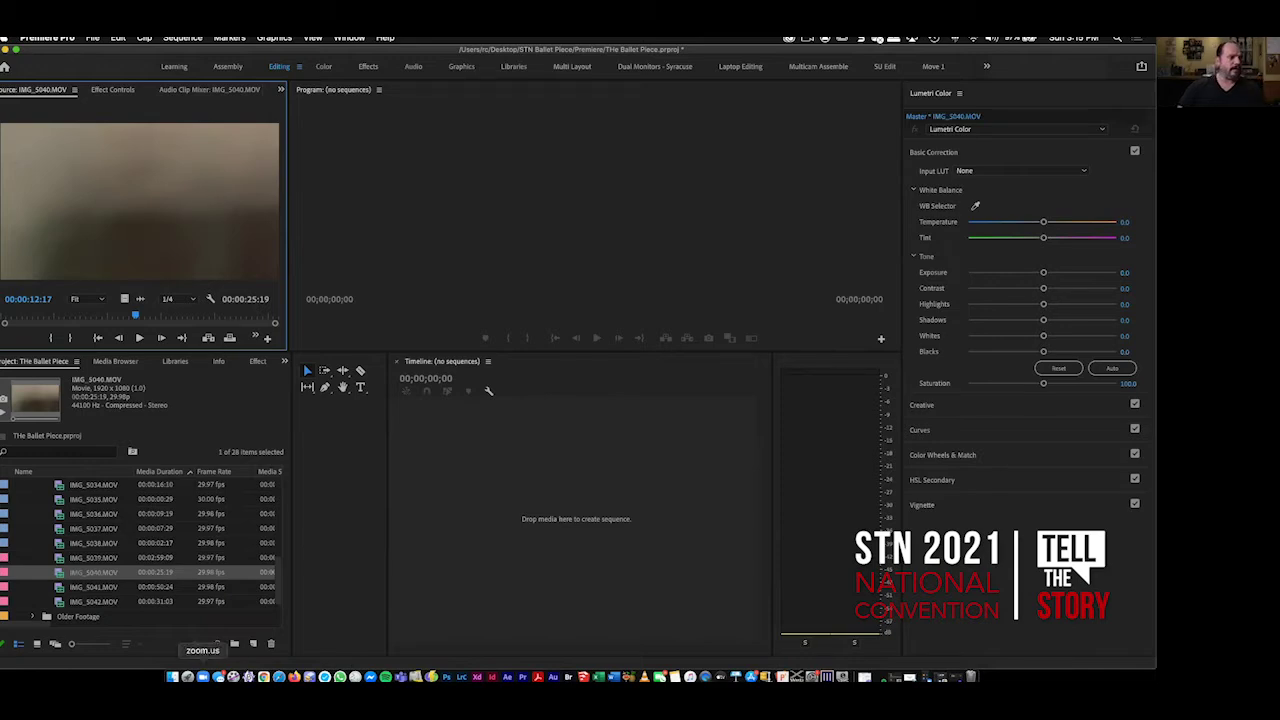
# Switch to Finder, preview IMG_0521.HEIC from the STN Ballet Piece project's Images/Recording folder, and close the preview and folder window.
pyautogui.click(171, 677)
pyautogui.click(475, 354)
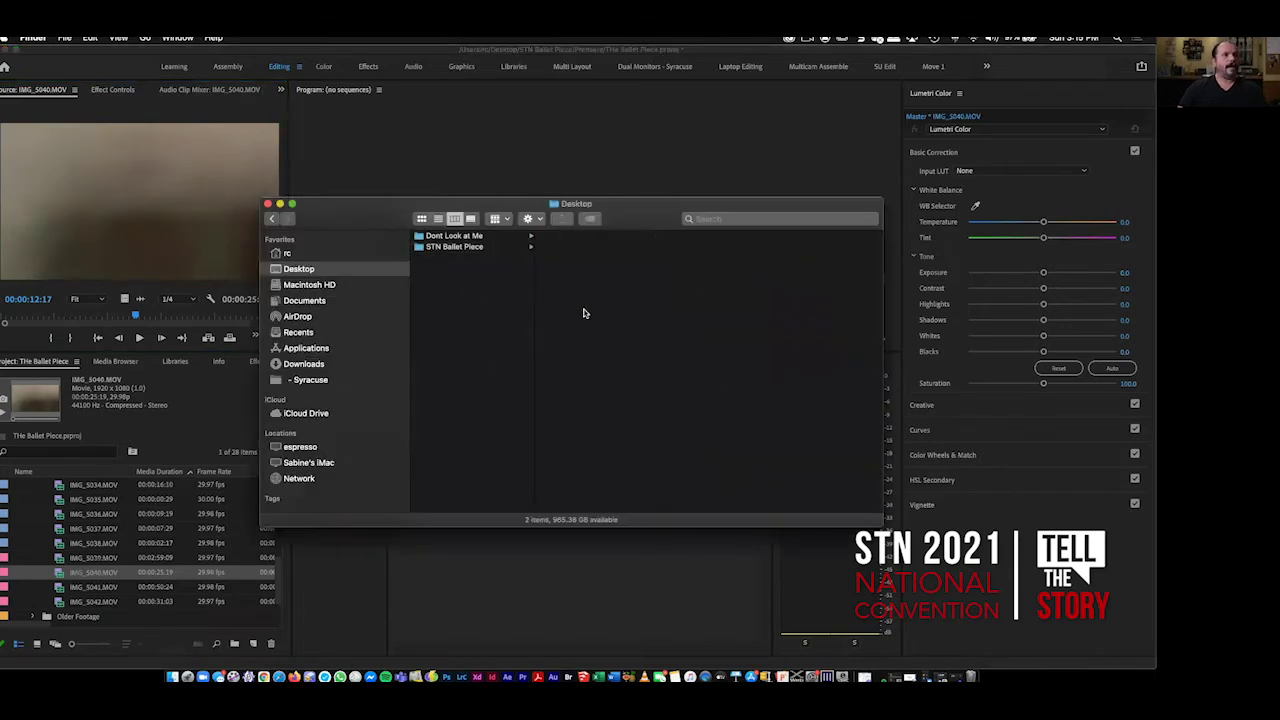
pyautogui.click(488, 247)
pyautogui.click(588, 280)
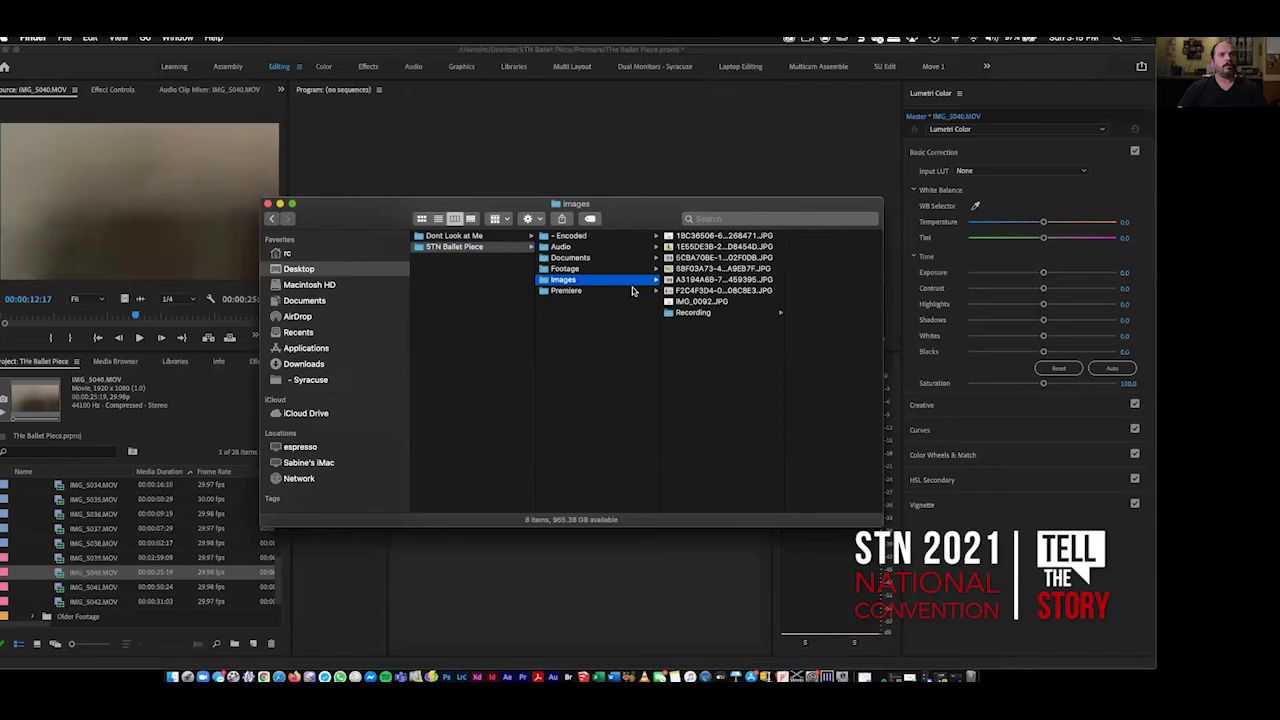
pyautogui.click(700, 313)
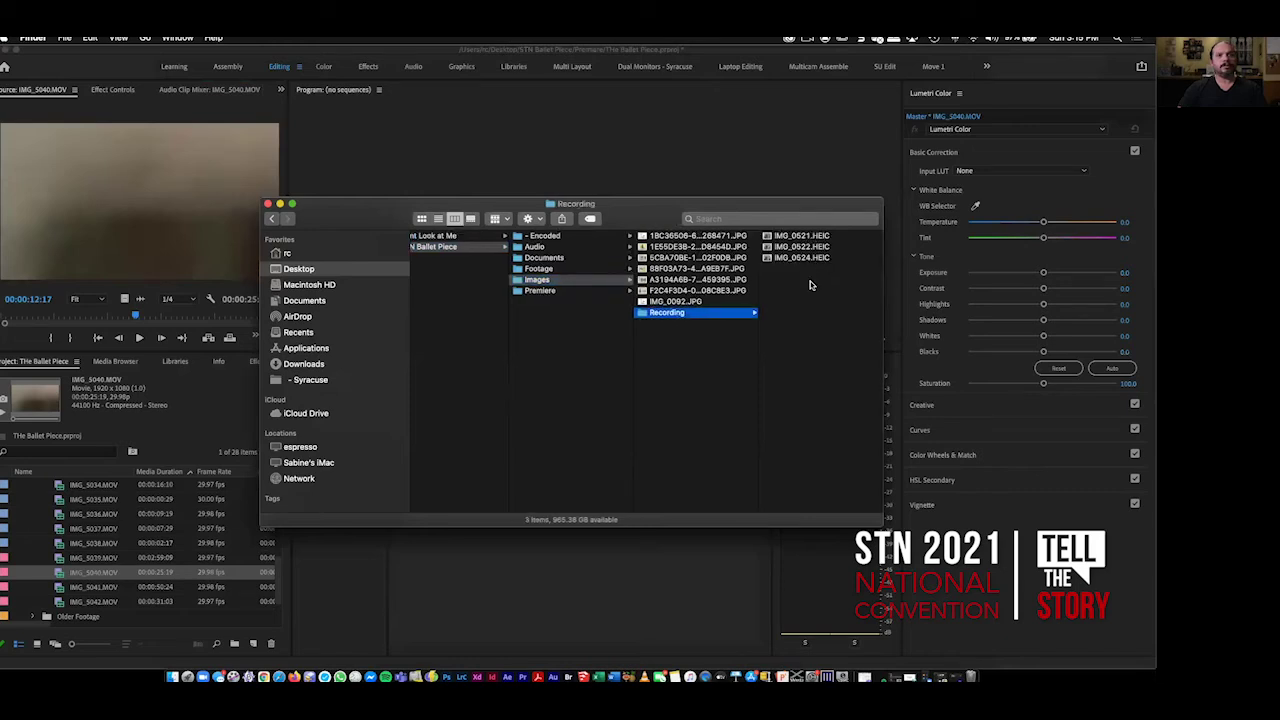
pyautogui.press('Right')
pyautogui.press('space')
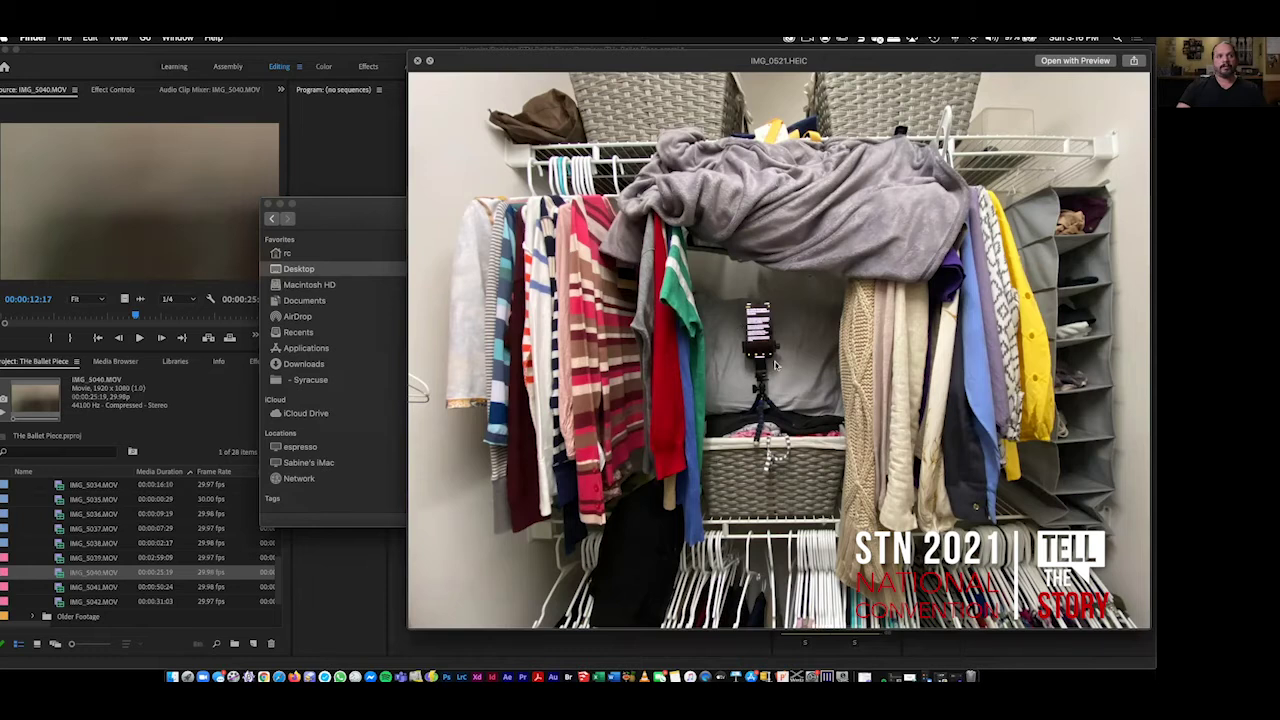
pyautogui.click(418, 61)
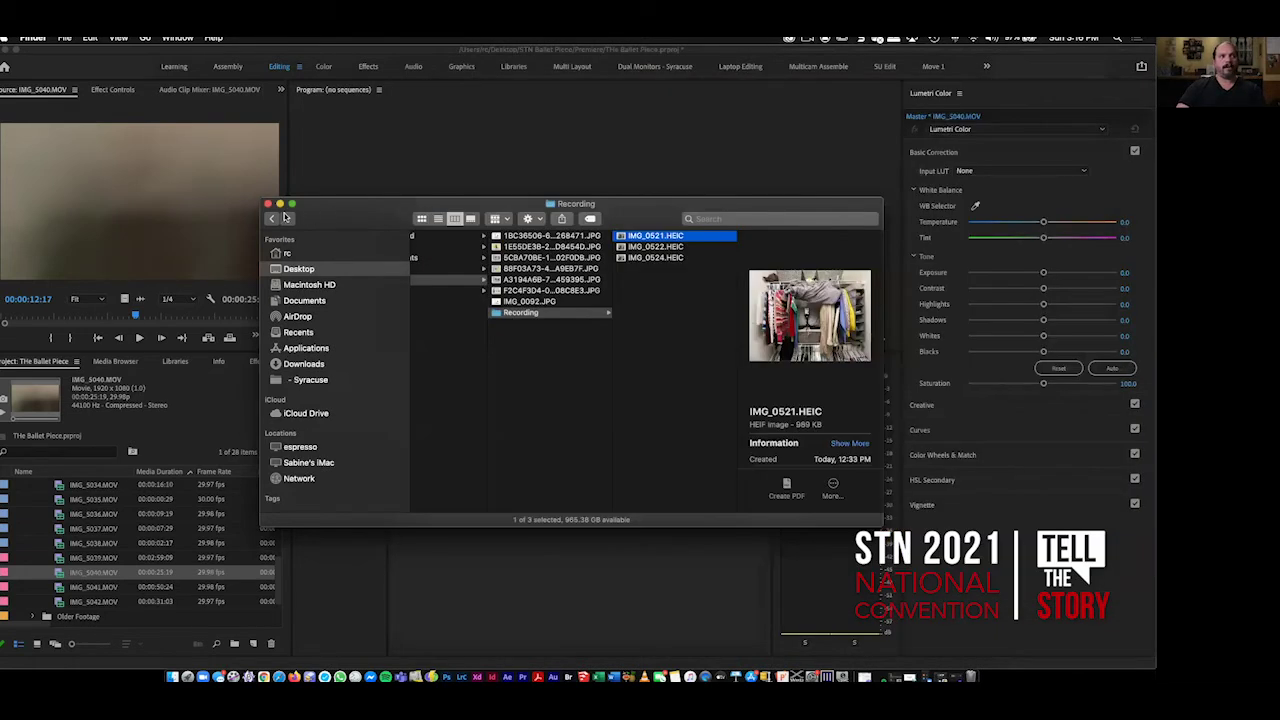
pyautogui.click(267, 205)
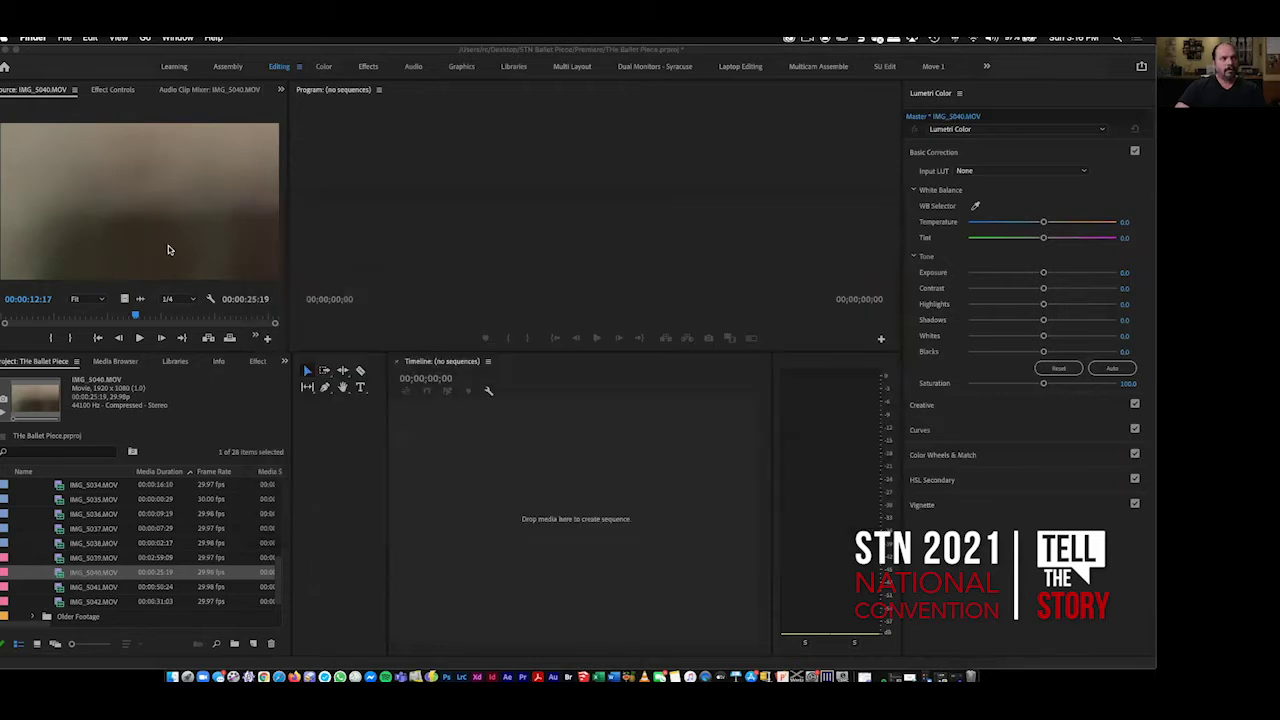
# Play a brief portion of IMG_5040.MOV from about 00:00:03:19 in the Source Monitor.
pyautogui.click(185, 192)
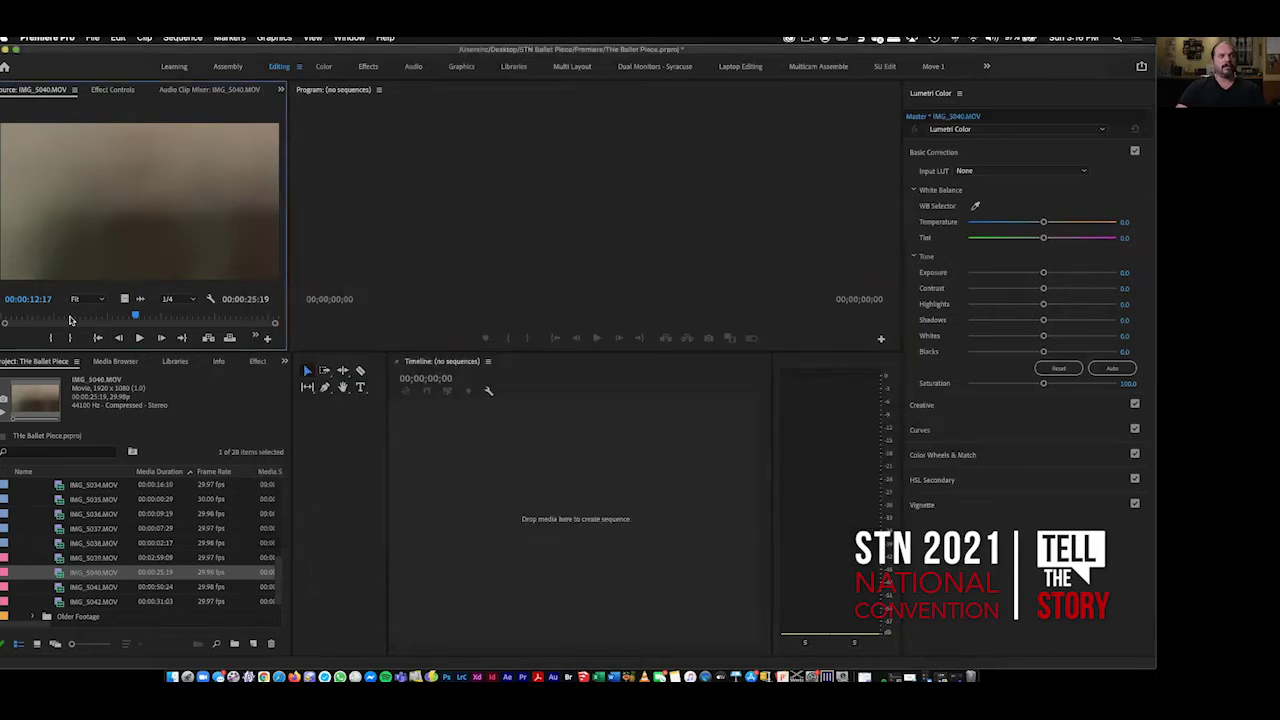
pyautogui.click(39, 318)
pyautogui.press('space')
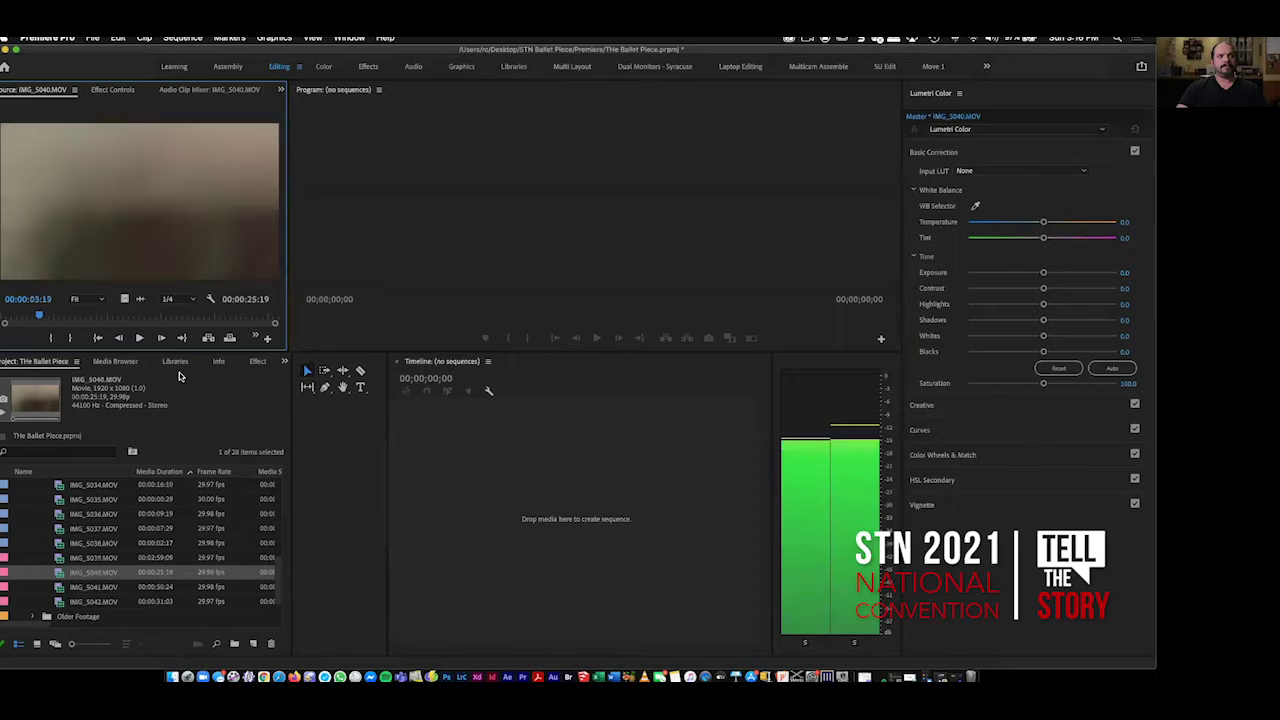
pyautogui.press('space')
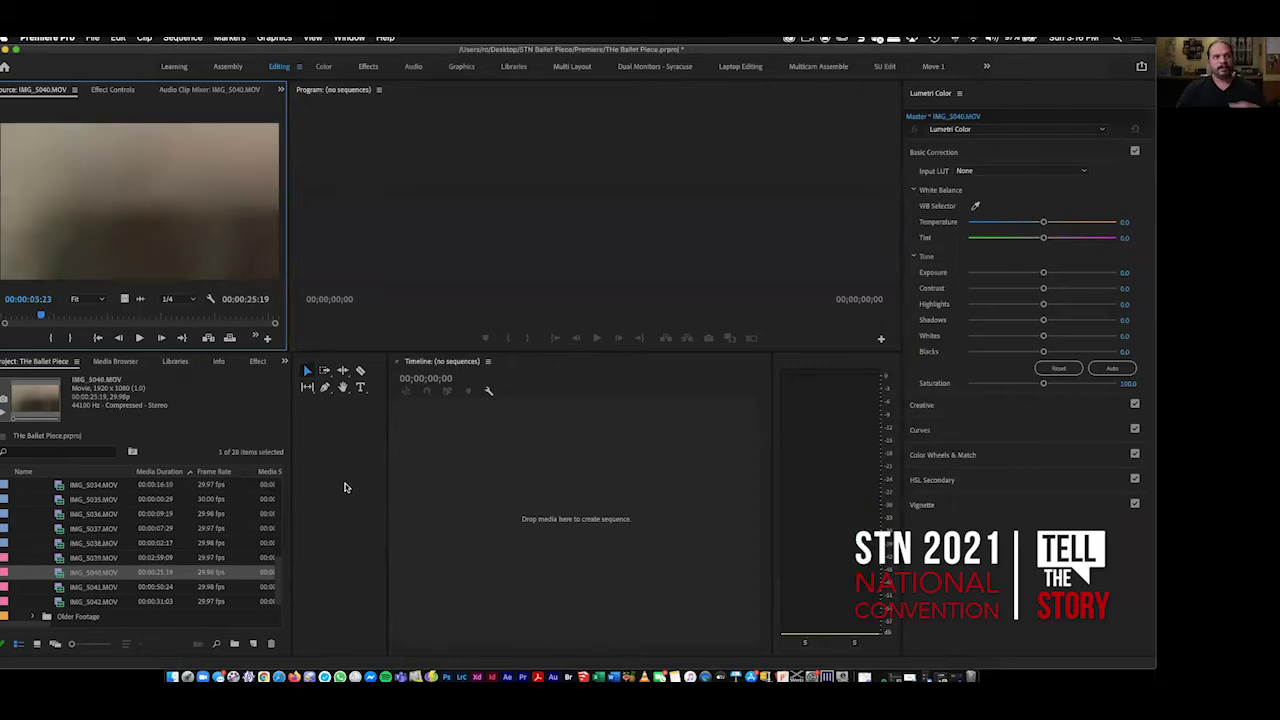
# Widen the Timeline panel and switch the Source Monitor display of IMG_5040.MOV to Audio Waveform.
pyautogui.moveTo(386, 462); pyautogui.dragTo(296, 470)
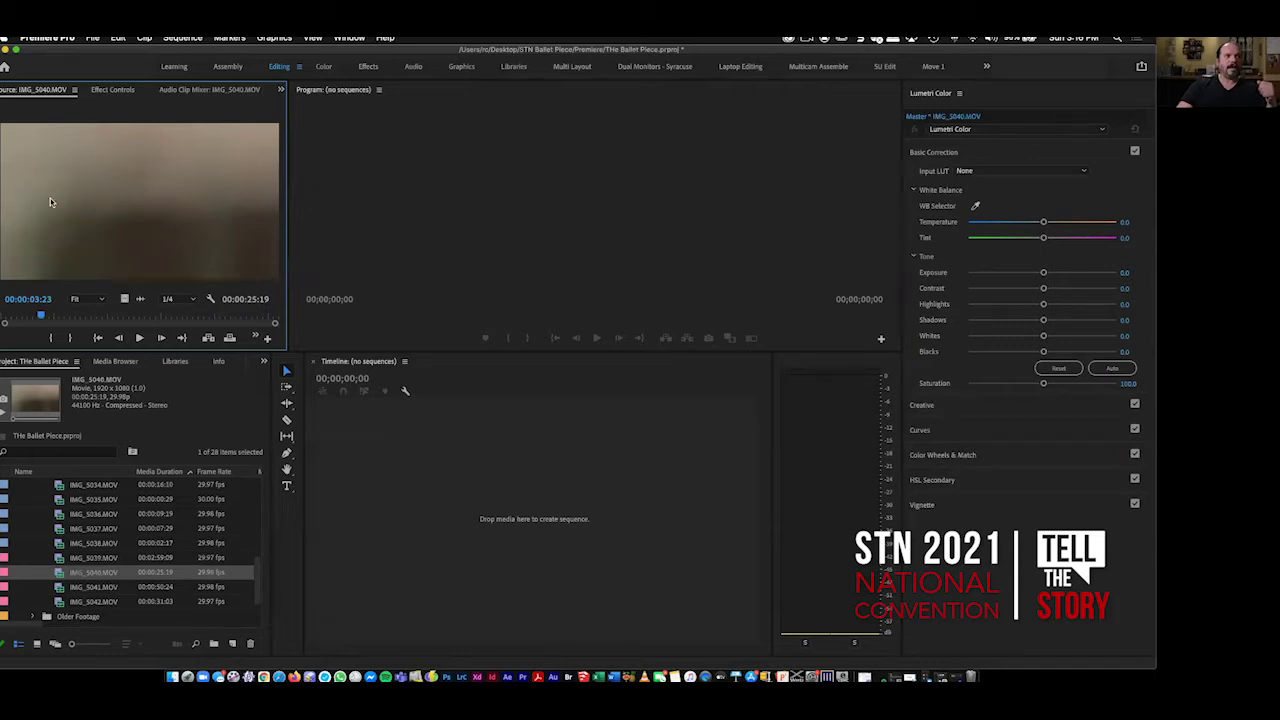
pyautogui.click(210, 299)
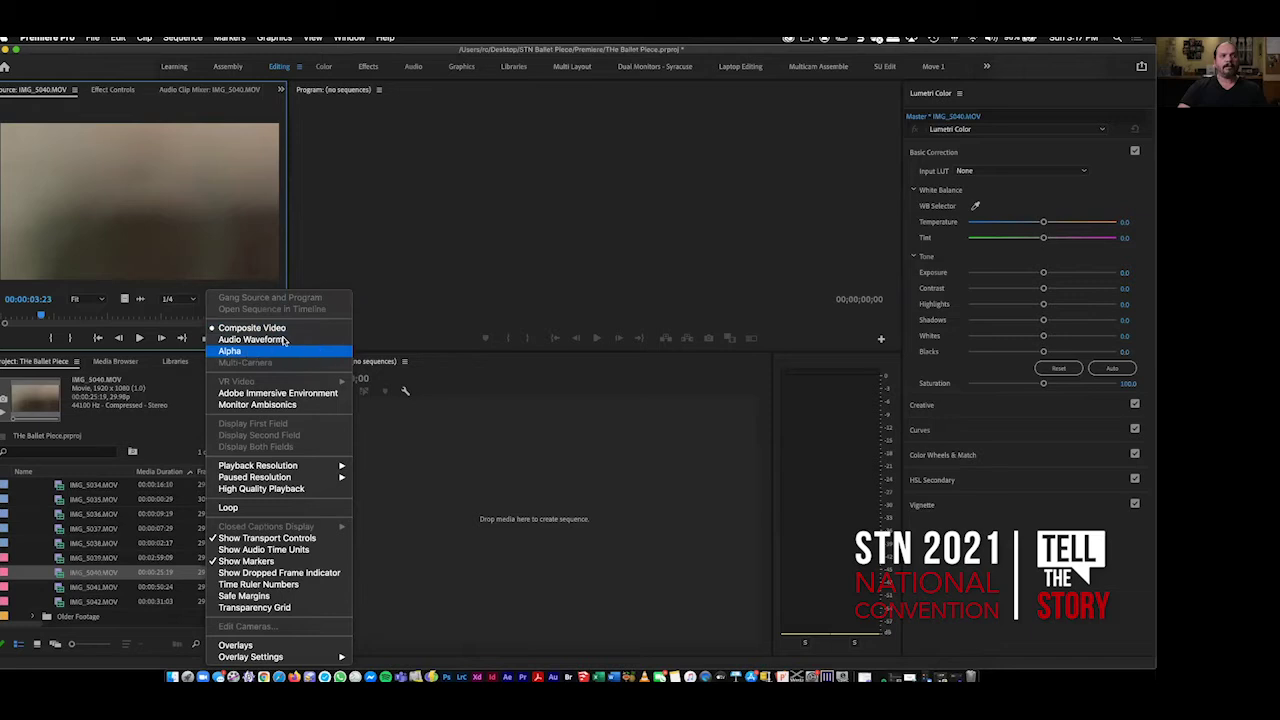
pyautogui.click(251, 340)
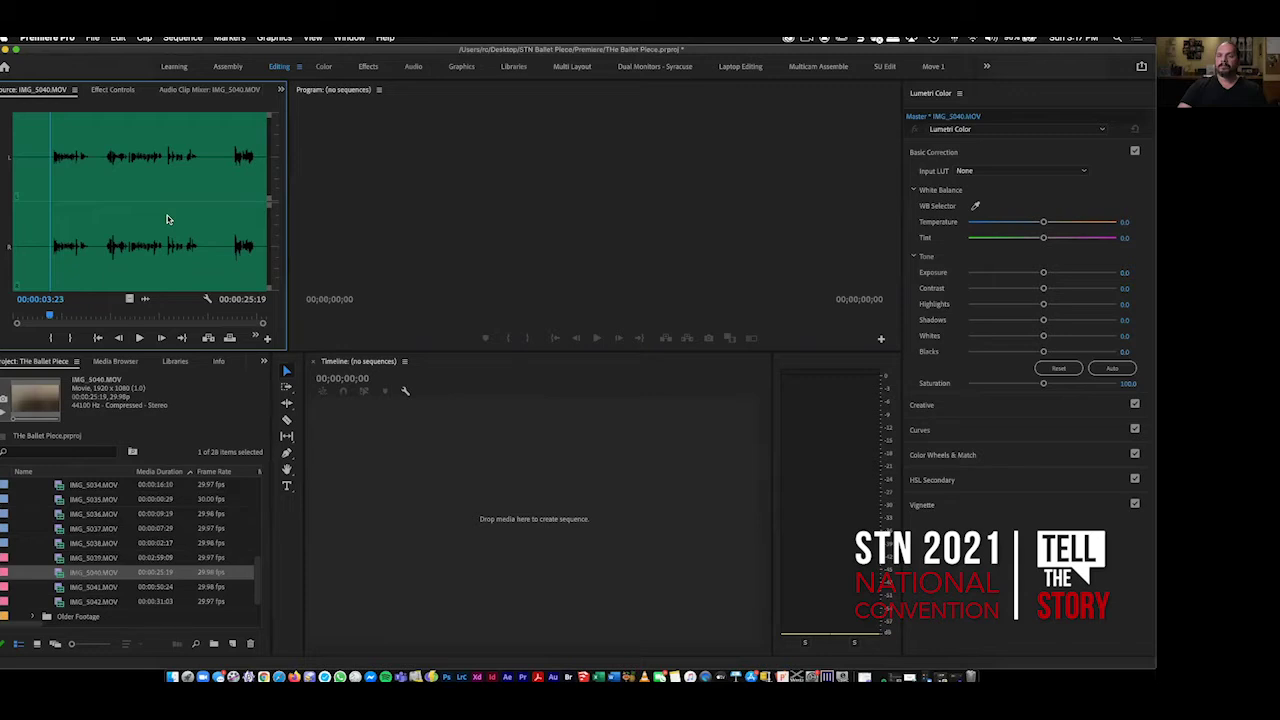
# Scrub the audio waveform of IMG_5040.MOV to check where each spoken section begins, ending at about 00:00:22:11.
pyautogui.moveTo(25, 220); pyautogui.dragTo(53, 223)
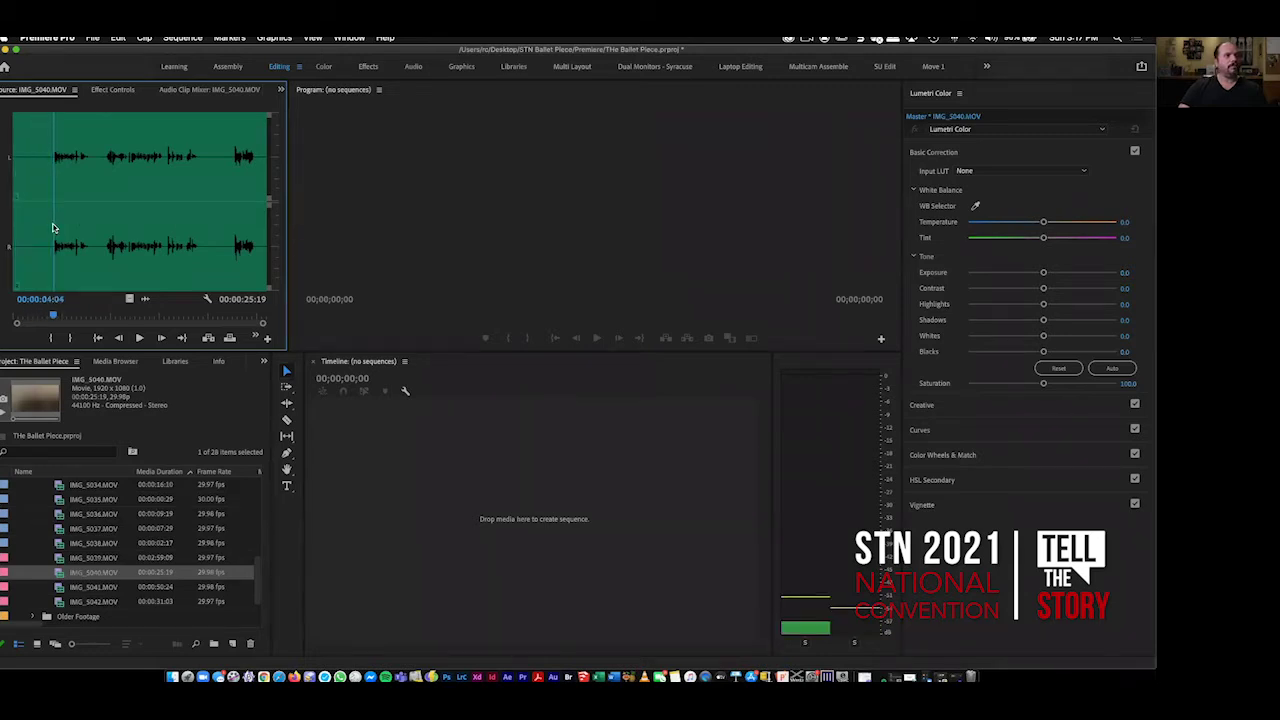
pyautogui.click(107, 246)
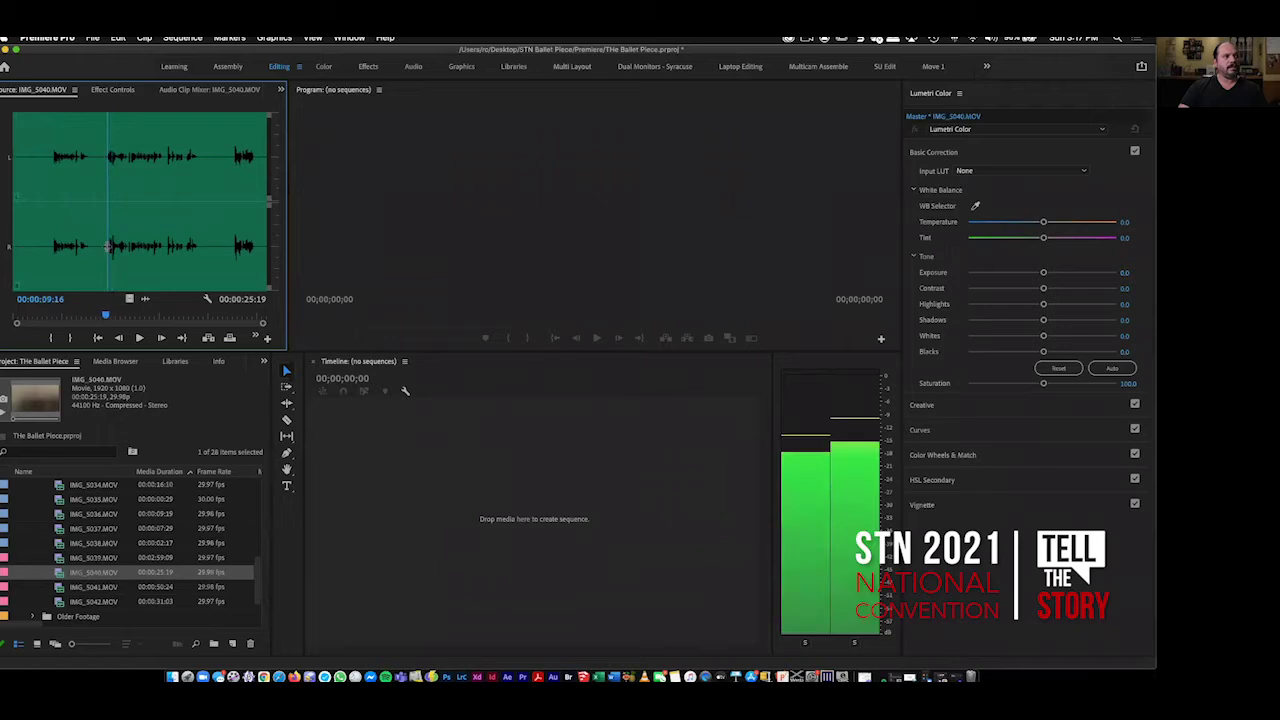
pyautogui.moveTo(222, 247); pyautogui.dragTo(235, 247)
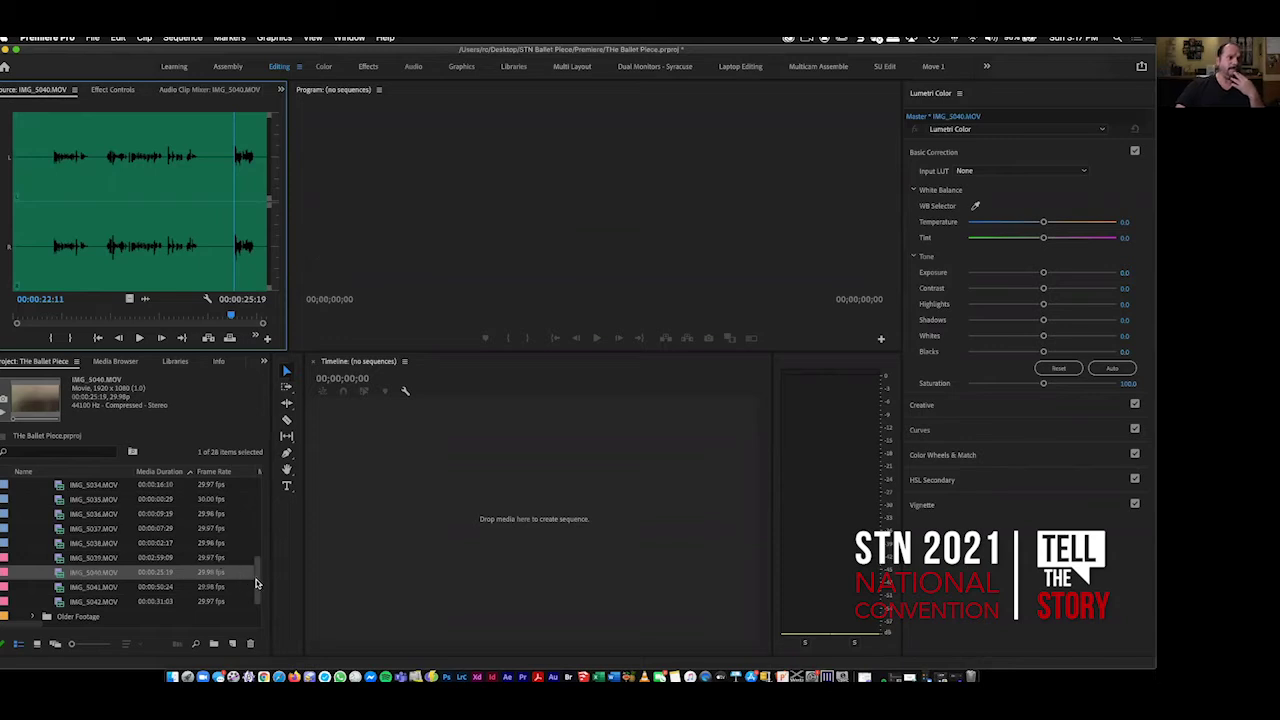
# Collapse the Footage bin and create a new top-level bin named Sequences in the project.
pyautogui.moveTo(256, 583); pyautogui.dragTo(256, 492)
pyautogui.click(18, 486)
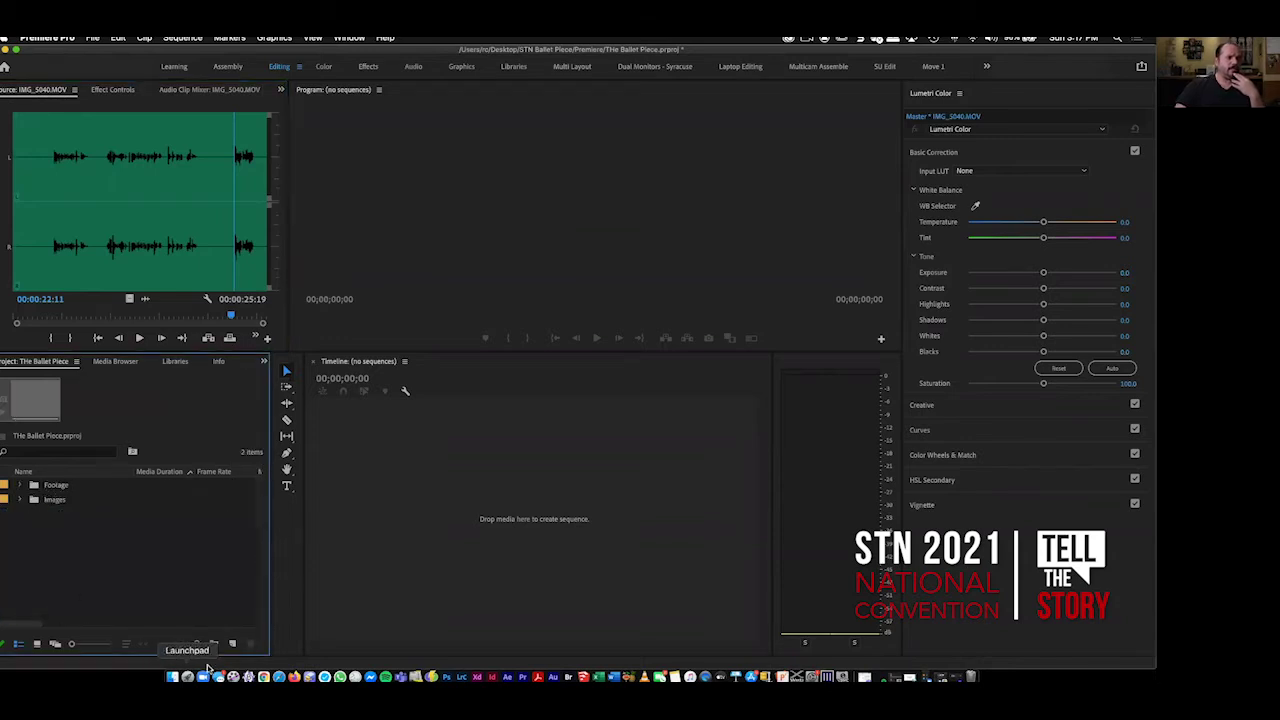
pyautogui.click(213, 643)
pyautogui.write('Sequences')
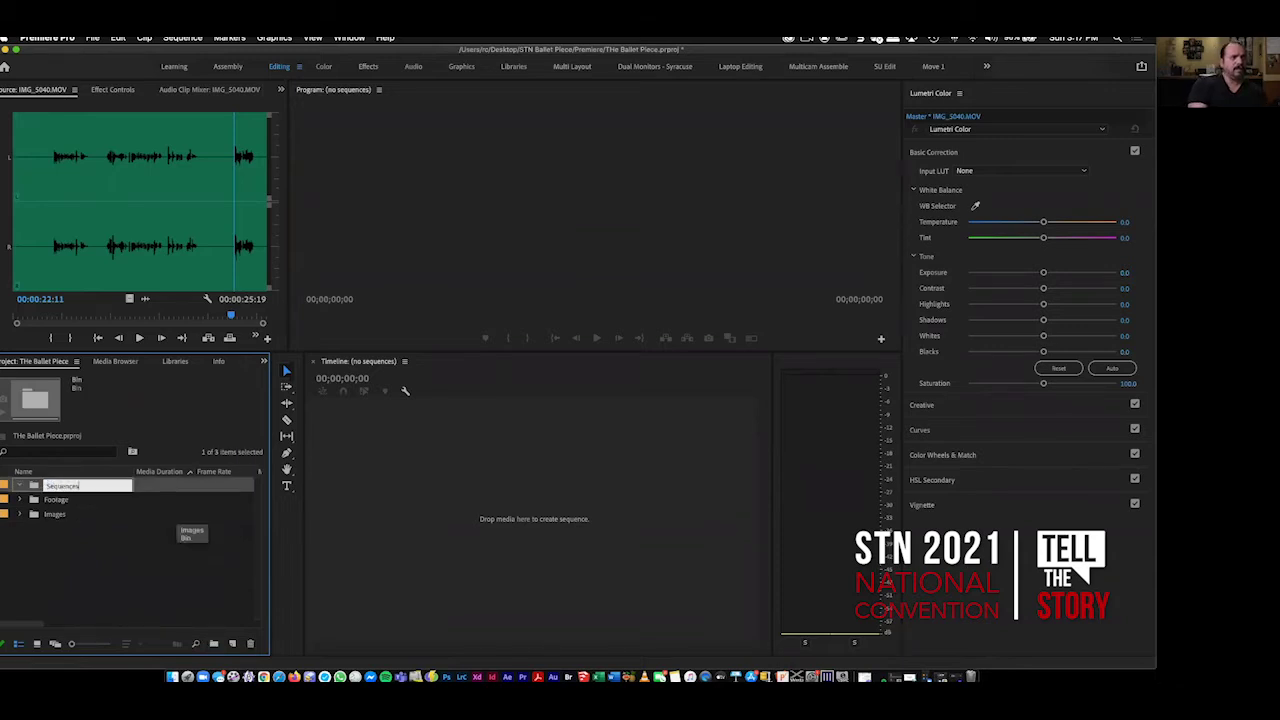
pyautogui.press('Tab')
pyautogui.click(97, 576)
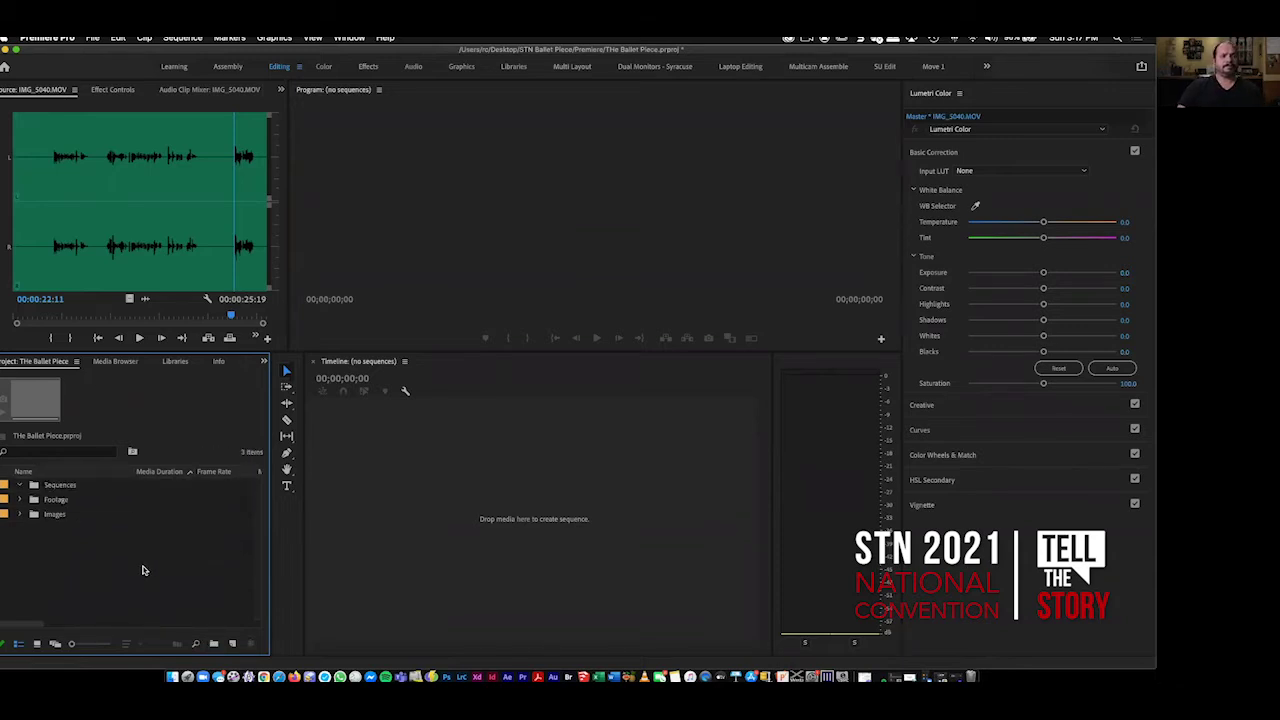
# Create a bin named Subclips inside the Sequences bin.
pyautogui.click(57, 488)
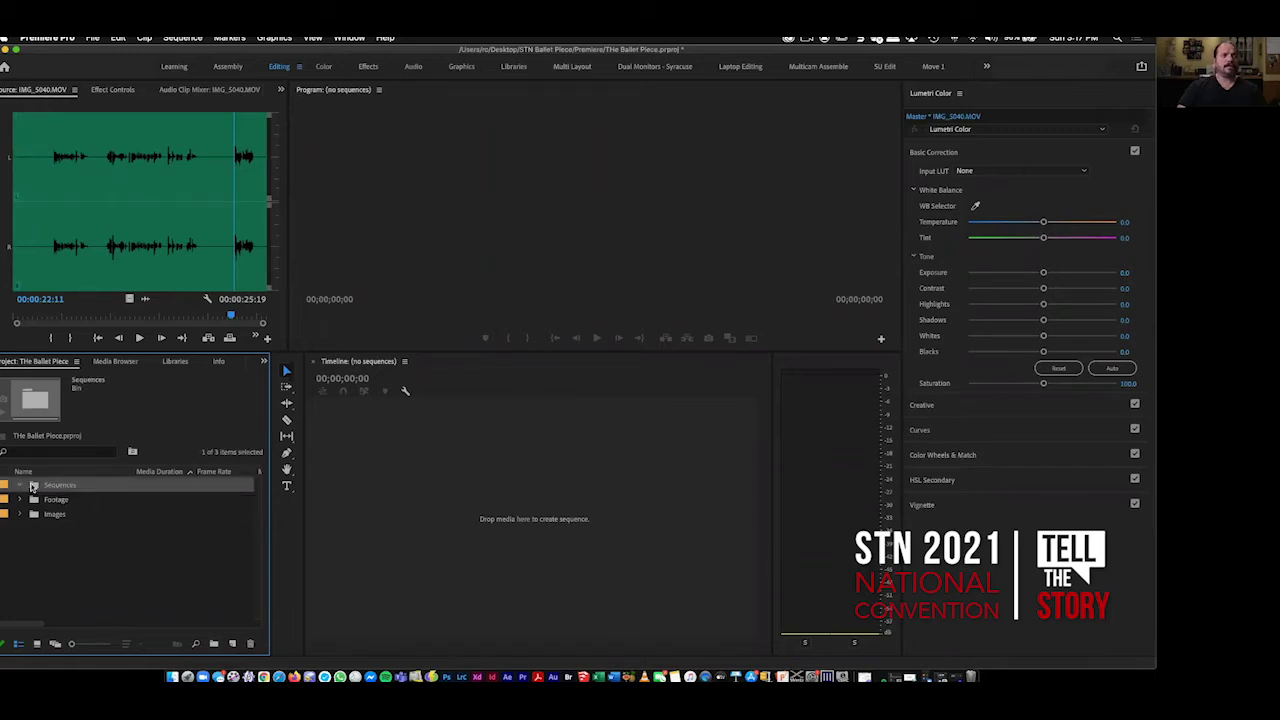
pyautogui.rightClick(35, 486)
pyautogui.click(146, 440)
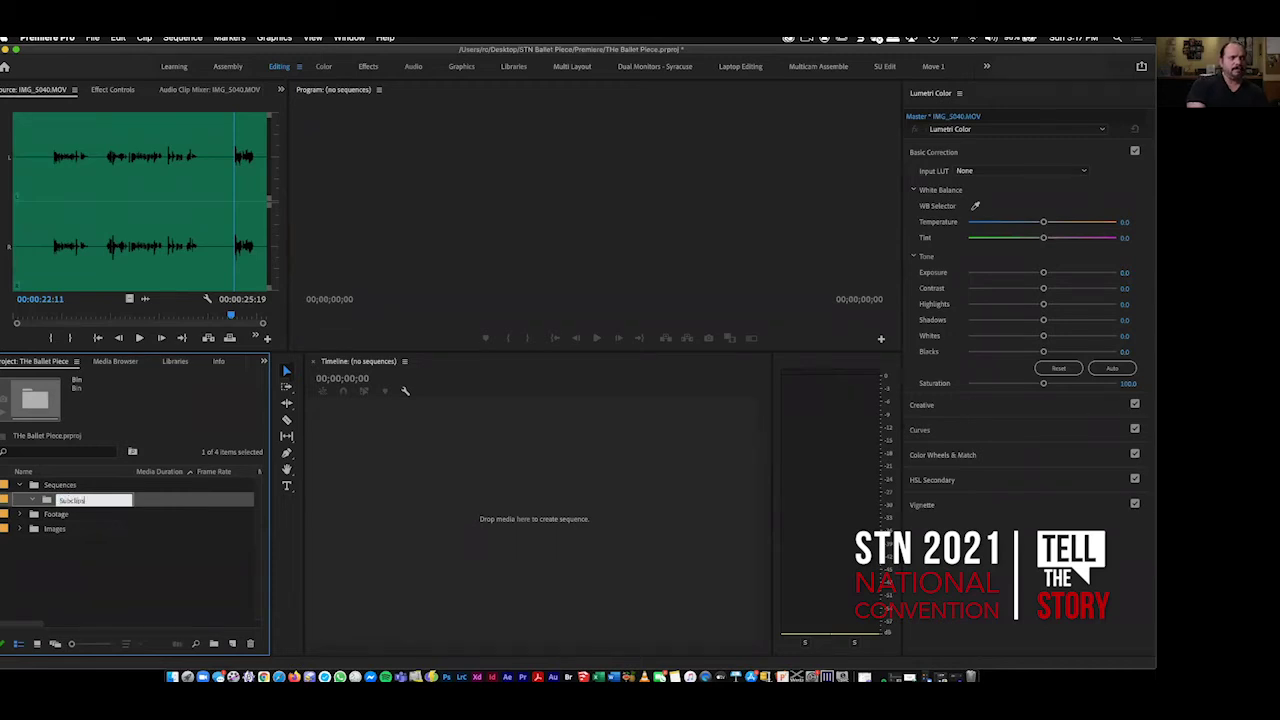
pyautogui.press('Tab')
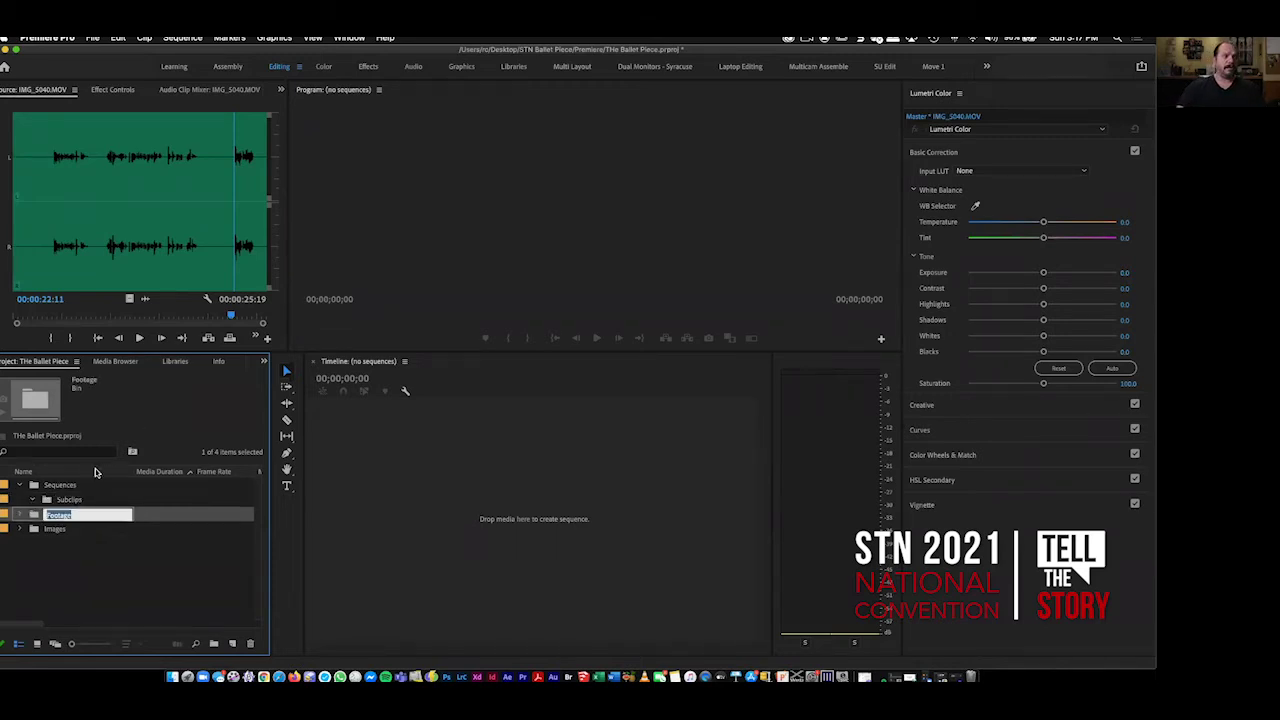
# Create a sequence named The Ballet Piece in the Sequences bin, using the DSLR 1080p30 preset.
pyautogui.click(86, 488)
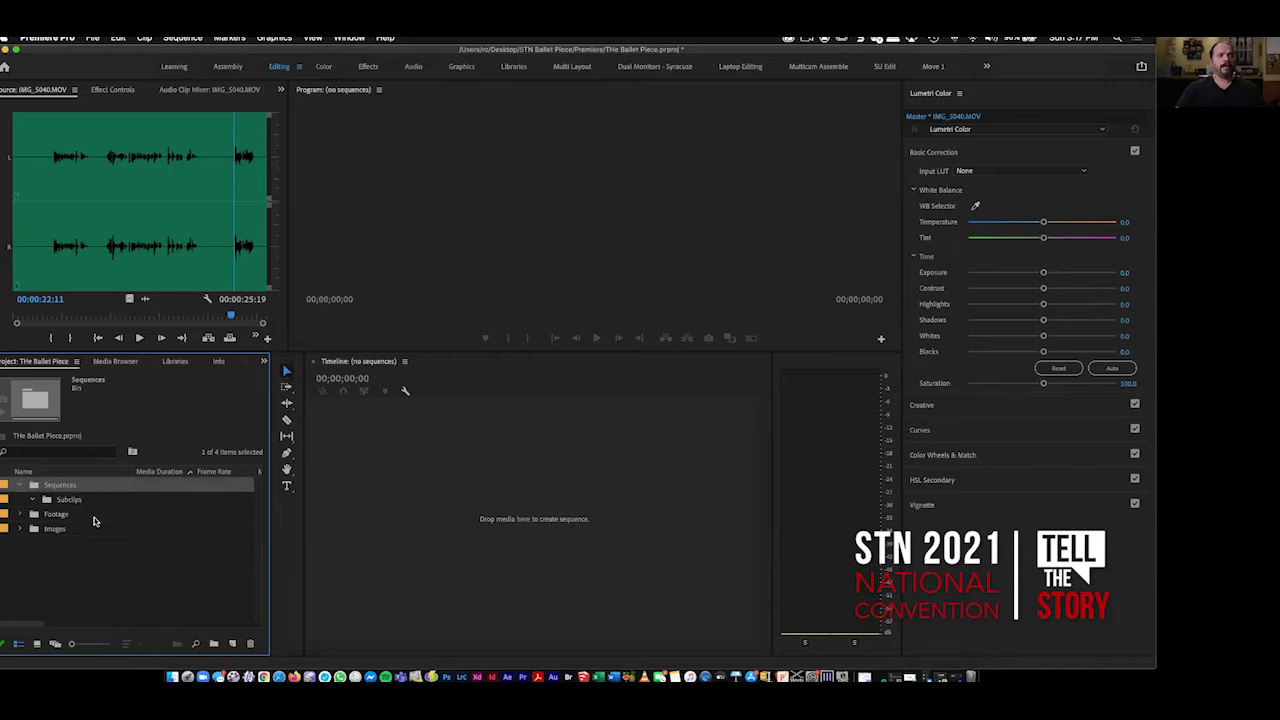
pyautogui.click(93, 38)
pyautogui.moveTo(125, 52)
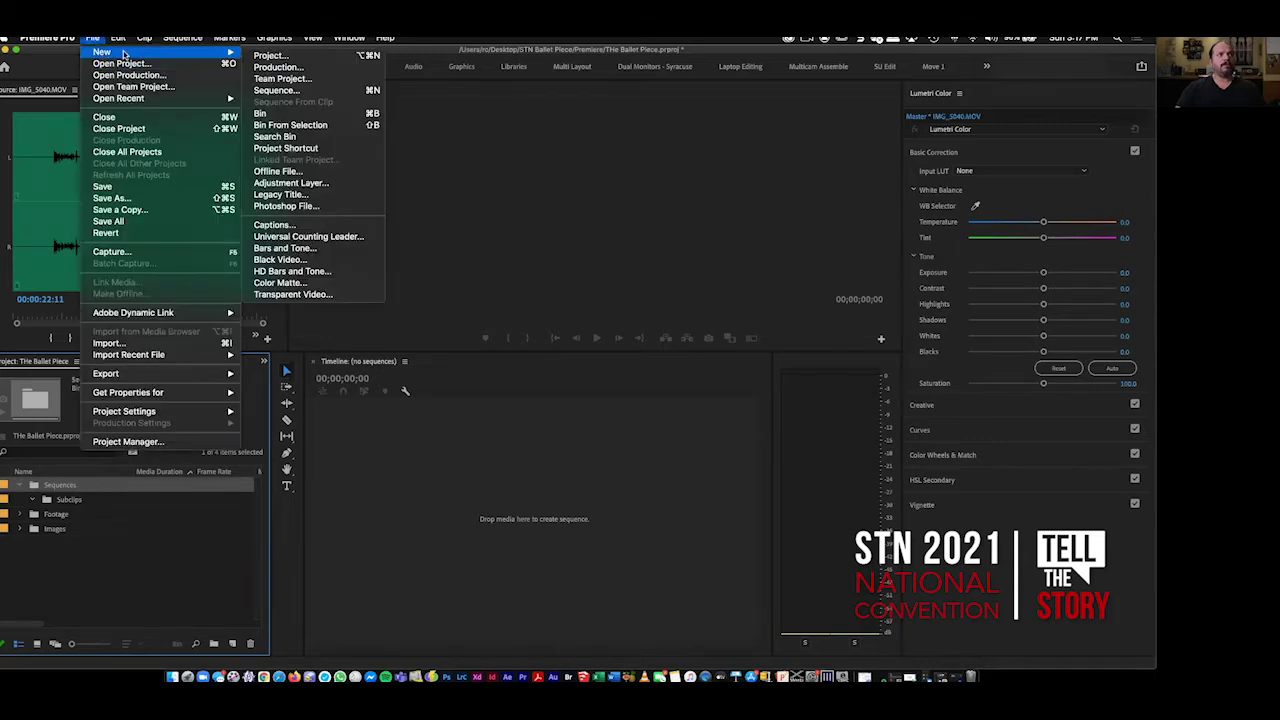
pyautogui.click(276, 90)
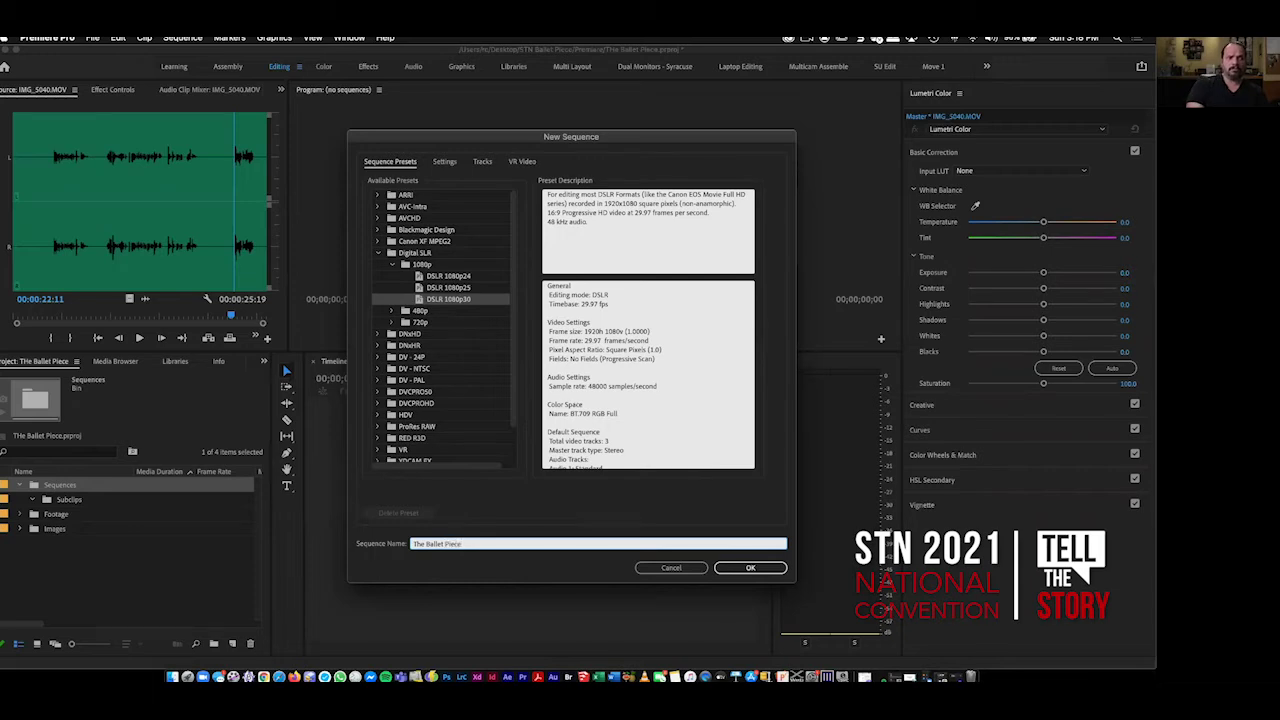
pyautogui.press('Return')
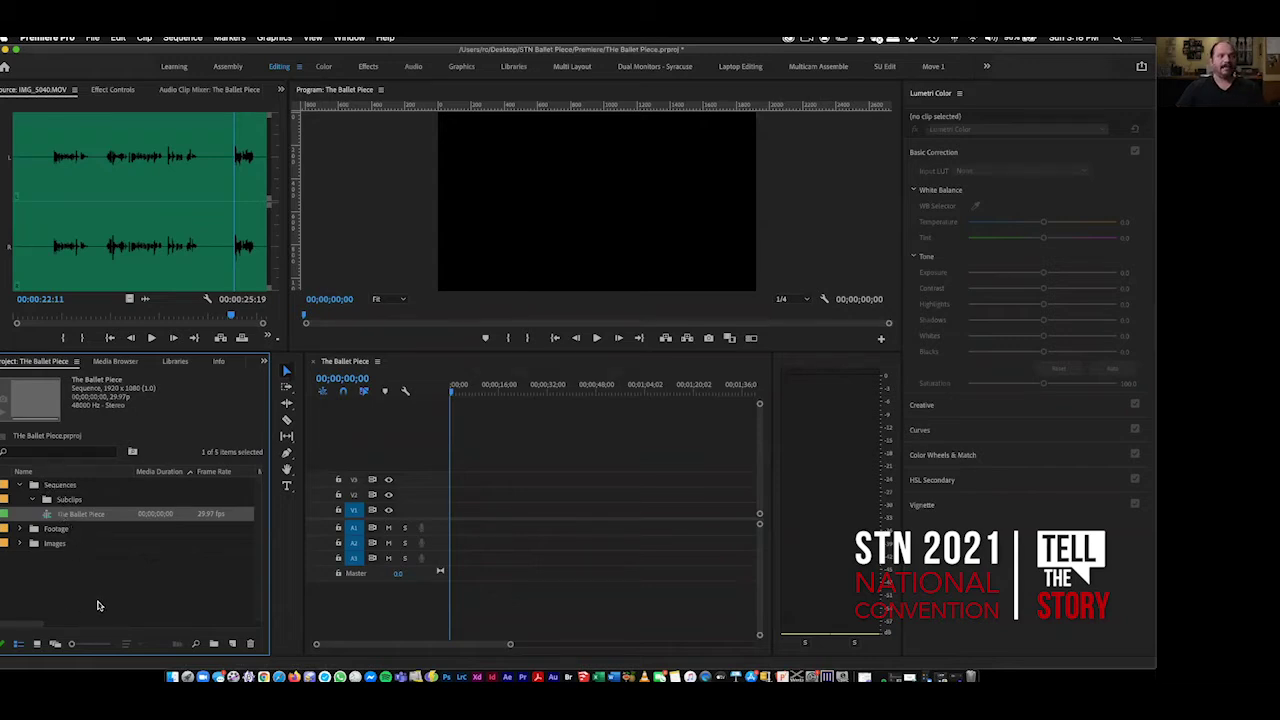
pyautogui.click(36, 485)
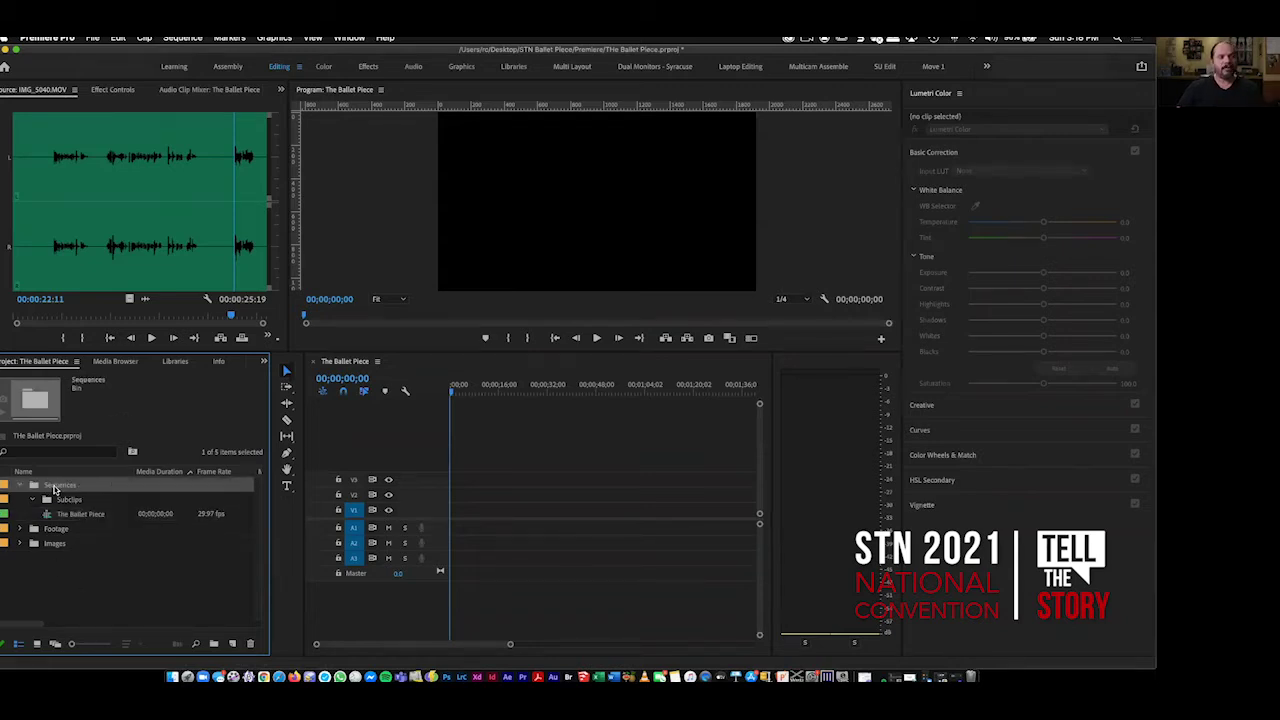
# Play IMG_5040.MOV from the start of its first spoken section, about 00:00:04:02, through the last one.
pyautogui.click(88, 514)
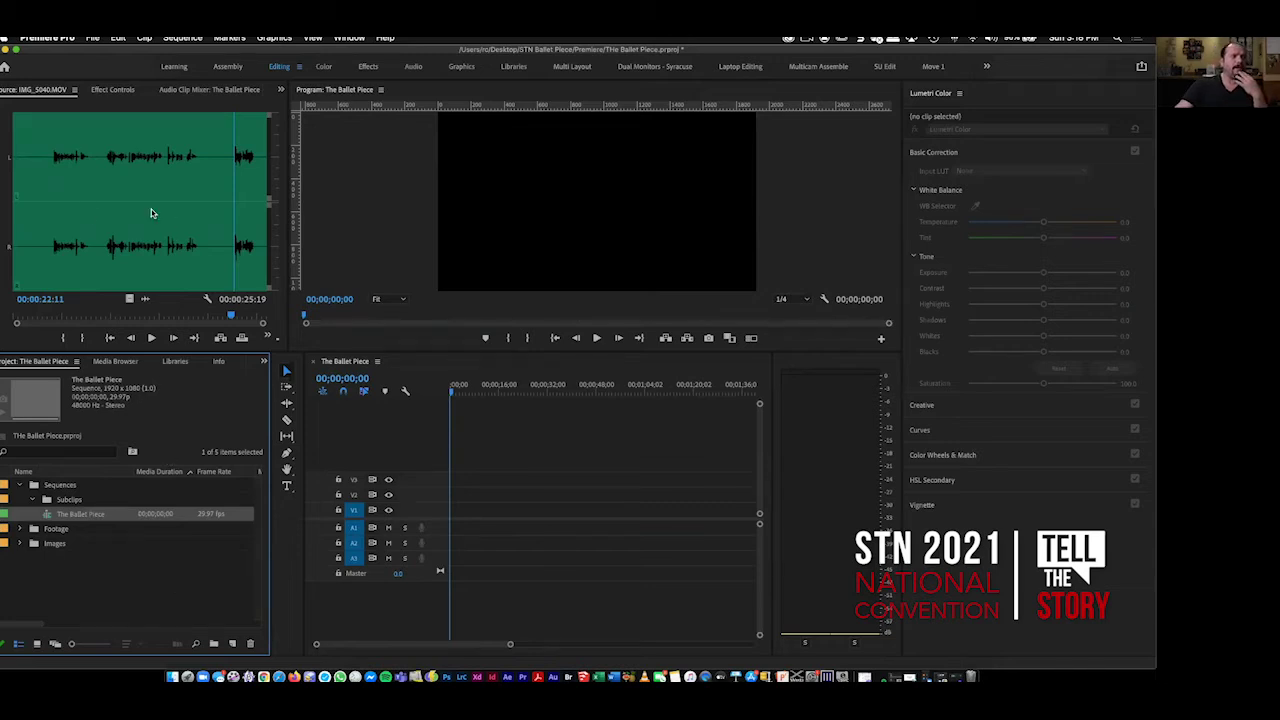
pyautogui.click(46, 222)
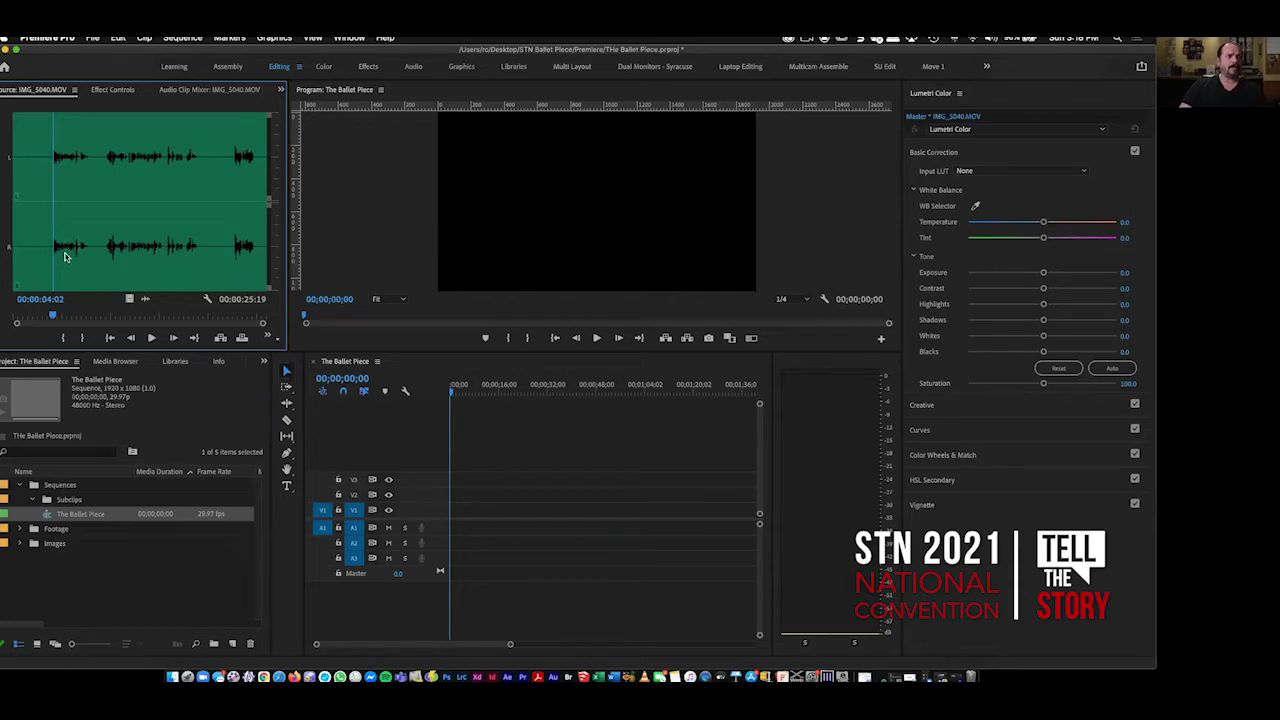
pyautogui.press('space')
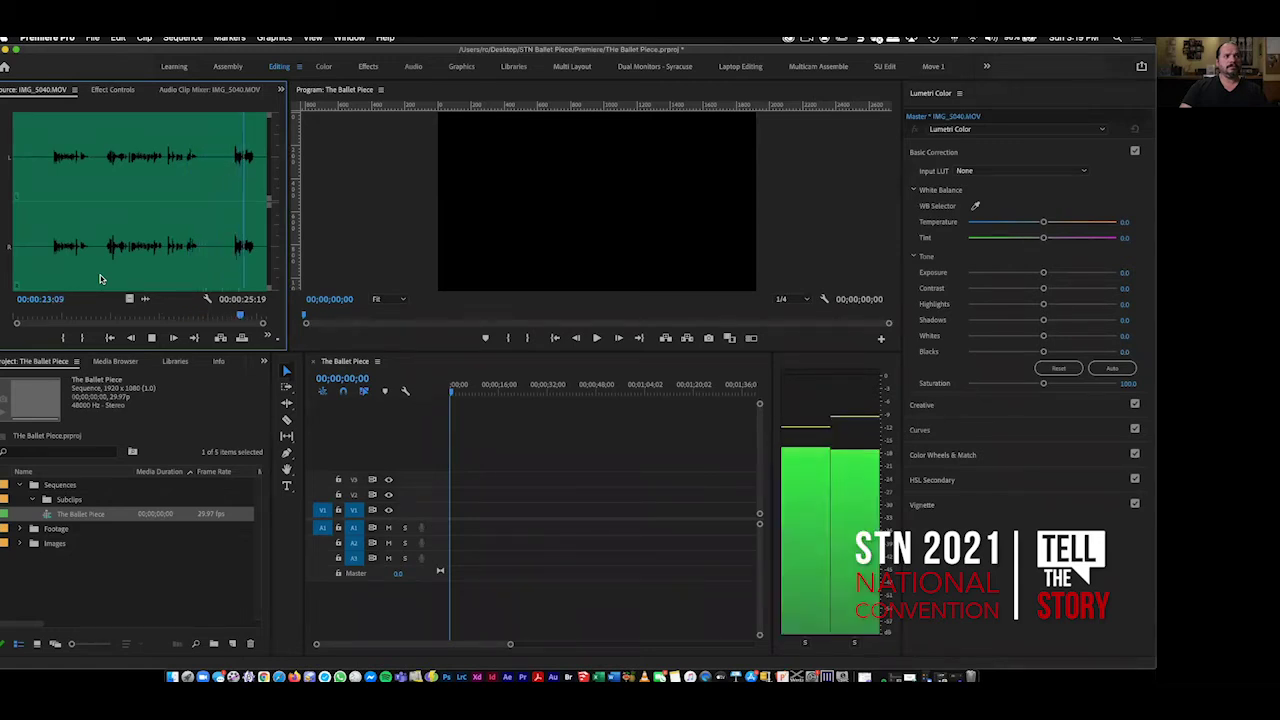
pyautogui.press('space')
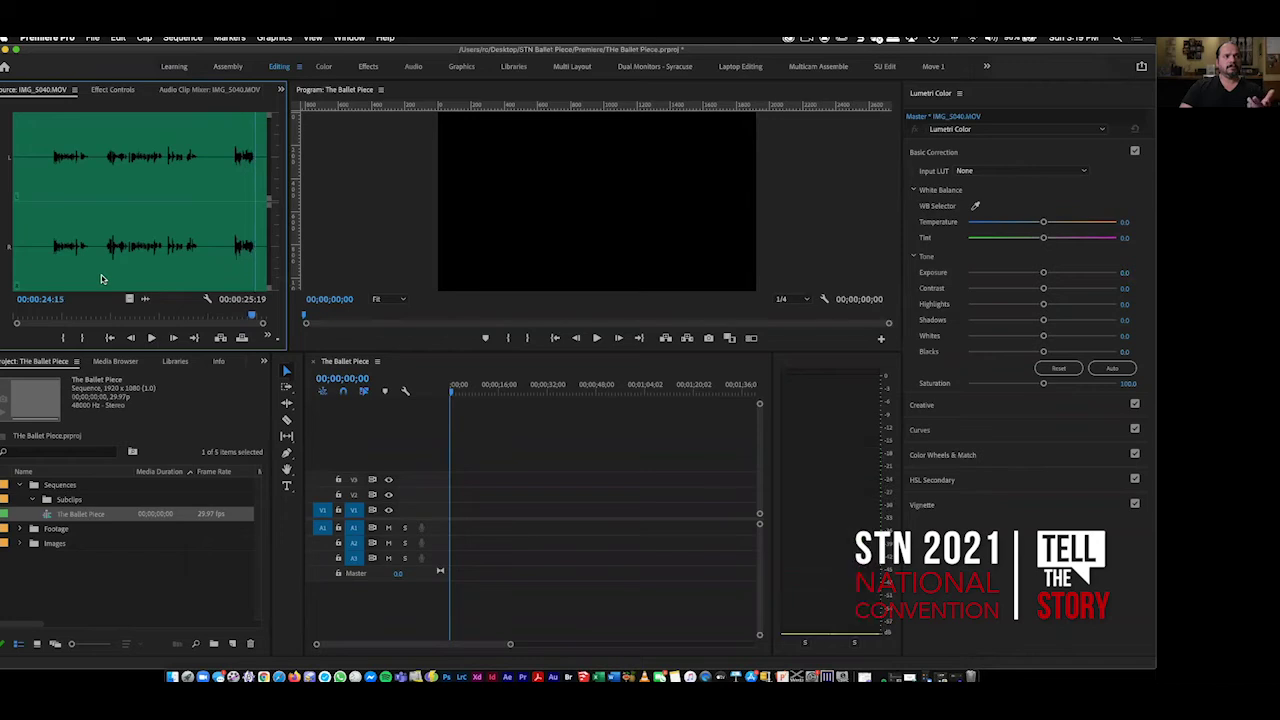
# Replay the first spoken section of IMG_5040.MOV, stop after it, and play backward to its start at 00:00:04:01.
pyautogui.click(52, 248)
pyautogui.press('space')
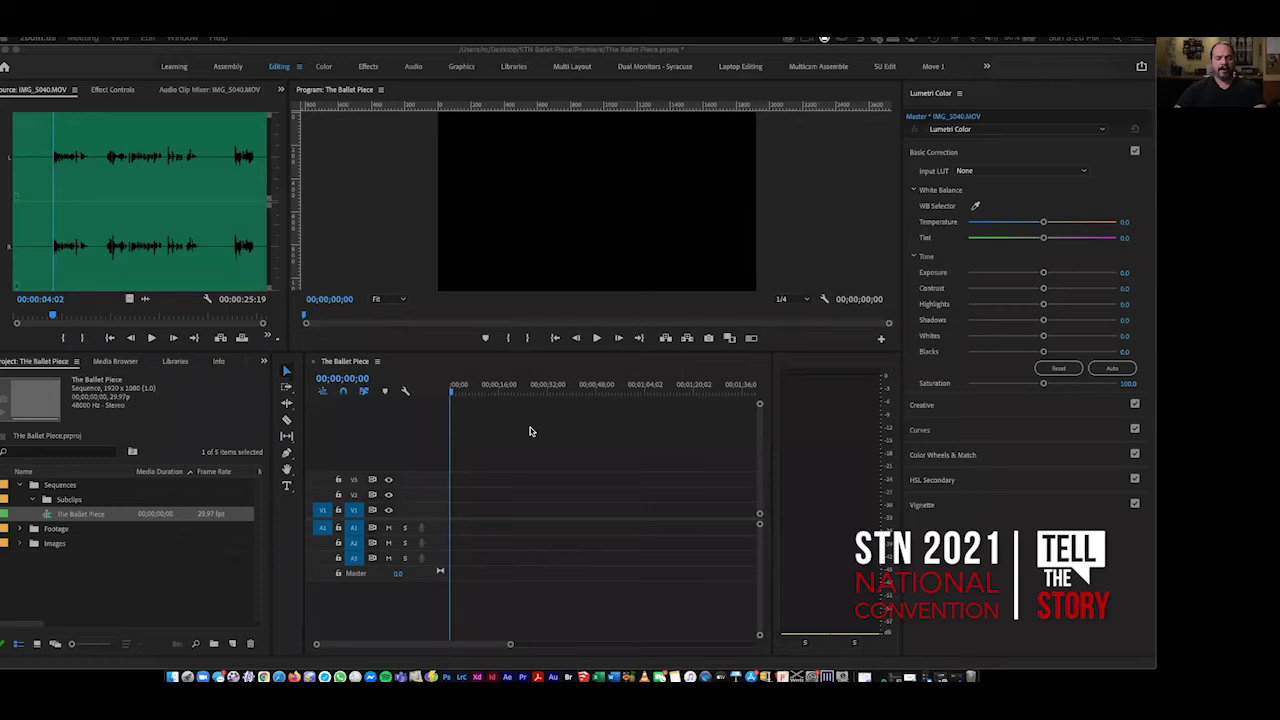
pyautogui.click(215, 221)
pyautogui.press('space')
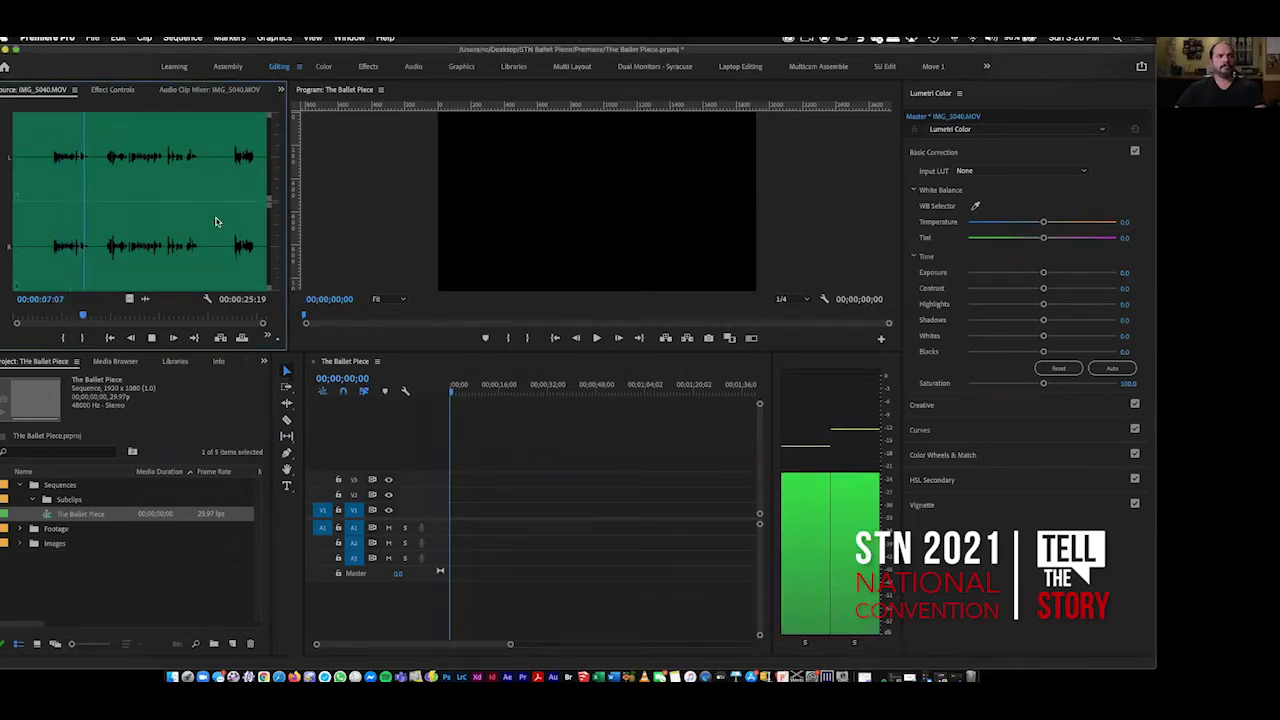
pyautogui.press('space')
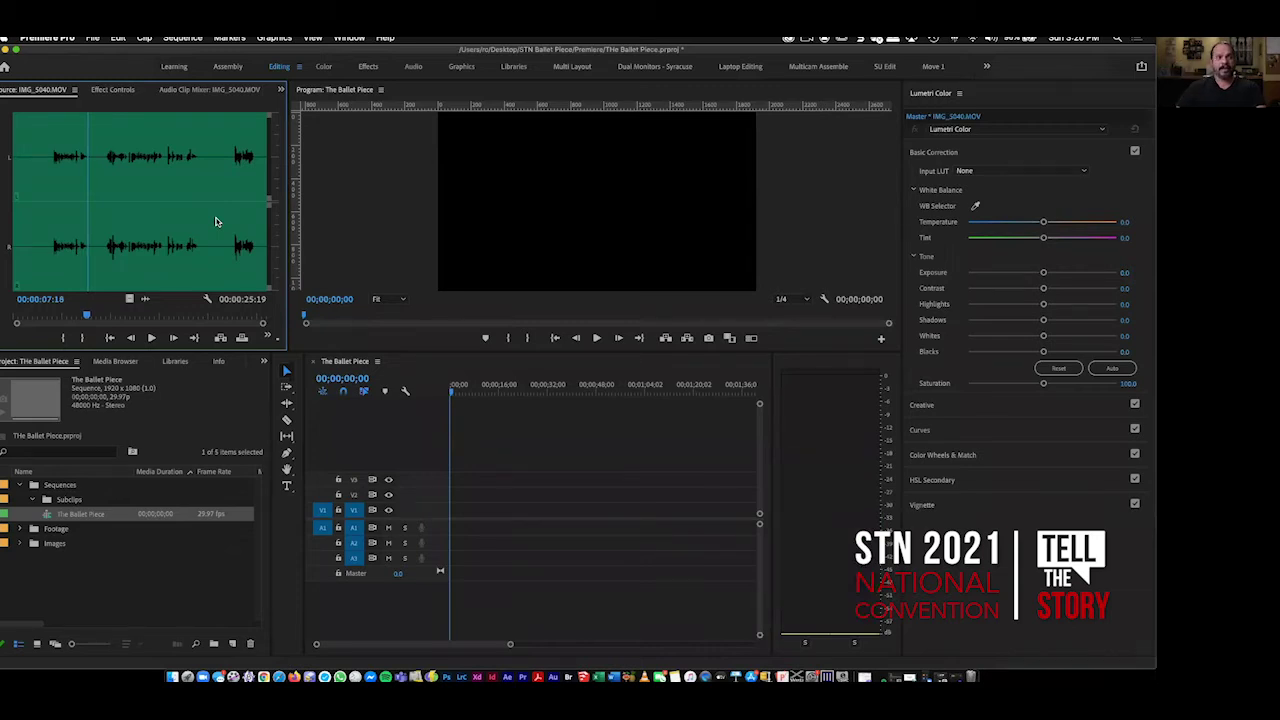
pyautogui.press('j')
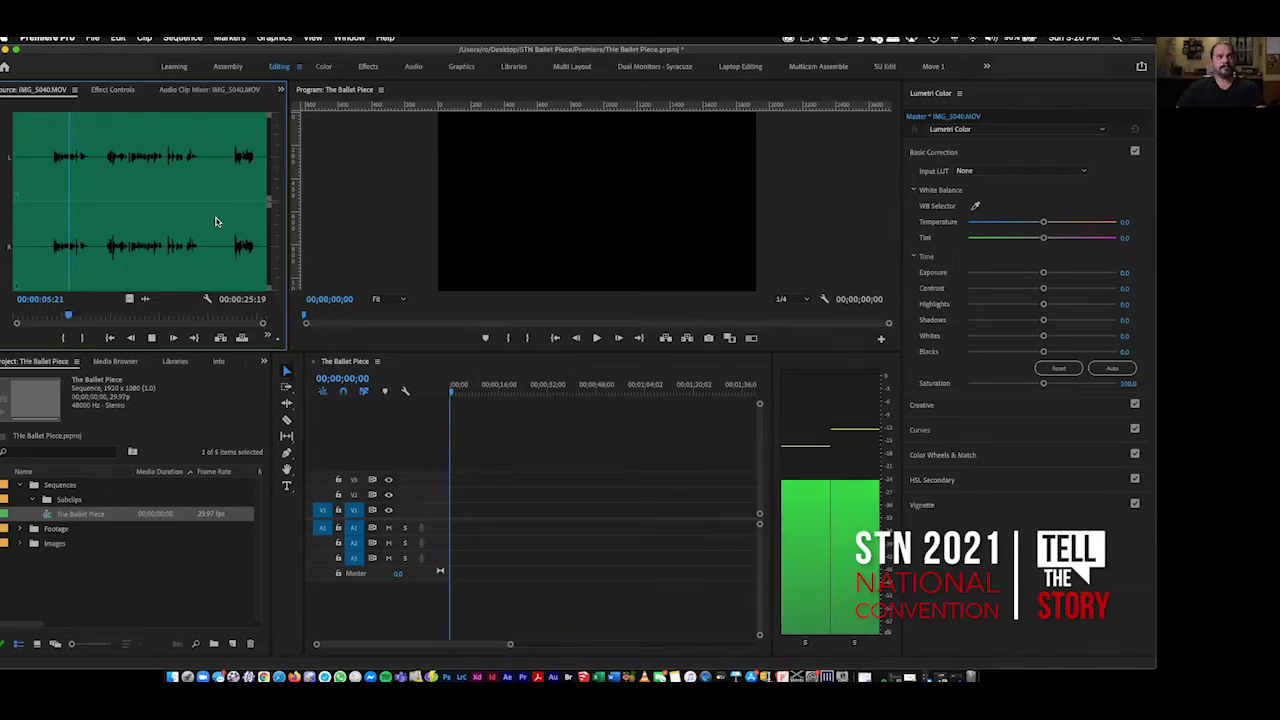
pyautogui.press('k')
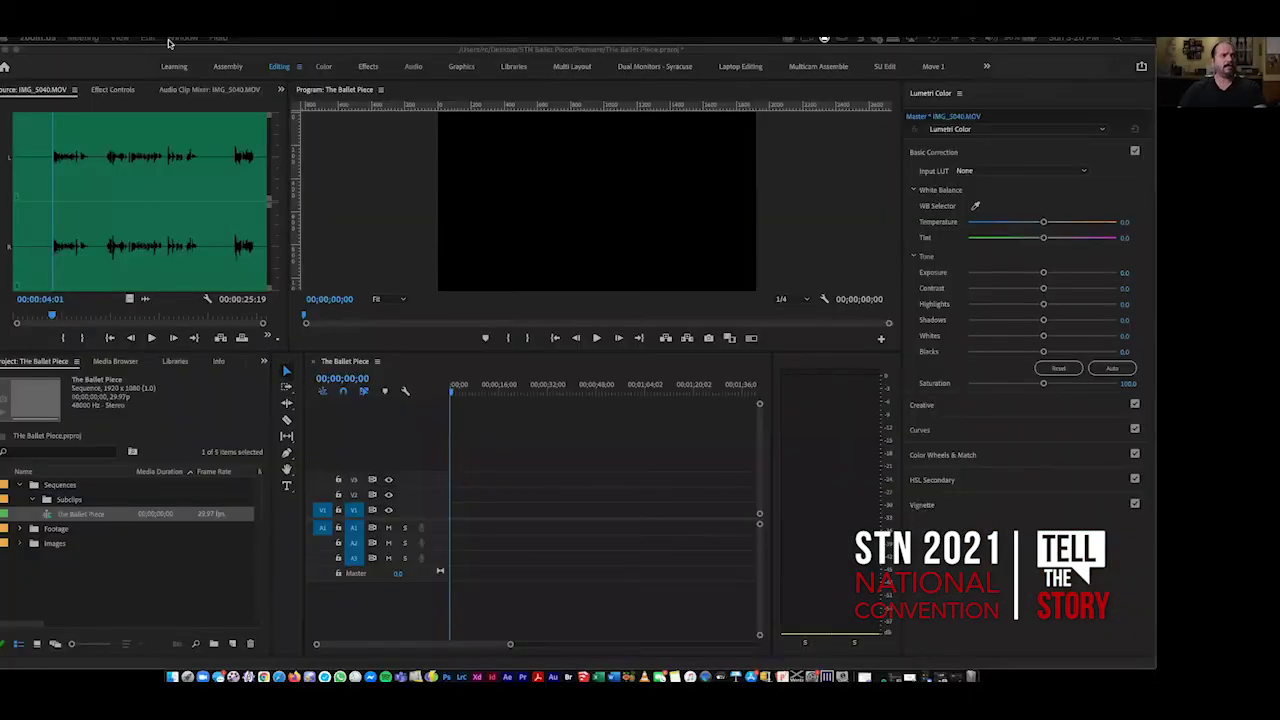
# Mark the first spoken section of IMG_5040.MOV from 00:00:04:01 to 00:00:07:19 and overwrite it into the start of The Ballet Piece sequence.
pyautogui.click(137, 160)
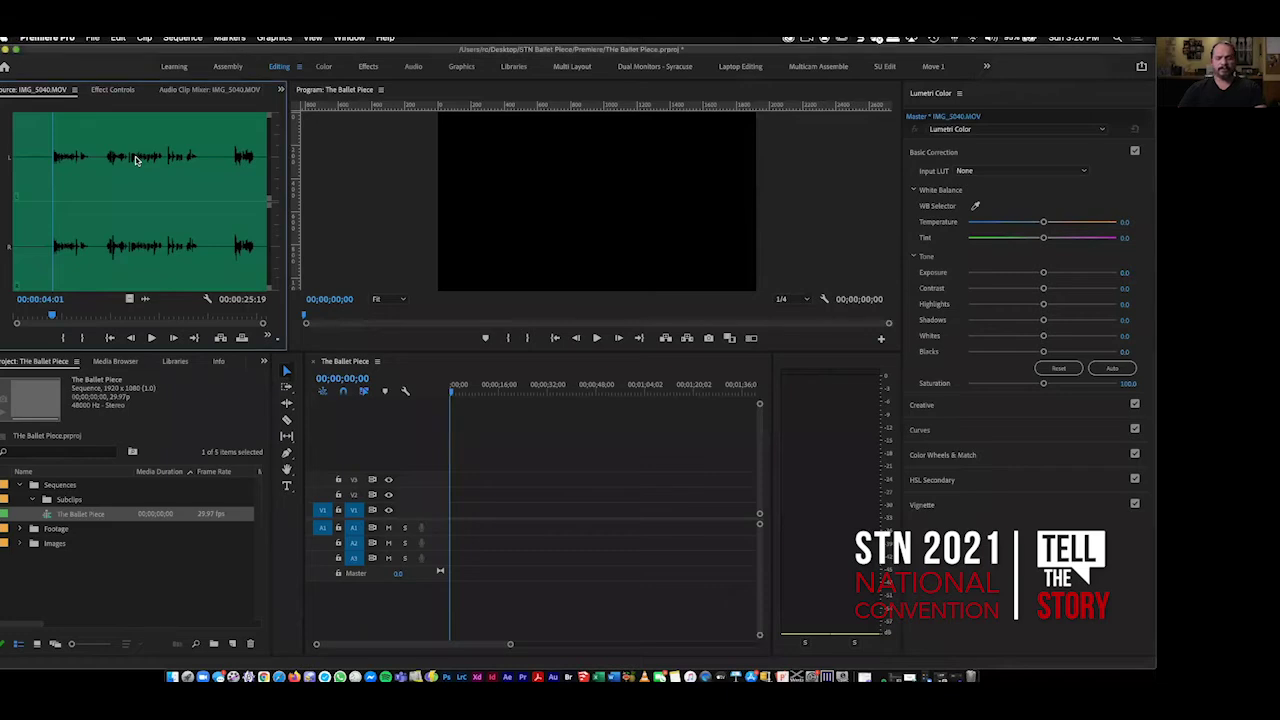
pyautogui.press('i')
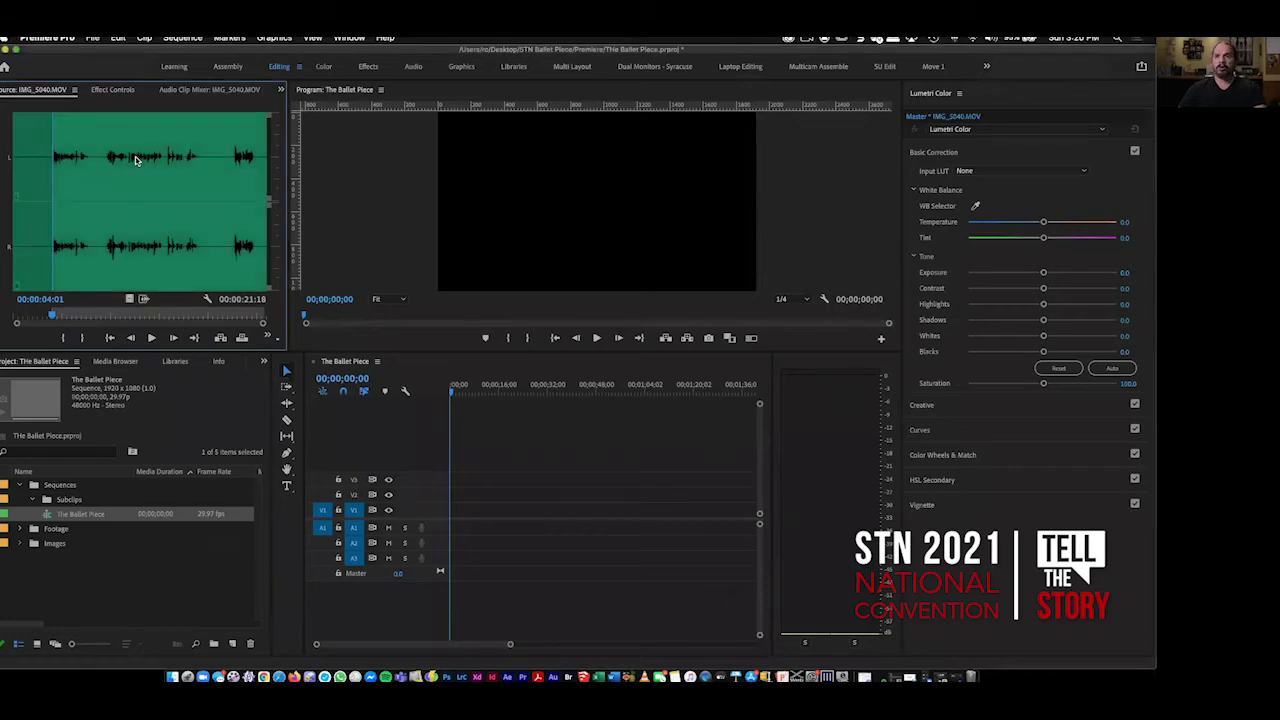
pyautogui.press('space')
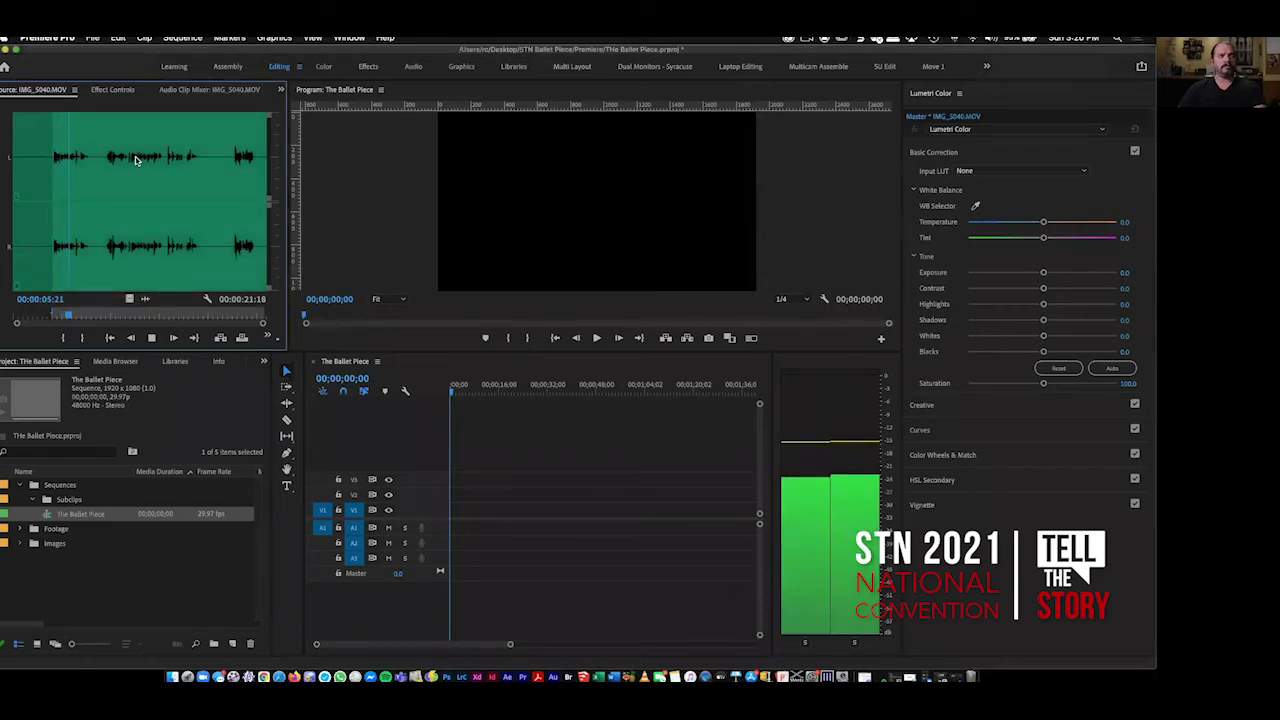
pyautogui.press('space')
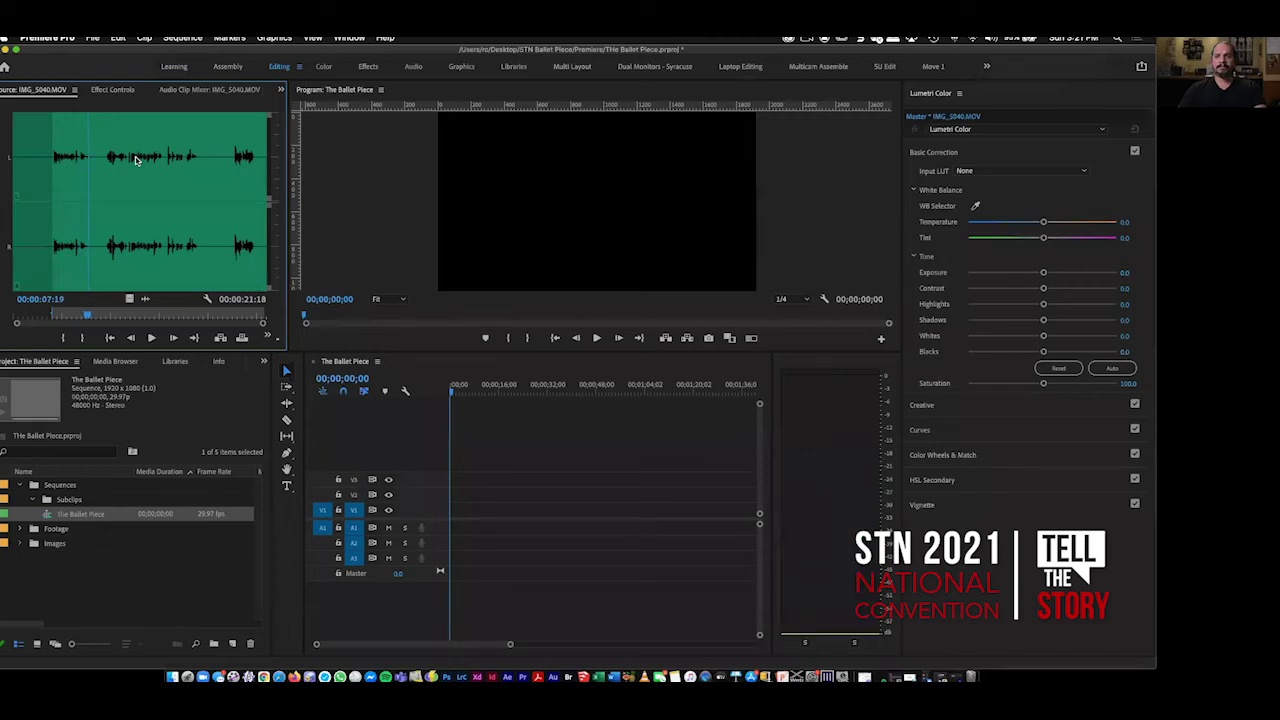
pyautogui.press('o')
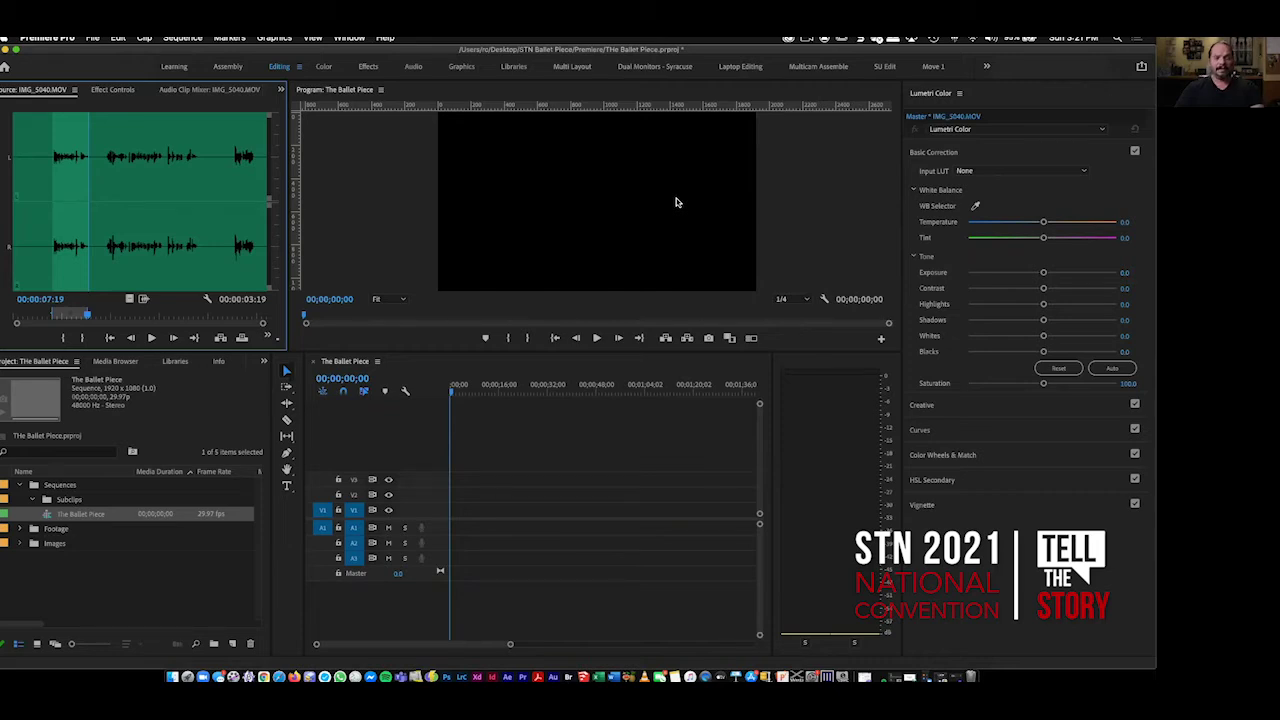
pyautogui.press('.')
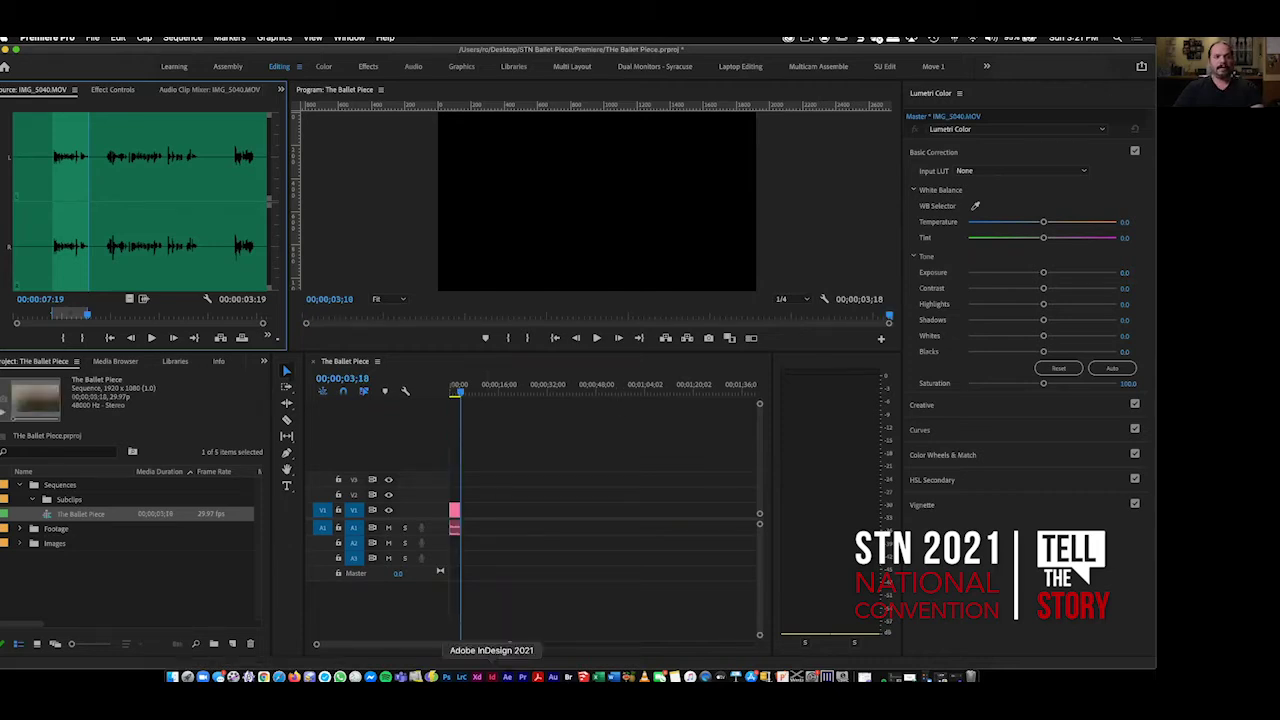
pyautogui.moveTo(510, 644); pyautogui.dragTo(416, 648)
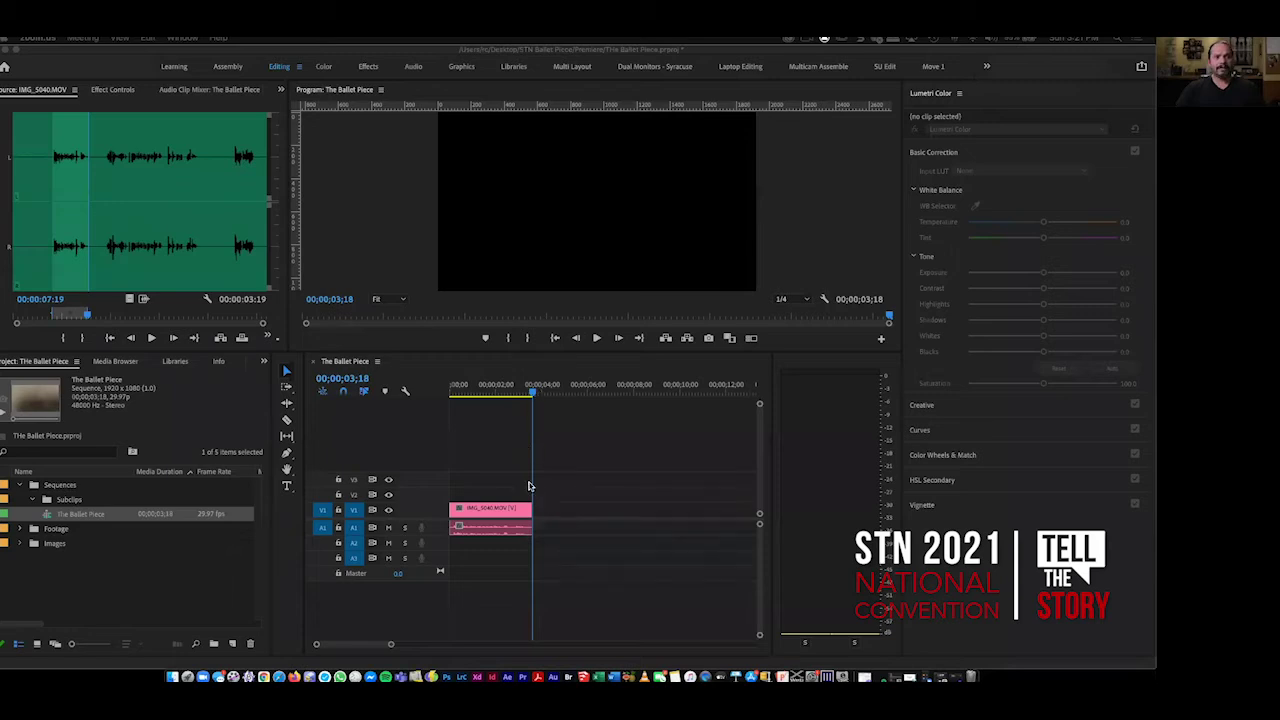
# Mark the second spoken section of IMG_5040.MOV from 00:00:09:14 to 00:00:18:23 and overwrite it directly after the first clip in the sequence.
pyautogui.click(103, 228)
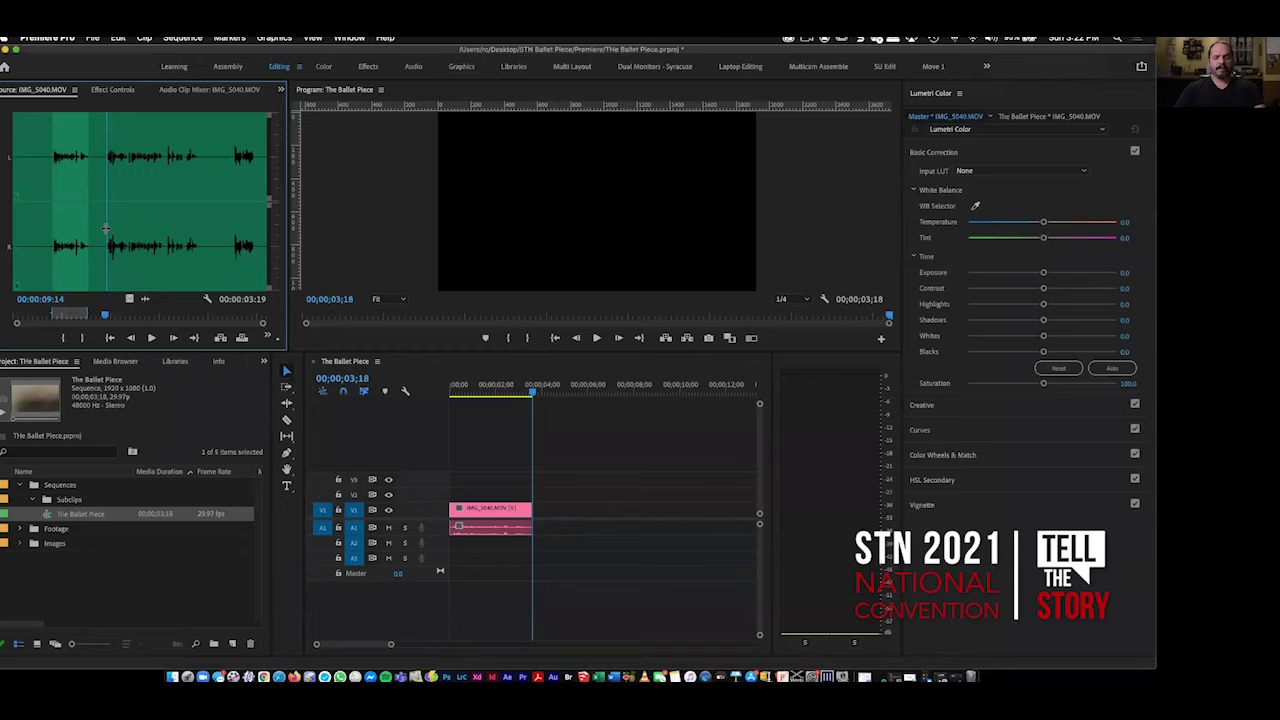
pyautogui.press('i')
pyautogui.press('space')
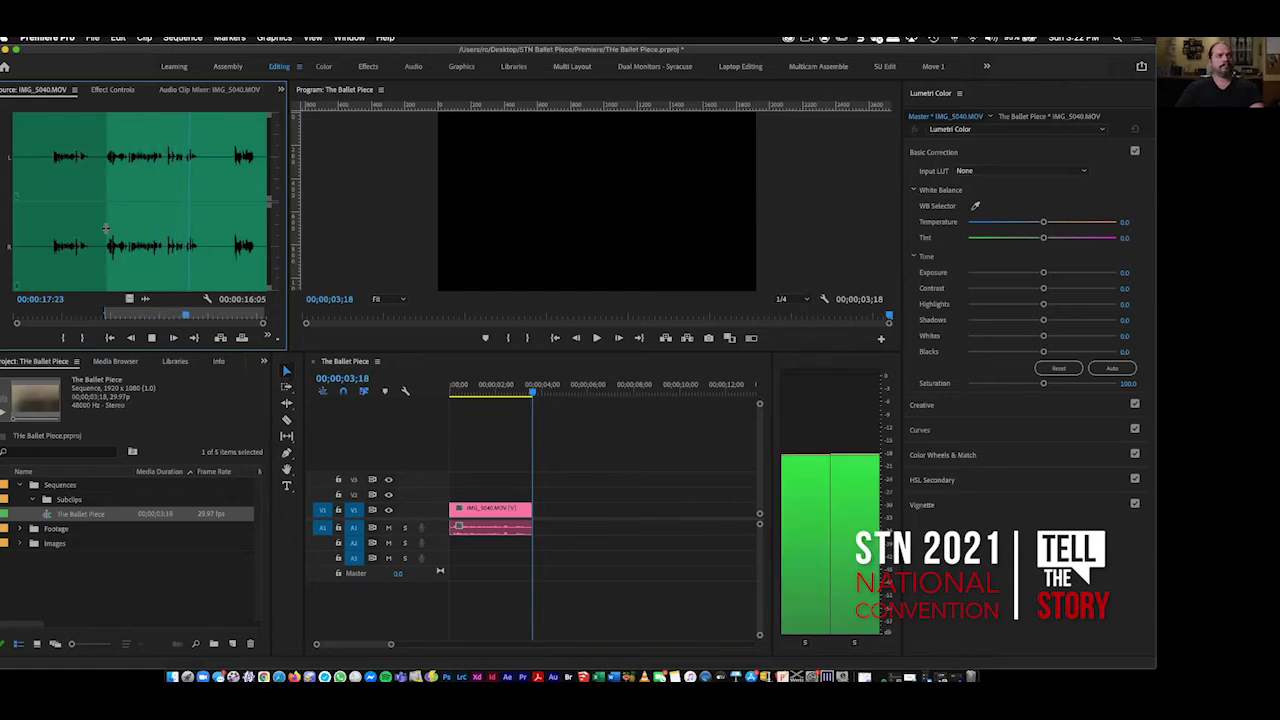
pyautogui.press('space')
pyautogui.press('space')
pyautogui.press('space')
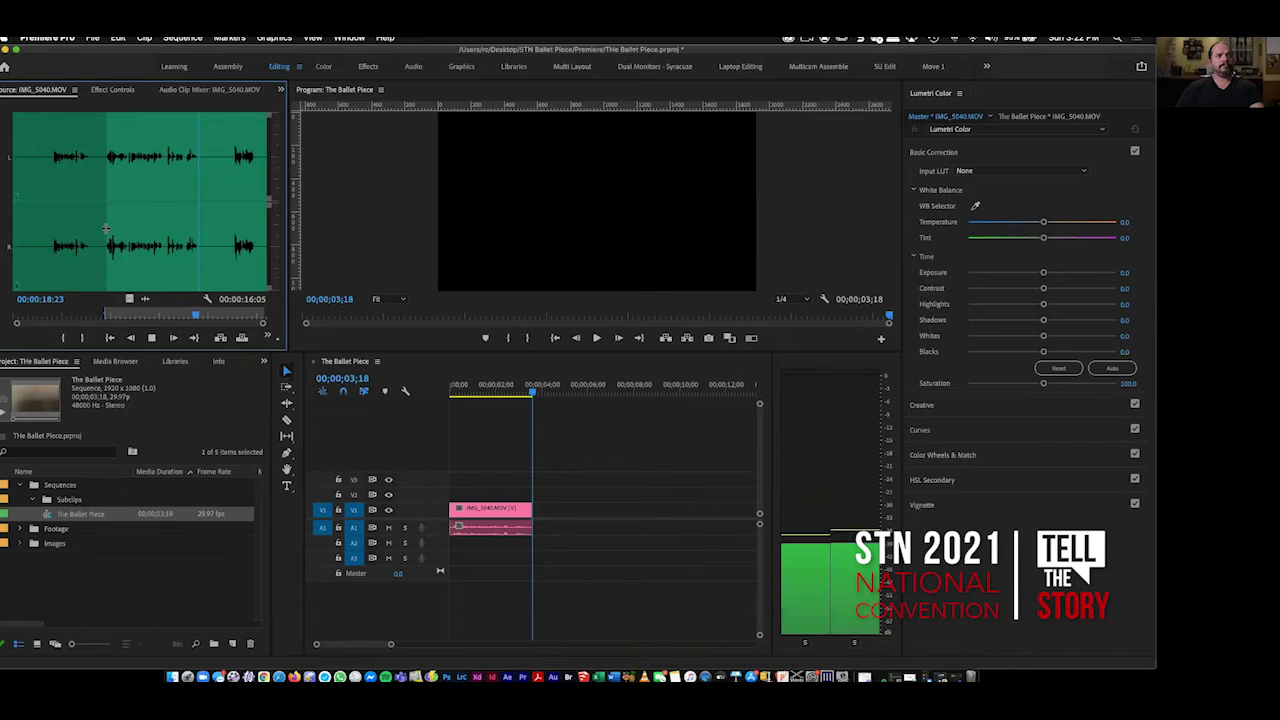
pyautogui.press('o')
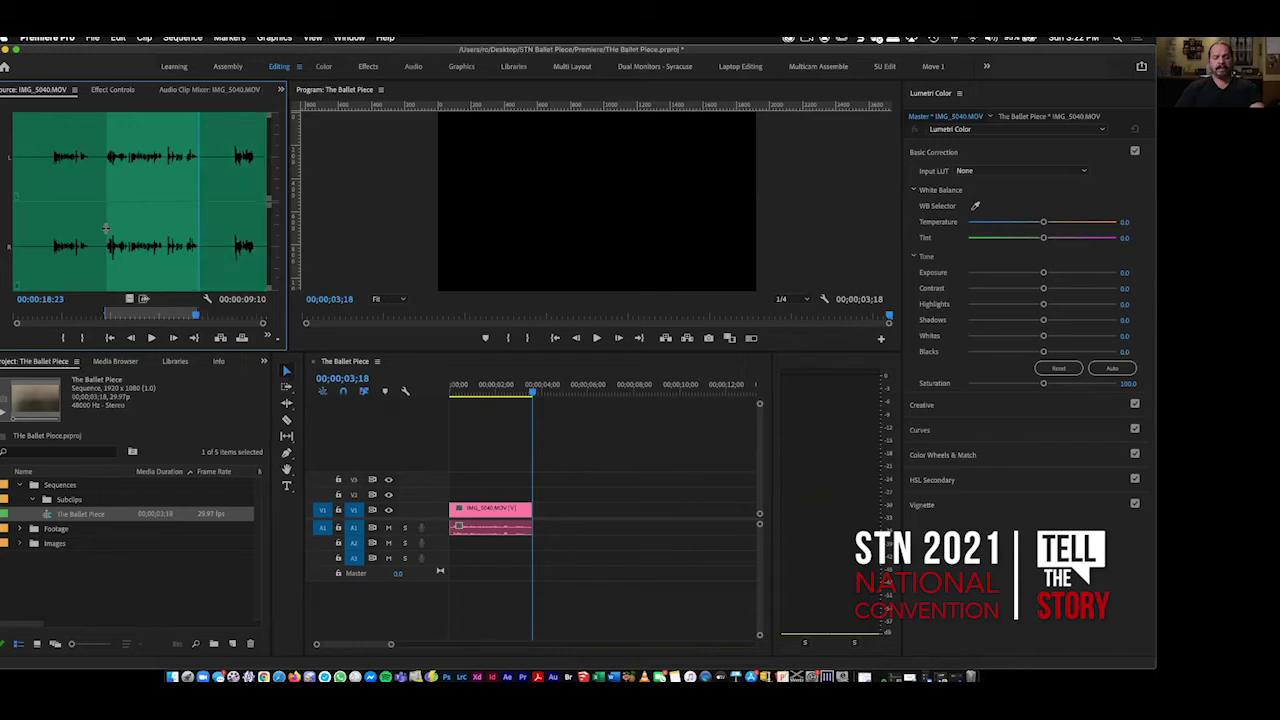
pyautogui.press('.')
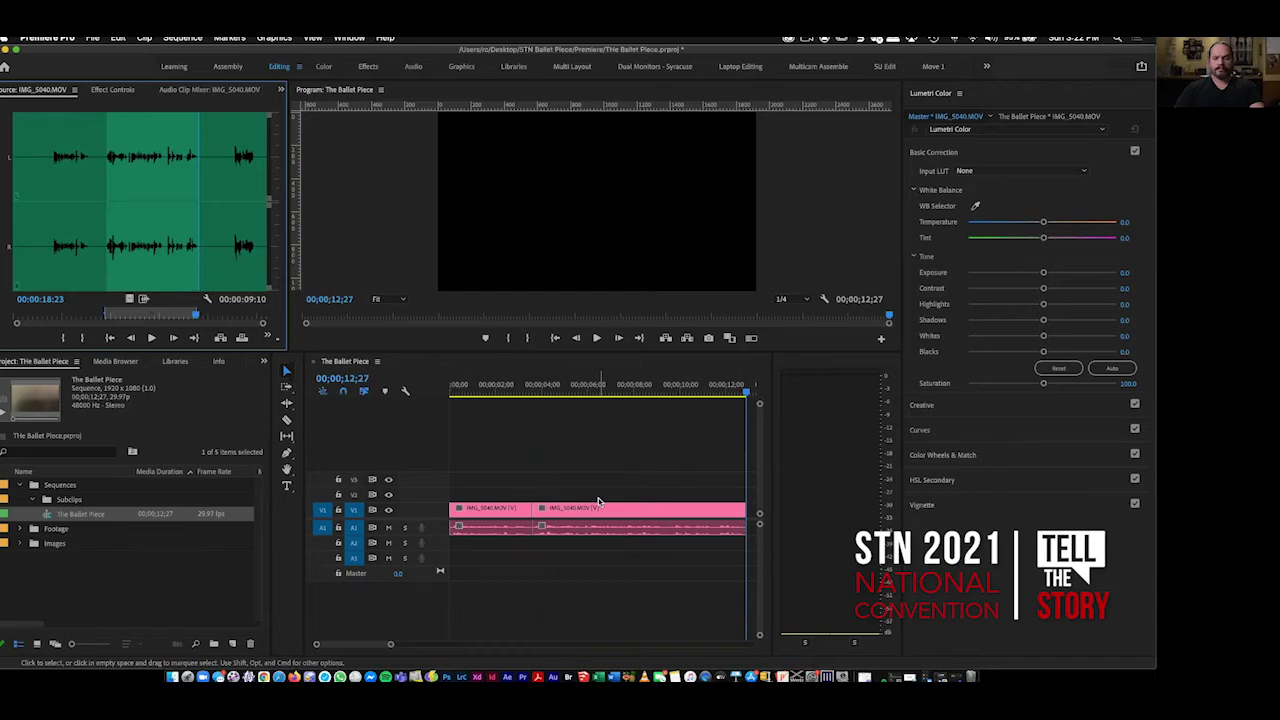
pyautogui.press('-')
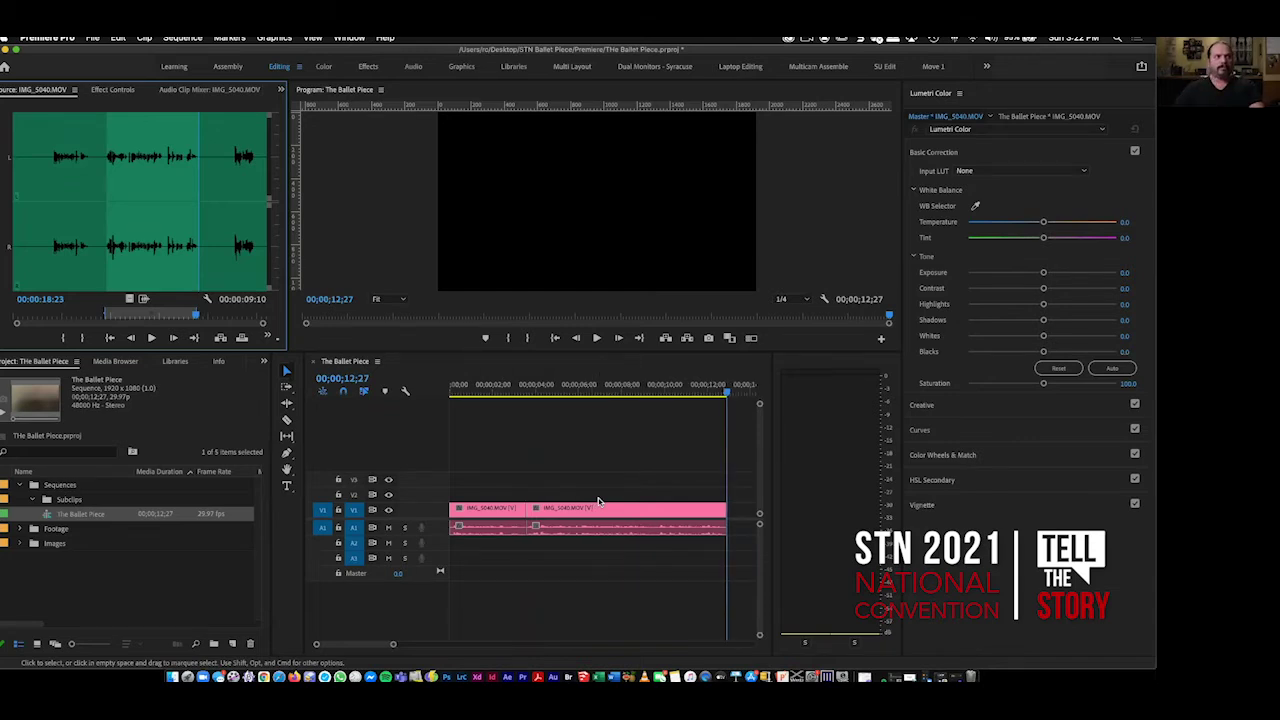
pyautogui.press('Right')
# Mark an In point at 00:00:22:08 for the last spoken section of IMG_5040.MOV and play it to the end.
pyautogui.click(231, 241)
pyautogui.moveTo(226, 243); pyautogui.dragTo(234, 243)
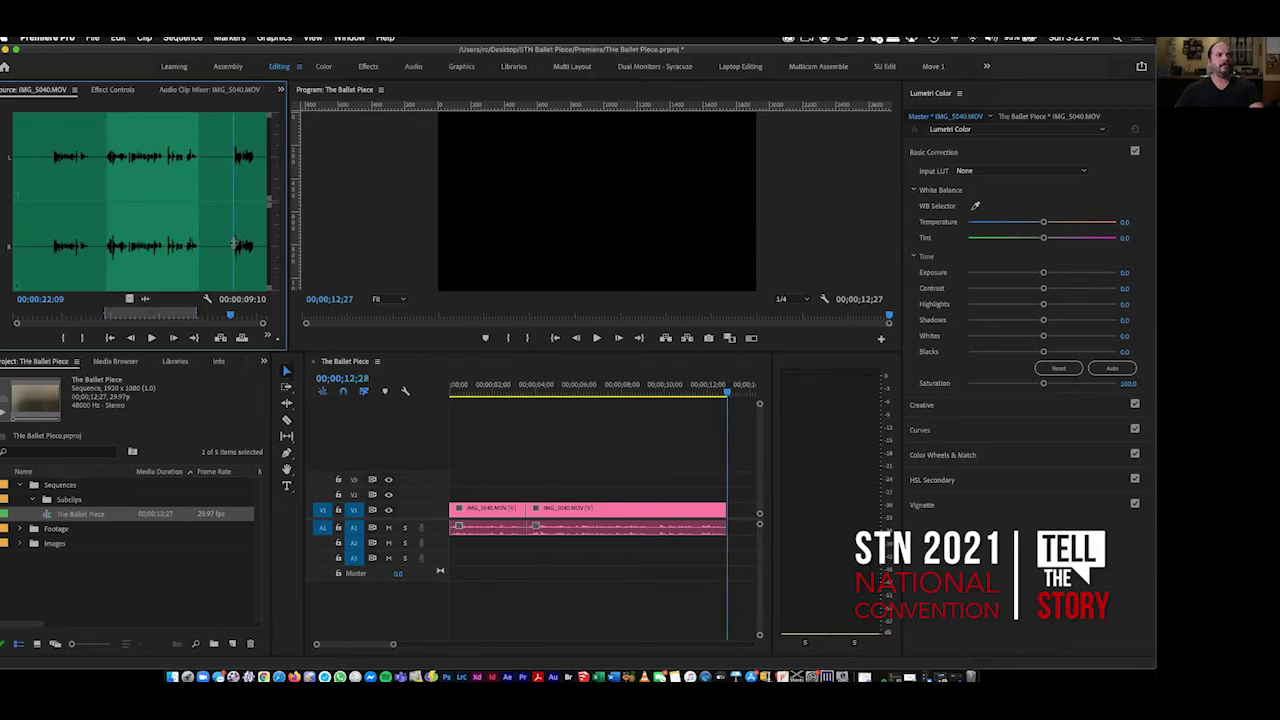
pyautogui.press('i')
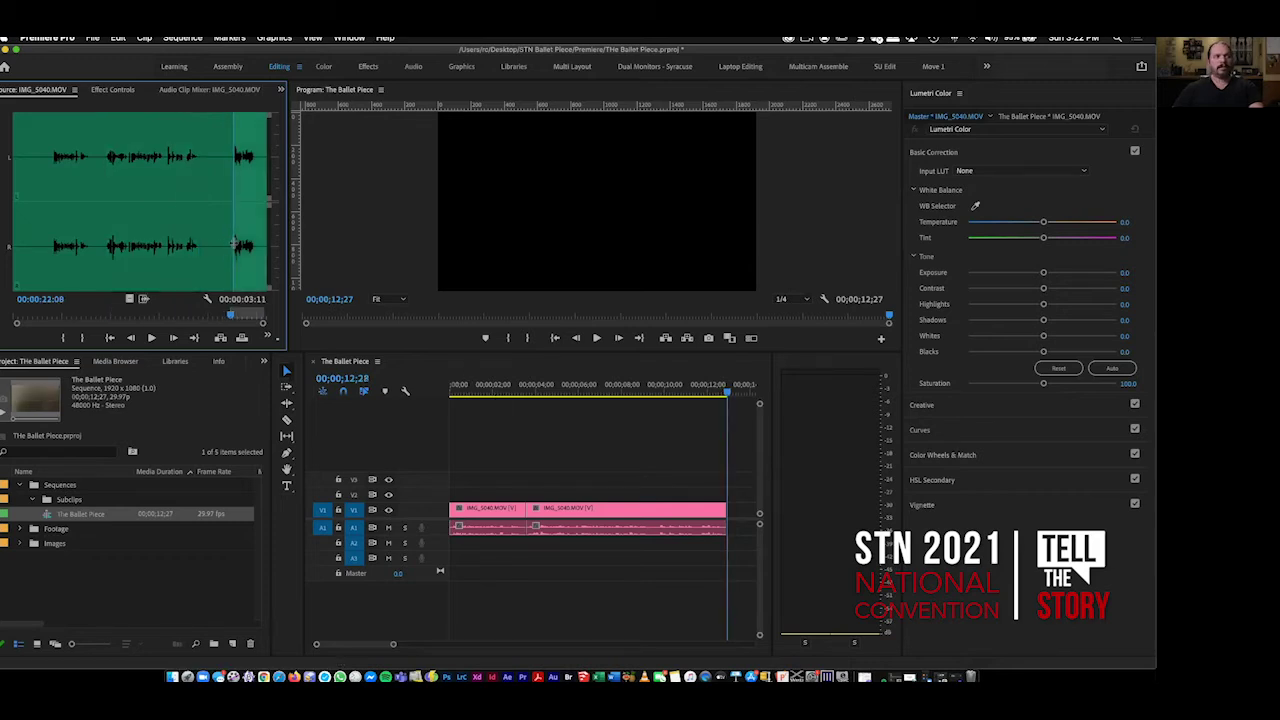
pyautogui.press('space')
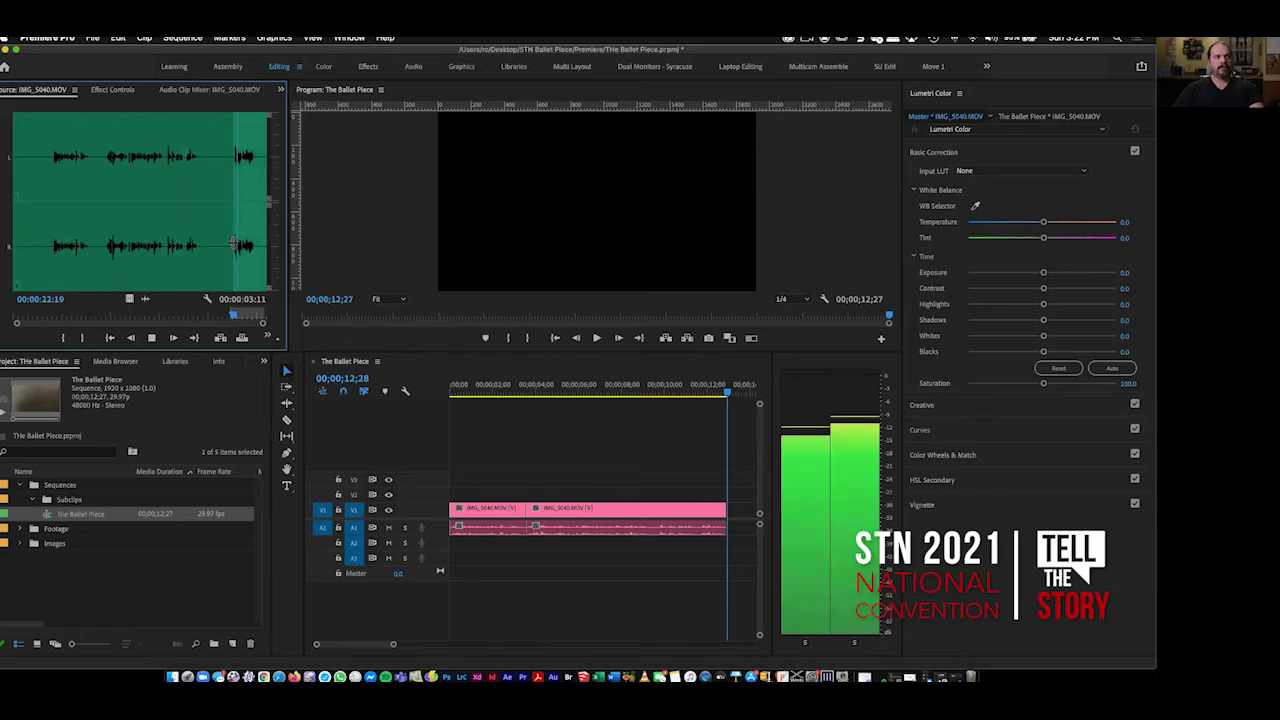
# Expand the Footage bin and open IMG_5041.MOV in the Source Monitor.
pyautogui.click(19, 531)
pyautogui.scroll(-5, 55, 540)
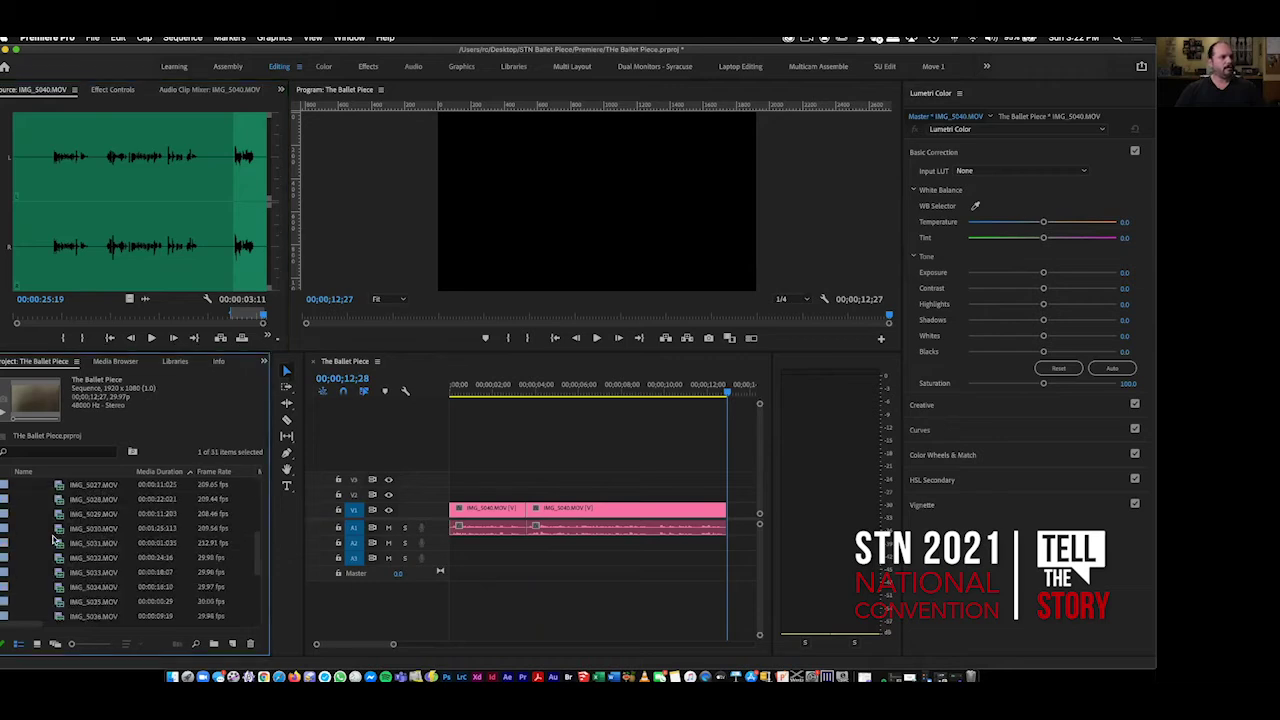
pyautogui.click(60, 500)
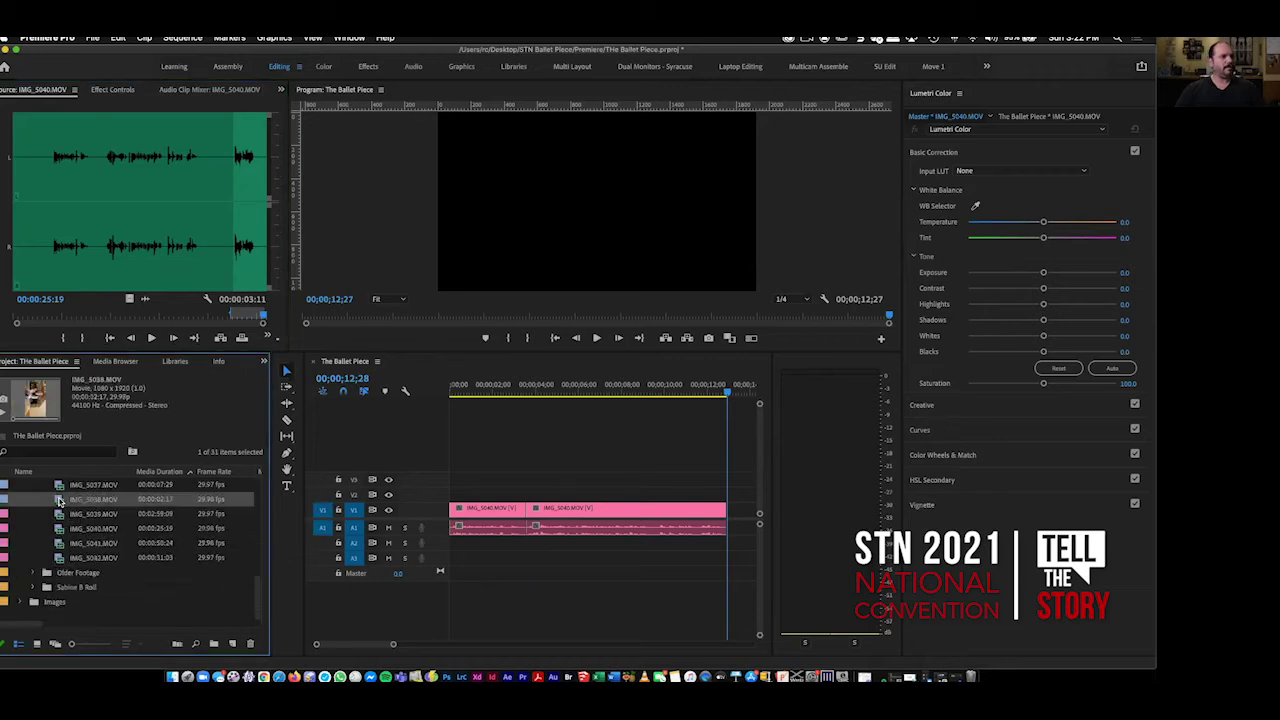
pyautogui.click(58, 514)
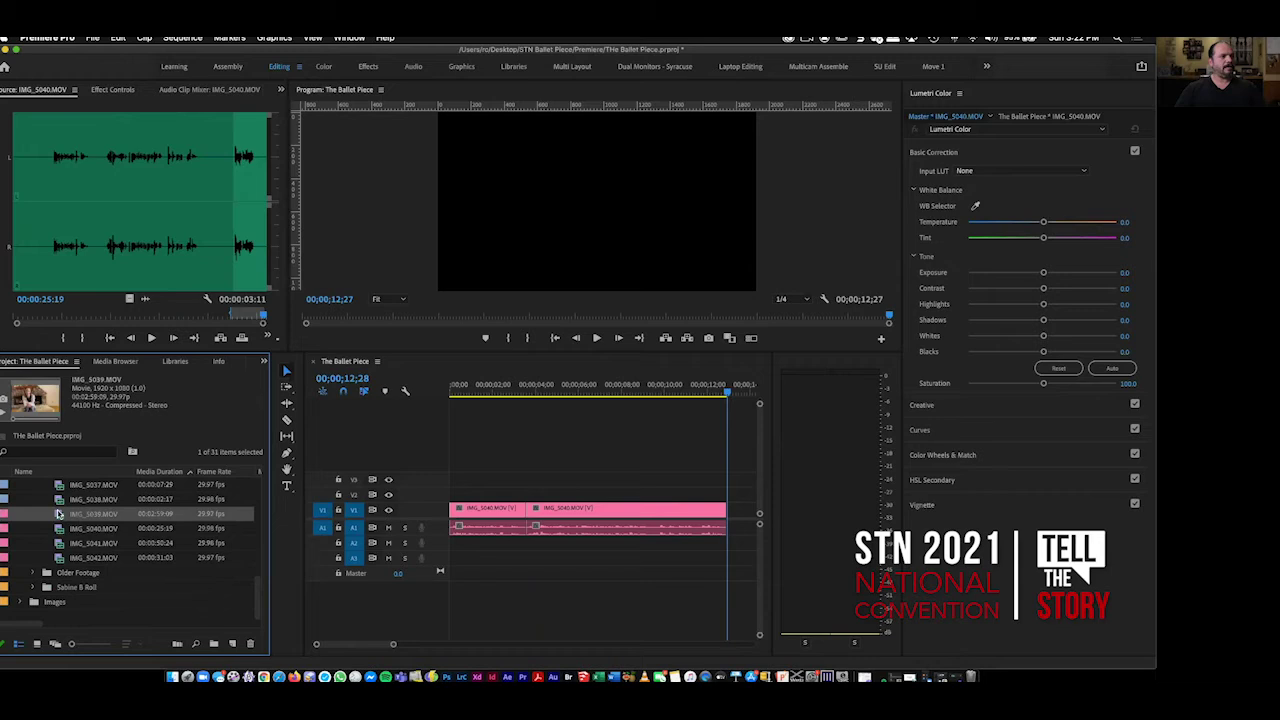
pyautogui.press('Down')
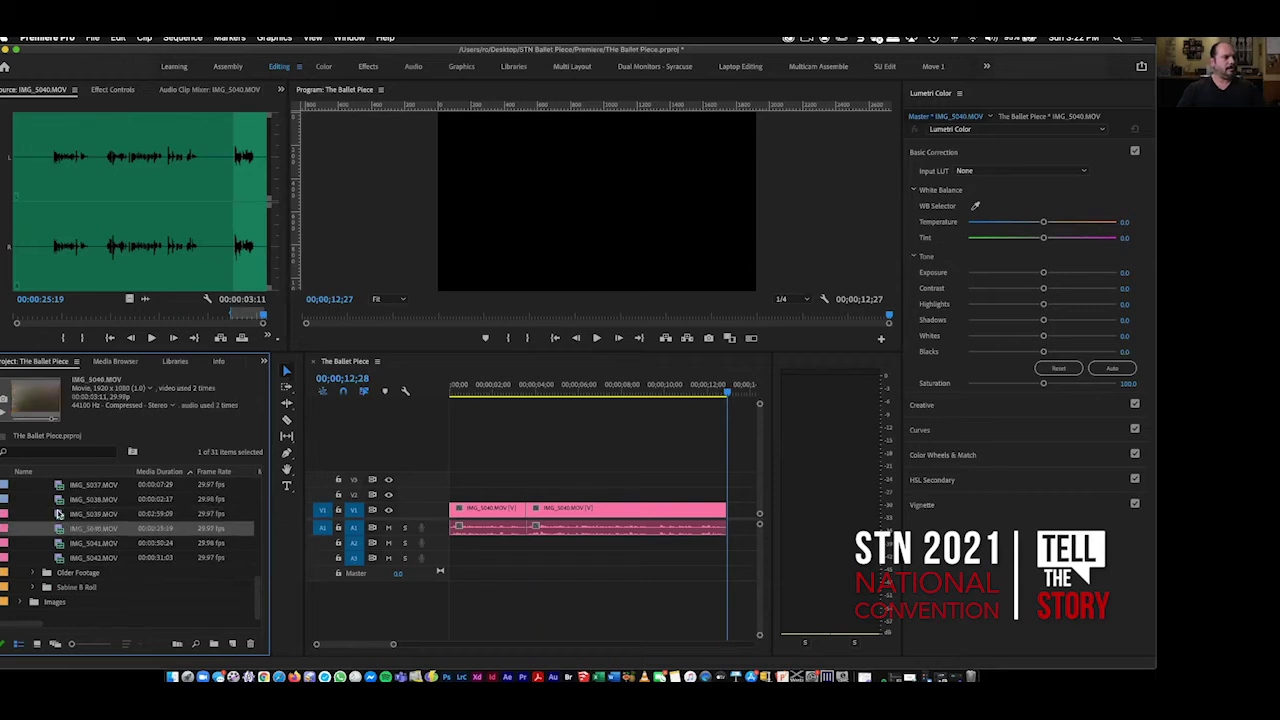
pyautogui.press('Down')
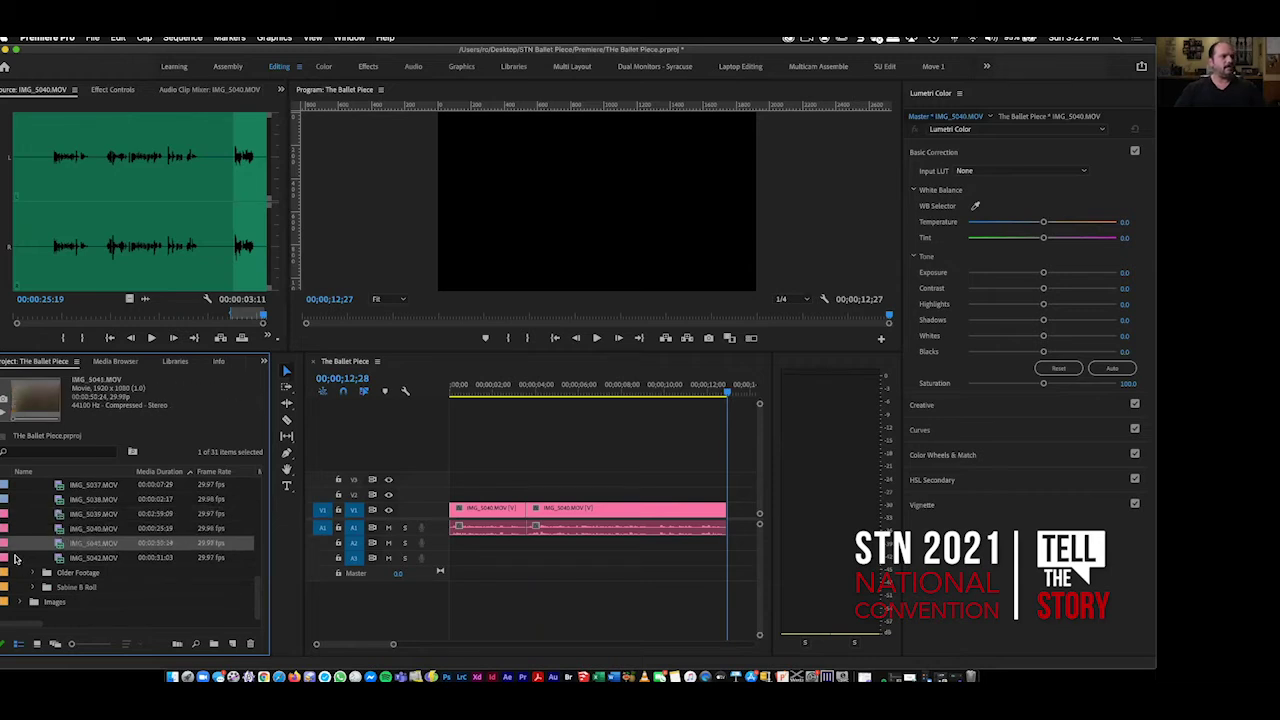
pyautogui.doubleClick(58, 545)
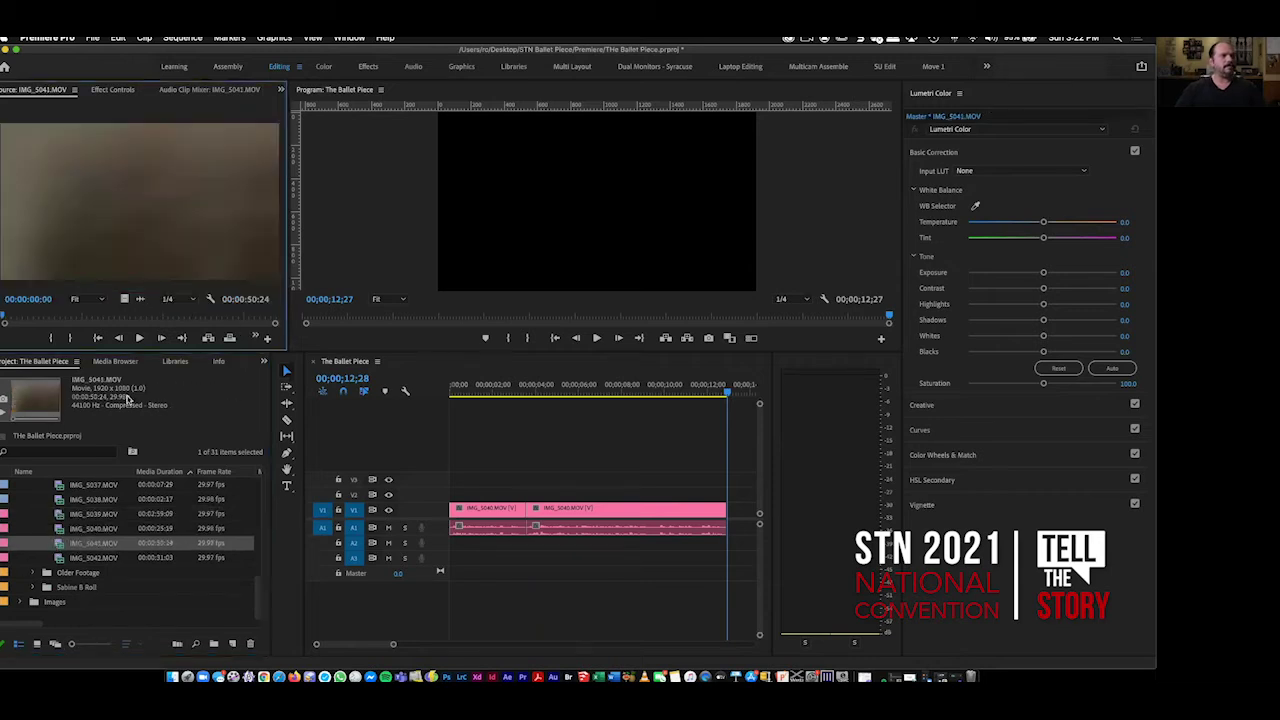
# Switch the Source Monitor display of IMG_5041.MOV to the audio waveform.
pyautogui.click(211, 299)
pyautogui.click(246, 347)
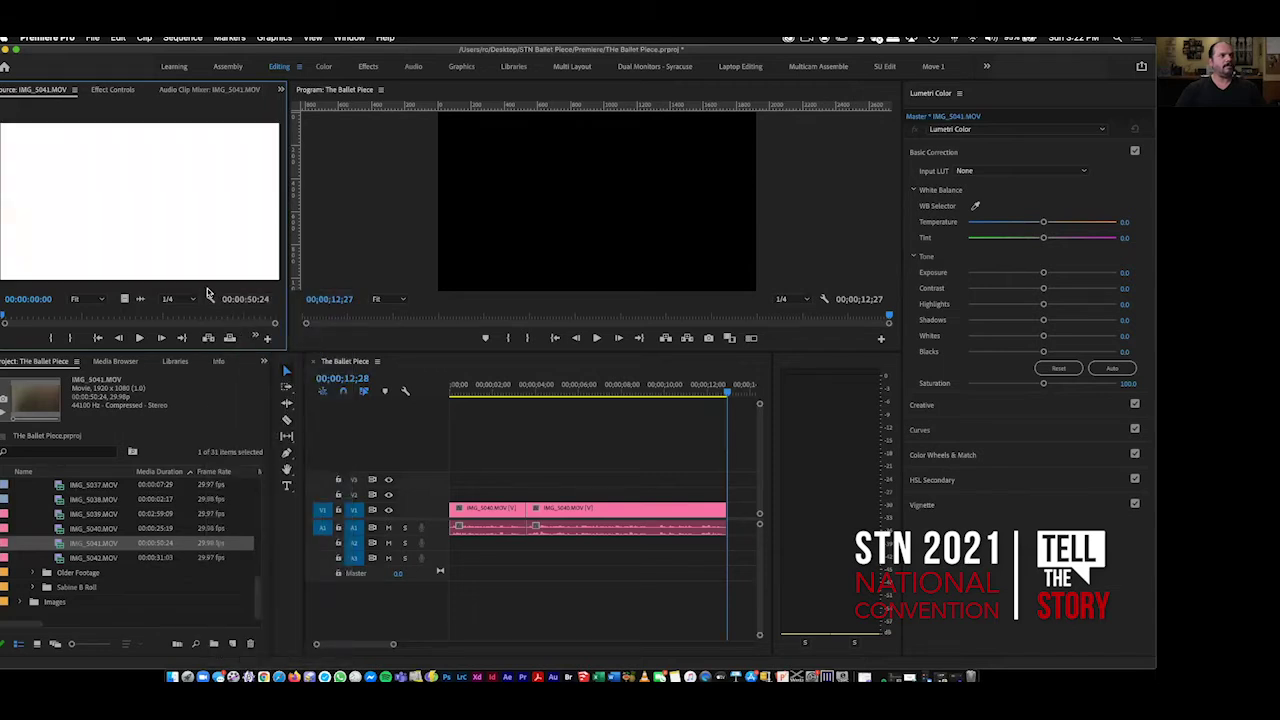
pyautogui.click(208, 295)
pyautogui.click(233, 337)
# Play IMG_5041.MOV and mark an In point at 00:00:19:07, where the third spoken section starts.
pyautogui.click(98, 246)
pyautogui.press('space')
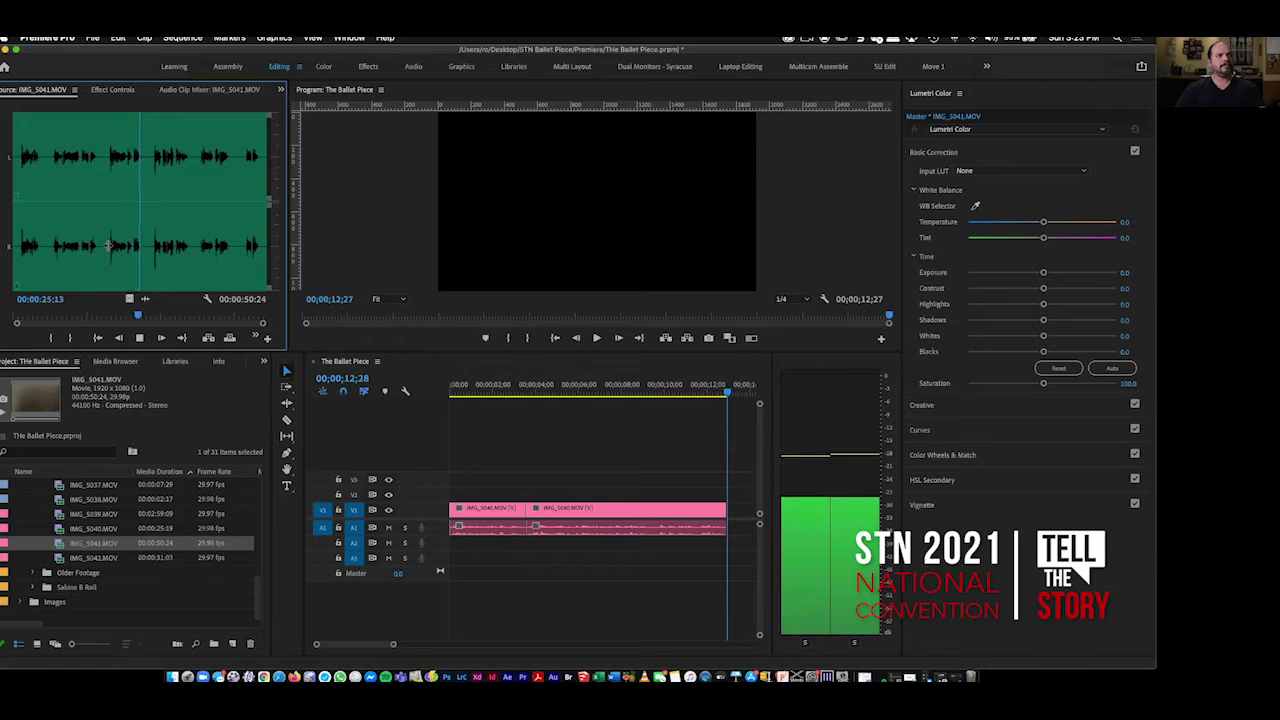
pyautogui.press('space')
pyautogui.click(107, 245)
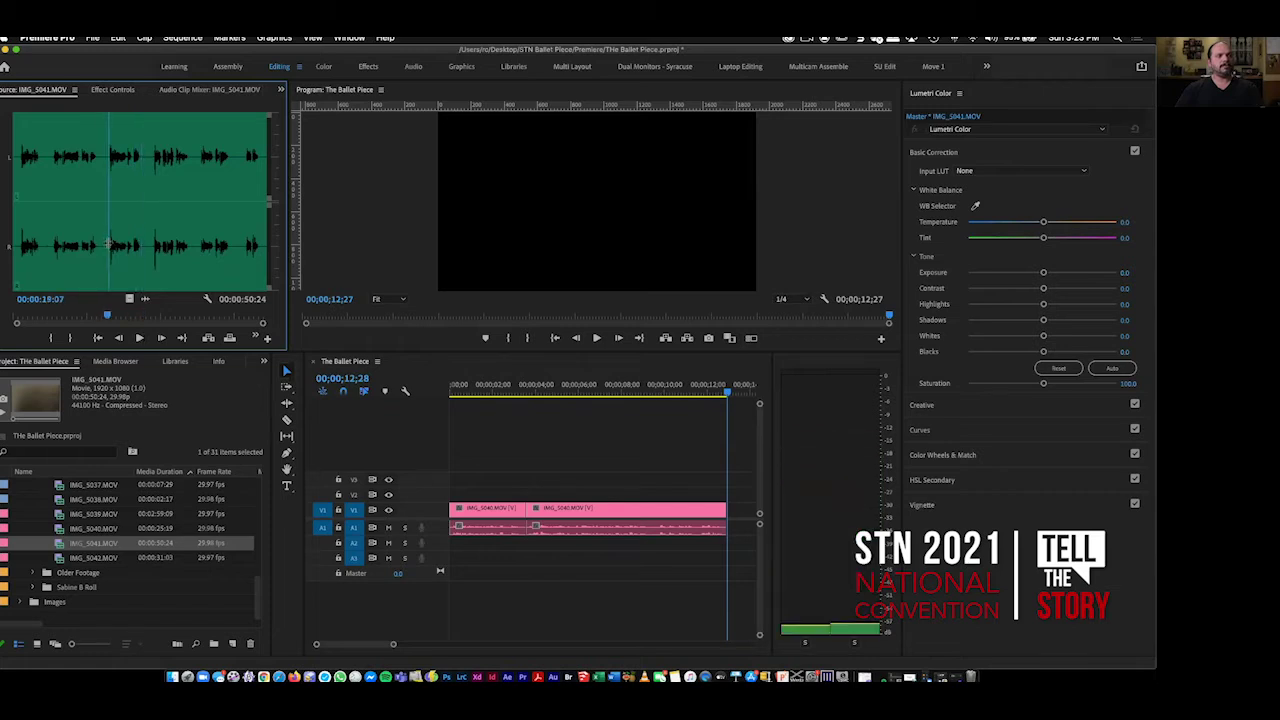
pyautogui.press('i')
# Mark the Out point of IMG_5041.MOV at 00:00:25:27 and overwrite the marked section at the end of The Ballet Piece sequence.
pyautogui.click(138, 225)
pyautogui.press('space')
pyautogui.press('j')
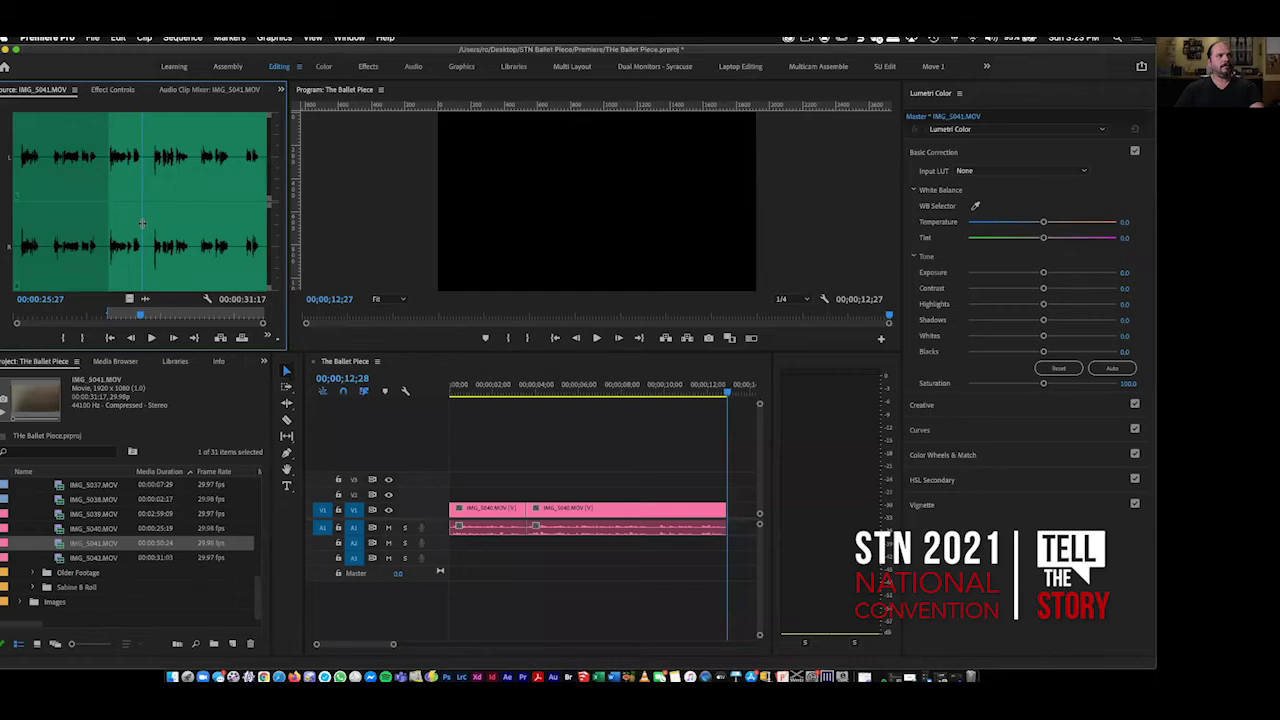
pyautogui.press('o')
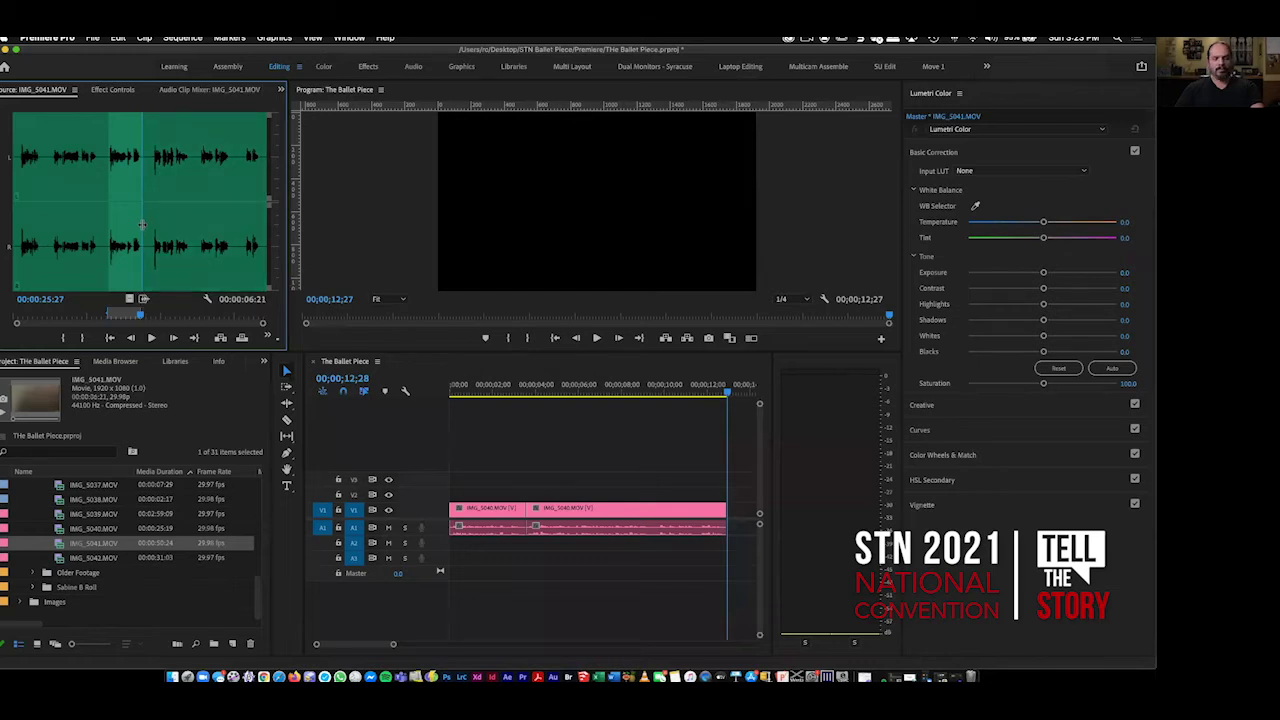
pyautogui.press('.')
# Fit the whole sequence in the Timeline and play it from the beginning to review the assembled soundbites.
pyautogui.press('\\')
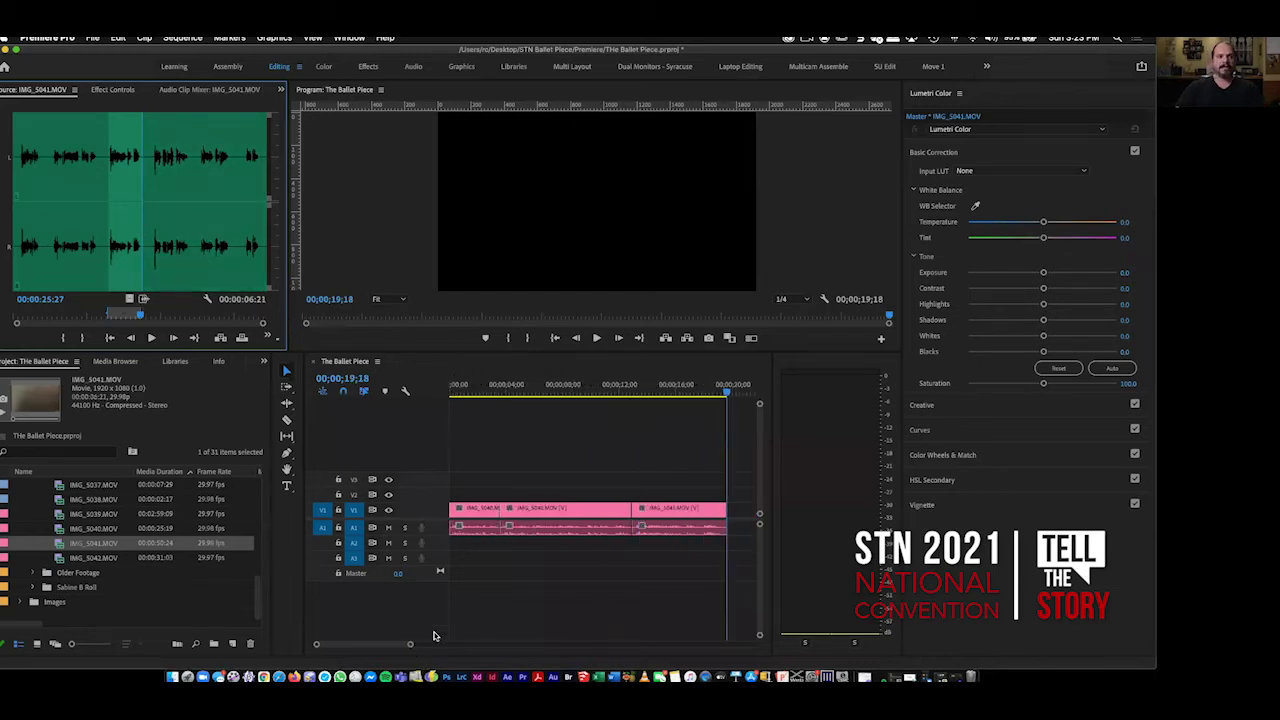
pyautogui.click(453, 390)
pyautogui.press('space')
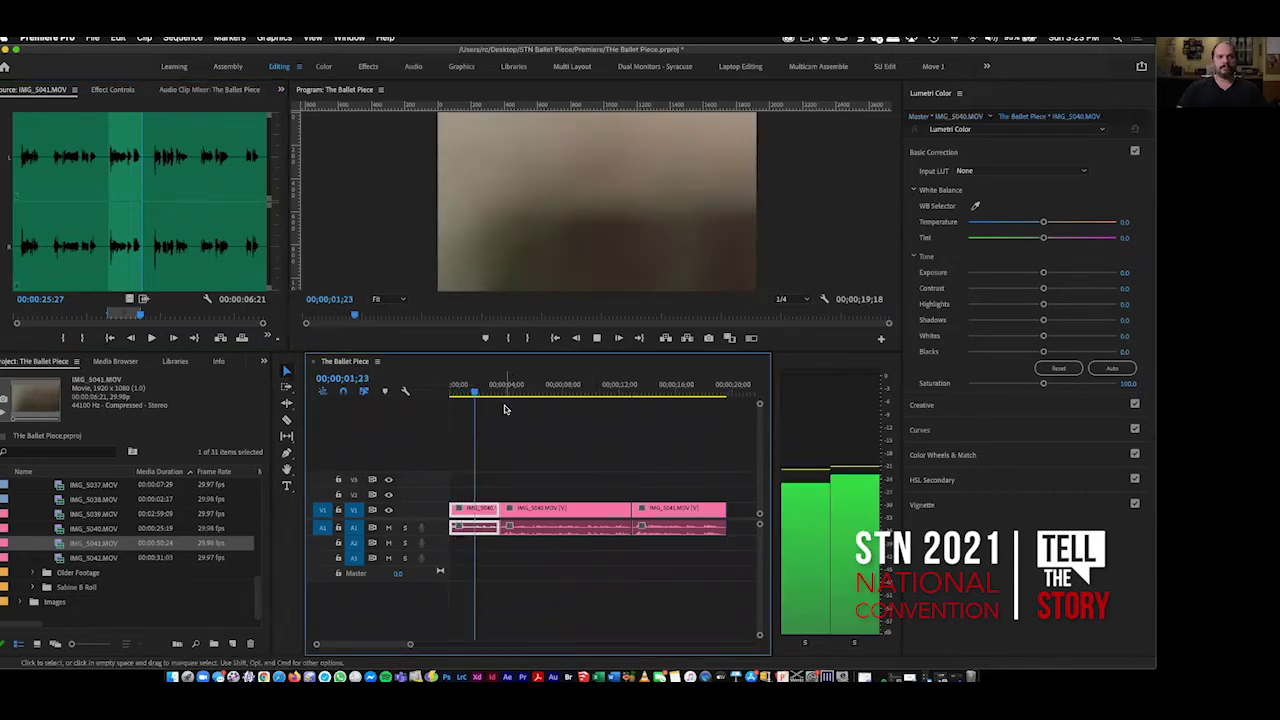
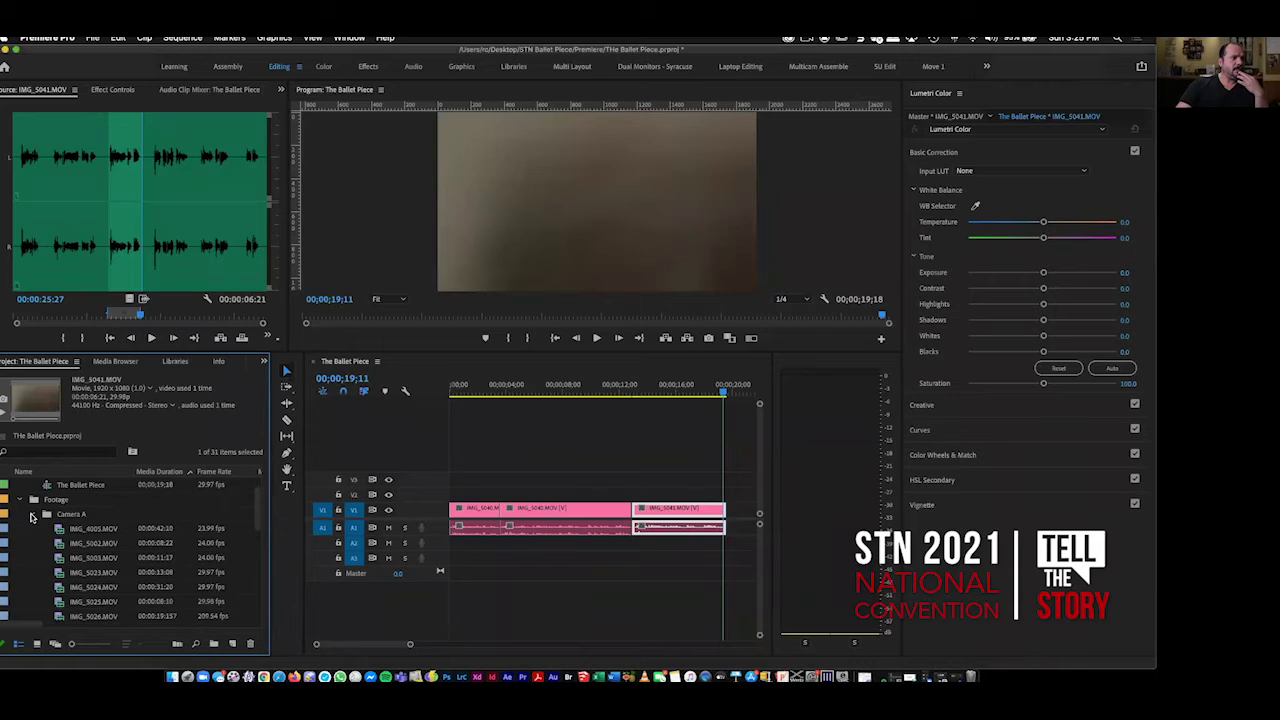
# Open IMG_5039.MOV in the Source Monitor and switch its display to the audio waveform.
pyautogui.scroll(-10, 62, 535)
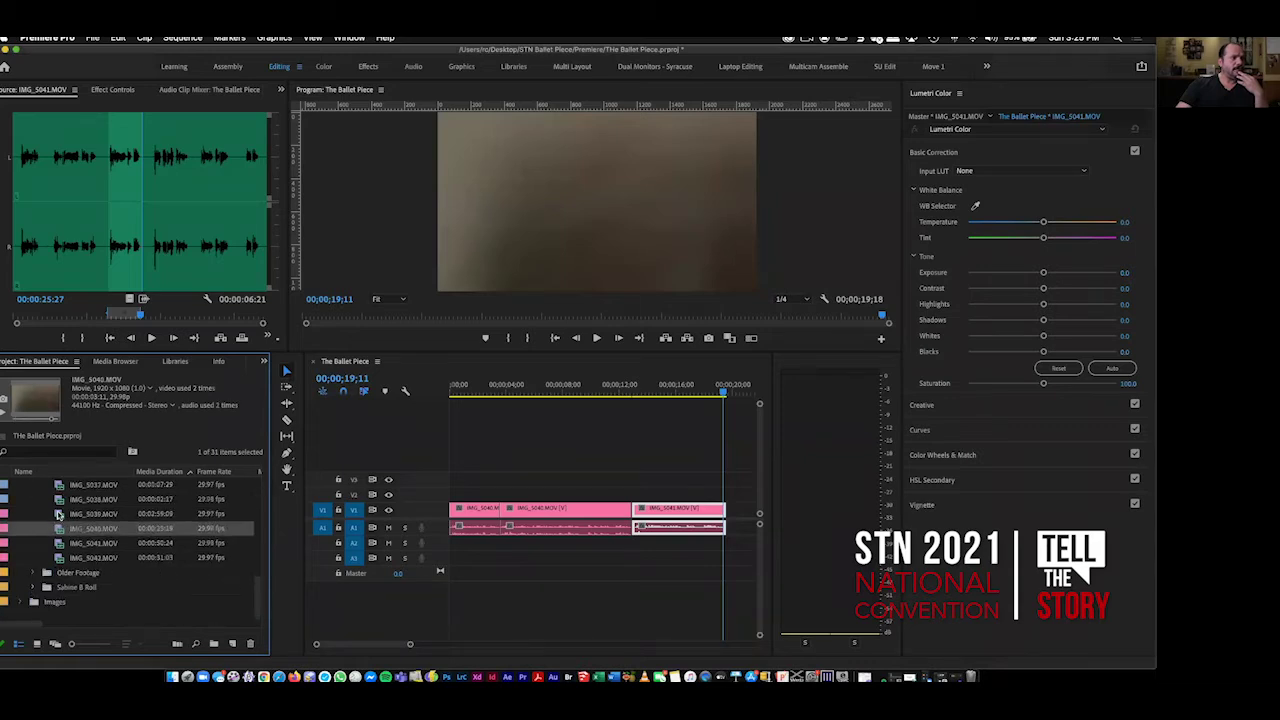
pyautogui.click(59, 514)
pyautogui.doubleClick(60, 514)
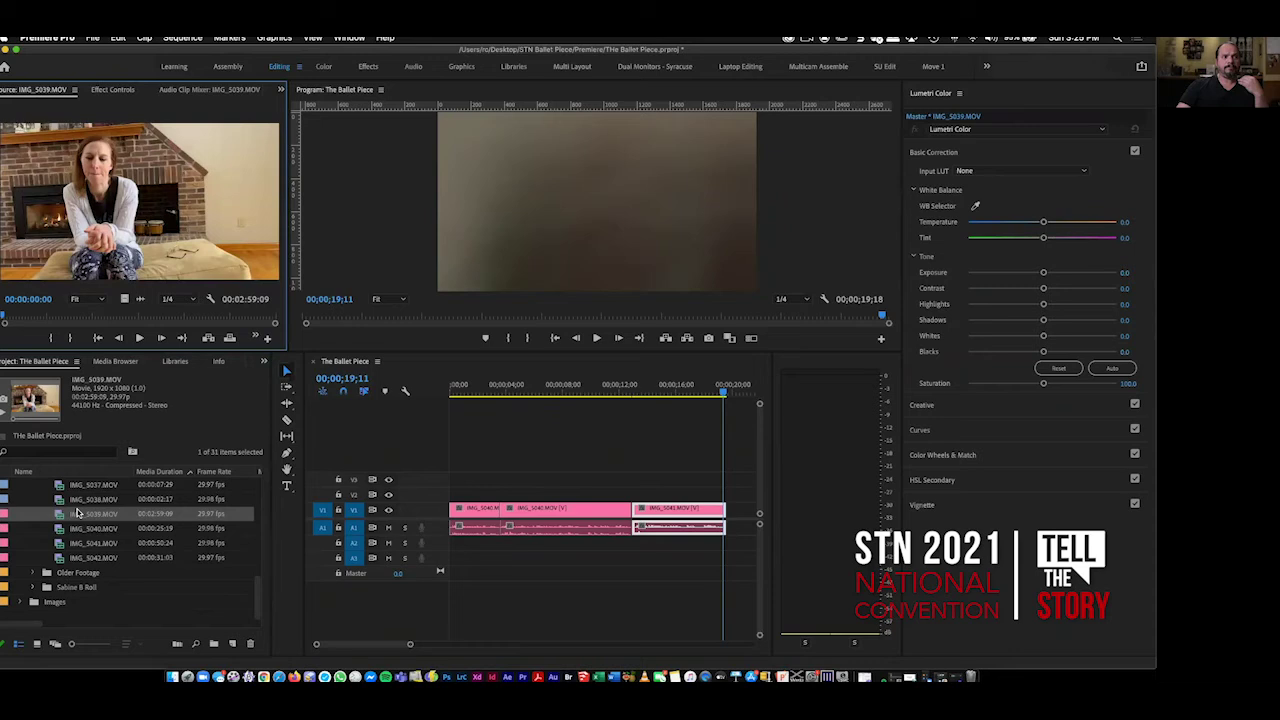
pyautogui.moveTo(503, 391)
pyautogui.mouseDown()
pyautogui.moveTo(440, 394)
pyautogui.moveTo(502, 397)
pyautogui.mouseUp()
pyautogui.click(523, 428)
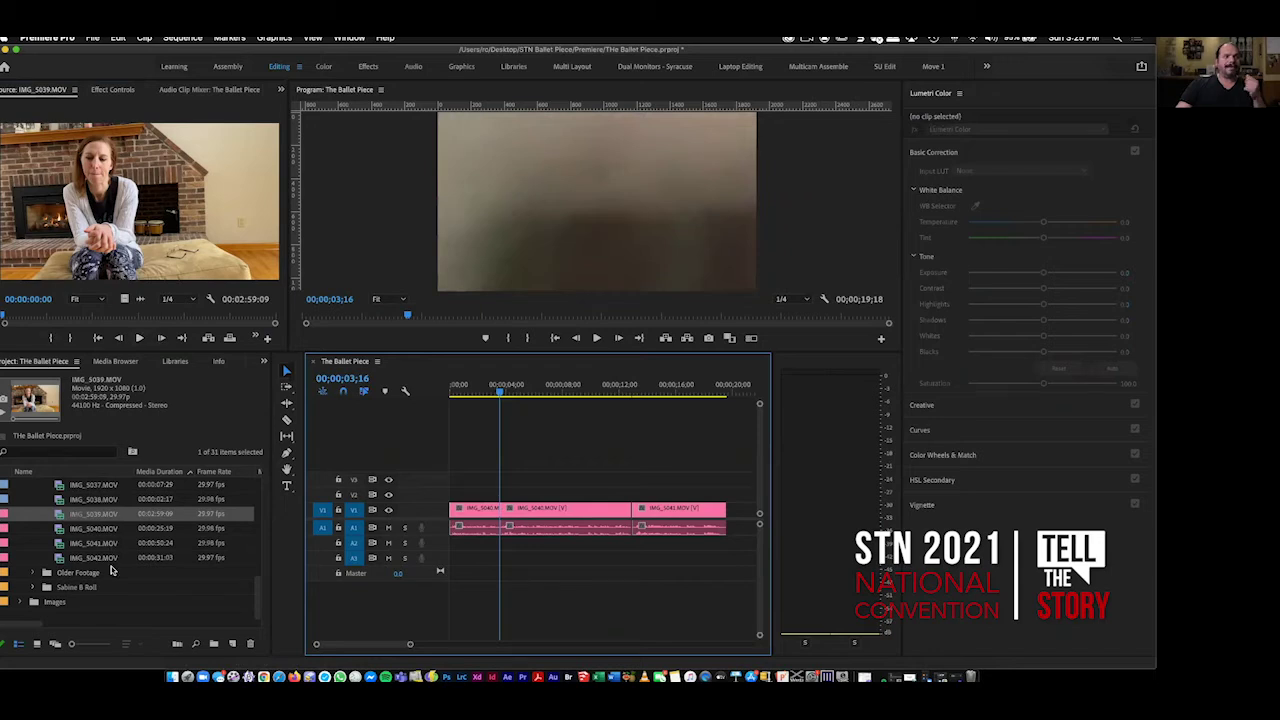
pyautogui.scroll(2, 111, 580)
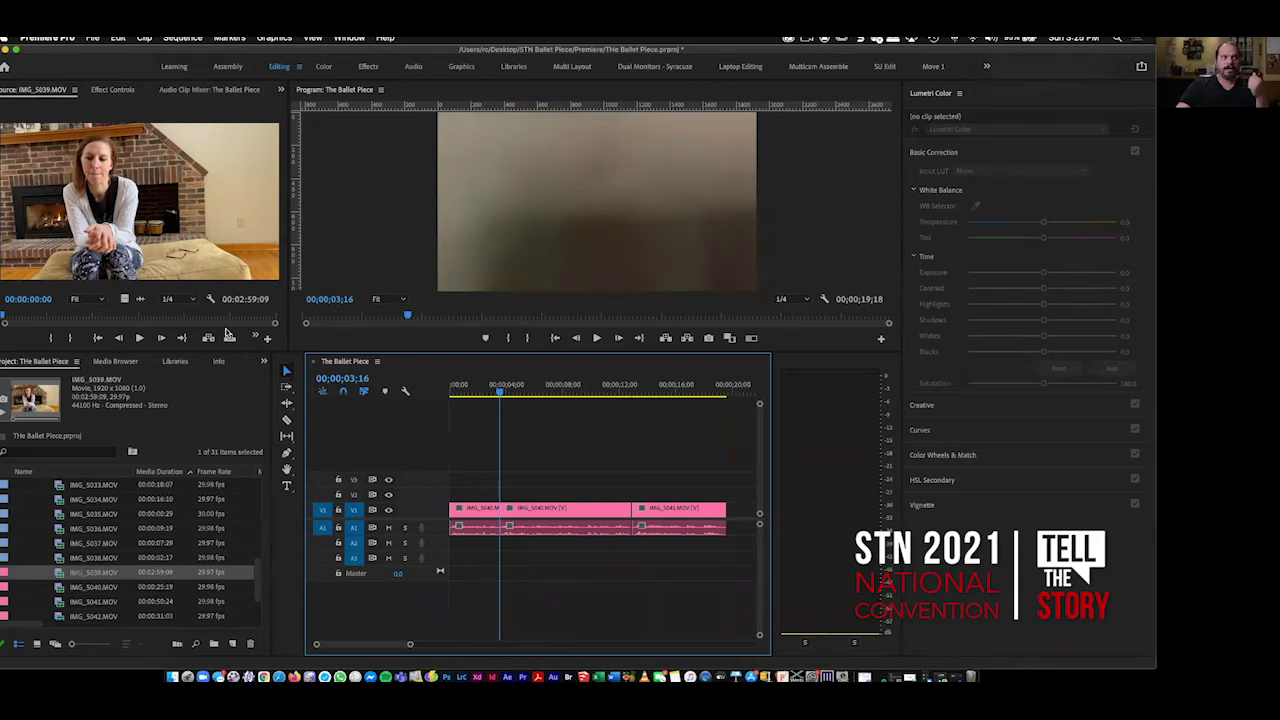
pyautogui.click(211, 299)
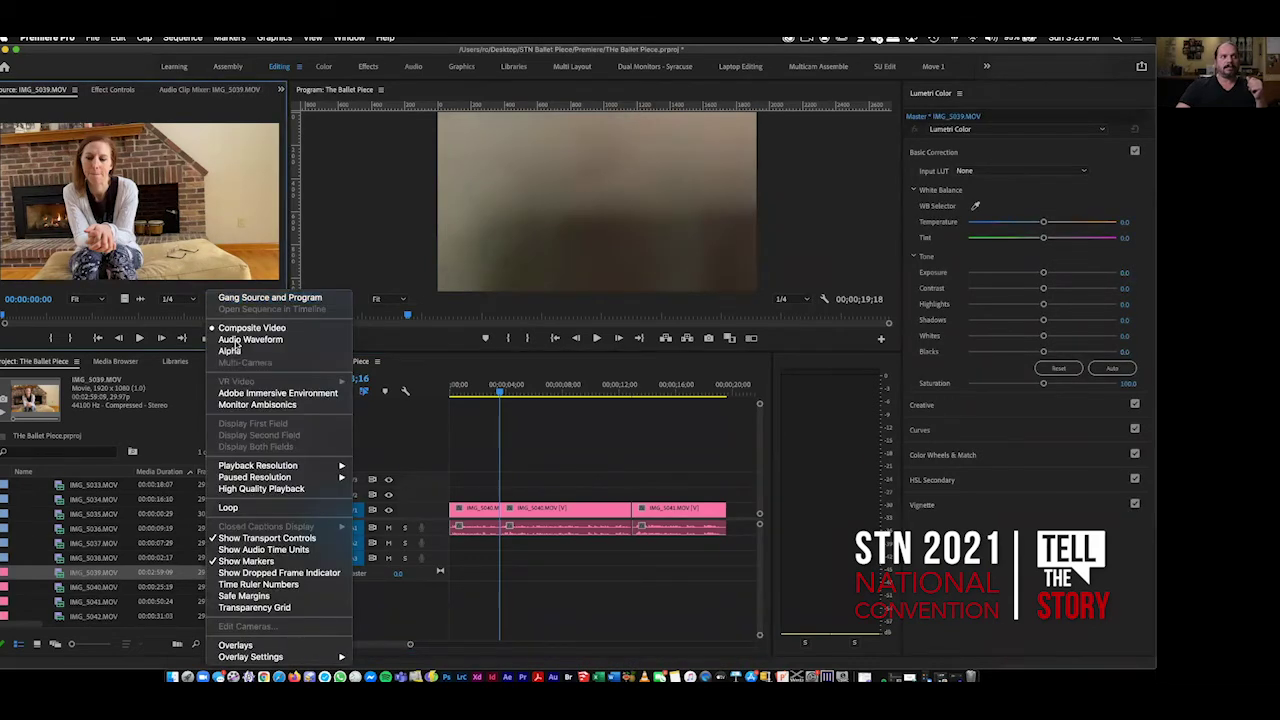
pyautogui.click(230, 341)
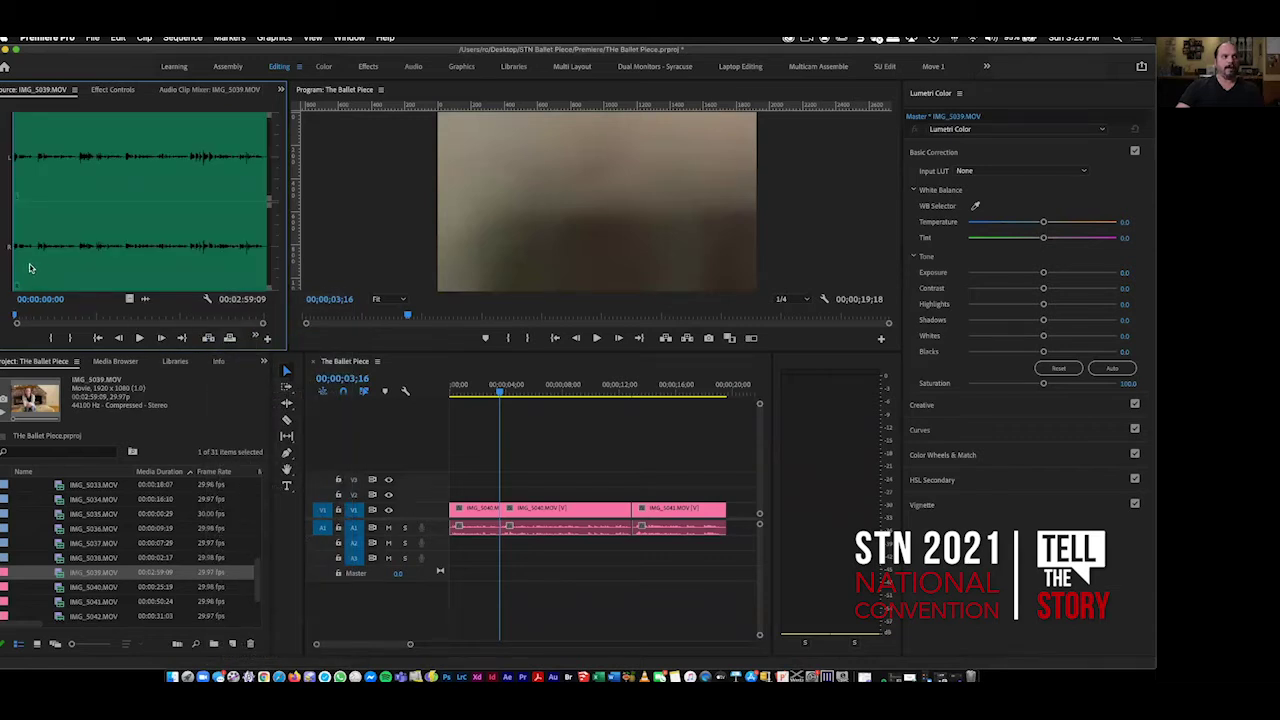
# Mark the opening soundbite of IMG_5039.MOV with an In point at 00:00:04:22 and an Out point at 00:00:13:29.
pyautogui.press('space')
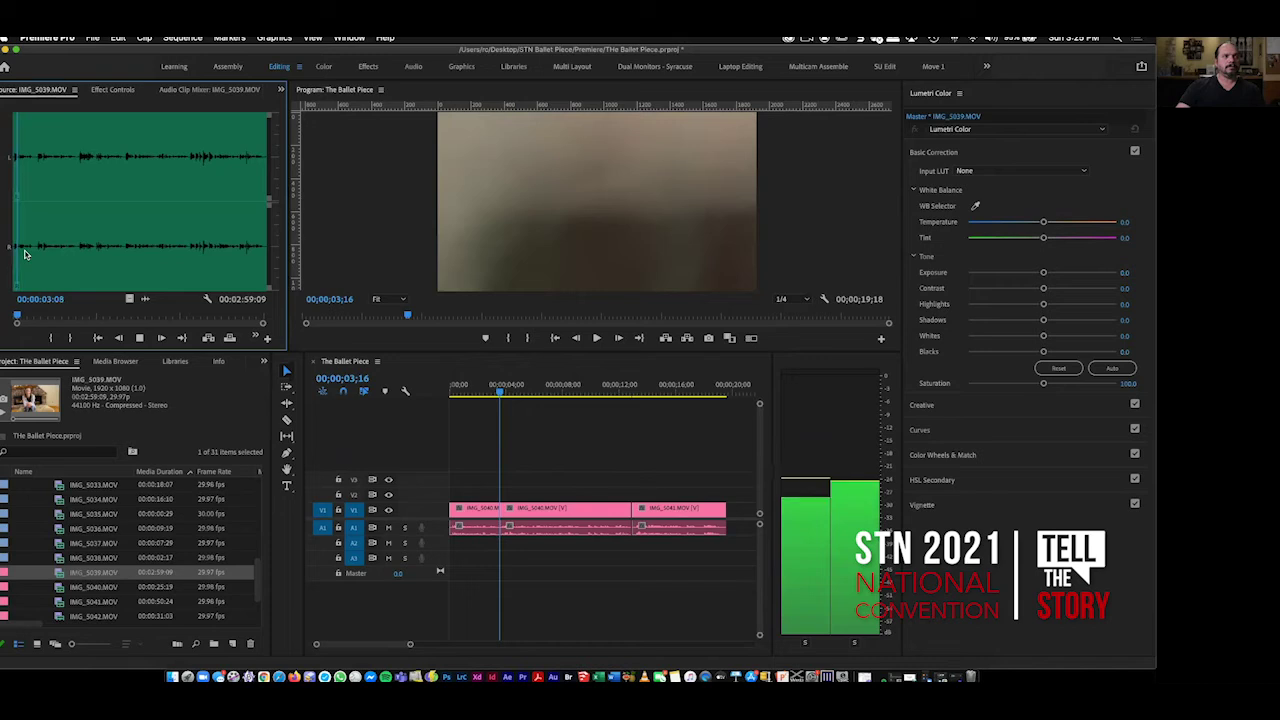
pyautogui.press('space')
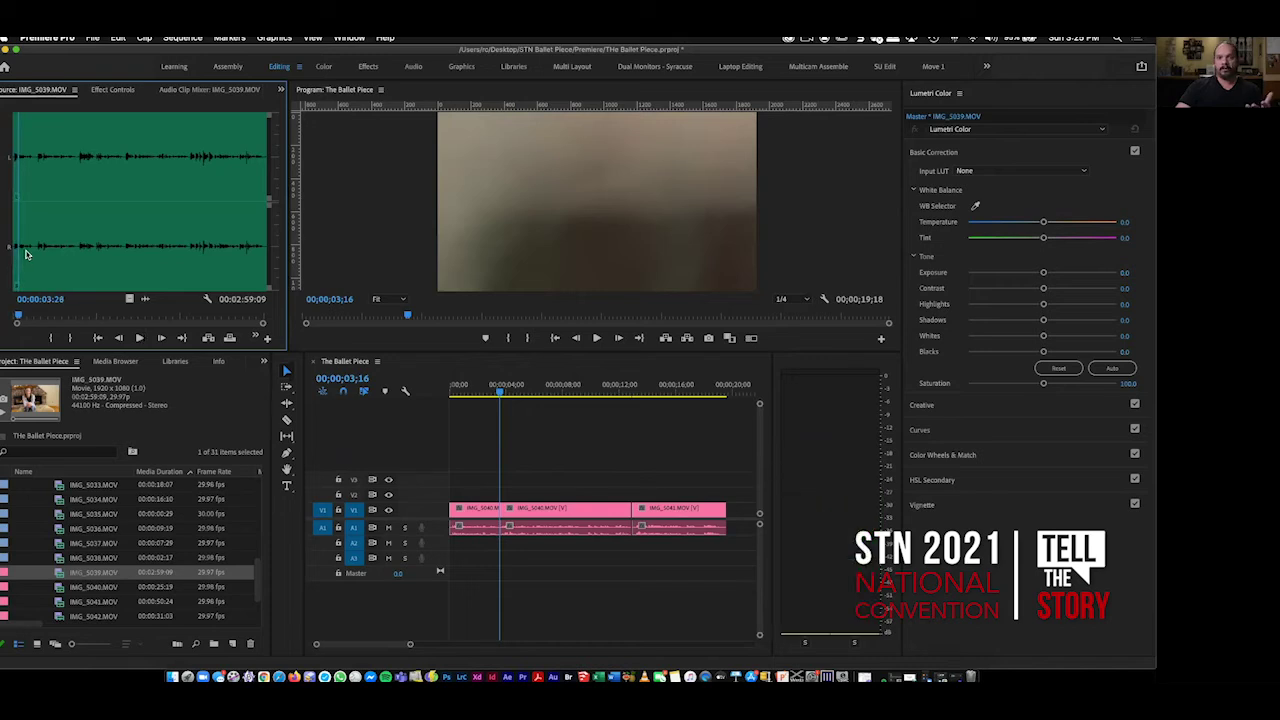
pyautogui.press('space')
pyautogui.press('space')
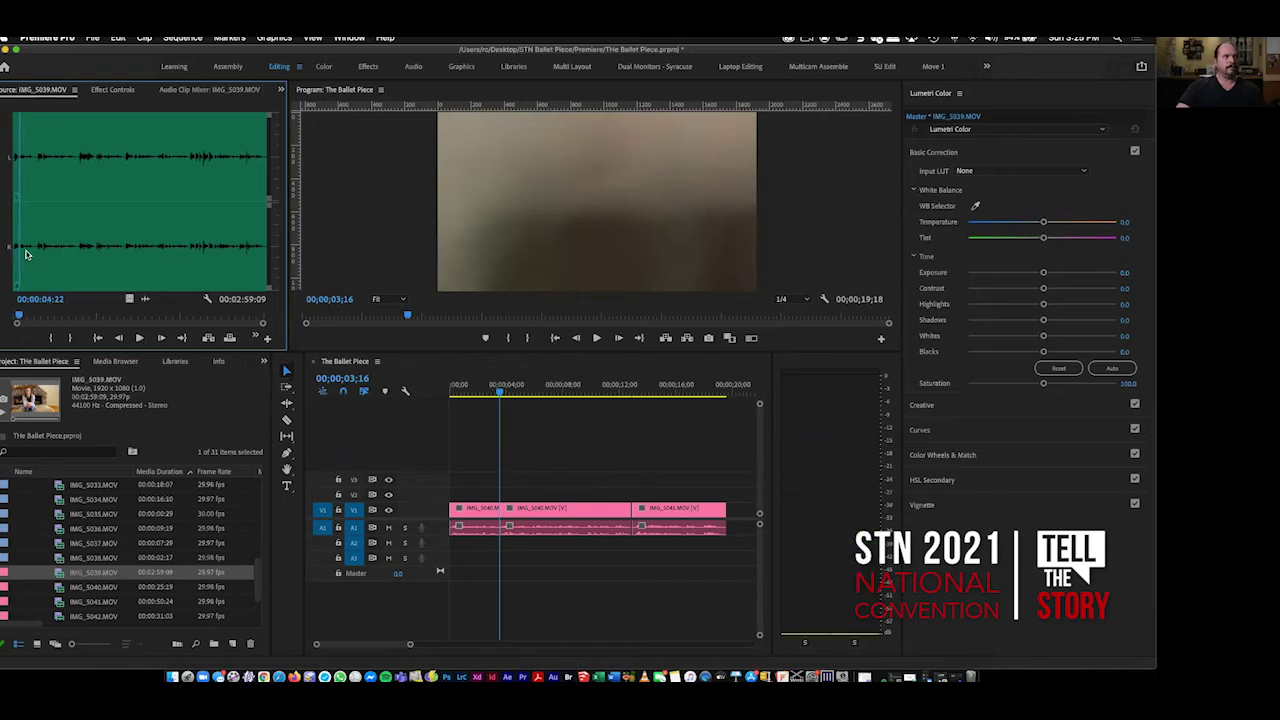
pyautogui.press('space')
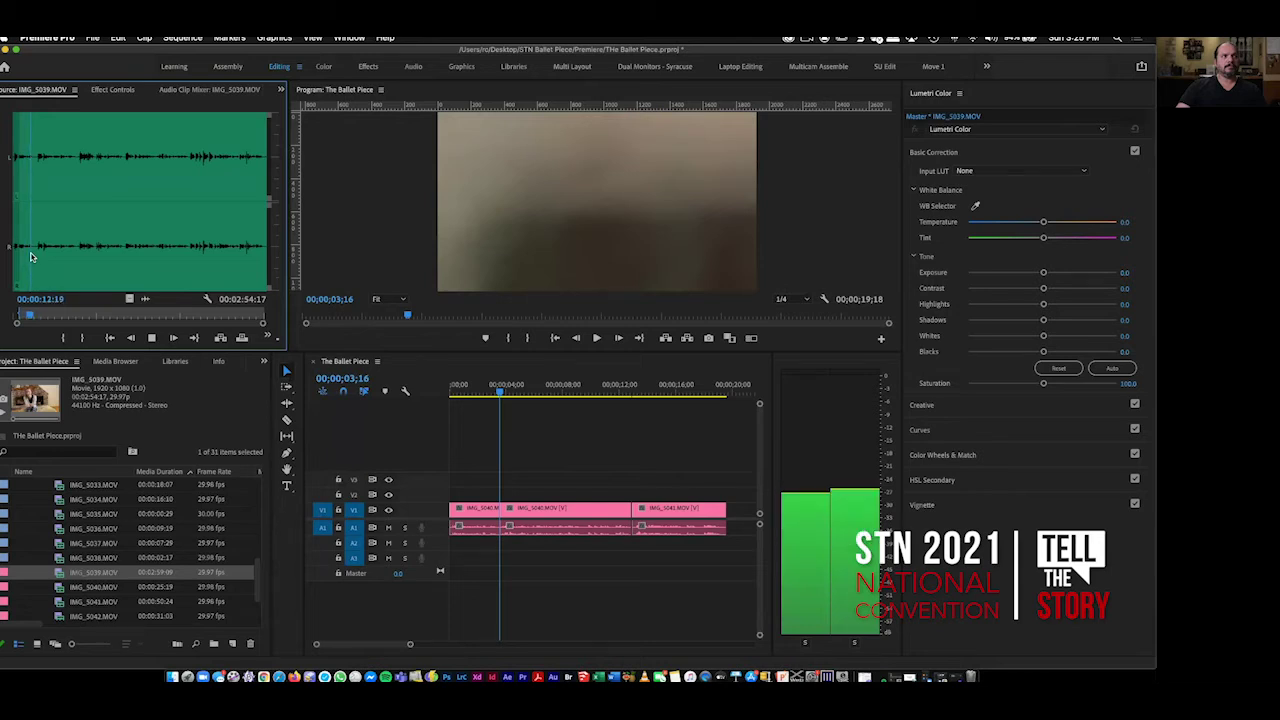
pyautogui.press('space')
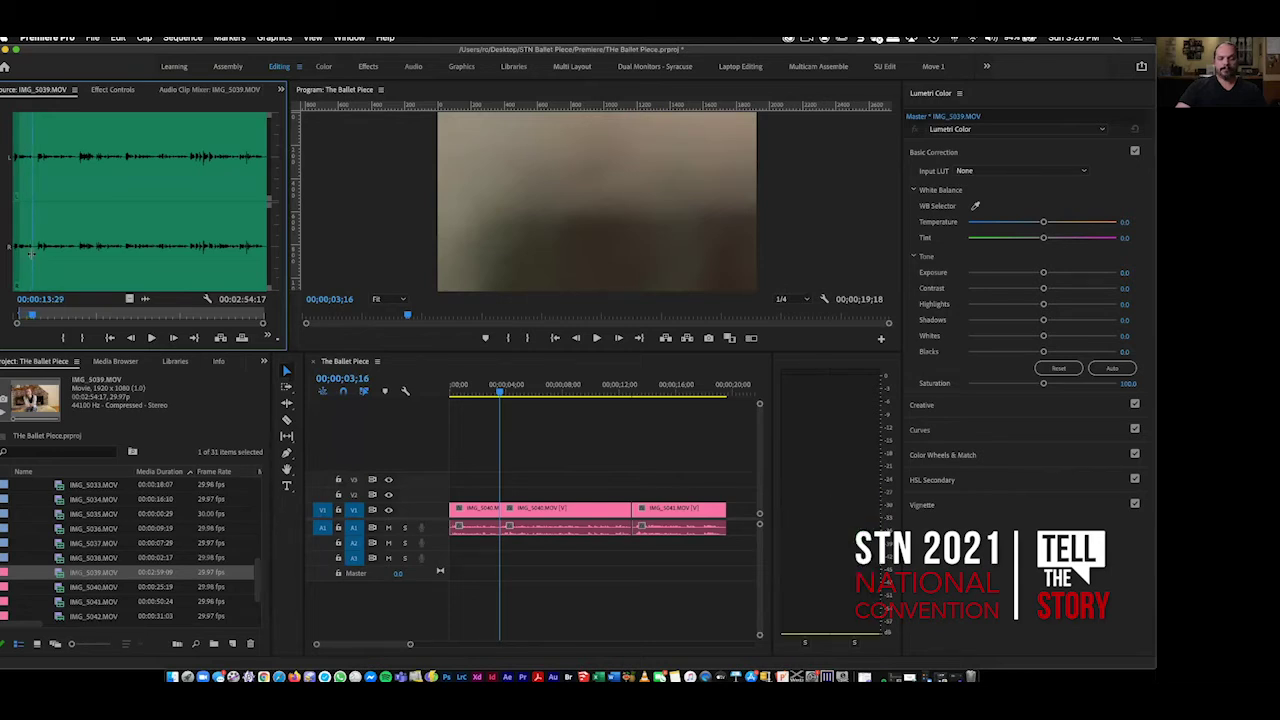
pyautogui.press('o')
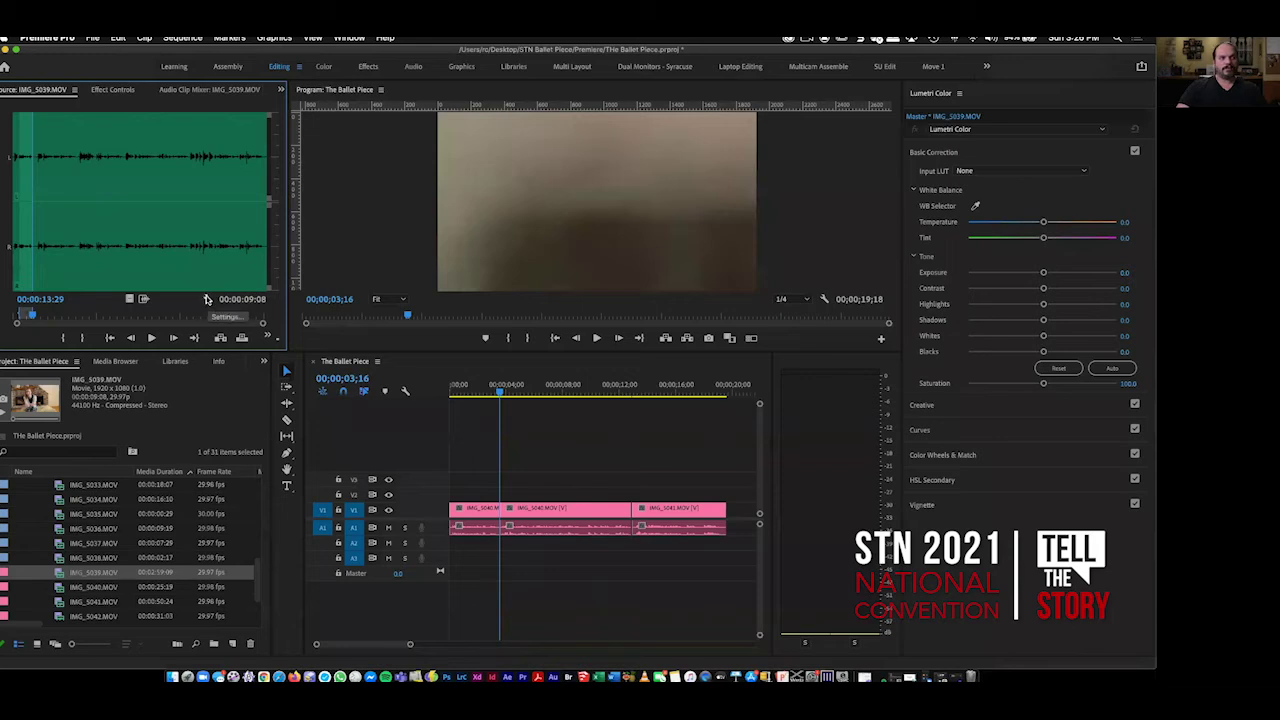
# Return the Source Monitor to composite video and collapse the Camera A and Footage bins.
pyautogui.click(208, 300)
pyautogui.click(240, 328)
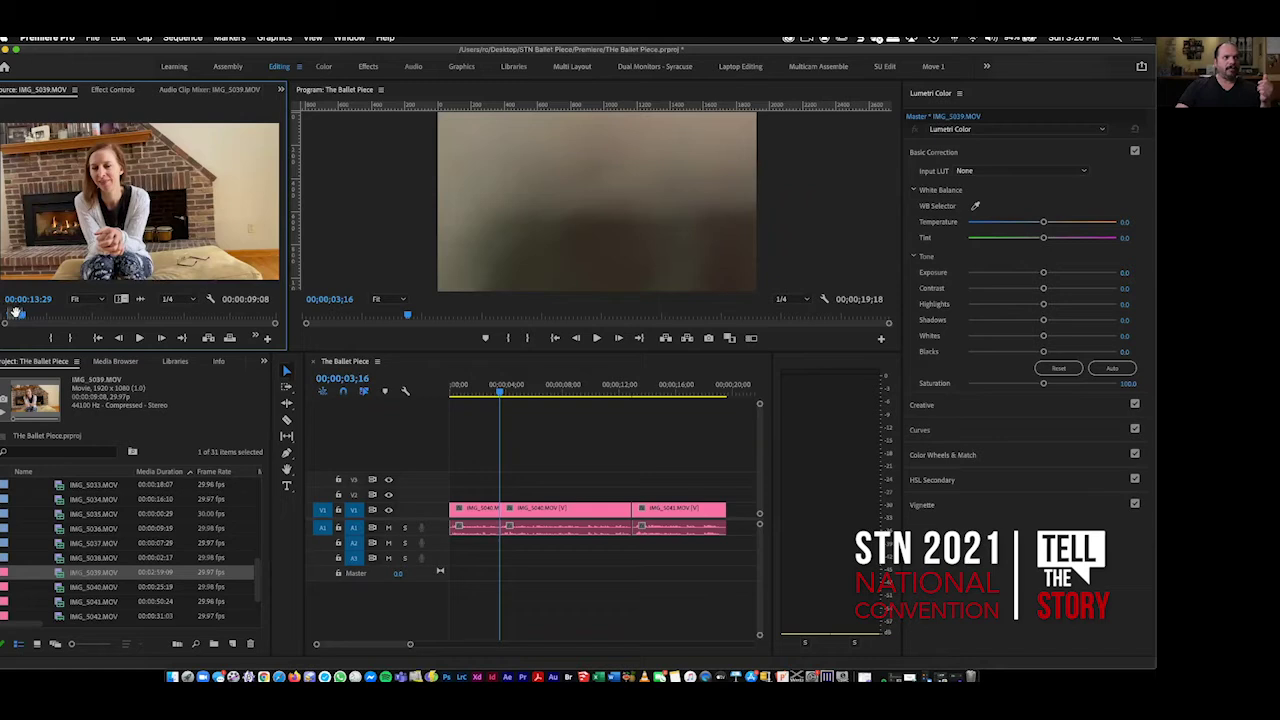
pyautogui.scroll(10, 107, 537)
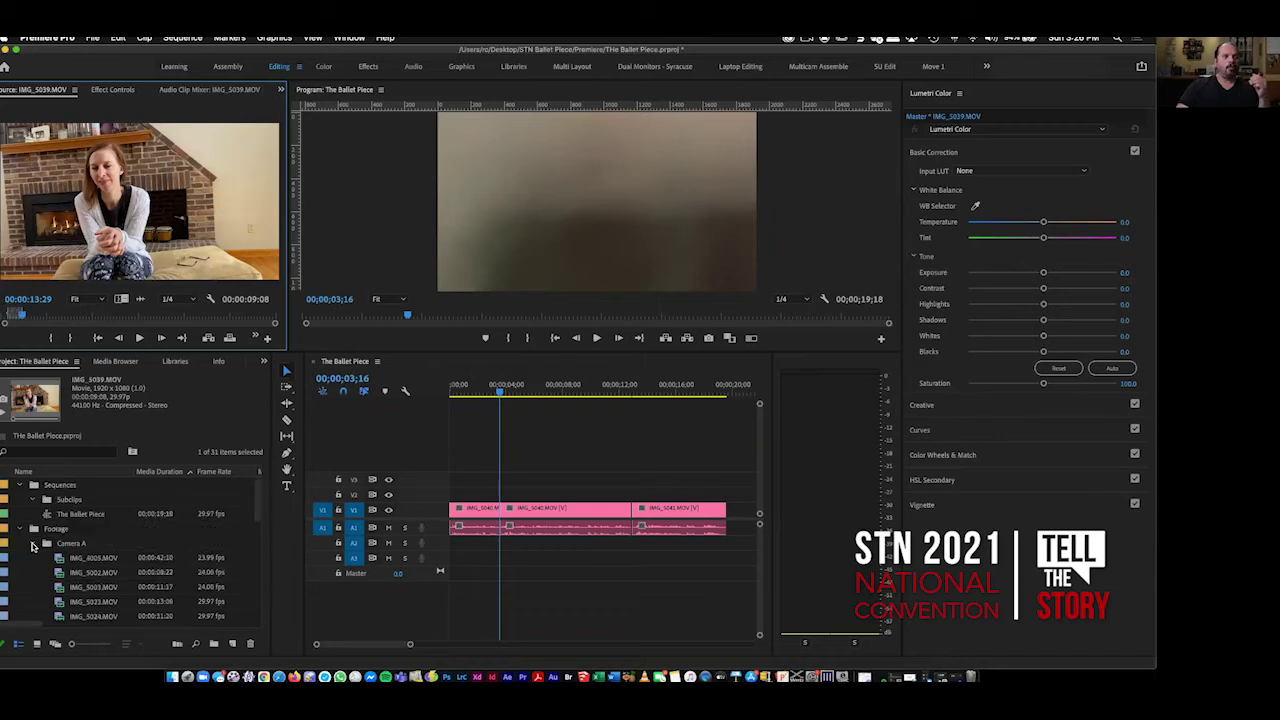
pyautogui.click(36, 544)
pyautogui.click(19, 529)
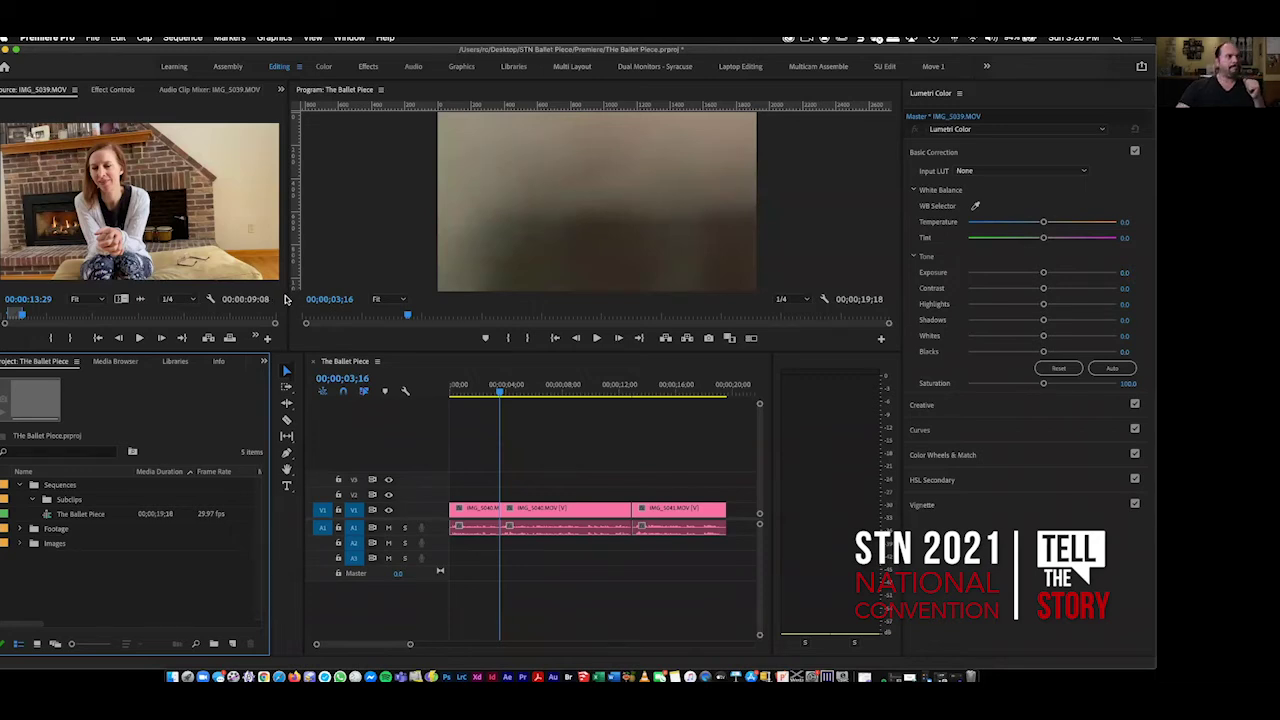
# Try adding the marked section of IMG_5039.MOV directly to the Subclips bin and delete the resulting clip.
pyautogui.click(108, 228)
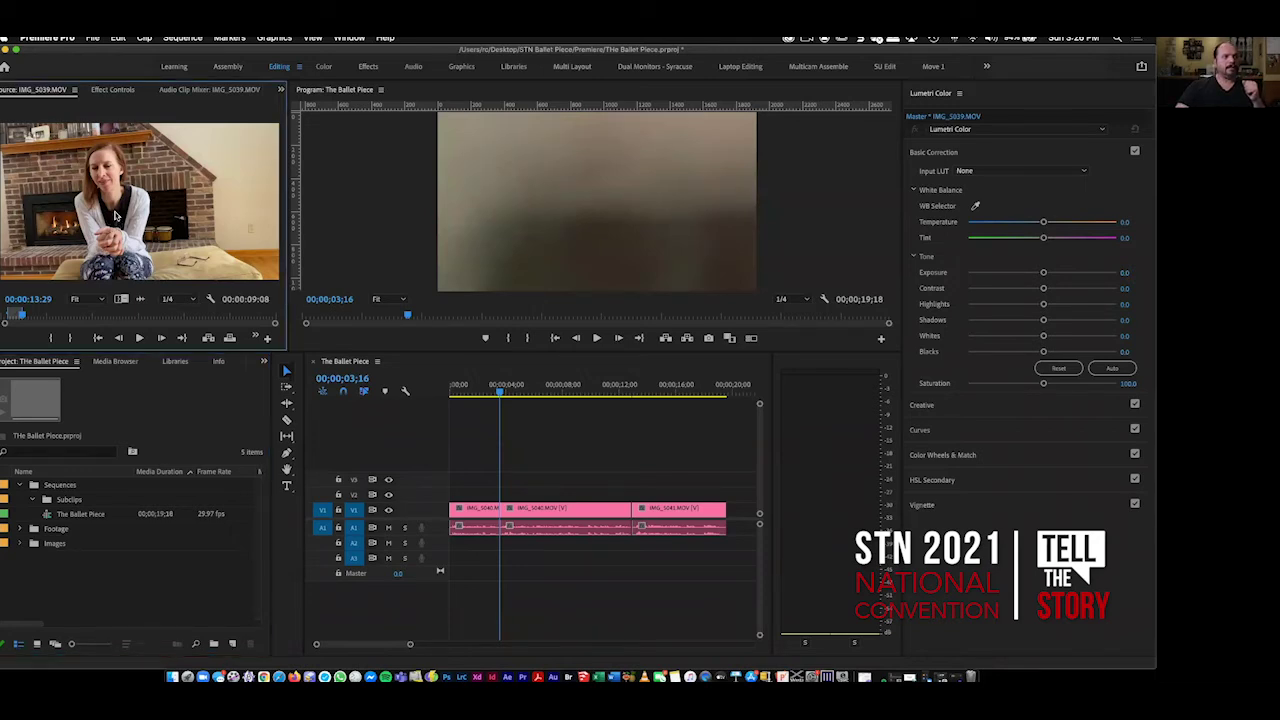
pyautogui.moveTo(68, 500); pyautogui.dragTo(99, 502)
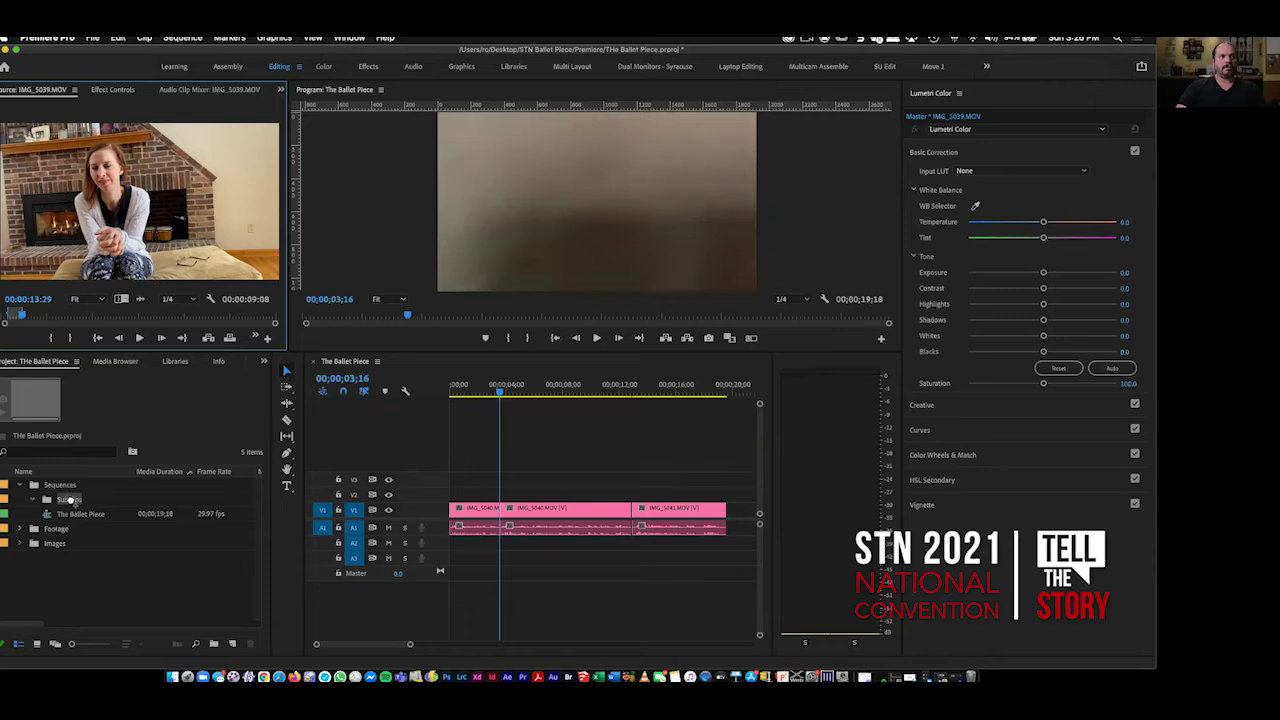
pyautogui.click(70, 500)
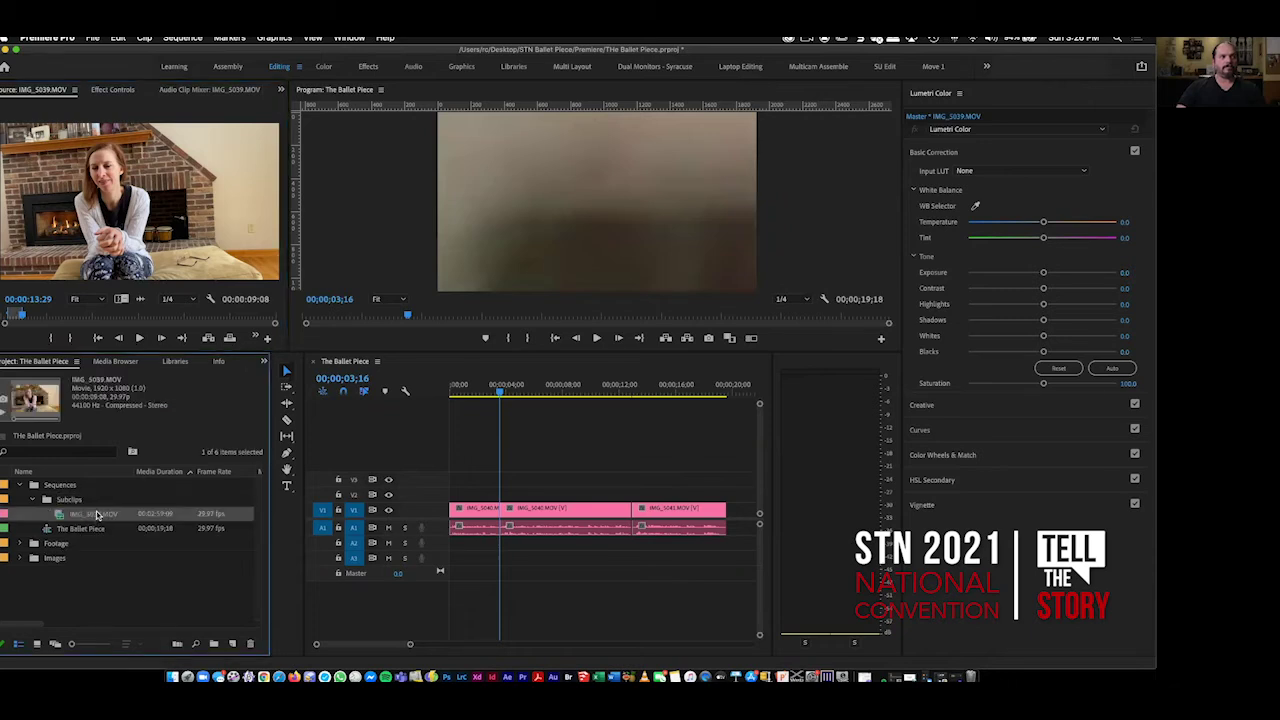
pyautogui.press('BackSpace')
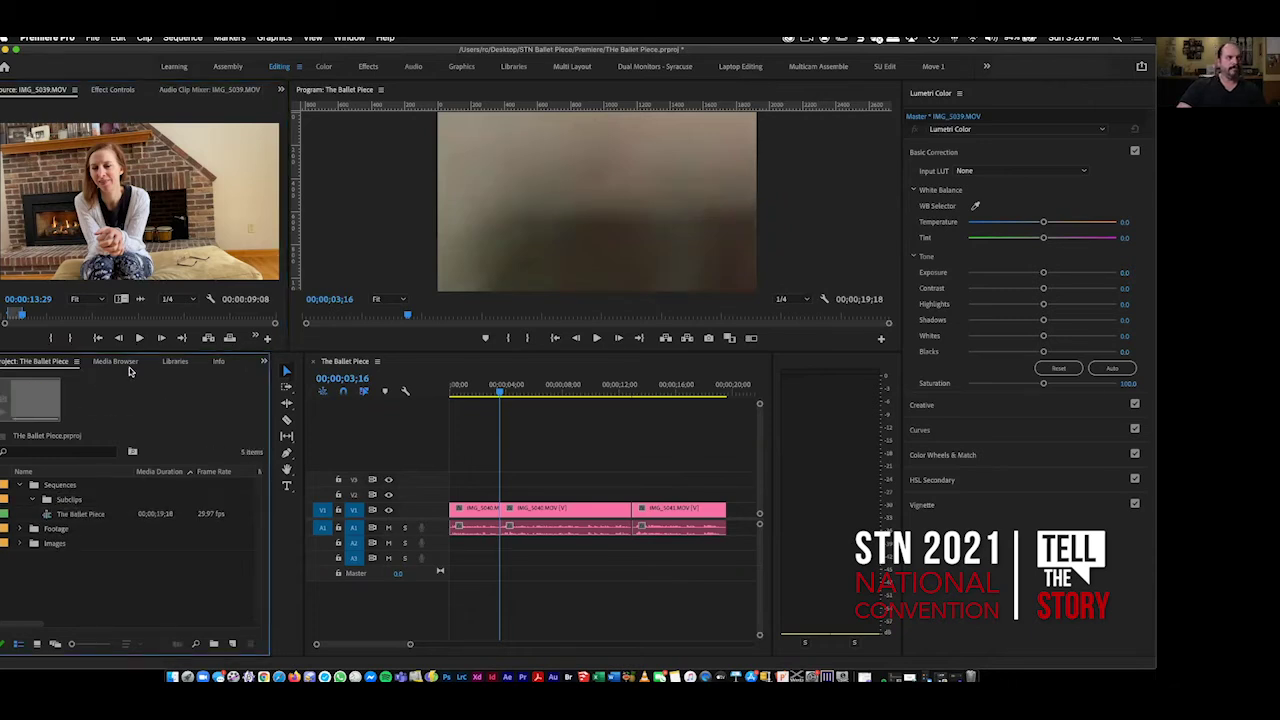
# Make a subclip of the marked section in the Subclips bin, named with the interviewee's first name plus "My Heart Passion", and widen the Name column.
pyautogui.rightClick(89, 188)
pyautogui.click(64, 500)
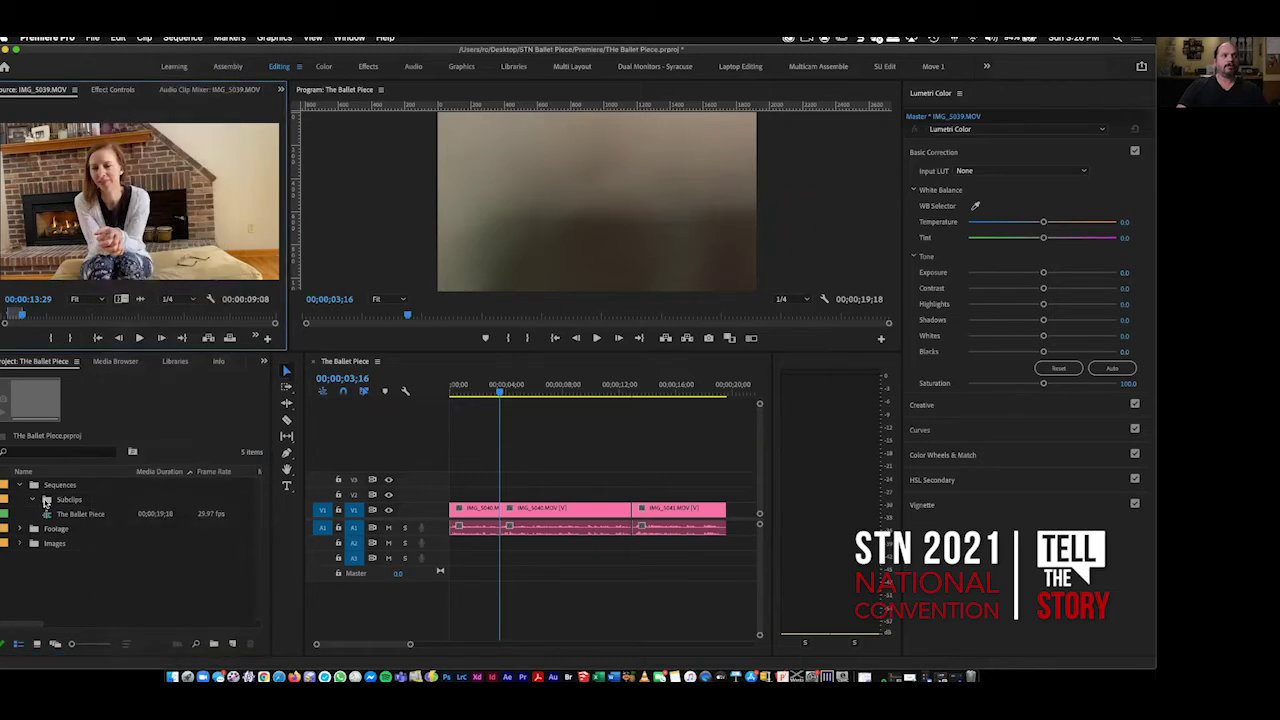
pyautogui.click(65, 500)
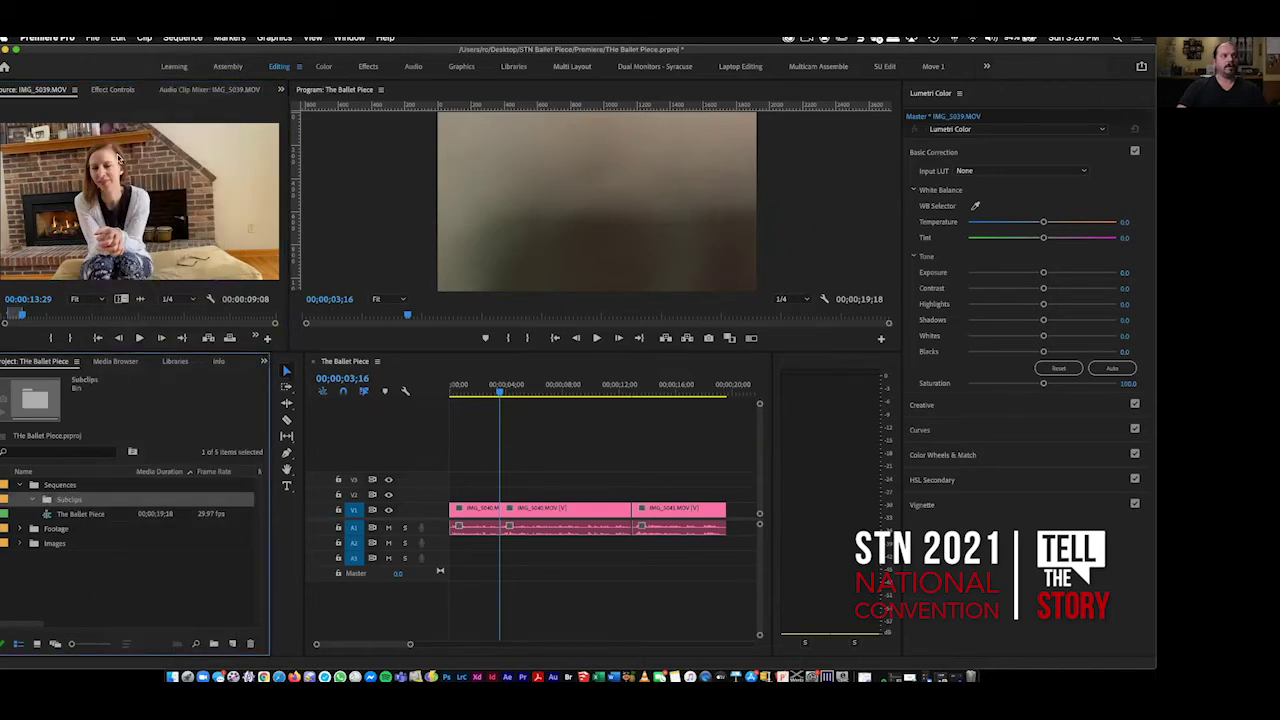
pyautogui.rightClick(118, 157)
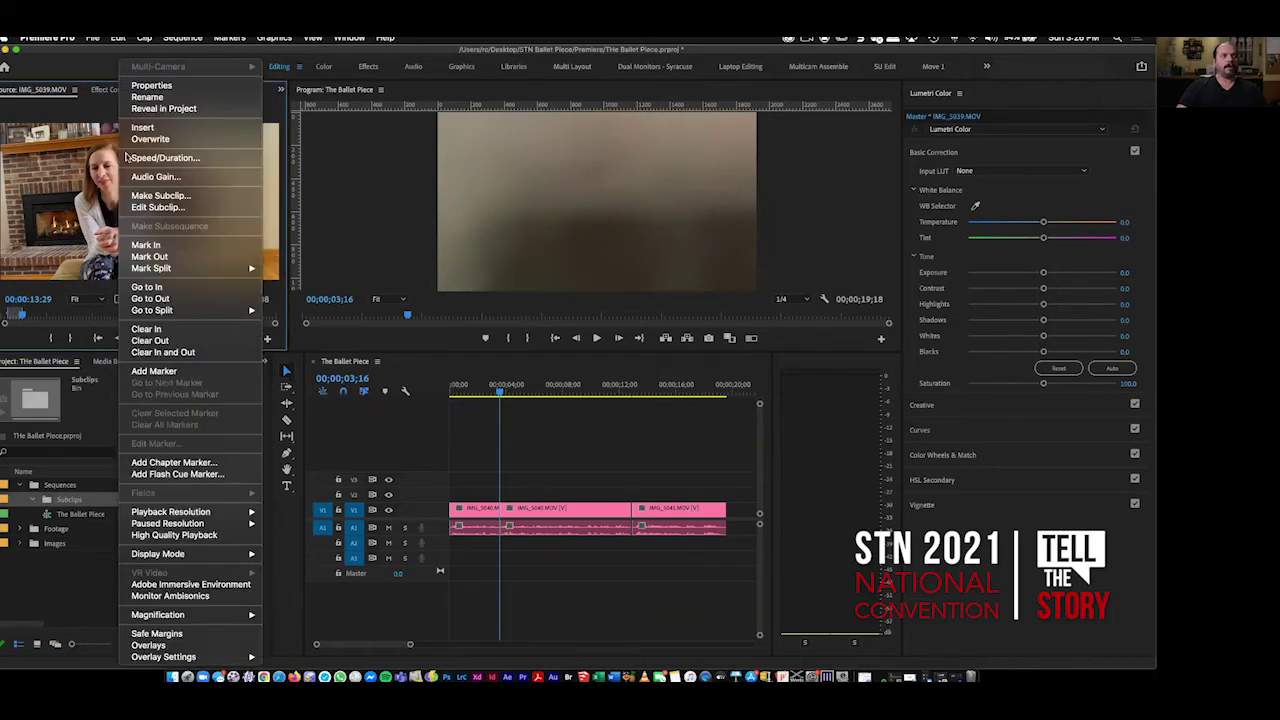
pyautogui.click(160, 196)
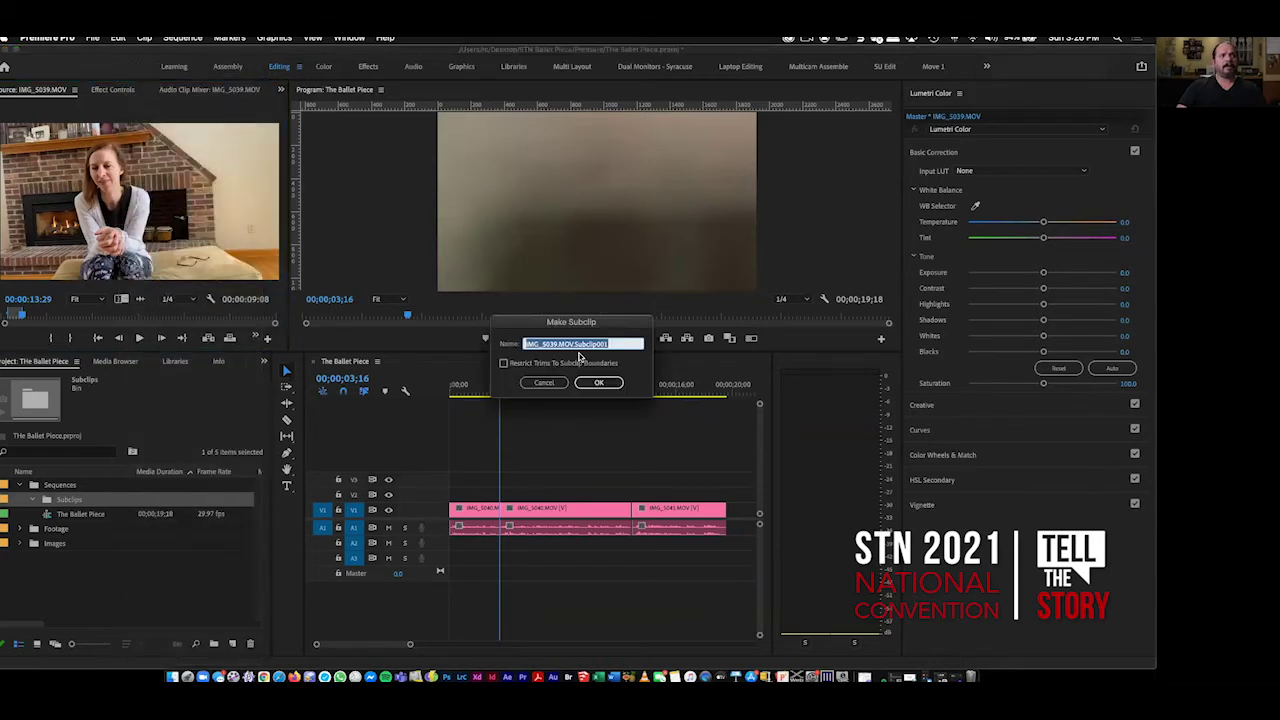
pyautogui.write('Jenn - My Heart Passion')
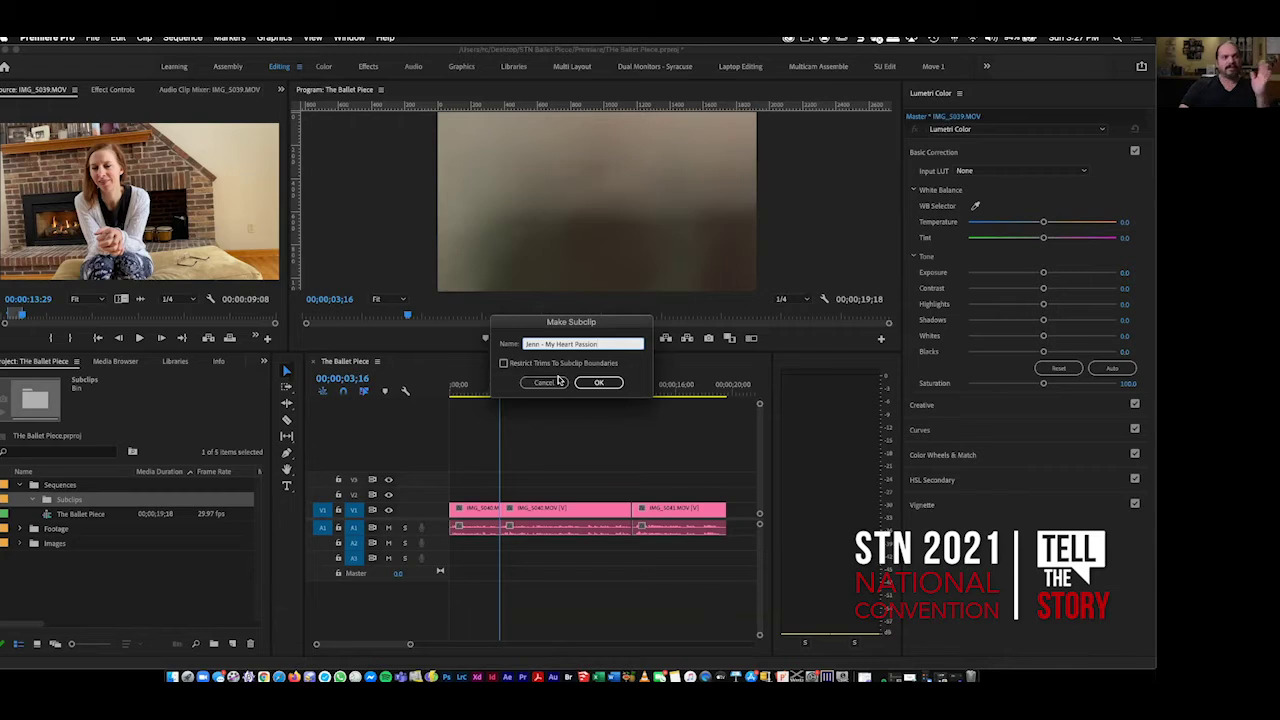
pyautogui.click(604, 388)
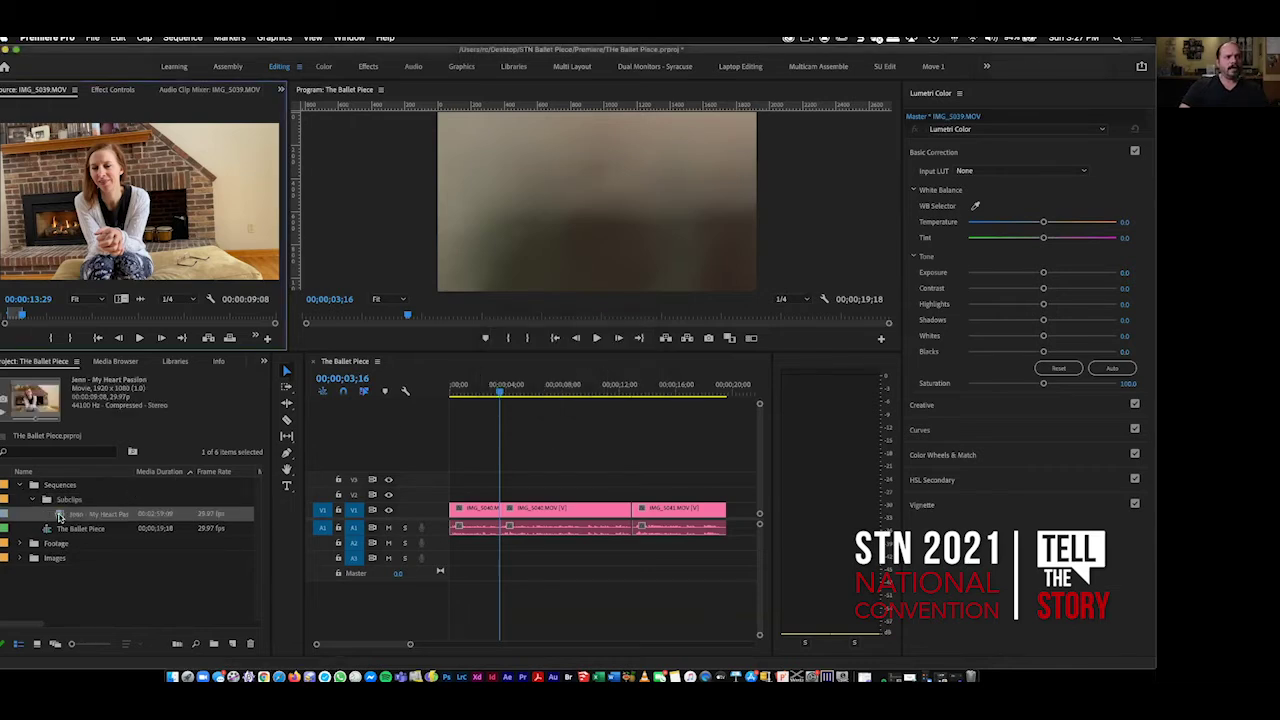
pyautogui.moveTo(133, 471); pyautogui.dragTo(154, 471)
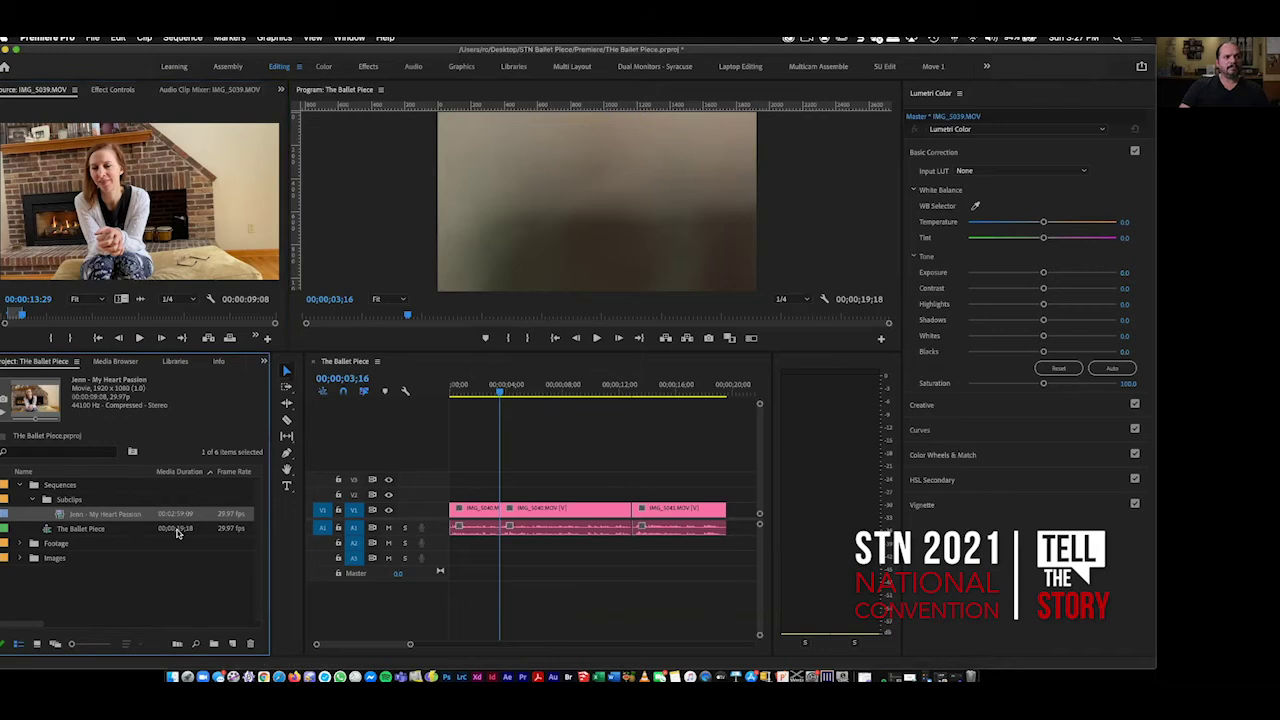
# Switch the Source Monitor display of IMG_5039.MOV back to the audio waveform for finding the next soundbite.
pyautogui.click(210, 299)
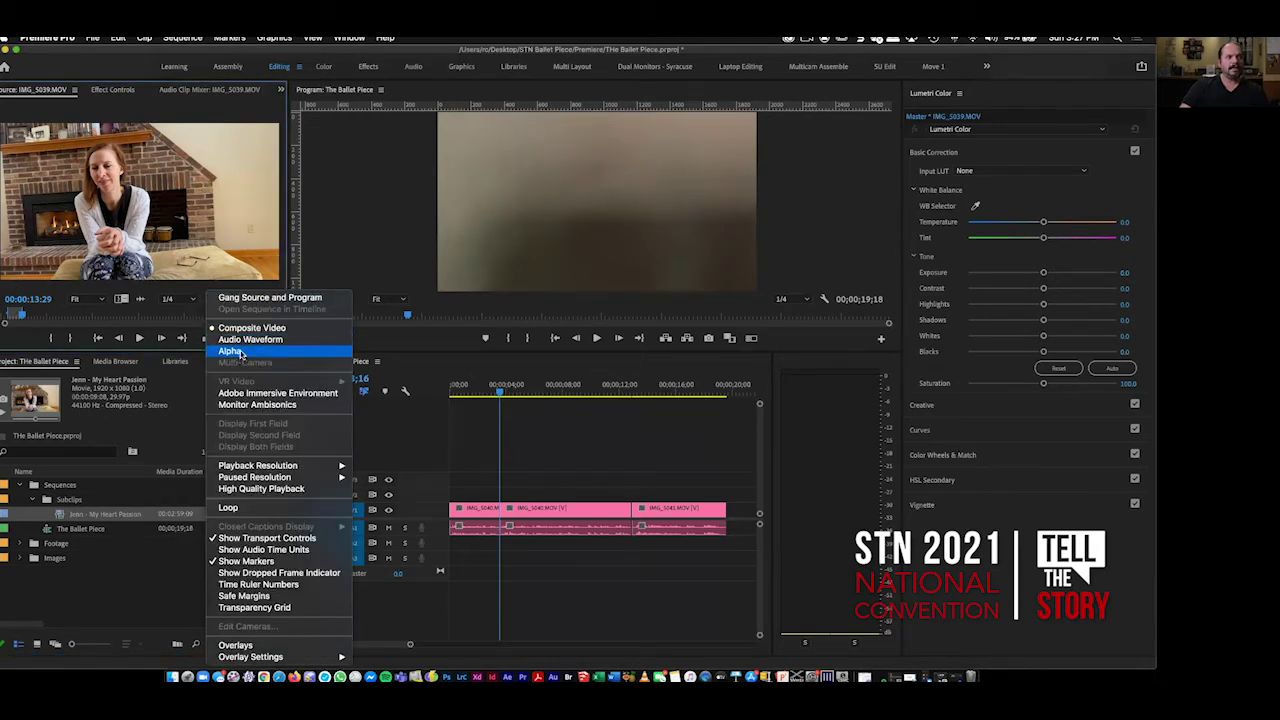
pyautogui.click(232, 340)
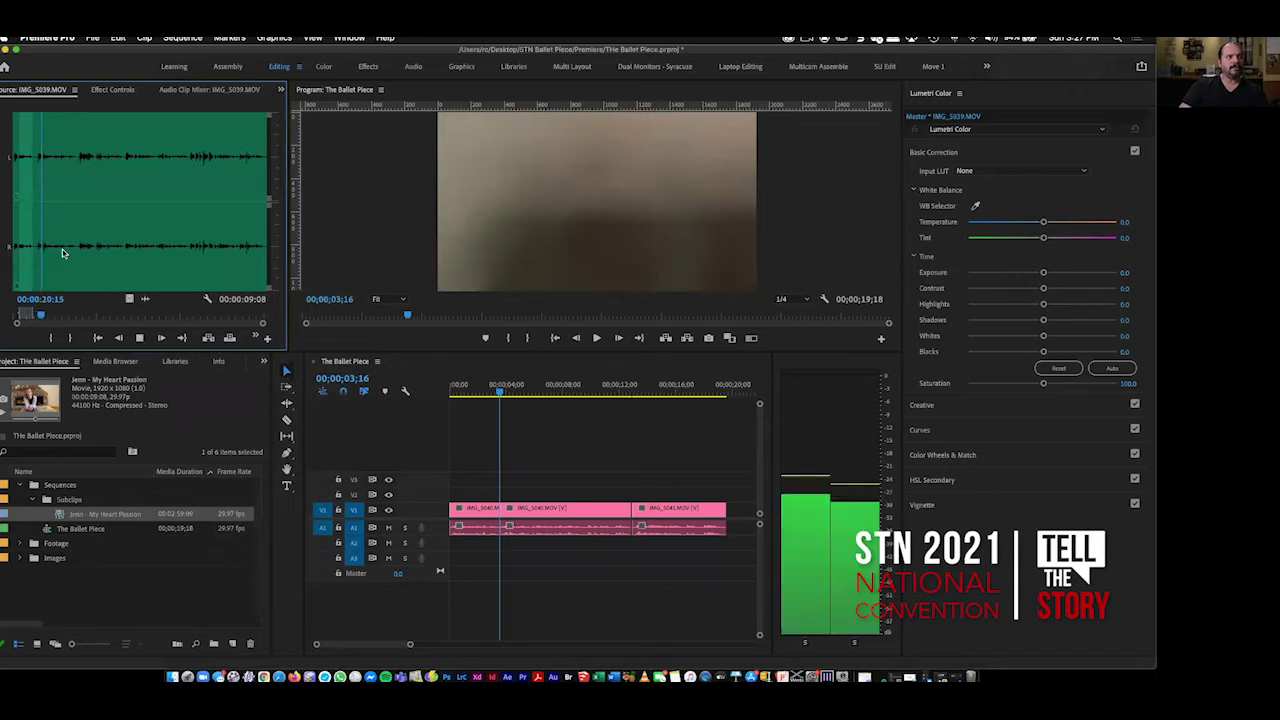
# Mark a new soundbite in IMG_5039.MOV from 00:00:22:06 to 00:00:44:10, with the Source Monitor switched to composite video.
pyautogui.press('space')
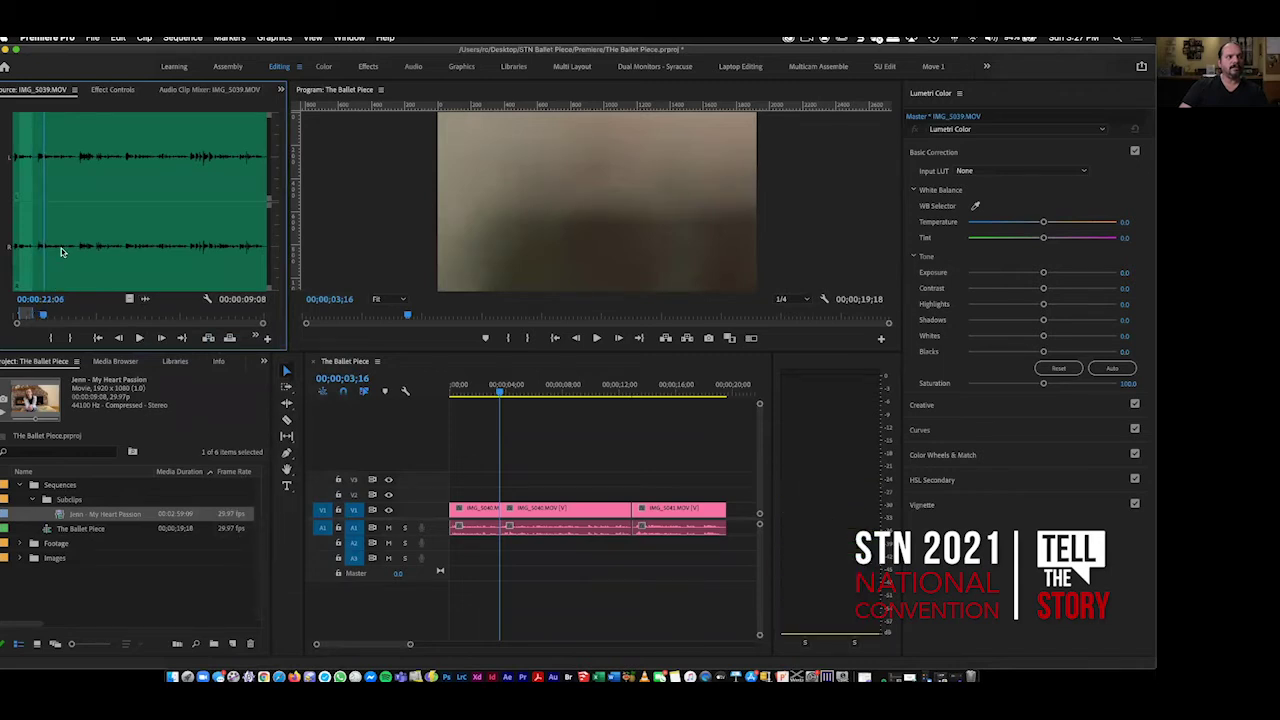
pyautogui.hotkey('alt', 'x')
pyautogui.press('space')
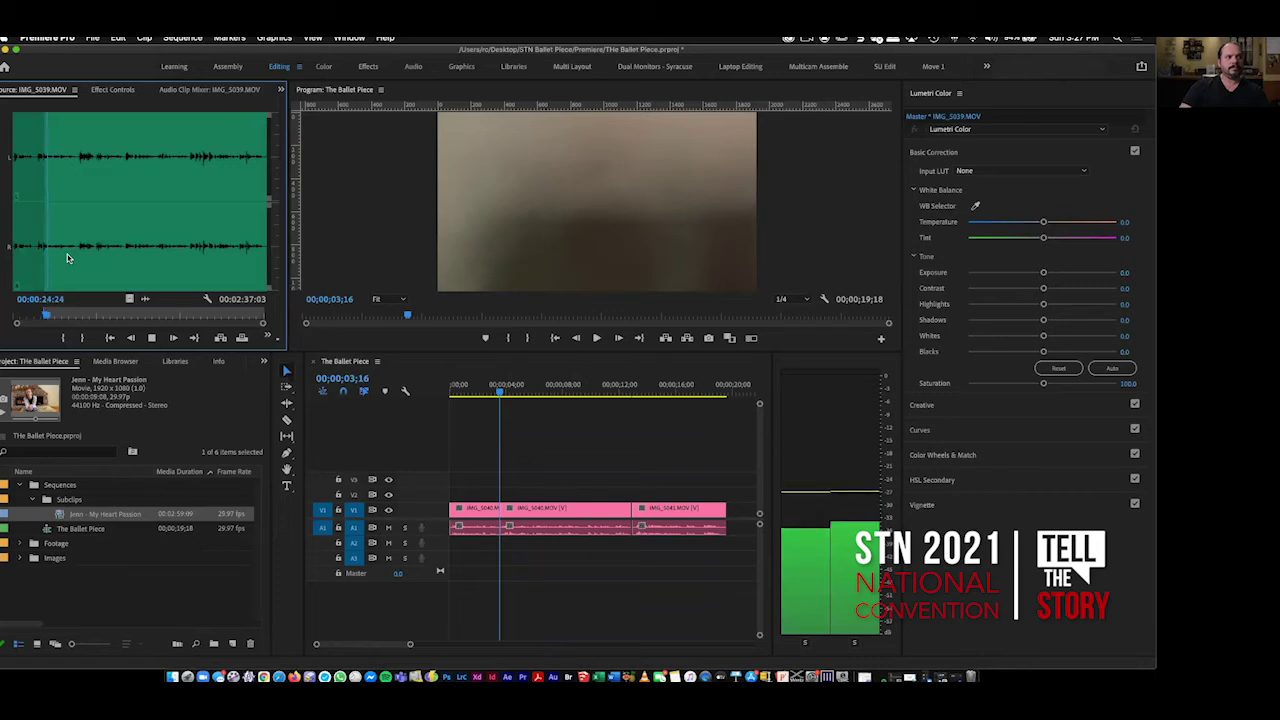
pyautogui.rightClick(210, 297)
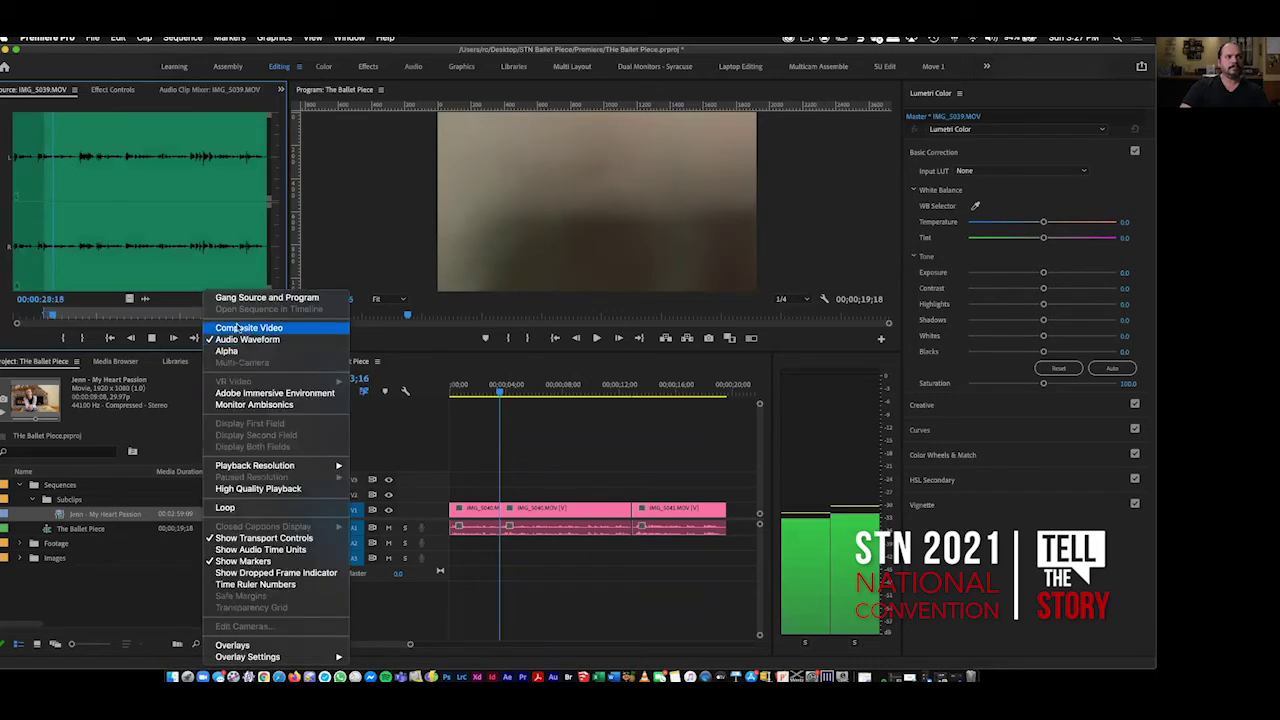
pyautogui.click(237, 328)
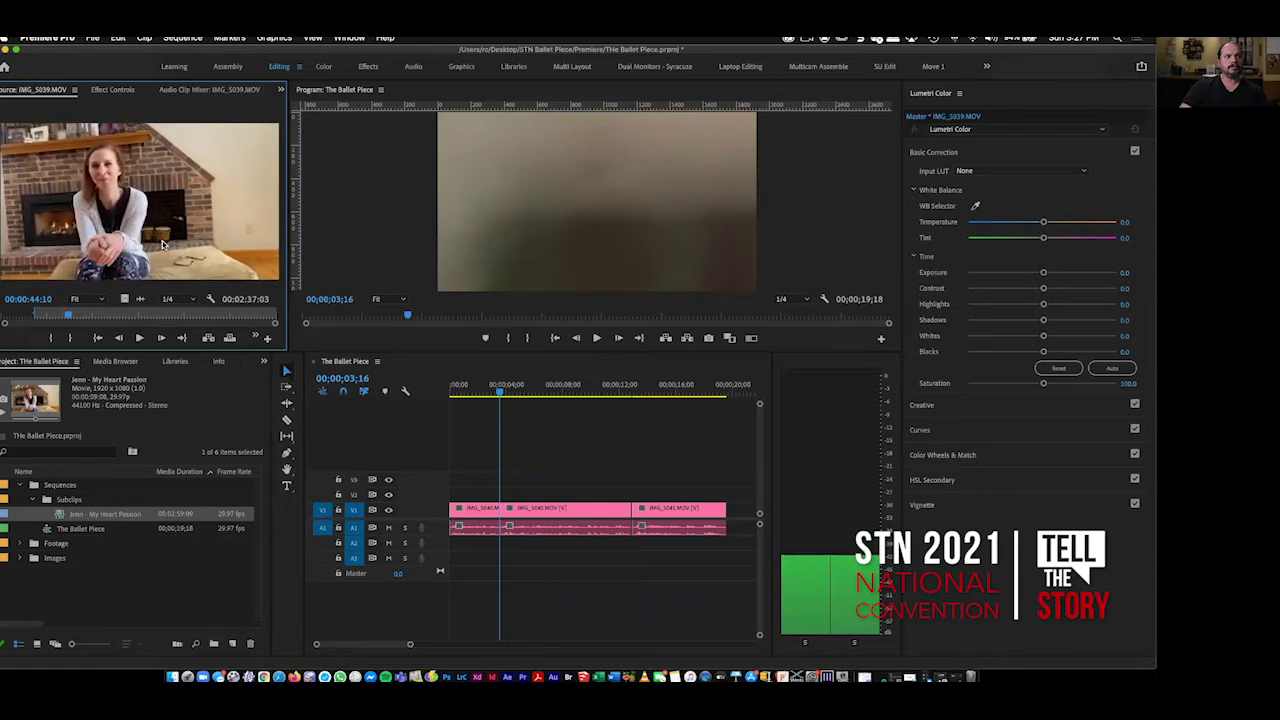
pyautogui.press('space')
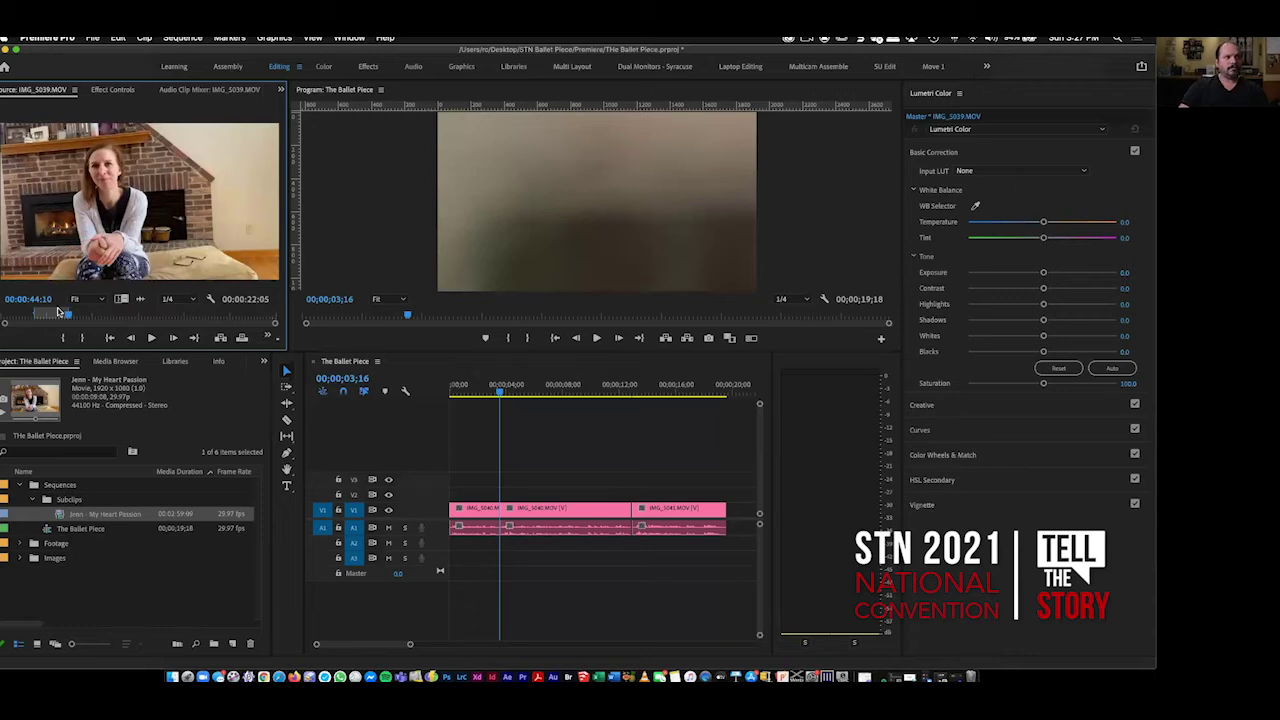
# Make a subclip of the marked section in the Subclips bin, named with the interviewee's first name plus "Watch Their Eyes Awesome".
pyautogui.rightClick(97, 216)
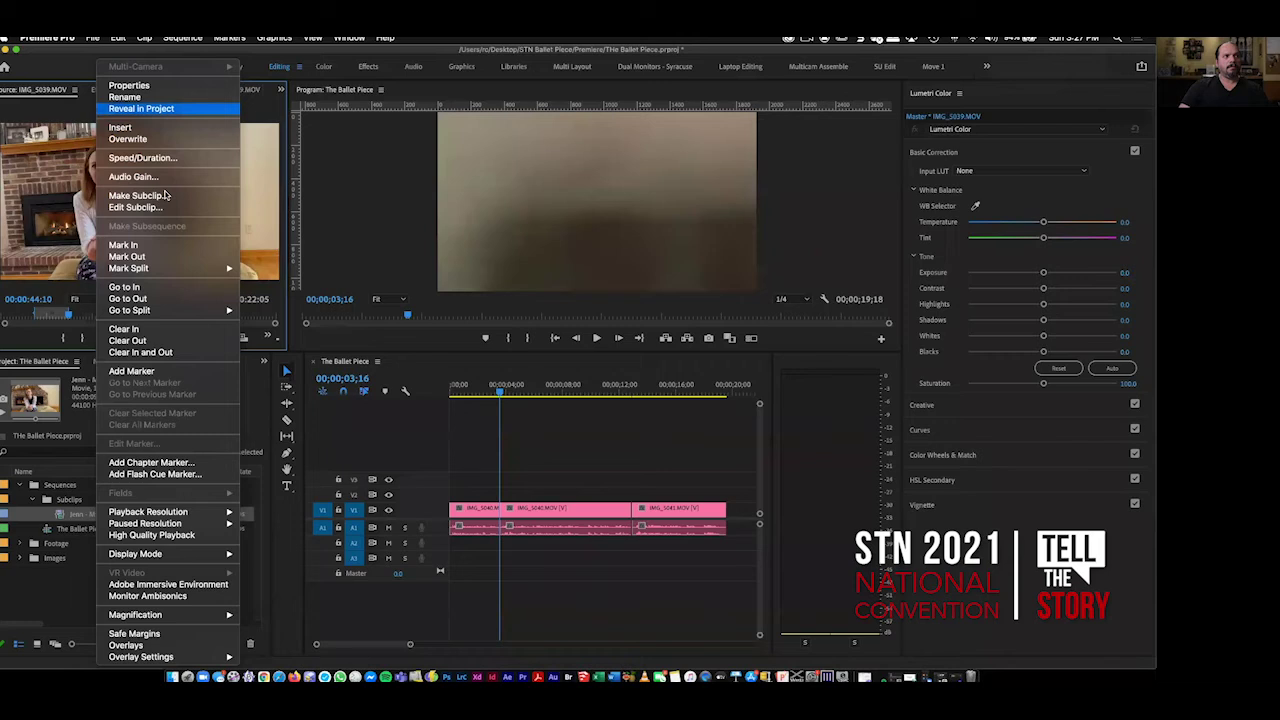
pyautogui.click(167, 197)
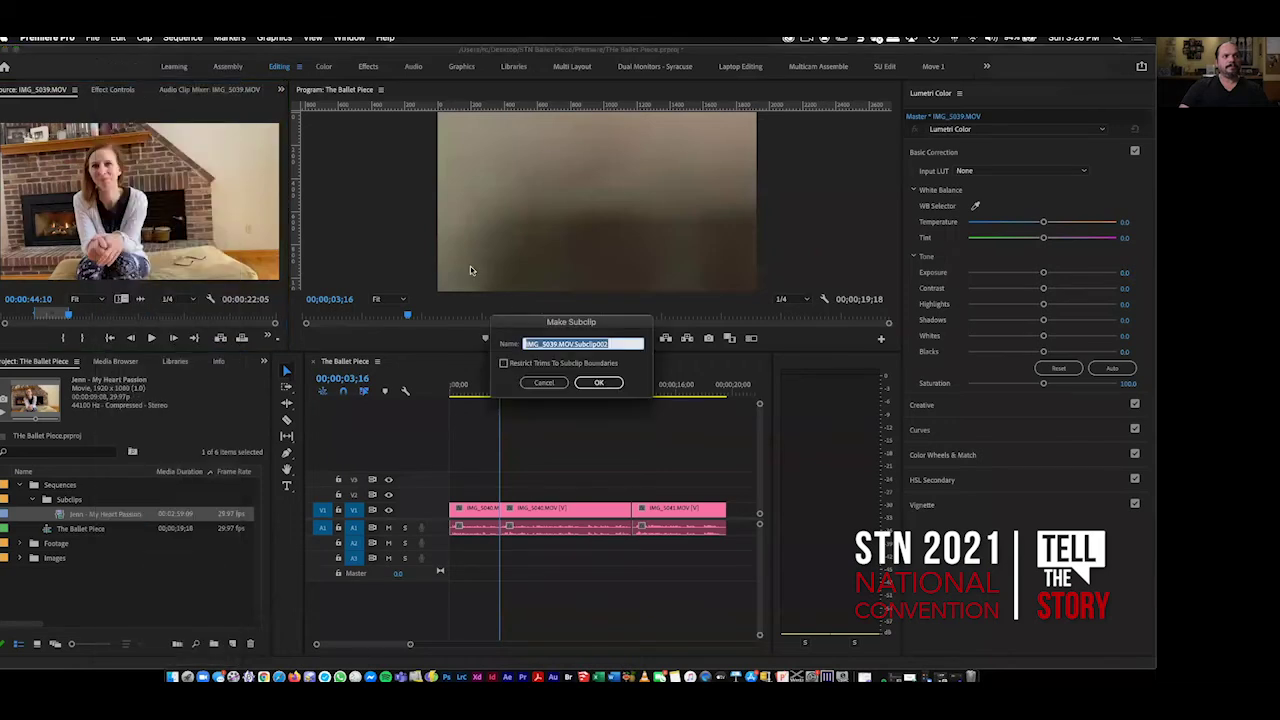
pyautogui.write('Jenn - Watch Their Eyes Awesome')
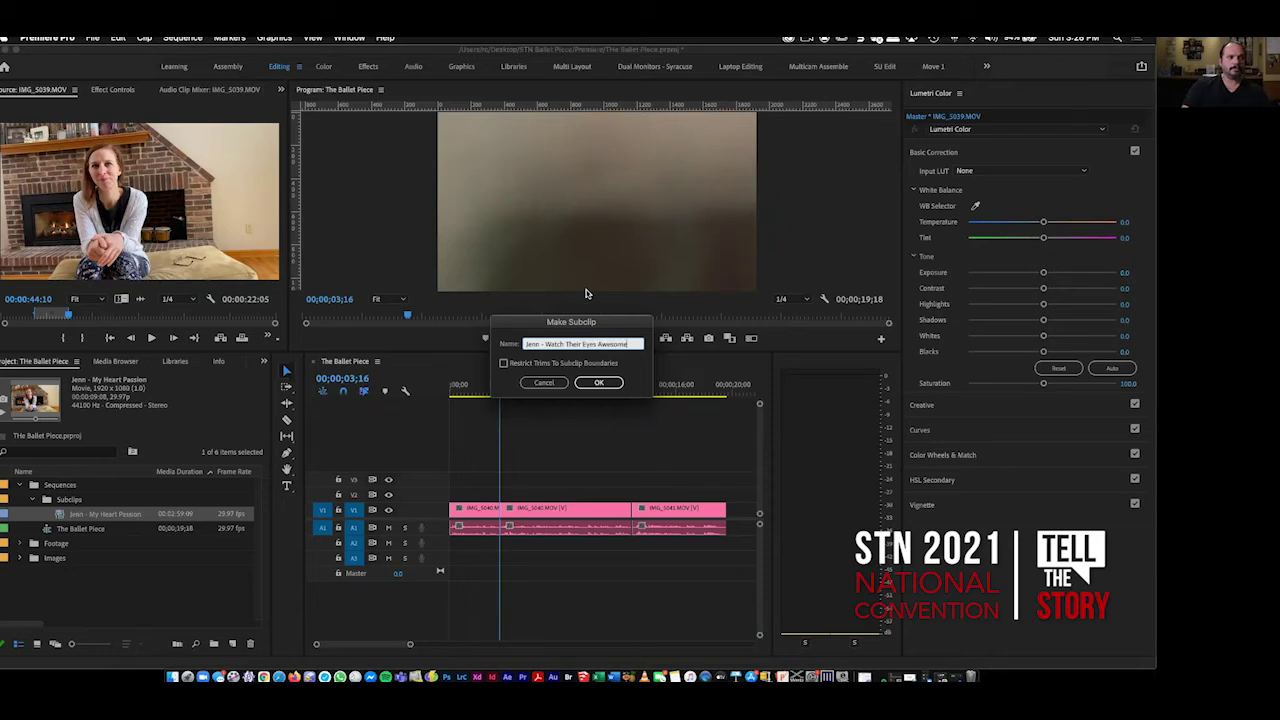
pyautogui.click(599, 383)
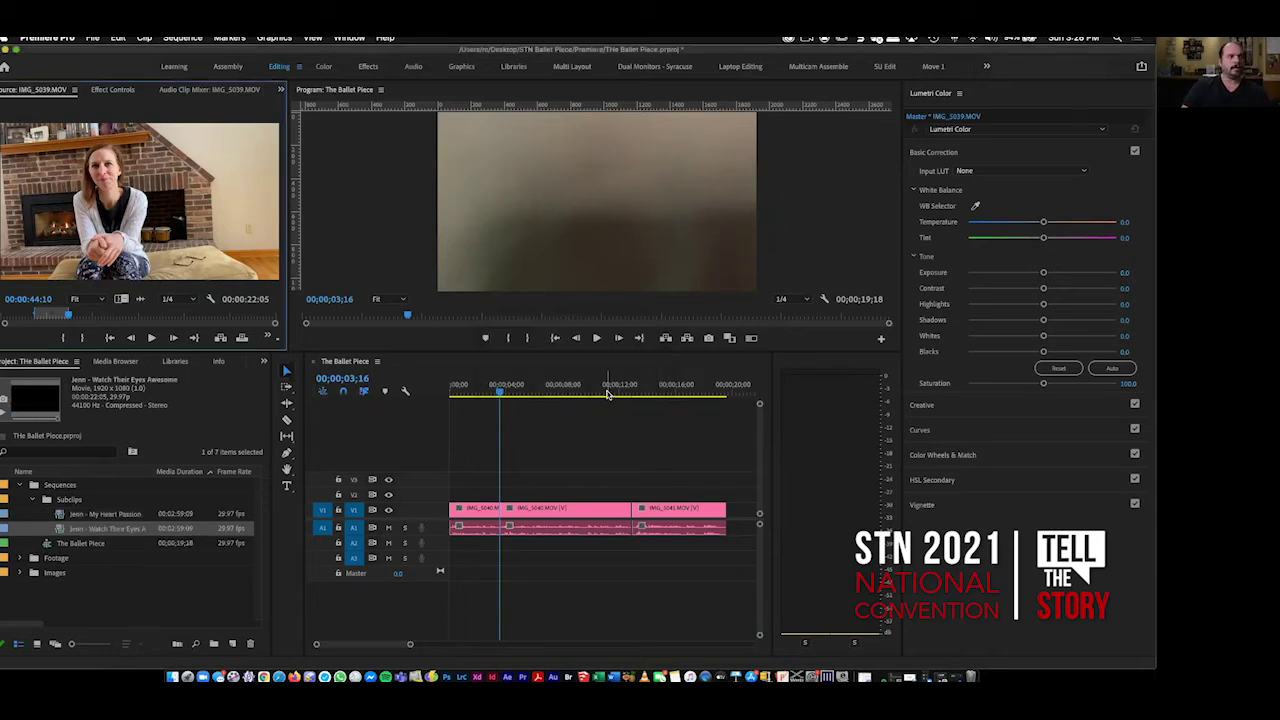
pyautogui.click(563, 437)
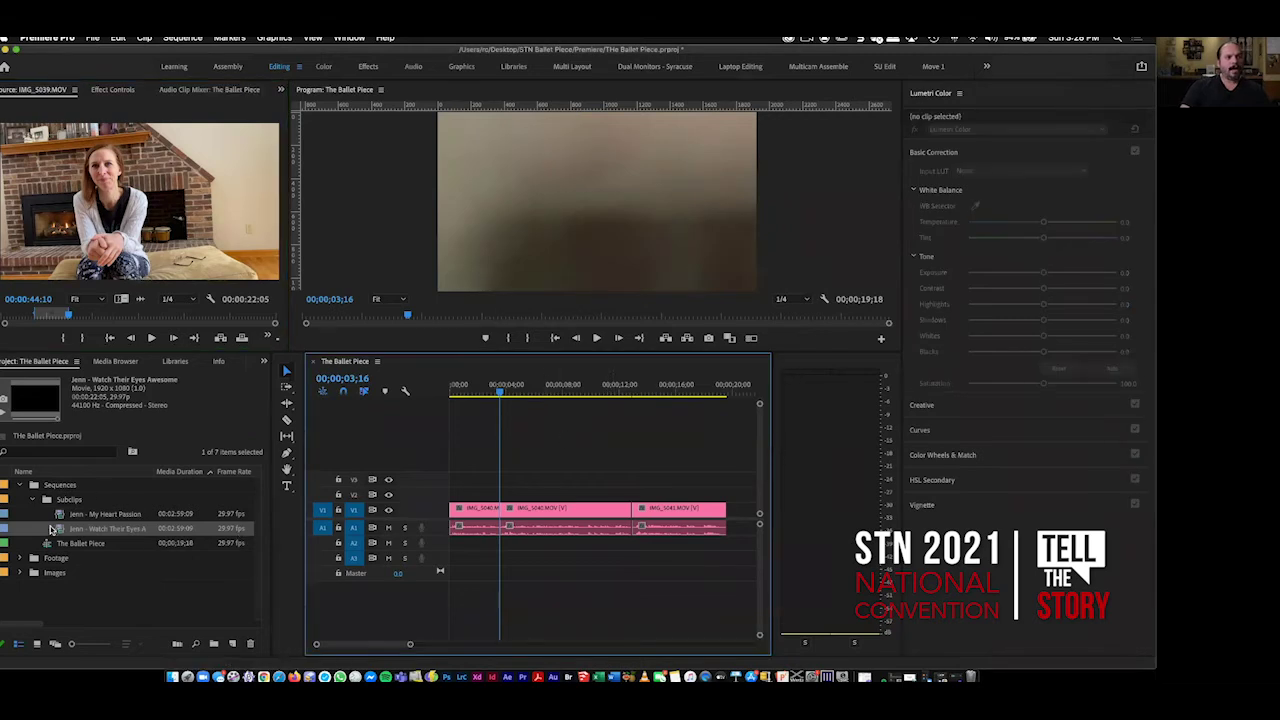
pyautogui.click(61, 529)
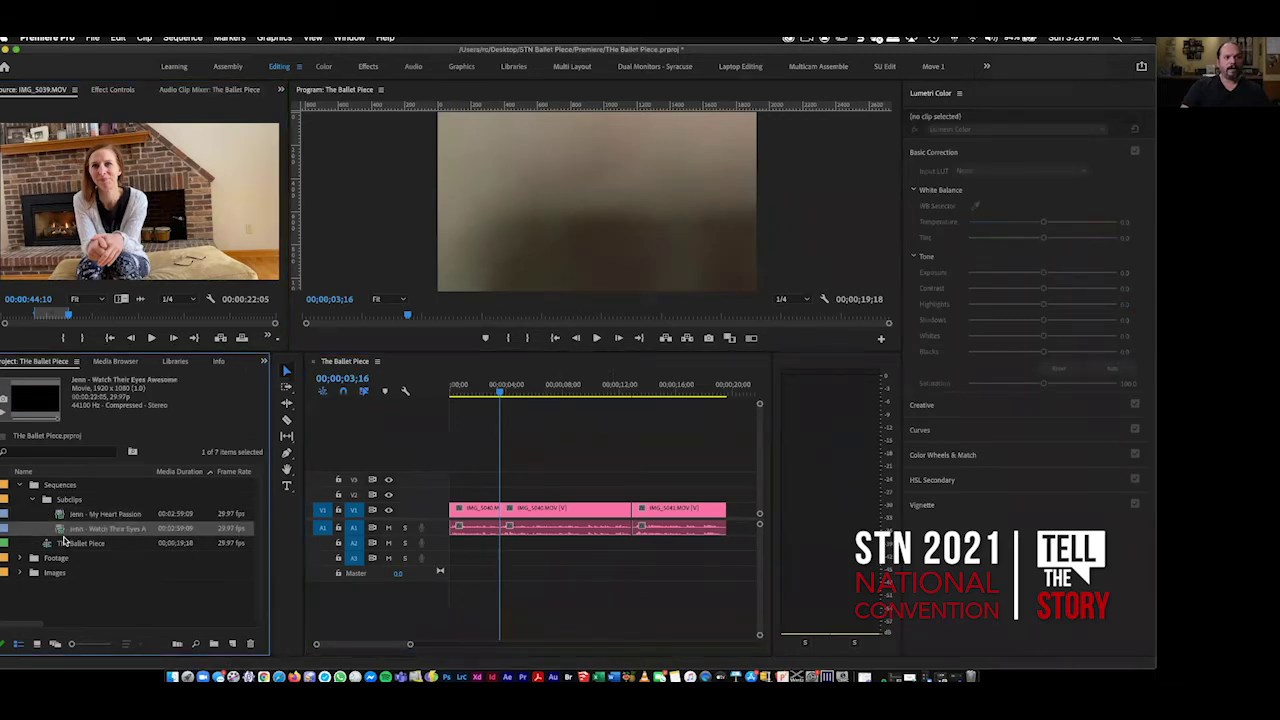
# Review the cut after the first clip in The Ballet Piece sequence and place the playhead there at 00;00;03;18.
pyautogui.moveTo(500, 388); pyautogui.dragTo(451, 391)
pyautogui.press('space')
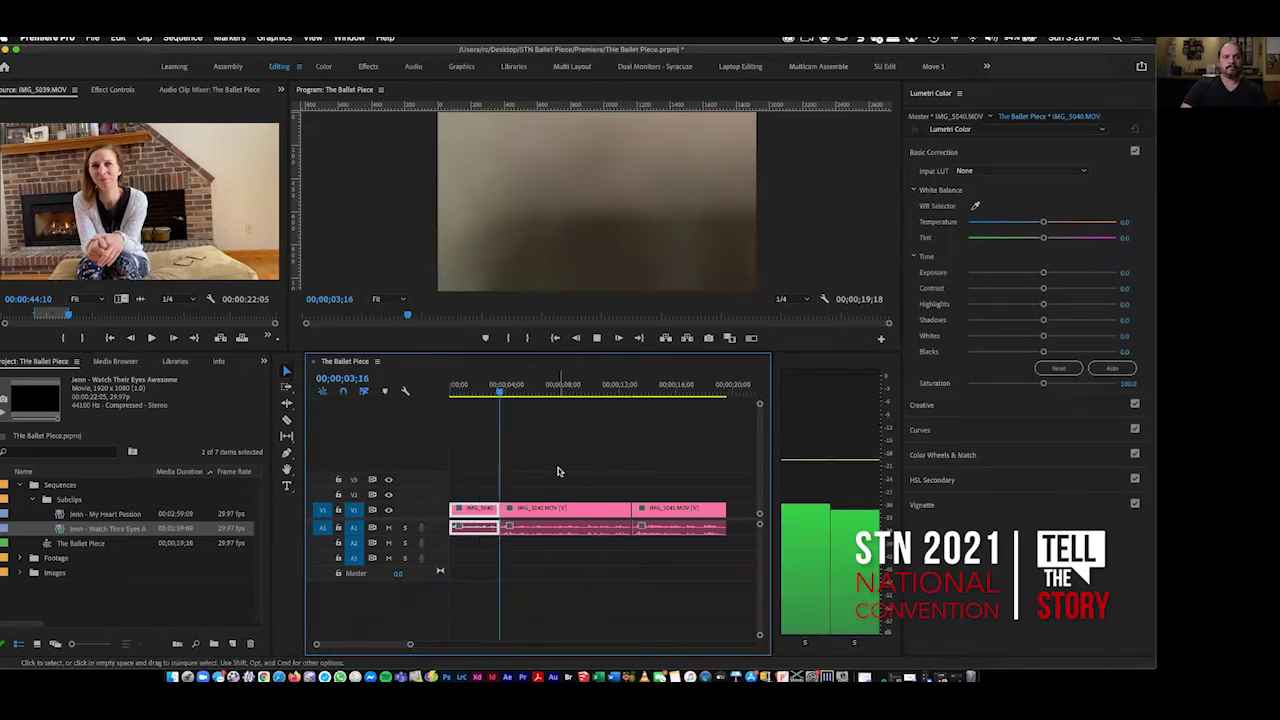
pyautogui.press('space')
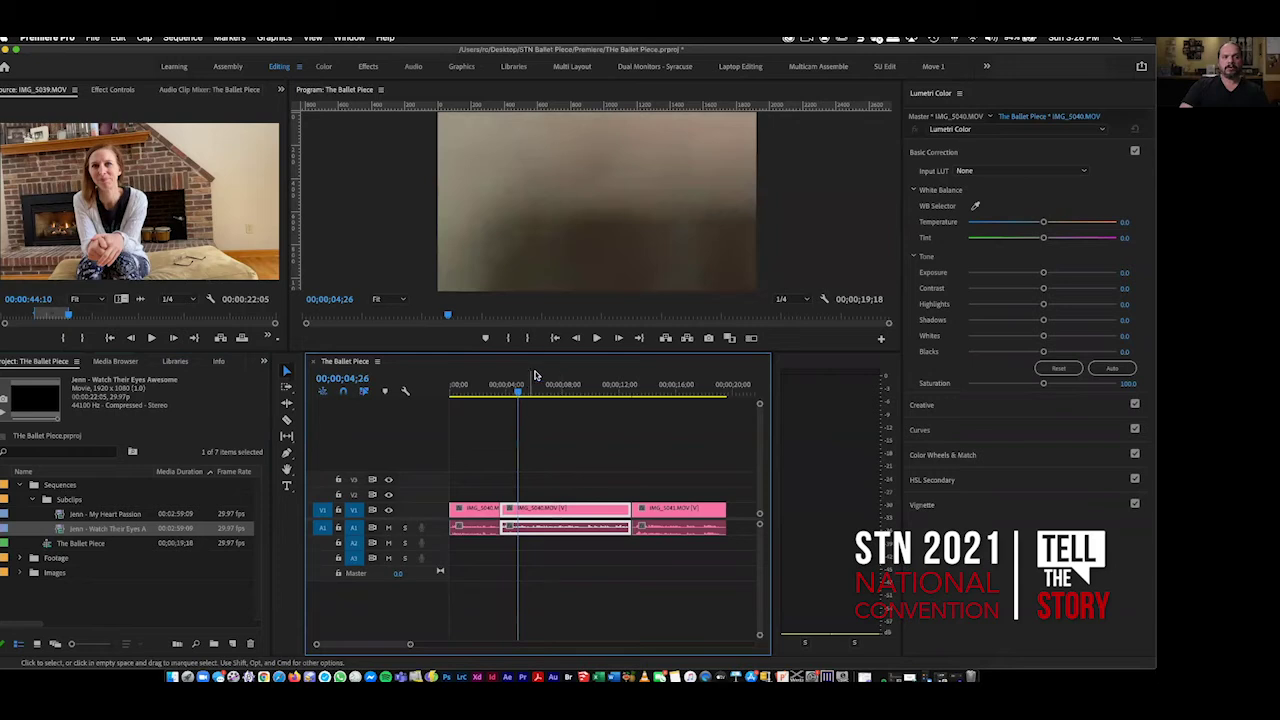
pyautogui.click(511, 390)
pyautogui.click(498, 397)
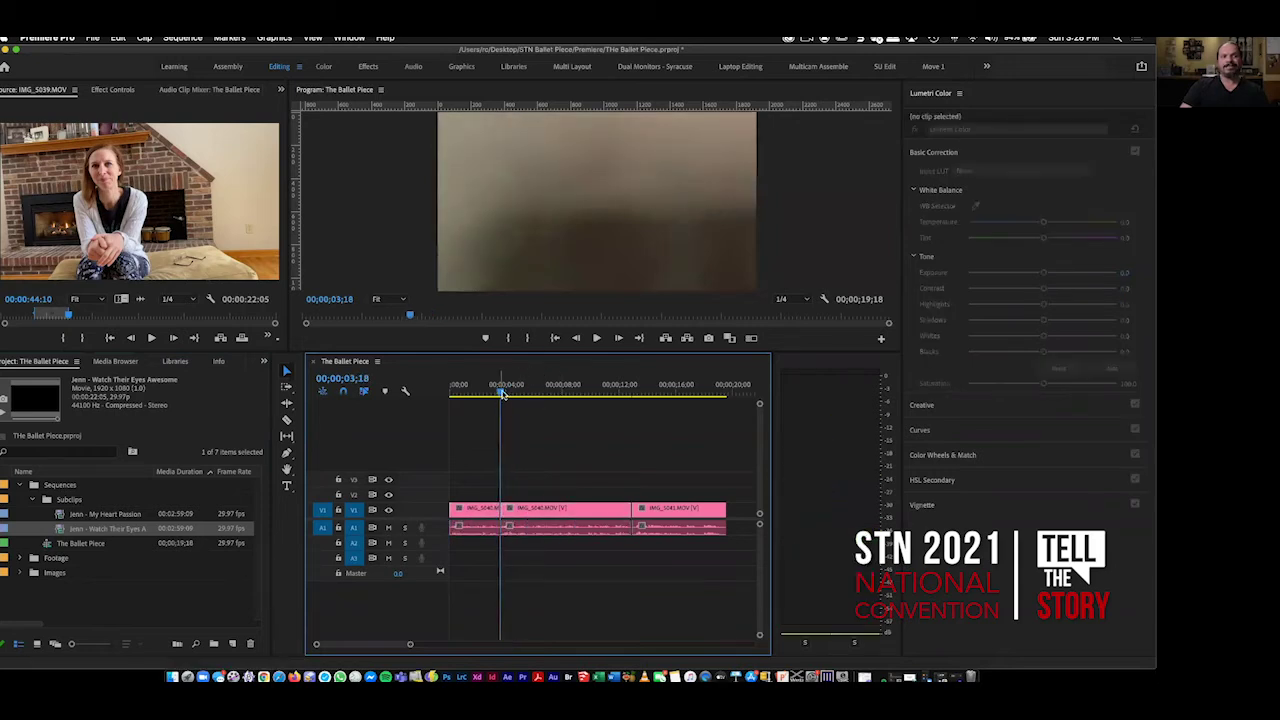
pyautogui.moveTo(500, 396); pyautogui.dragTo(521, 394)
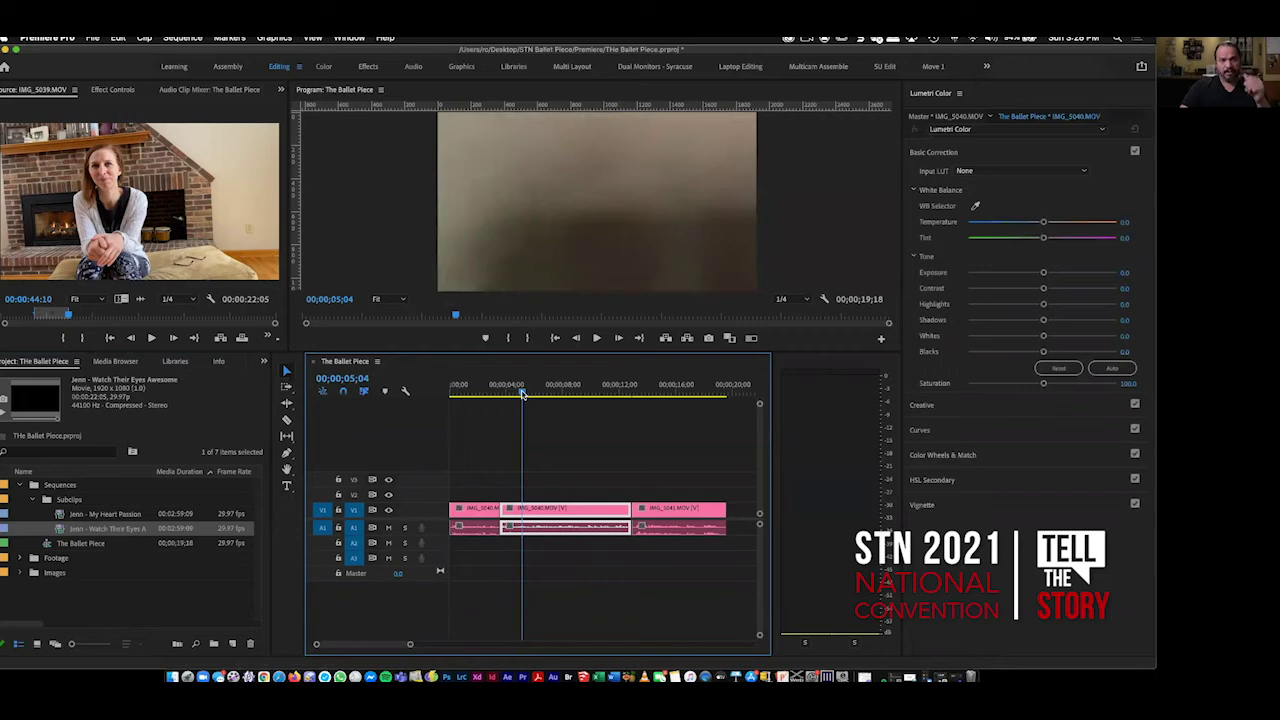
pyautogui.moveTo(493, 396); pyautogui.dragTo(500, 396)
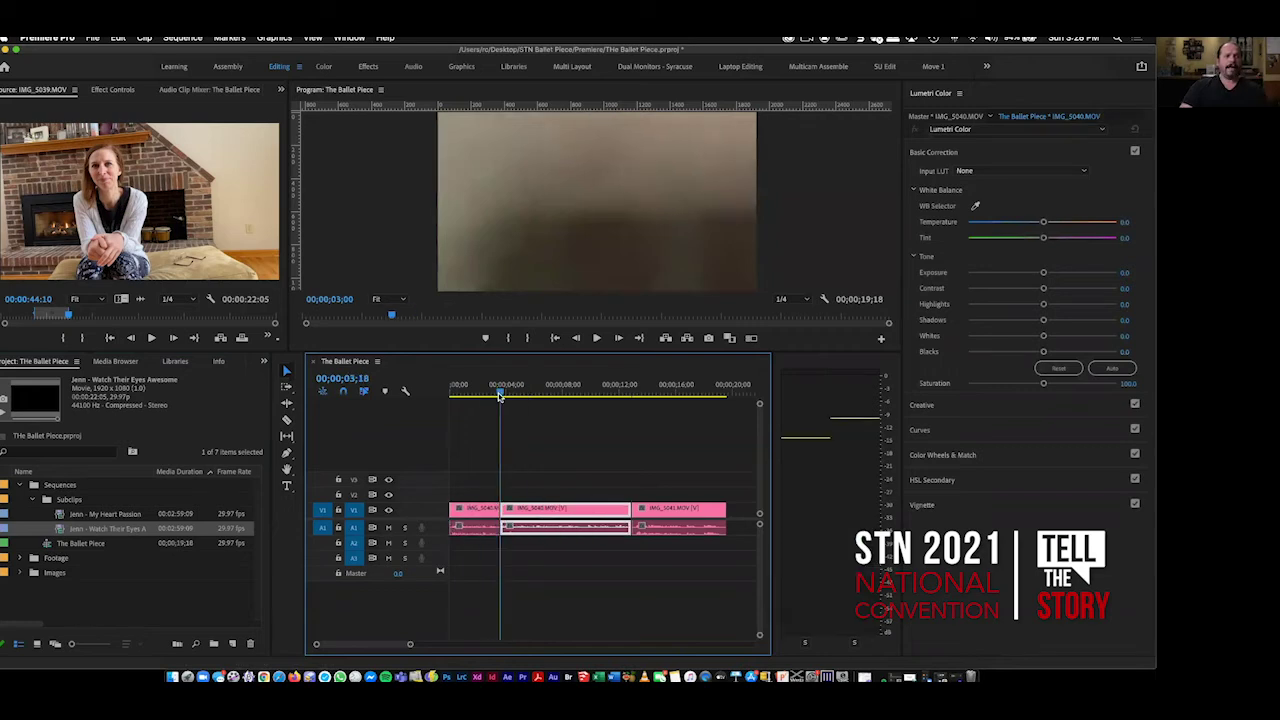
pyautogui.click(563, 452)
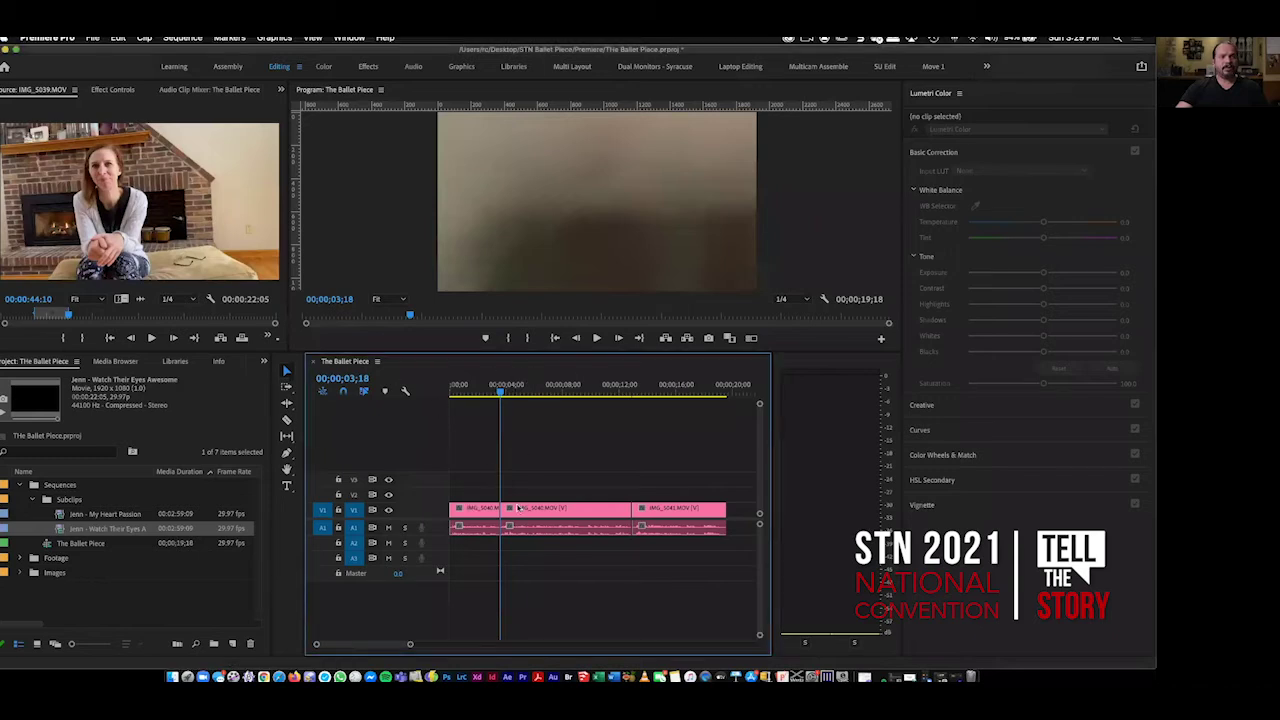
# Open the "My Heart Passion" subclip in the Source Monitor and insert it into the sequence at the playhead, after the first clip.
pyautogui.click(64, 516)
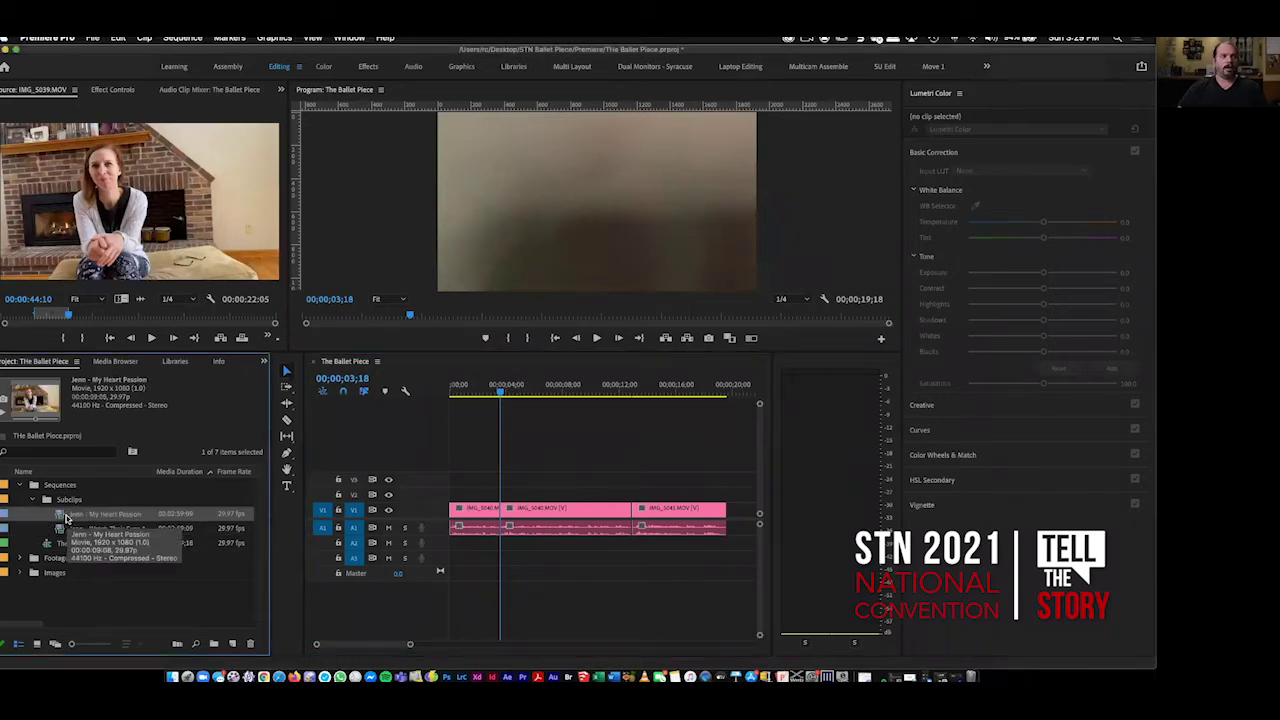
pyautogui.hscroll(2, 63, 516)
pyautogui.doubleClick(62, 516)
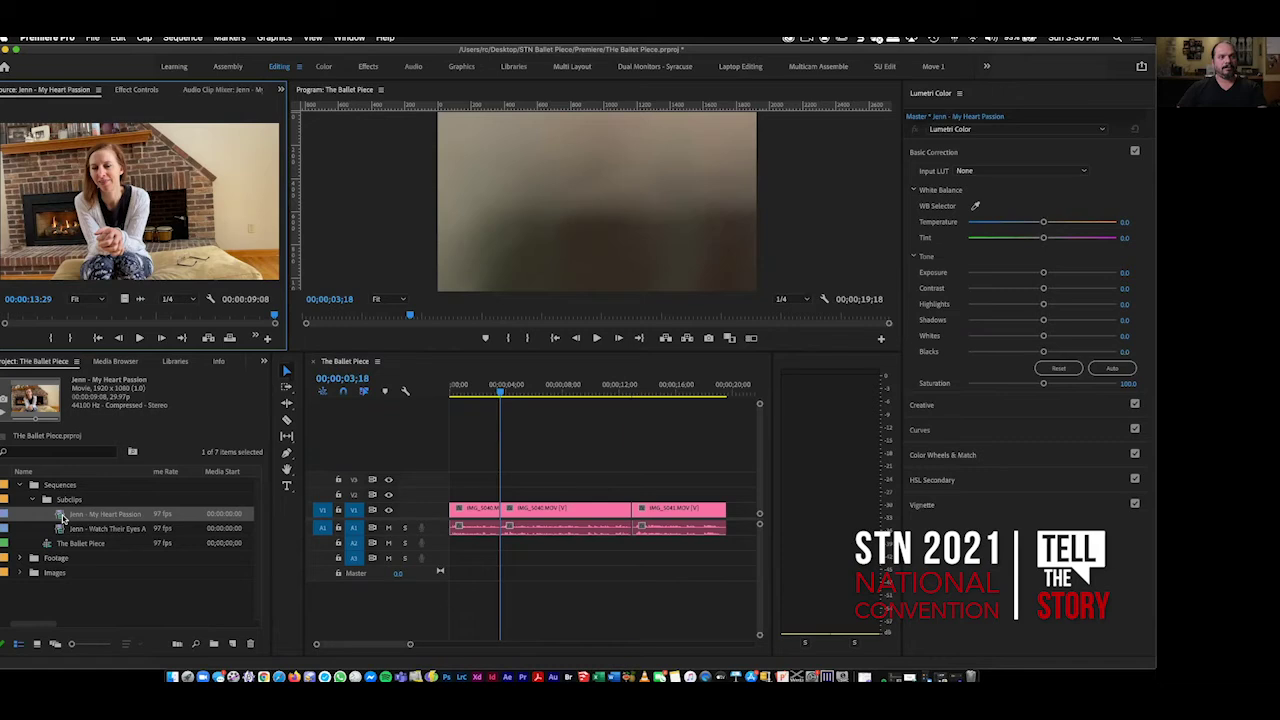
pyautogui.click(495, 488)
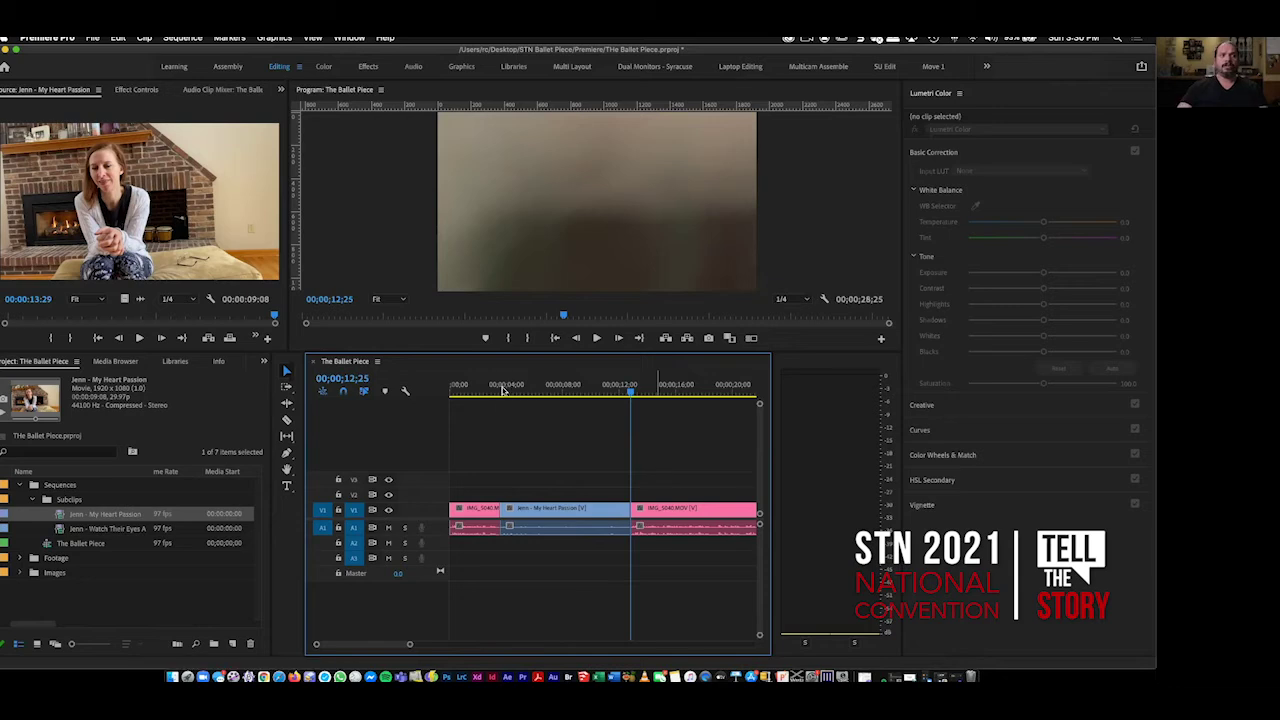
# Play The Ballet Piece sequence from its beginning through the start of the last clip, IMG_5041.MOV.
pyautogui.moveTo(502, 388); pyautogui.dragTo(400, 406)
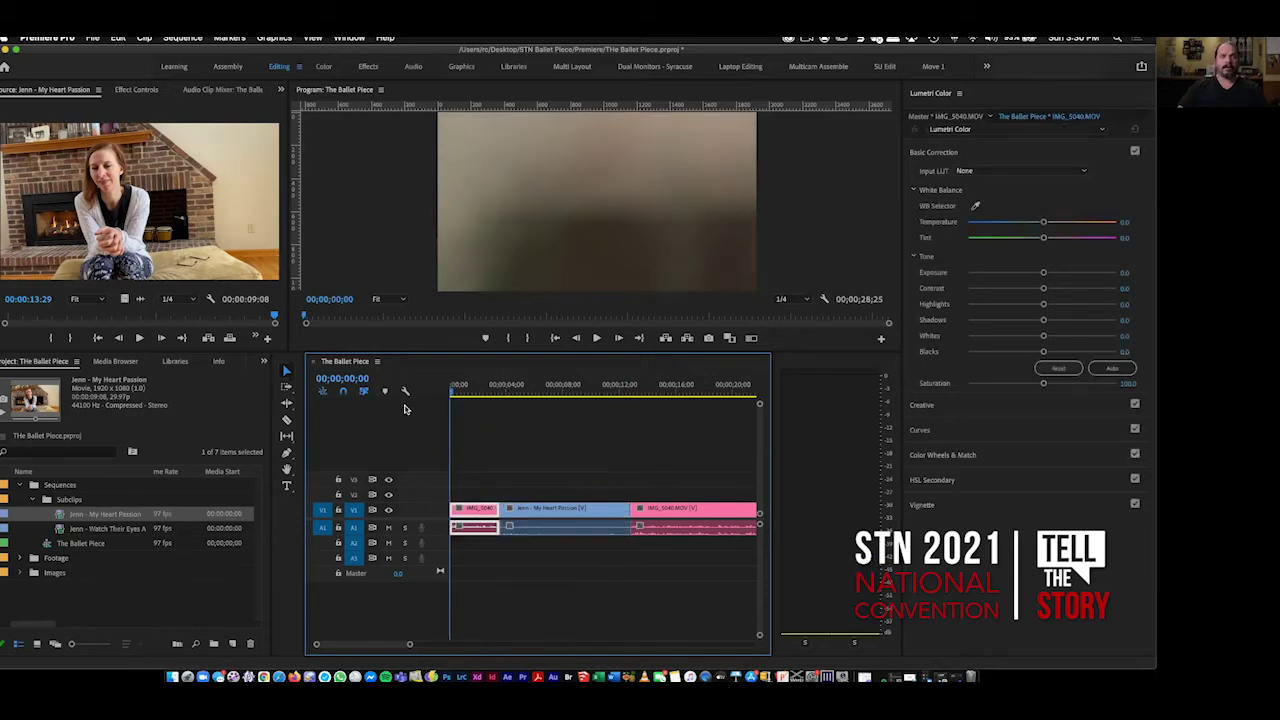
pyautogui.press('space')
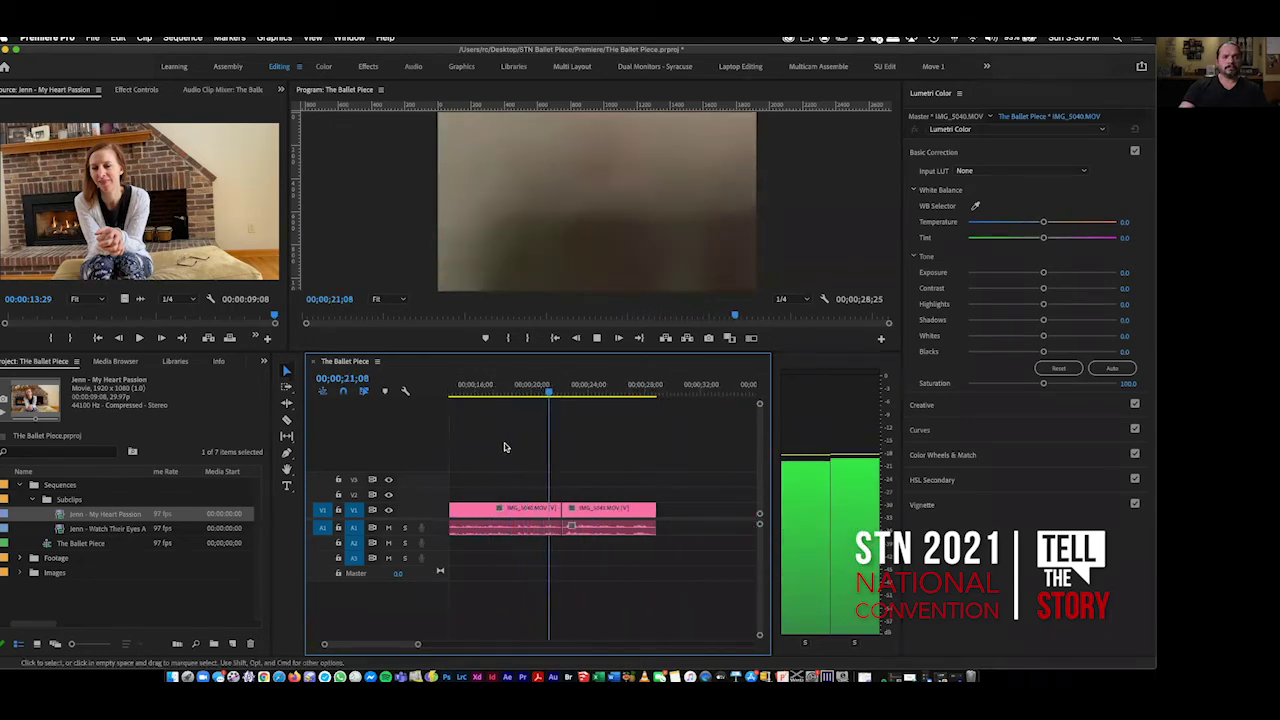
pyautogui.press('space')
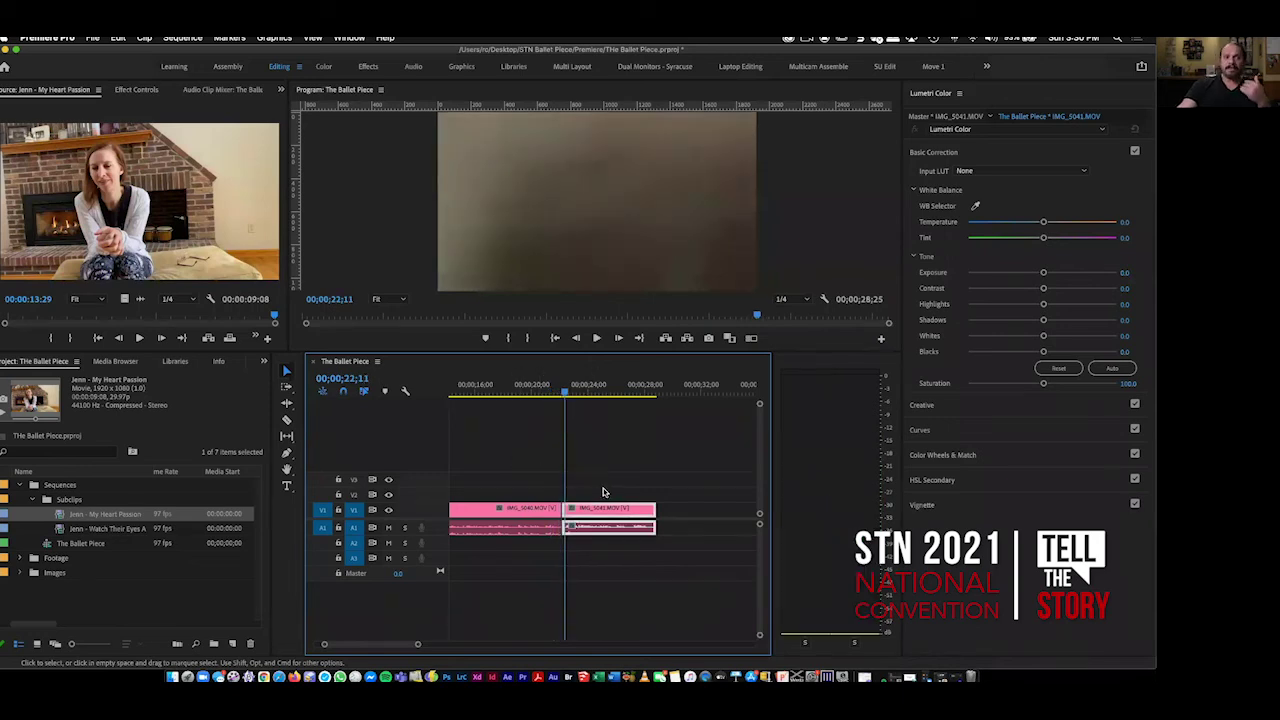
# Shift the last clip about one second later and insert the "Watch Their Eyes Awesome" subclip at 00;00;22;06, right after the second soundbite.
pyautogui.moveTo(600, 510); pyautogui.dragTo(620, 514)
pyautogui.moveTo(565, 393)
pyautogui.mouseDown()
pyautogui.moveTo(517, 394)
pyautogui.moveTo(563, 396)
pyautogui.mouseUp()
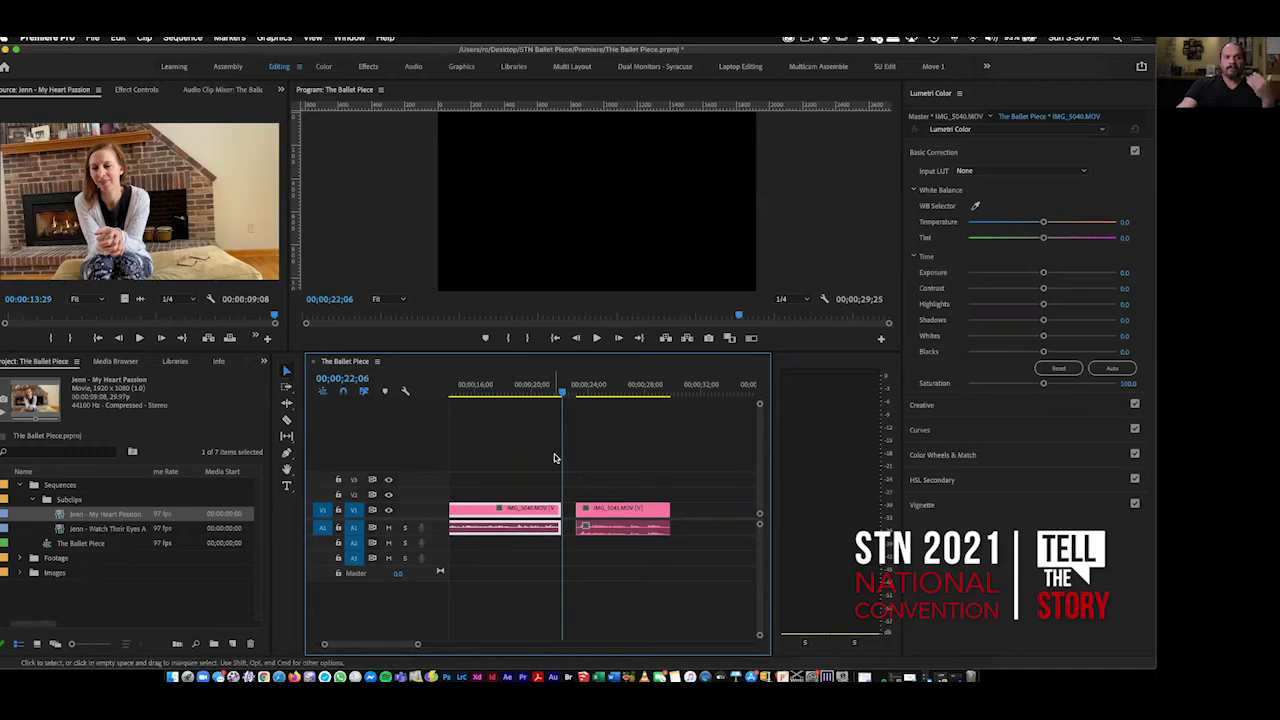
pyautogui.click(58, 530)
pyautogui.doubleClick(59, 532)
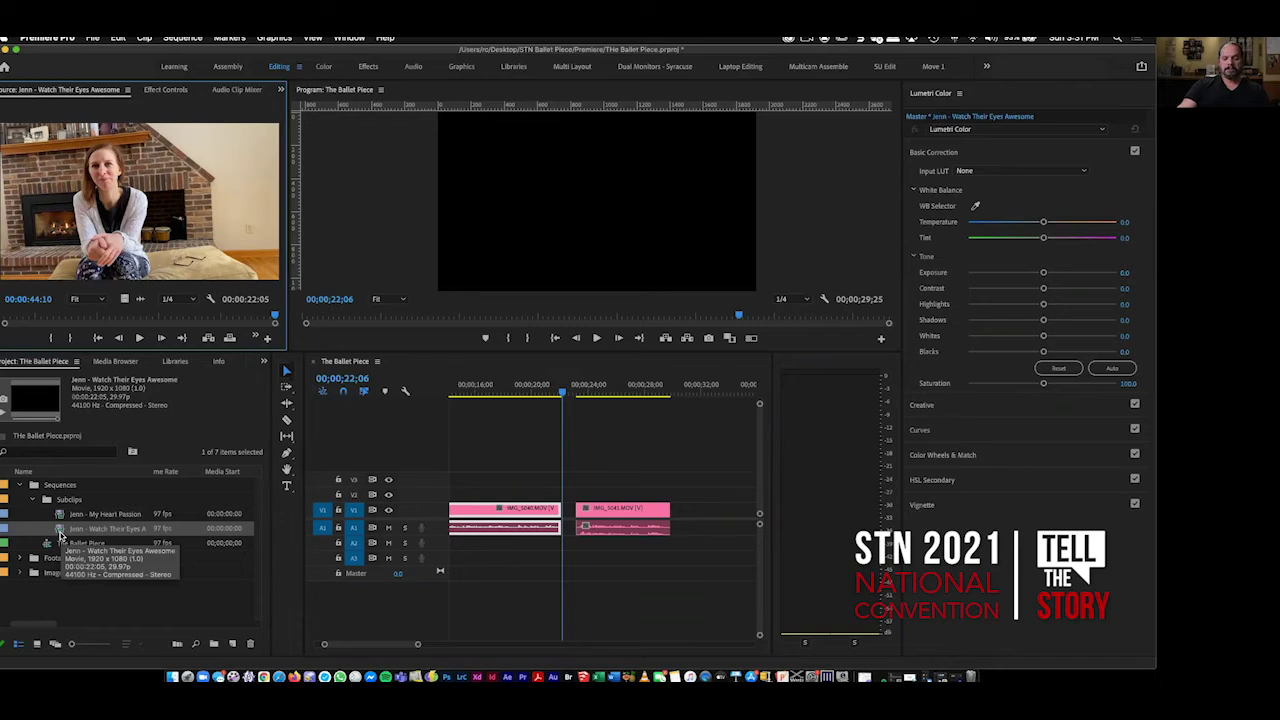
pyautogui.scroll(5, 577, 540)
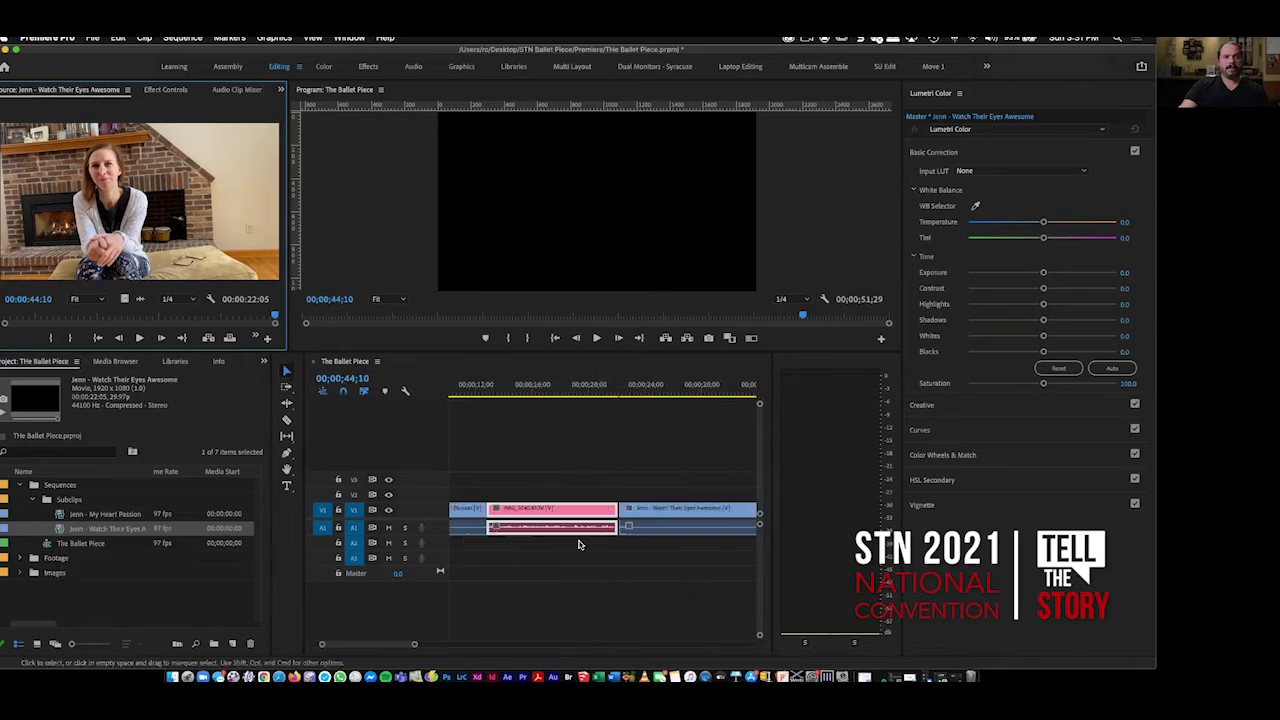
# Play across the cut into the "Watch Their Eyes Awesome" subclip and shift that clip to start at 00;00;22;22.
pyautogui.click(568, 386)
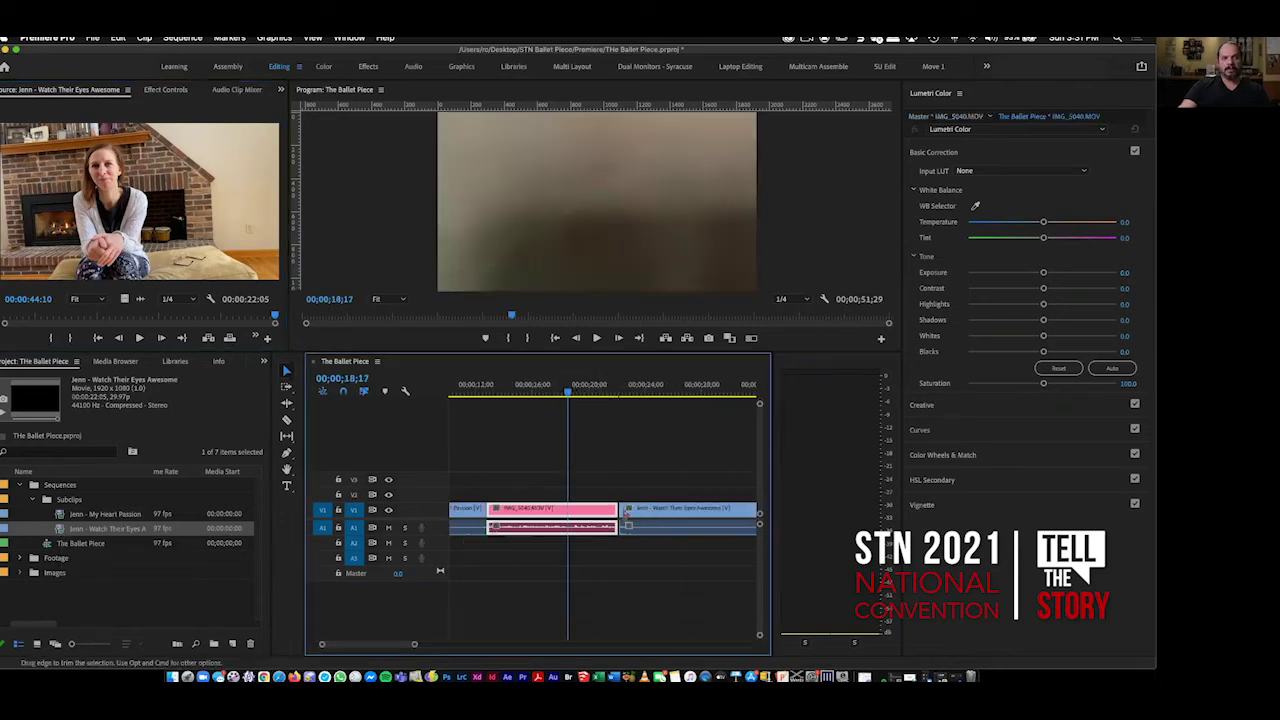
pyautogui.press('space')
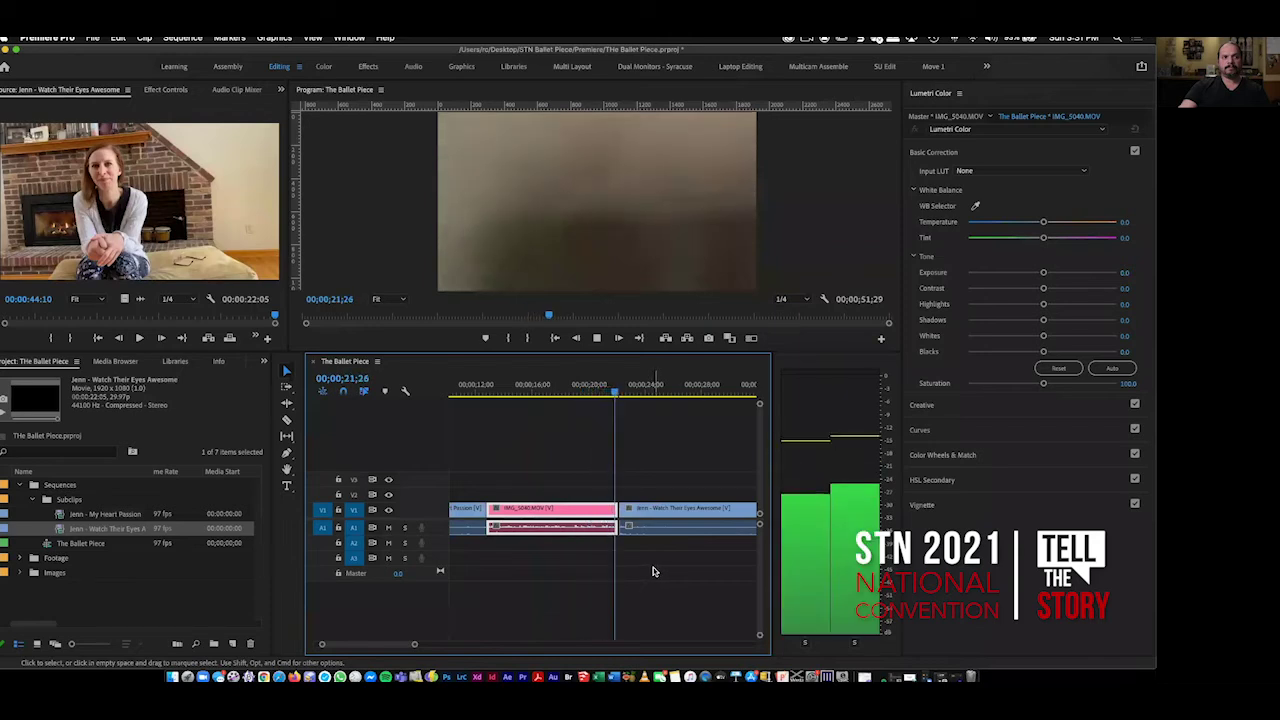
pyautogui.press('space')
pyautogui.hscroll(5, 653, 567)
pyautogui.press('w')
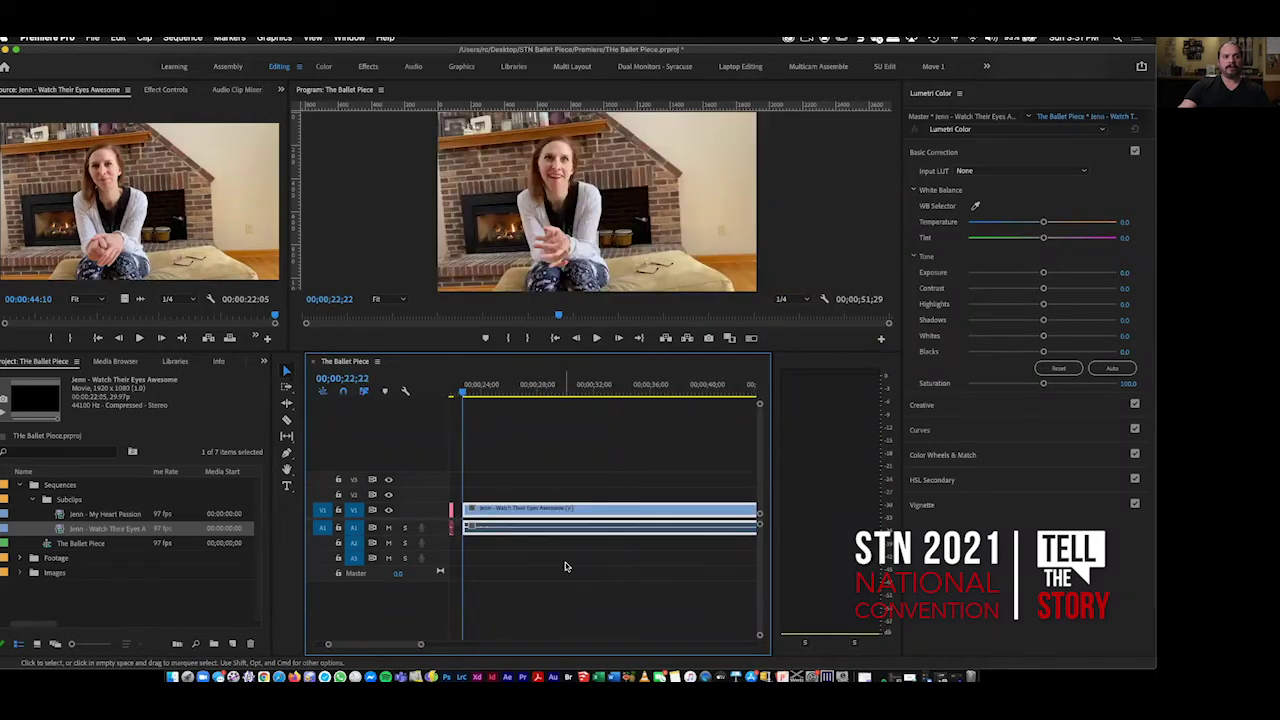
# Split the "Watch Their Eyes Awesome" clip at 00;00;31;04 with the Razor tool and ripple-delete its second part.
pyautogui.press('space')
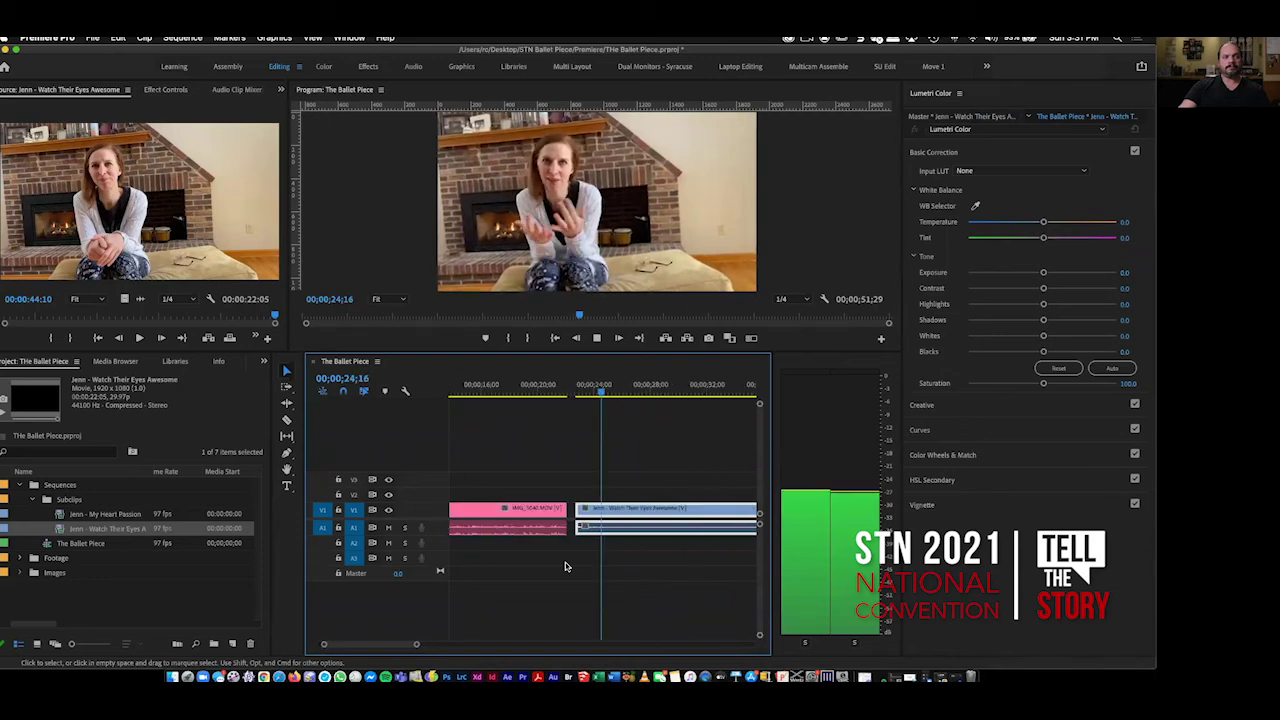
pyautogui.hscroll(-3, 565, 567)
pyautogui.moveTo(414, 645); pyautogui.dragTo(487, 650)
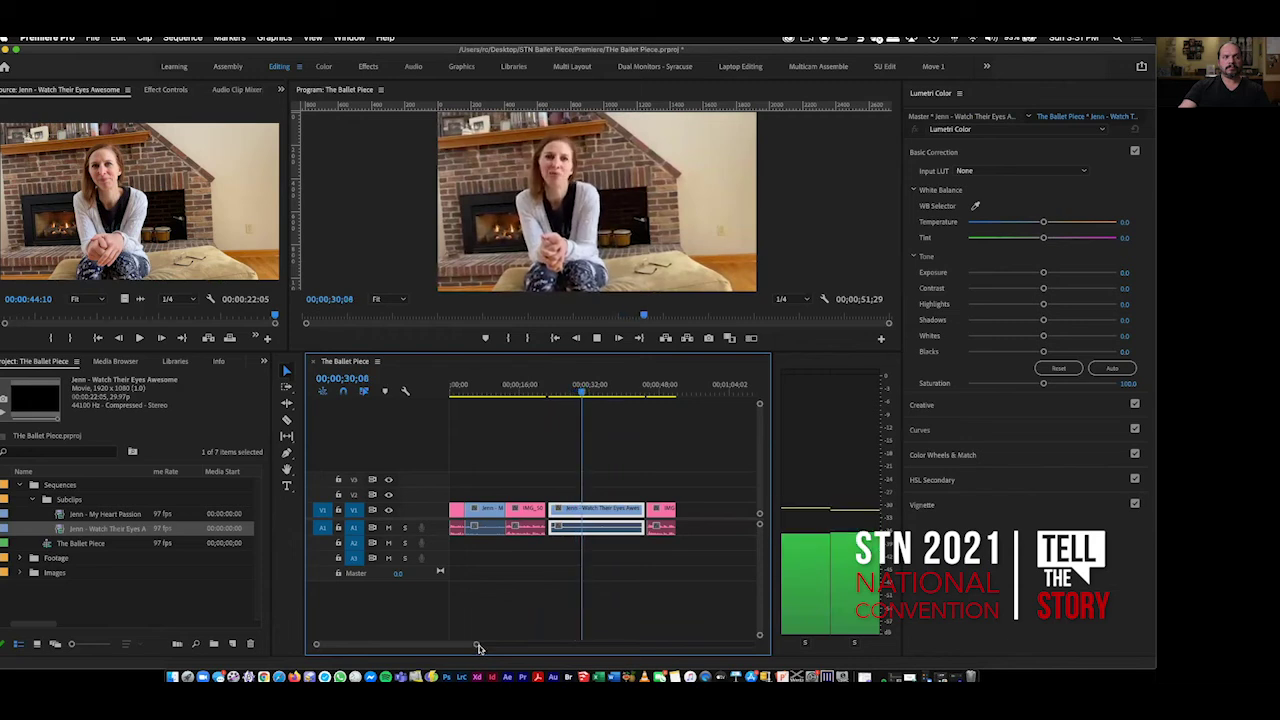
pyautogui.press('space')
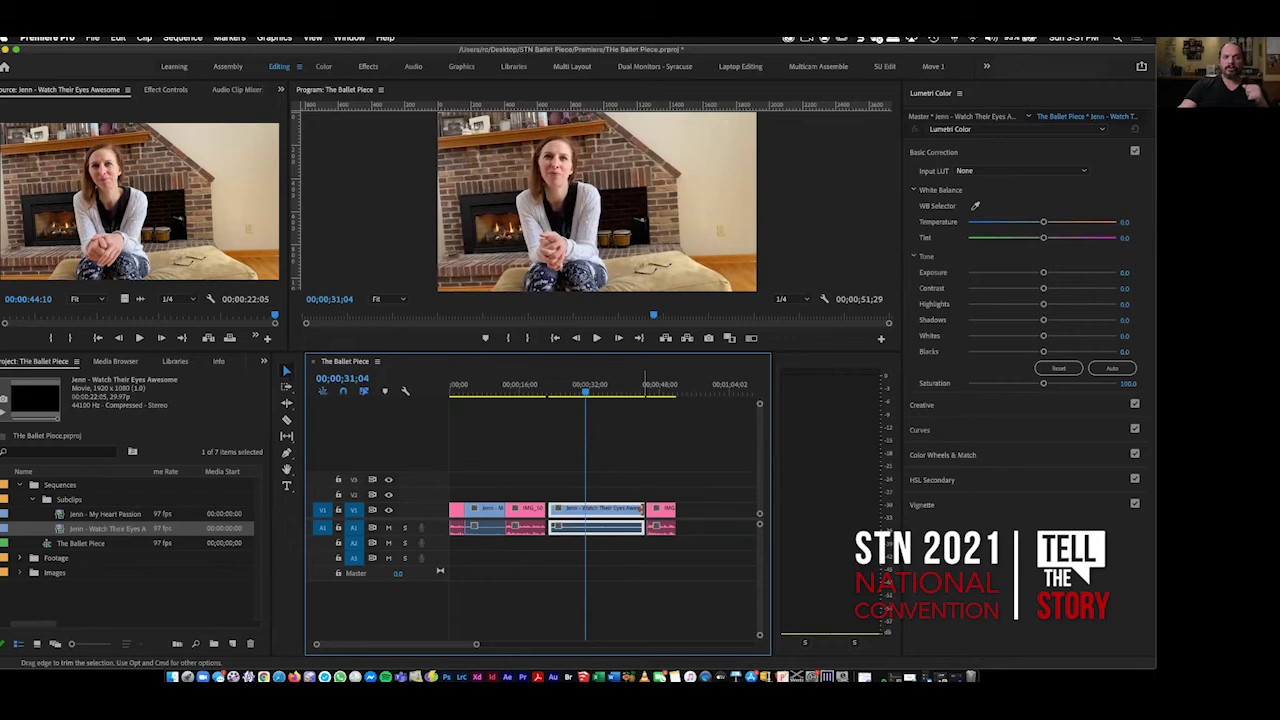
pyautogui.click(287, 421)
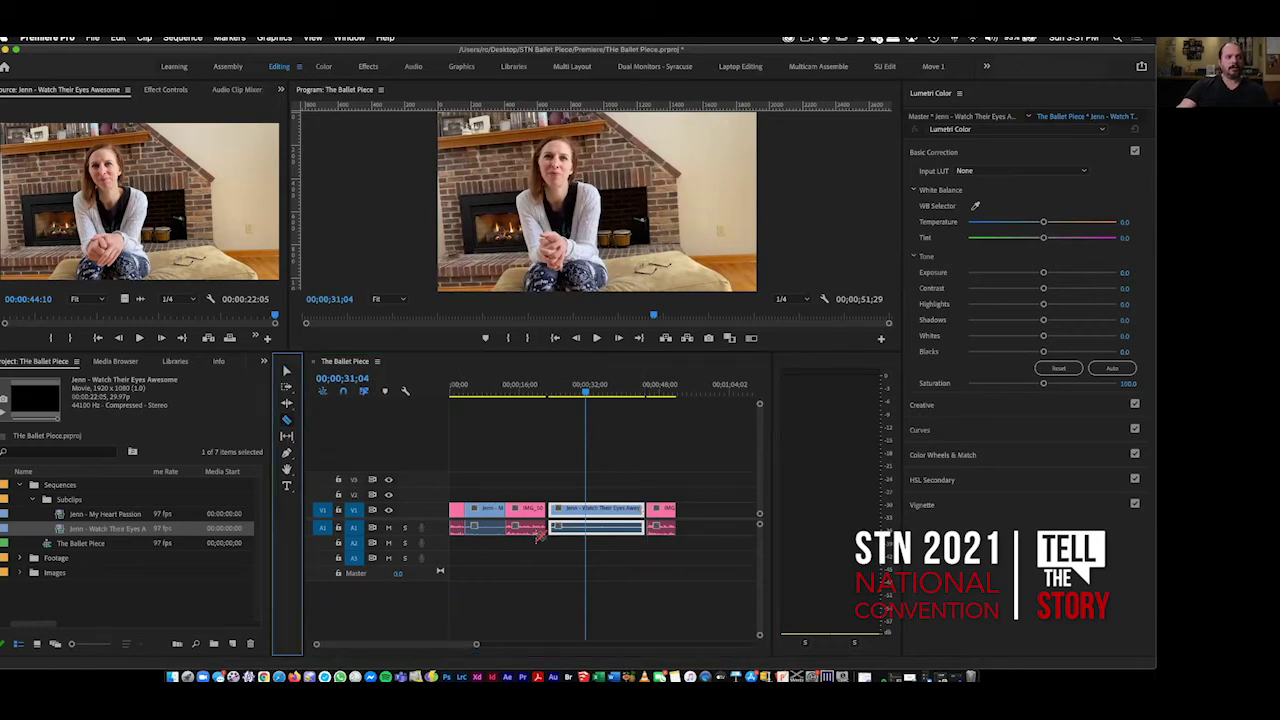
pyautogui.click(587, 511)
pyautogui.press('v')
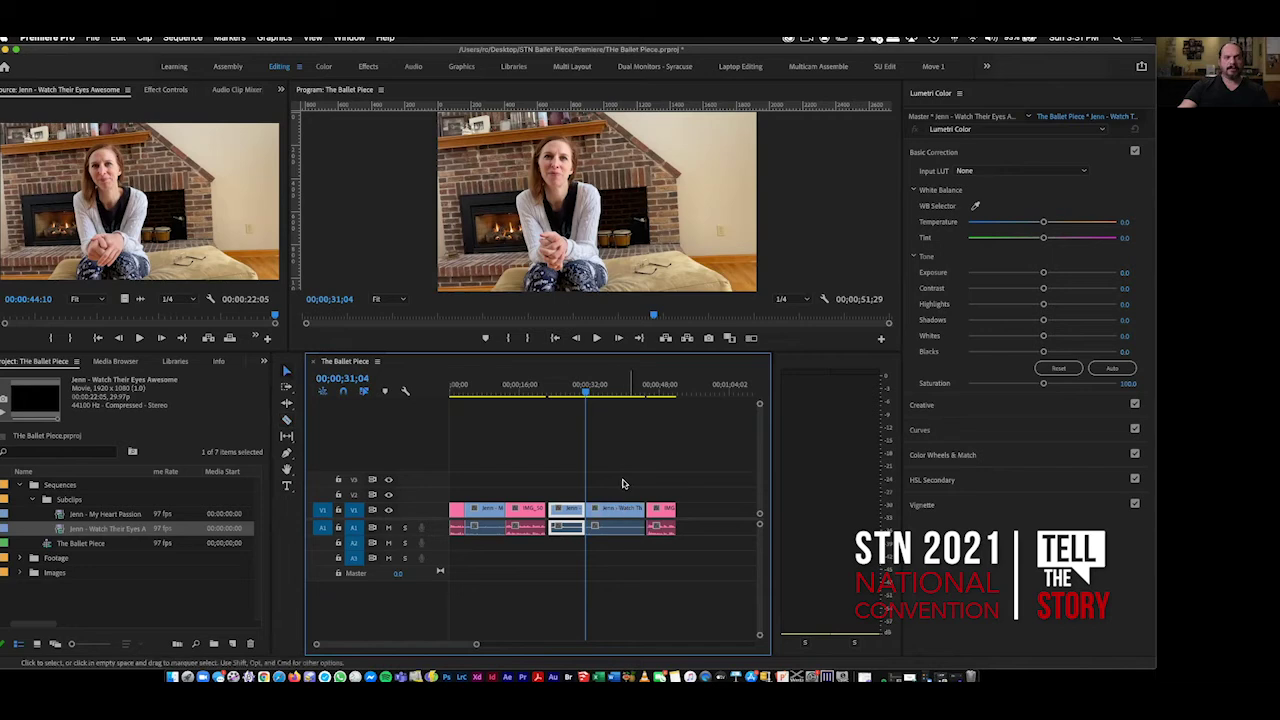
pyautogui.click(618, 510)
pyautogui.hotkey('shift', 'Delete')
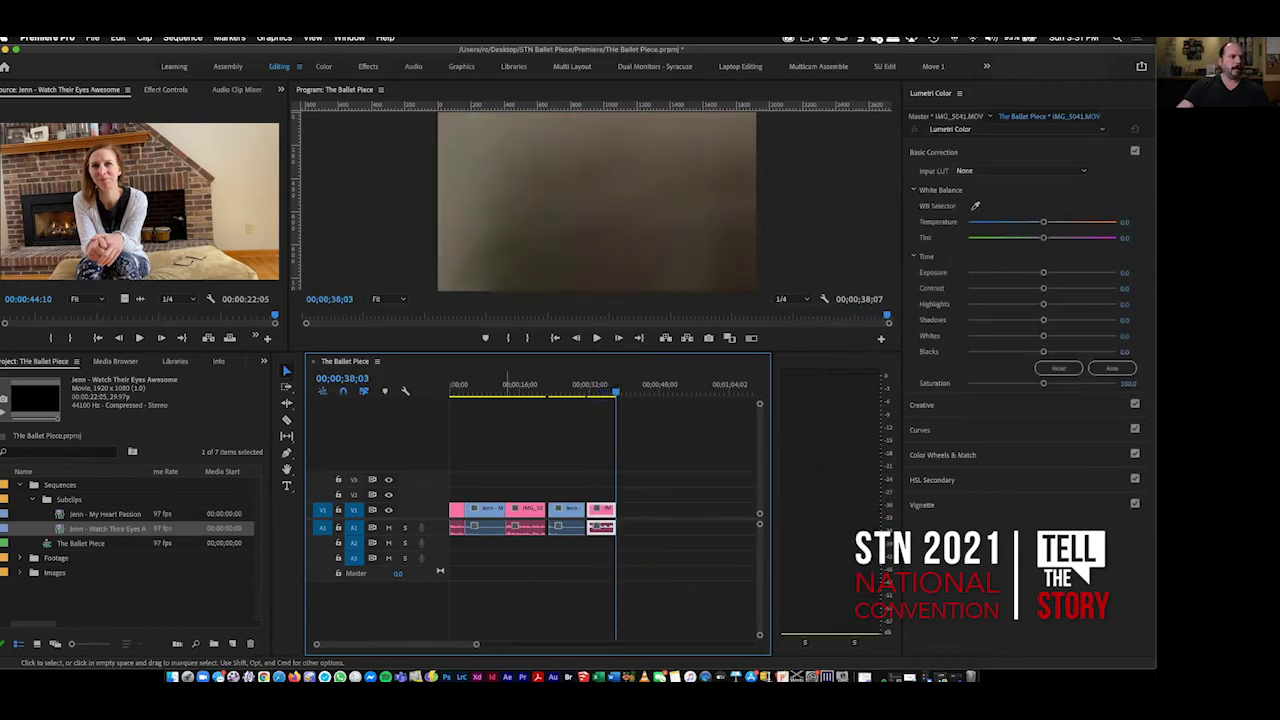
# Browse the Camera A folder in the Footage bin and load IMG_5030.MOV as the source clip.
pyautogui.click(22, 558)
pyautogui.click(34, 559)
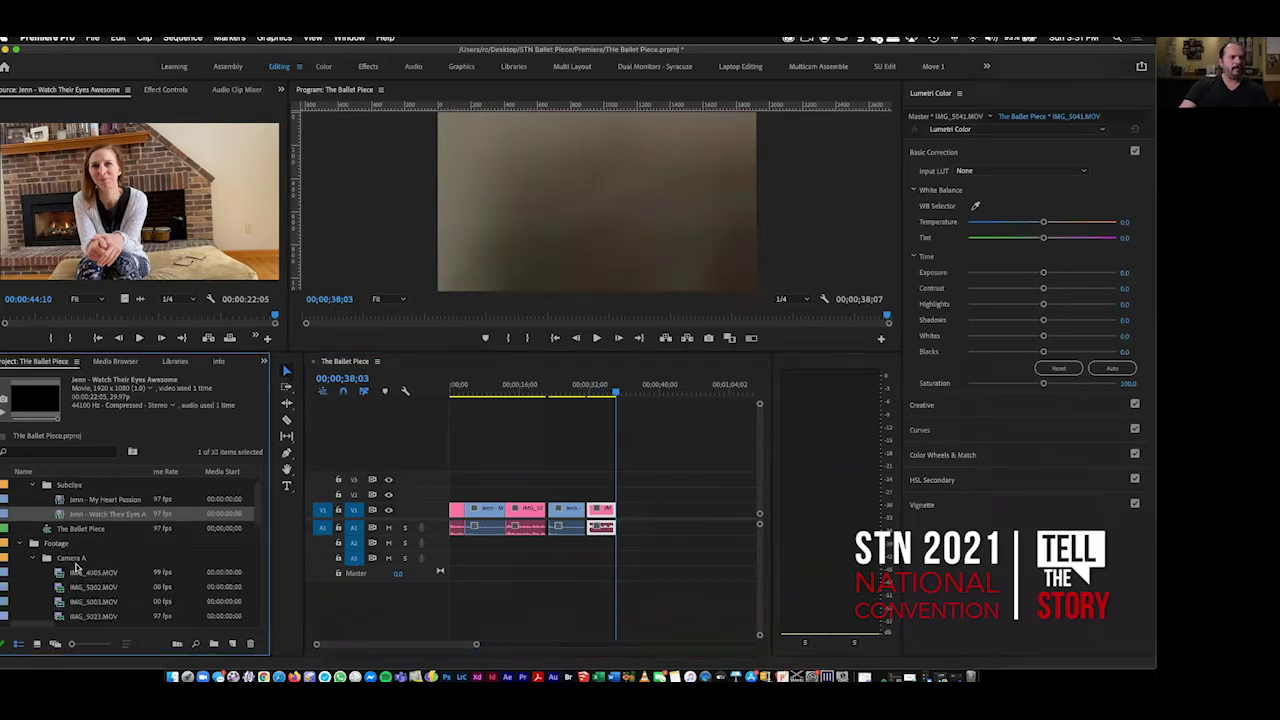
pyautogui.scroll(-5, 90, 567)
pyautogui.scroll(-3, 90, 567)
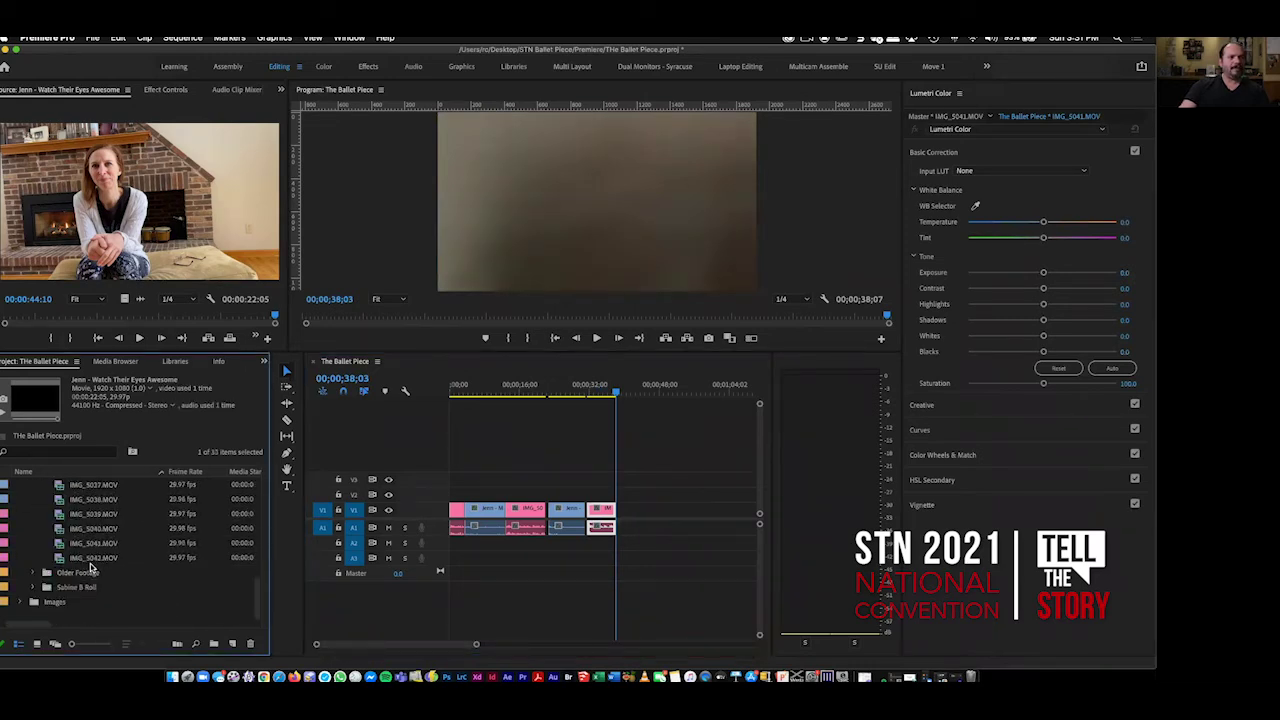
pyautogui.click(70, 555)
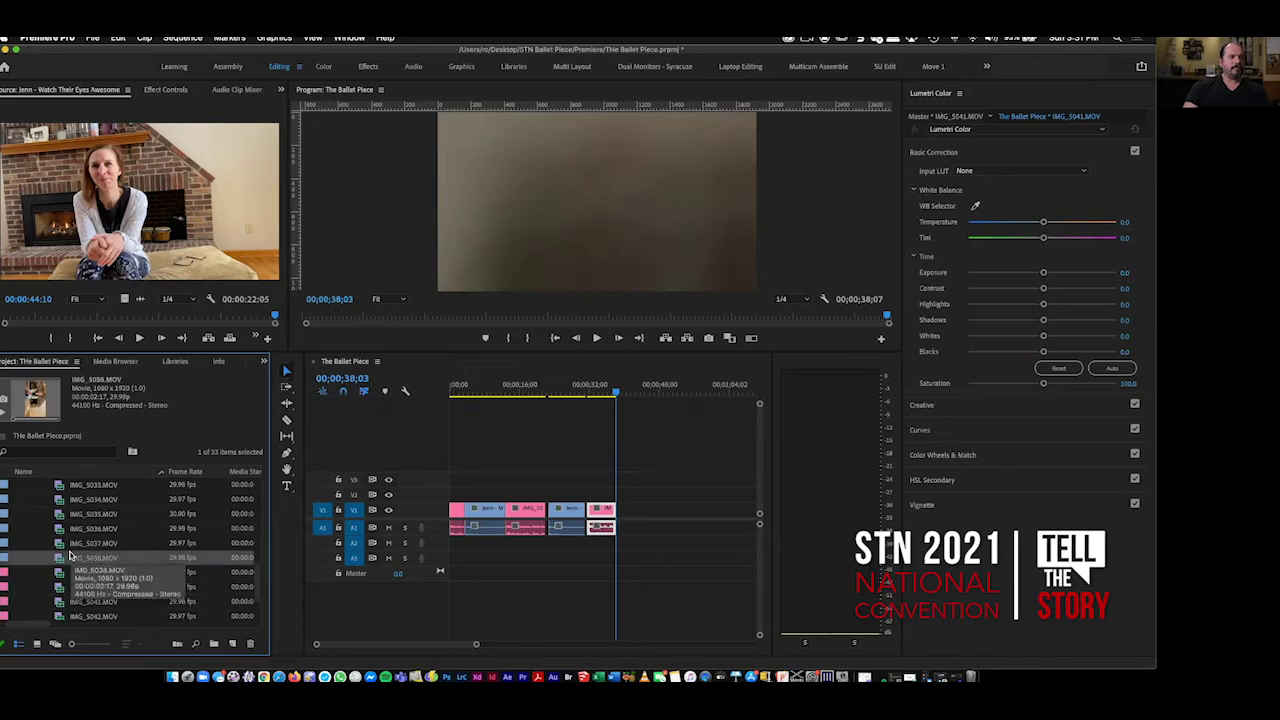
pyautogui.press('Down')
pyautogui.press('Down')
pyautogui.press('Down')
pyautogui.press('Down')
pyautogui.press('Down')
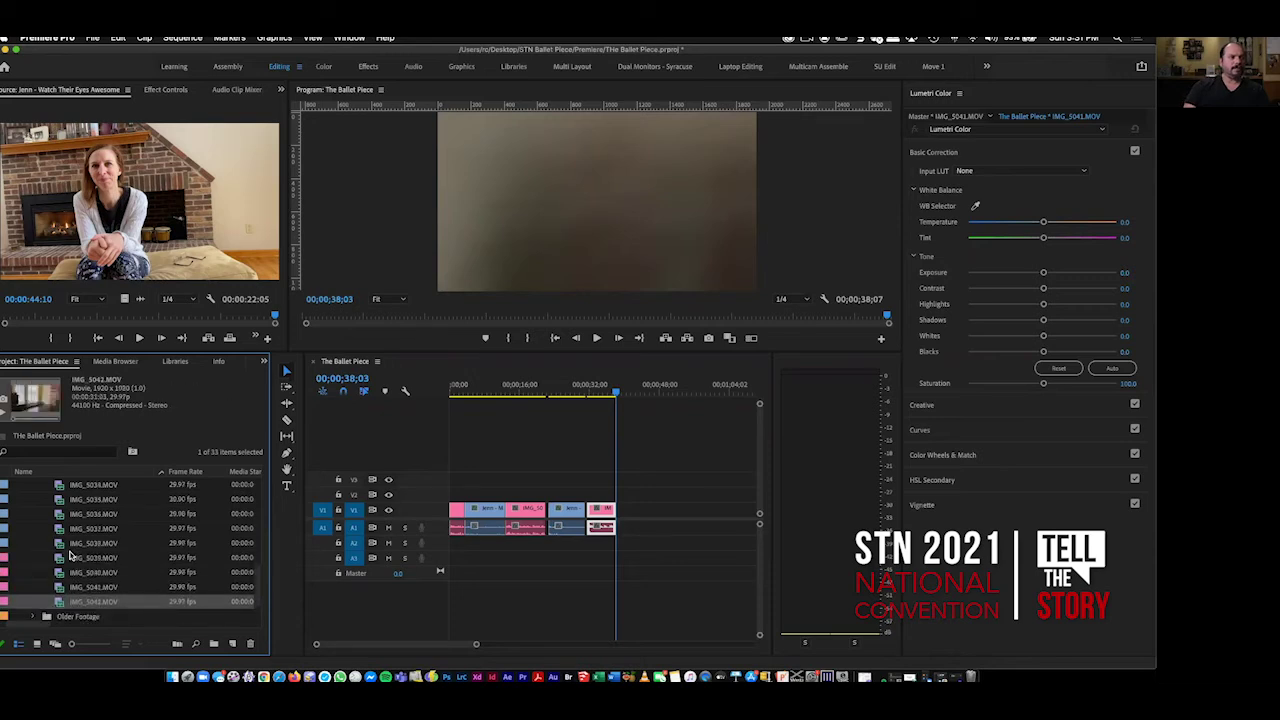
pyautogui.press('Up')
pyautogui.press('Up')
pyautogui.press('Up')
pyautogui.press('Up')
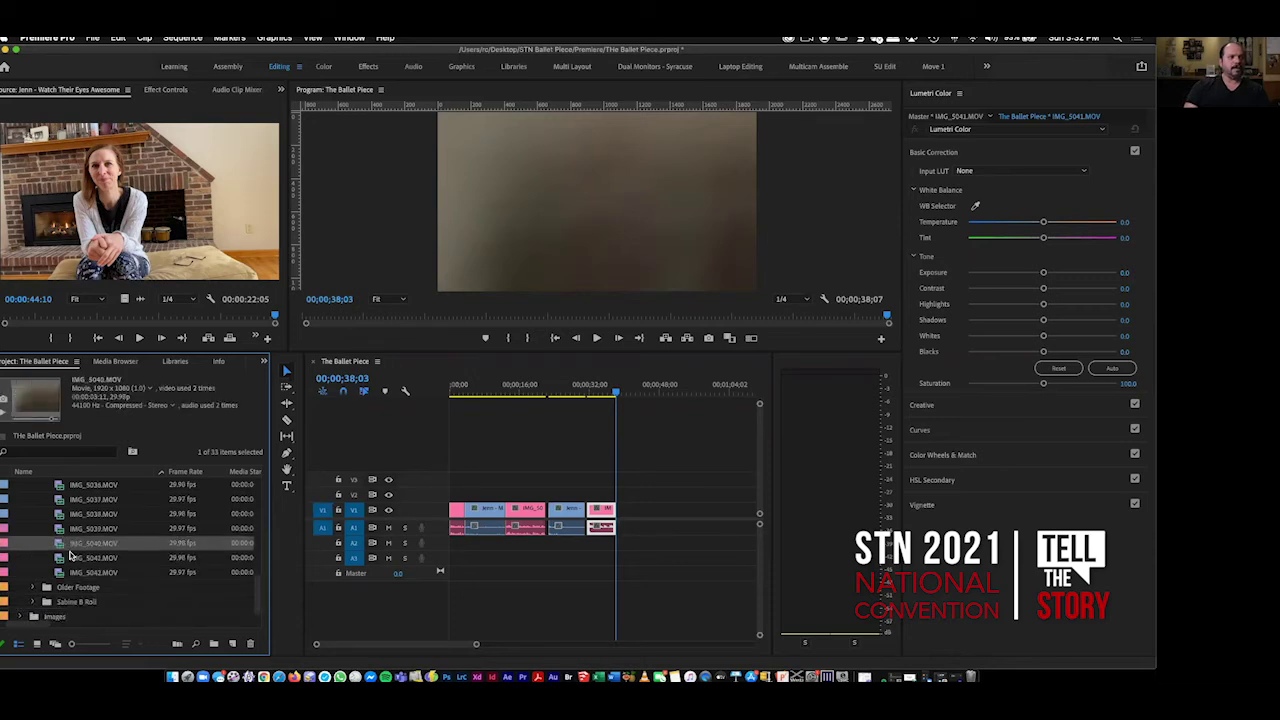
pyautogui.press('Up')
pyautogui.press('Down')
pyautogui.press('Down')
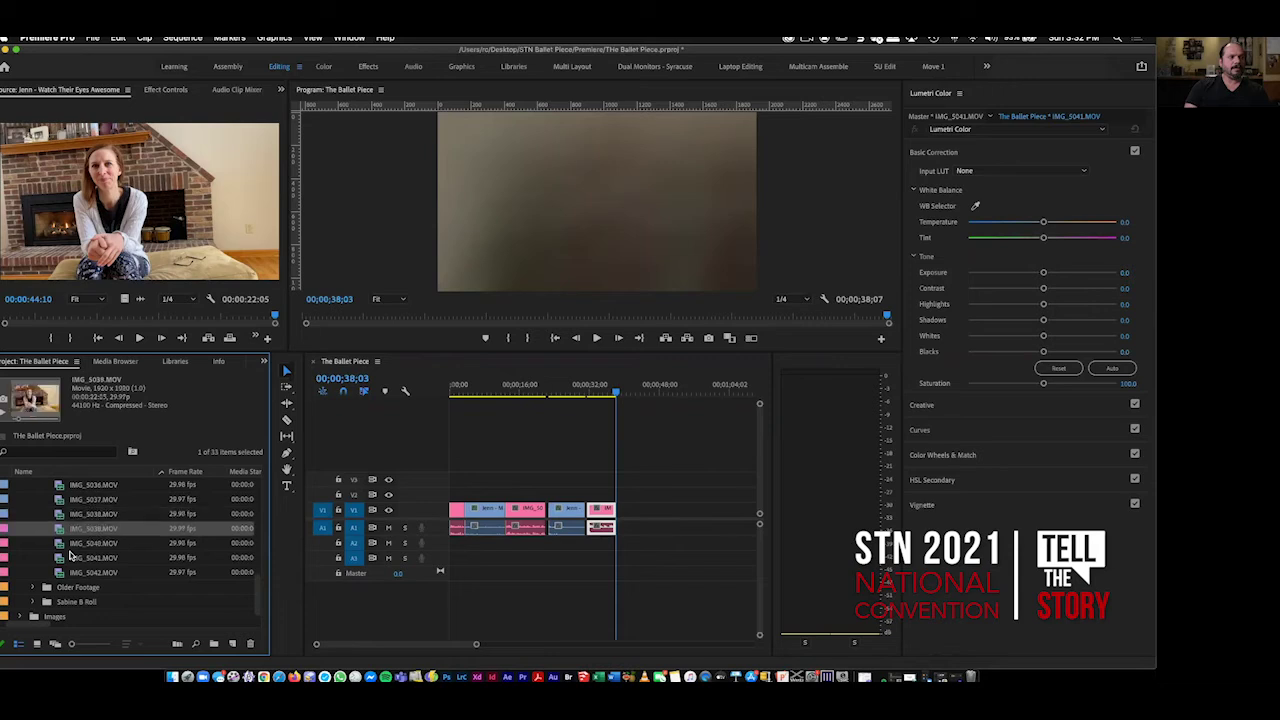
pyautogui.press('Up')
pyautogui.press('Up')
pyautogui.press('Up')
pyautogui.press('Up')
pyautogui.press('Up')
pyautogui.press('Up')
pyautogui.press('Up')
pyautogui.press('Up')
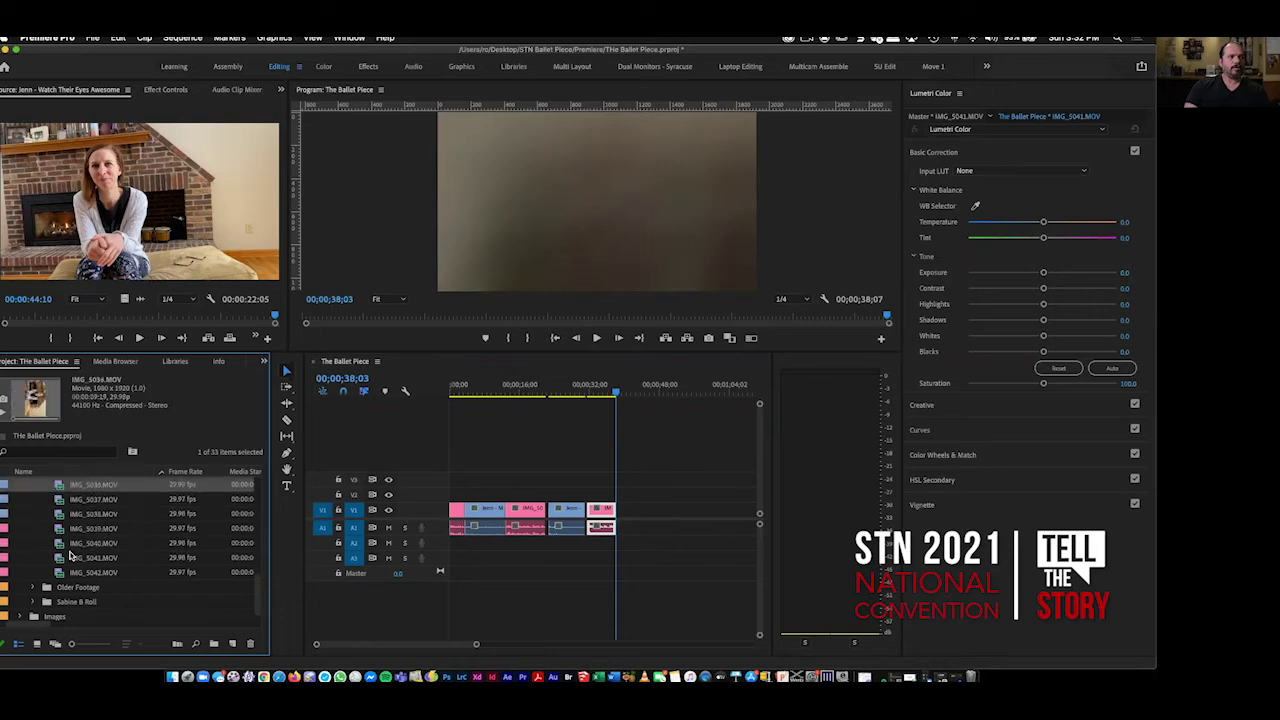
pyautogui.press('Up')
pyautogui.press('Up')
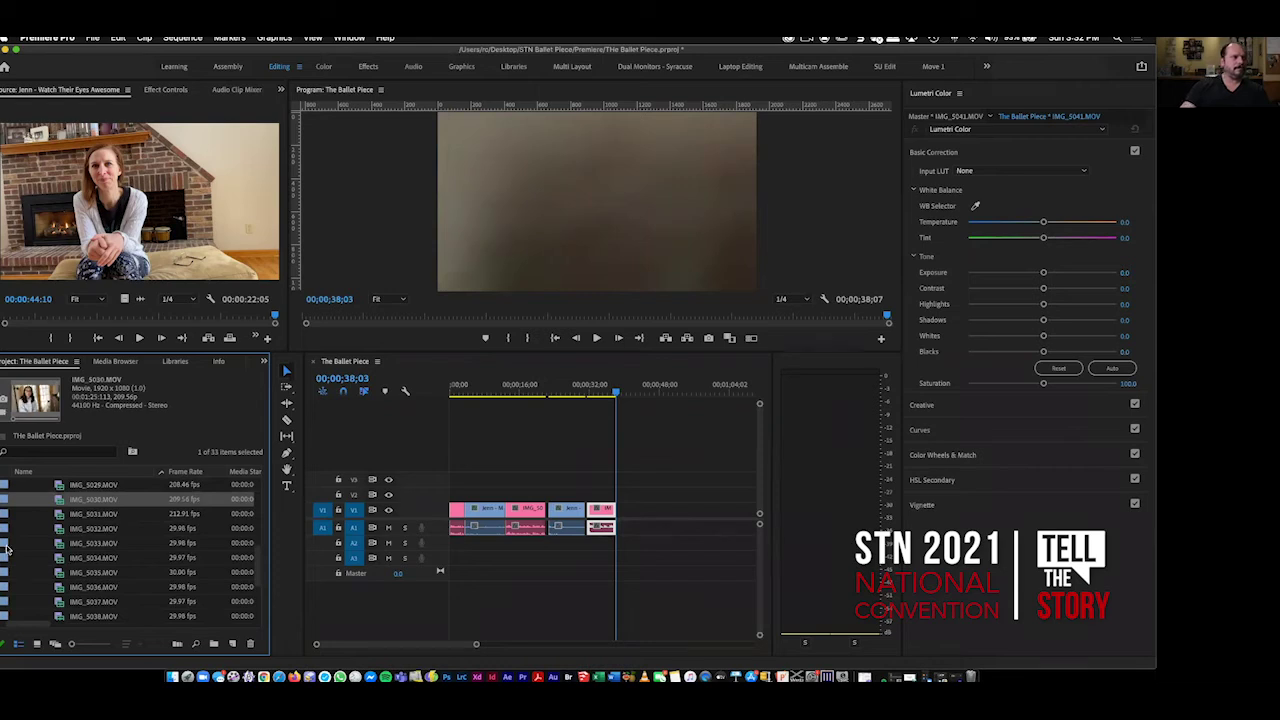
pyautogui.doubleClick(5, 500)
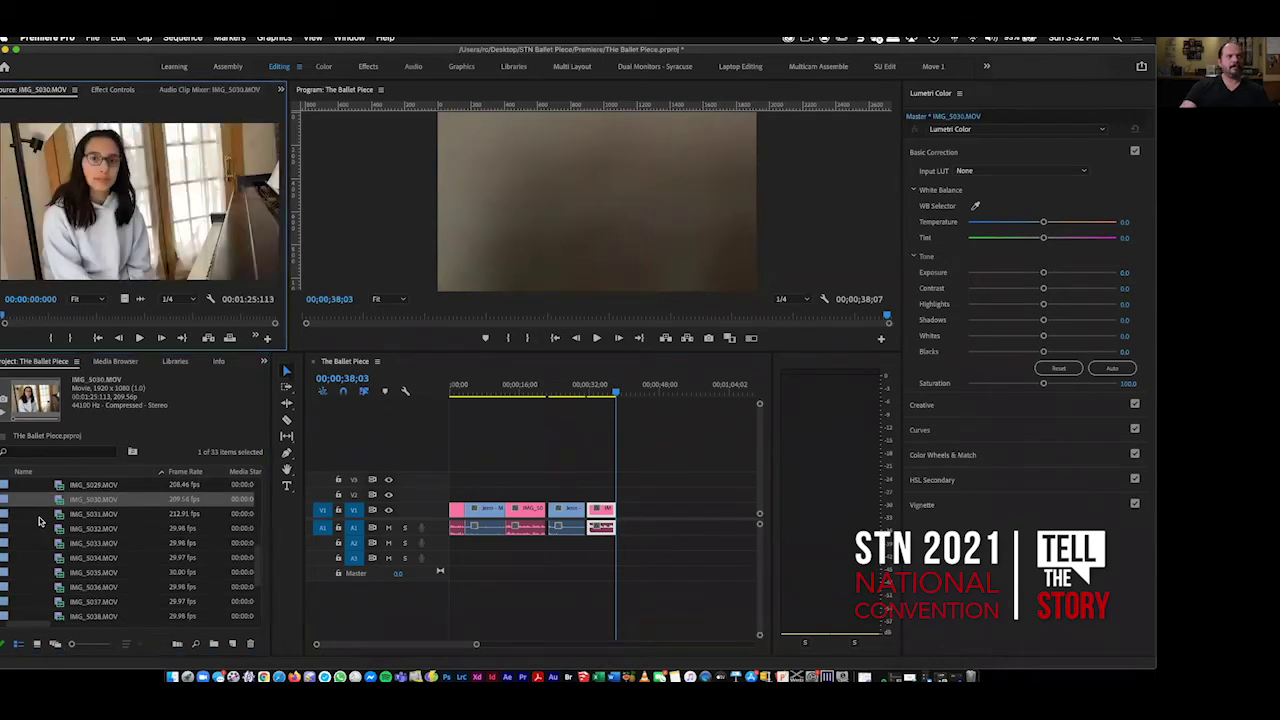
# Show the audio waveform of IMG_5030.MOV in the Source monitor and mark an In point at about 7 seconds.
pyautogui.click(211, 298)
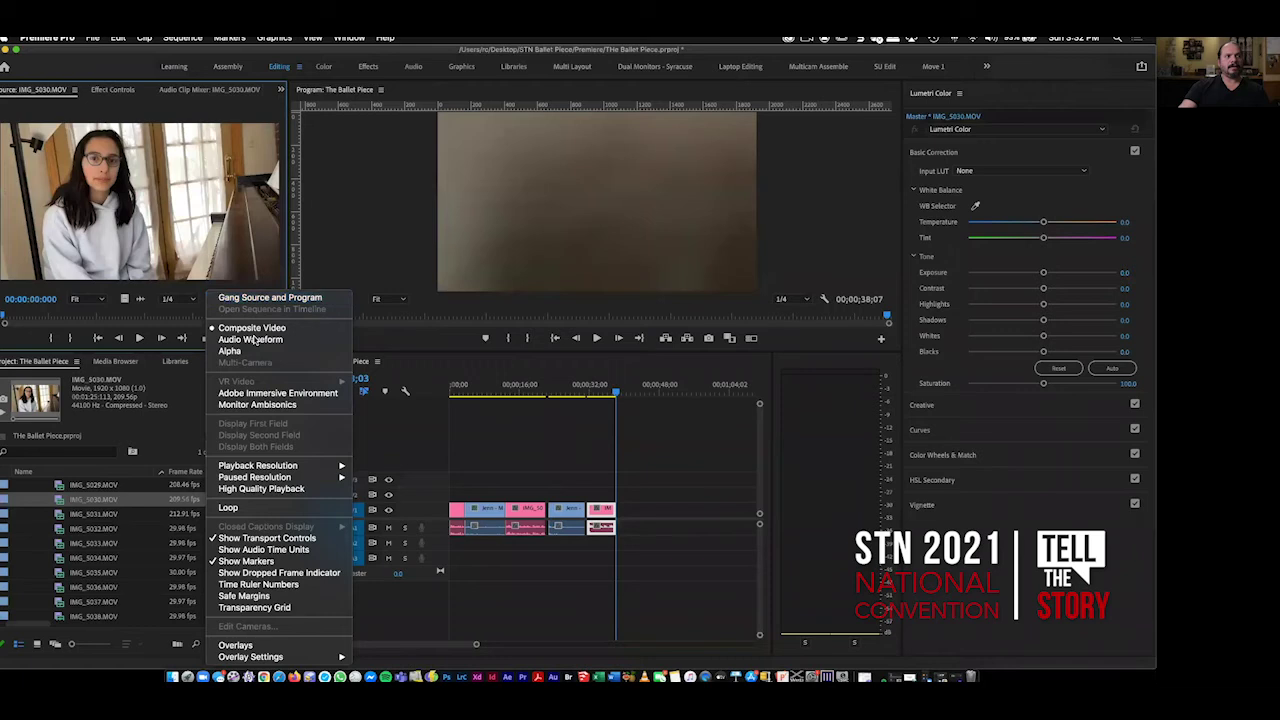
pyautogui.click(255, 345)
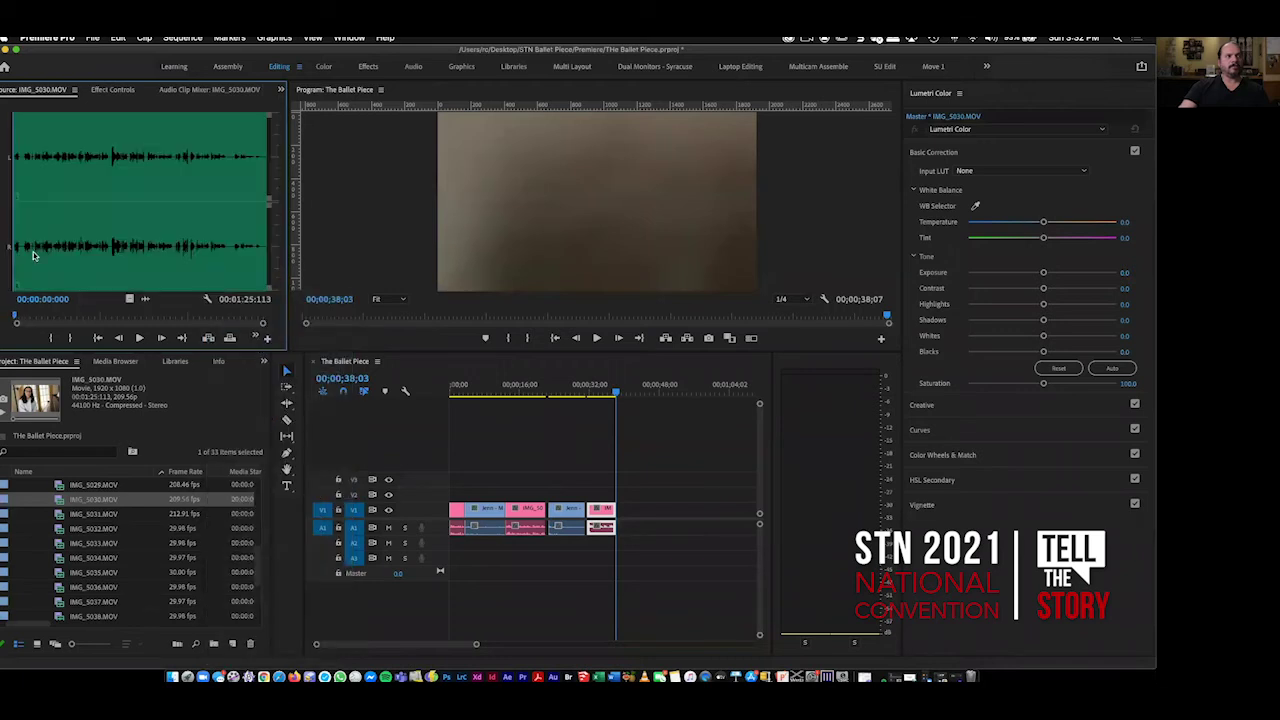
pyautogui.click(22, 245)
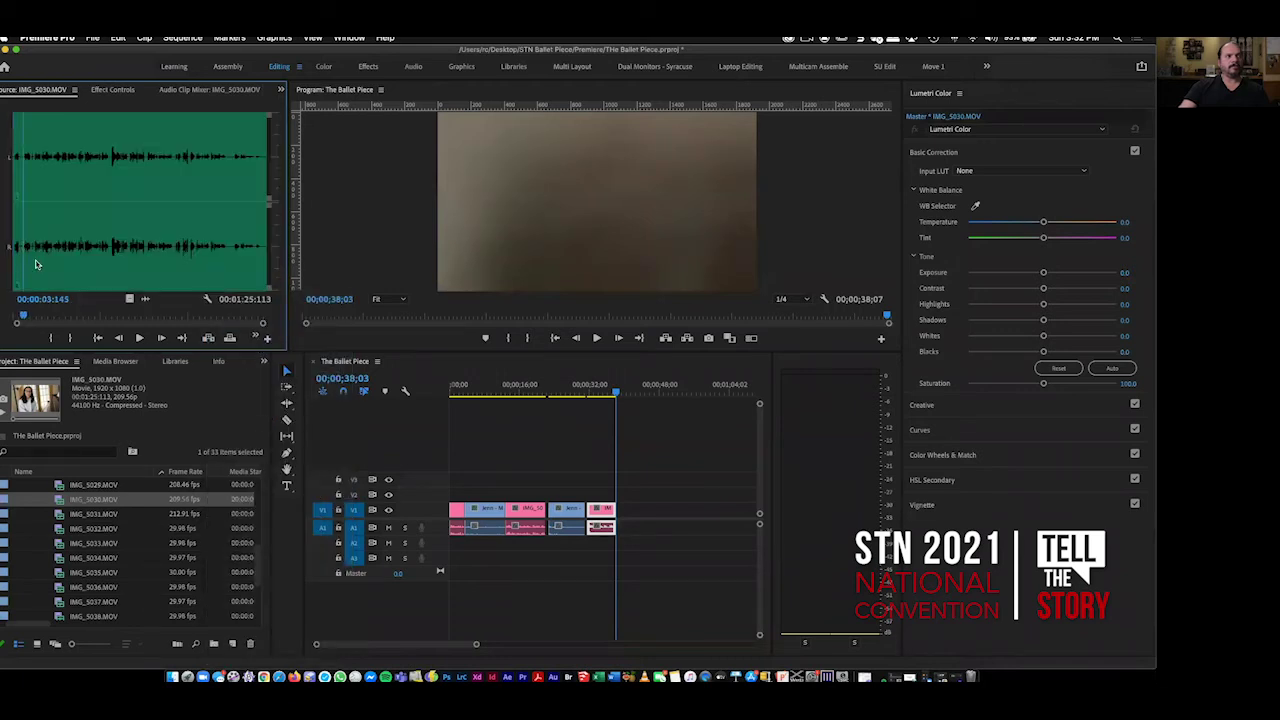
pyautogui.press('space')
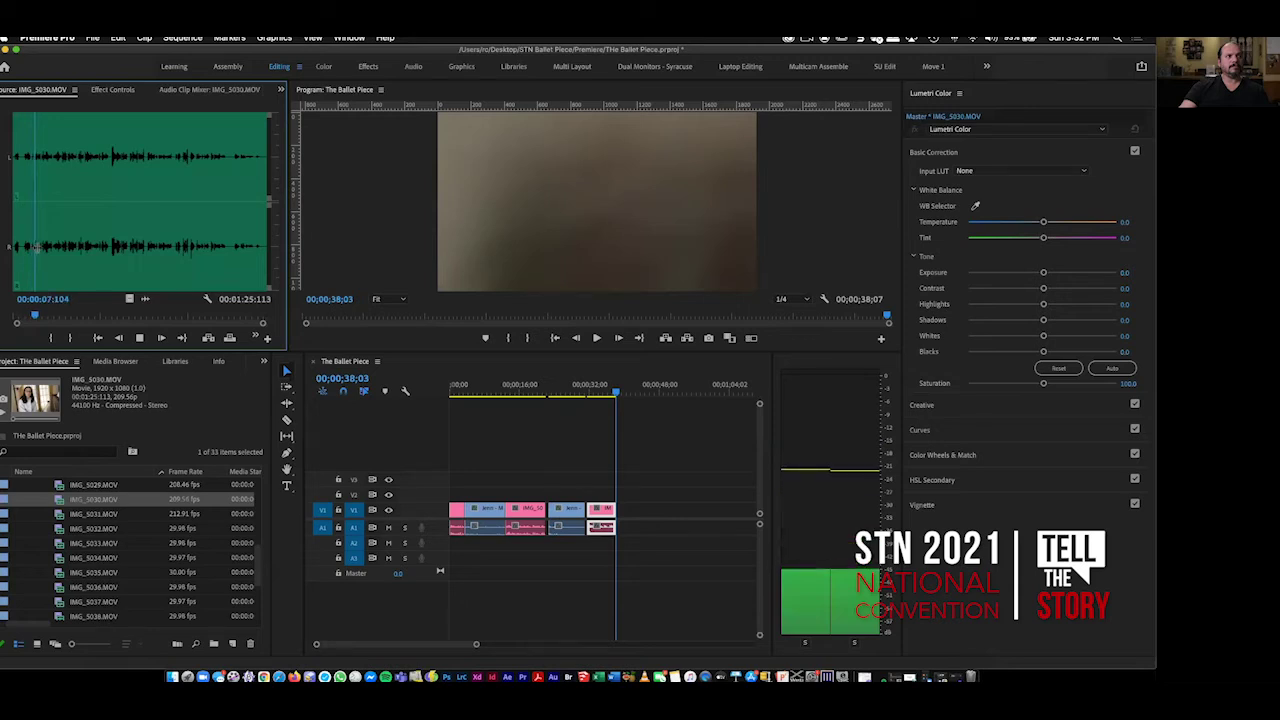
pyautogui.press('space')
pyautogui.press('i')
# Mark the Out point of IMG_5030.MOV at 00:00:28:106 and overwrite the range into the sequence after the last clip.
pyautogui.press('space')
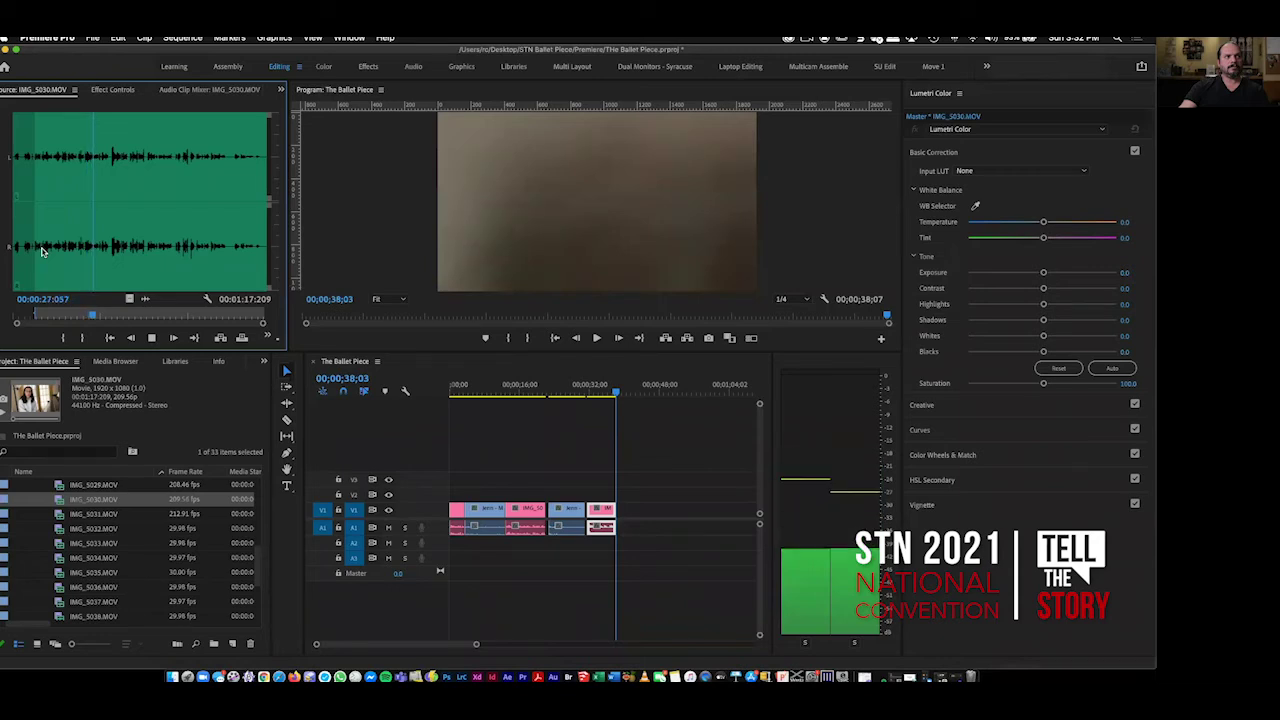
pyautogui.press('space')
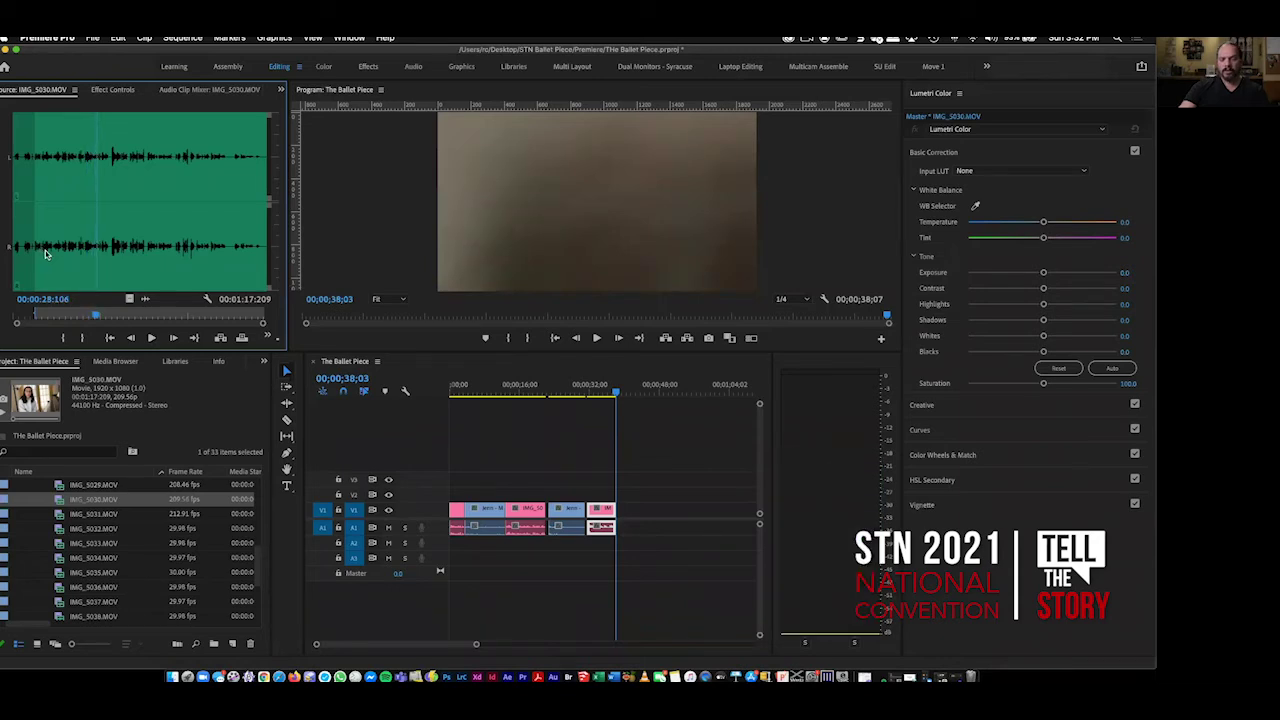
pyautogui.press('o')
pyautogui.press('.')
# Play from the end of IMG_5041.MOV into the new IMG_5030.MOV clip and review part of that soundbite.
pyautogui.click(613, 390)
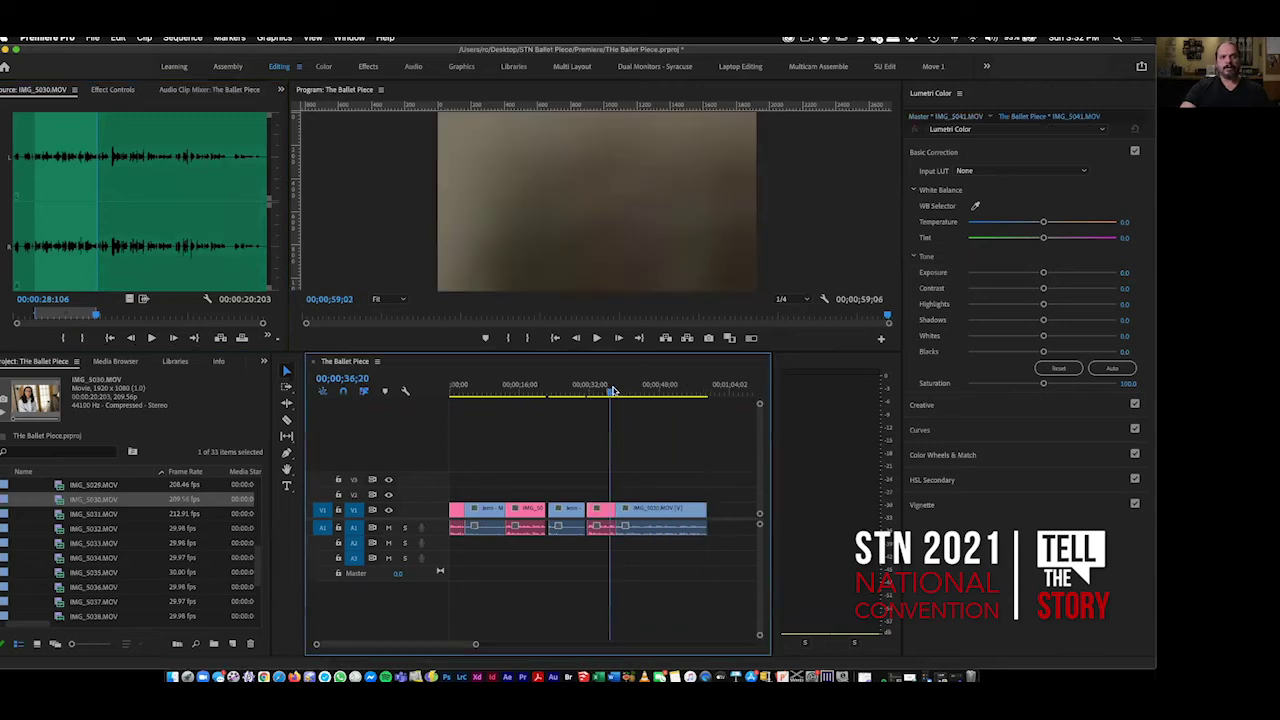
pyautogui.press('space')
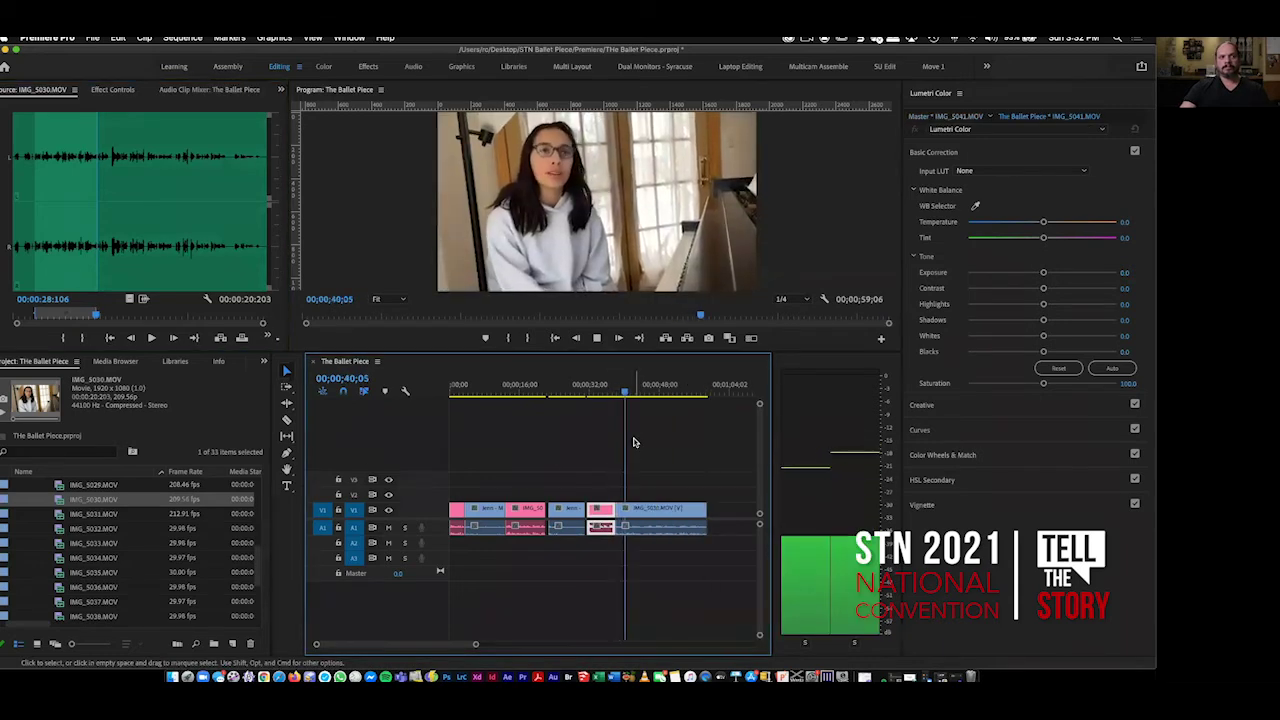
pyautogui.press('space')
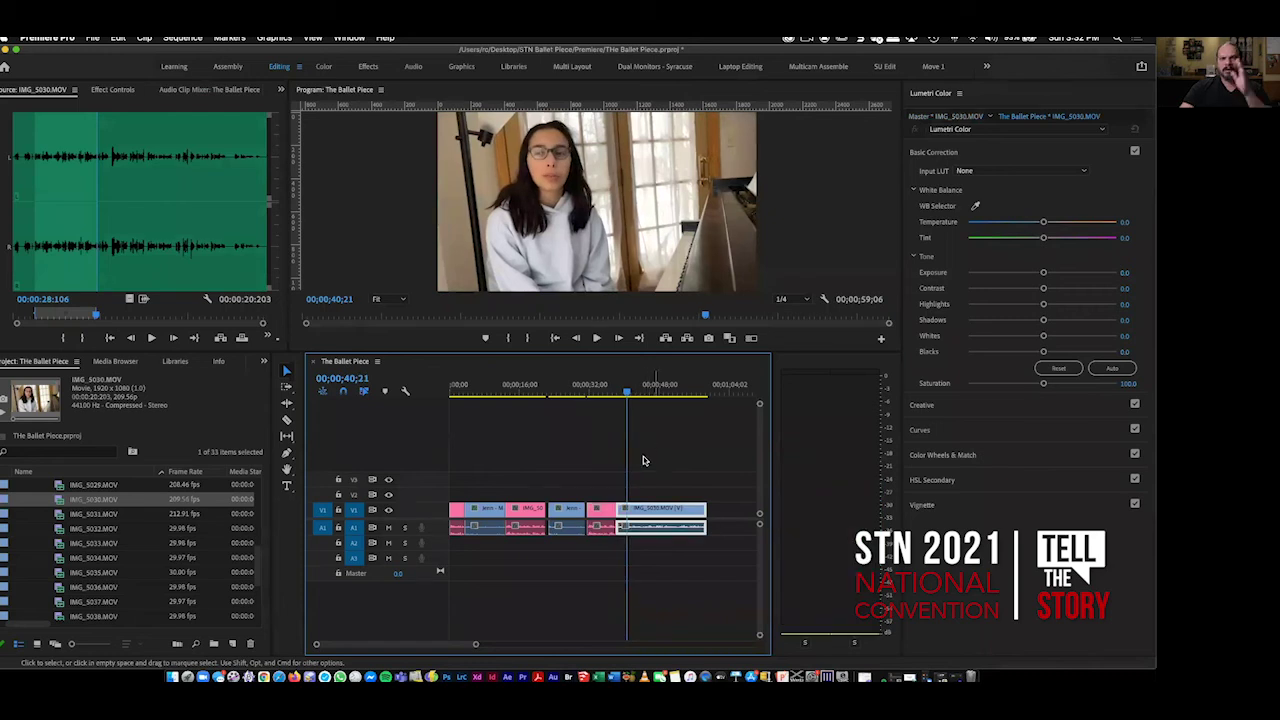
pyautogui.moveTo(476, 645); pyautogui.dragTo(508, 649)
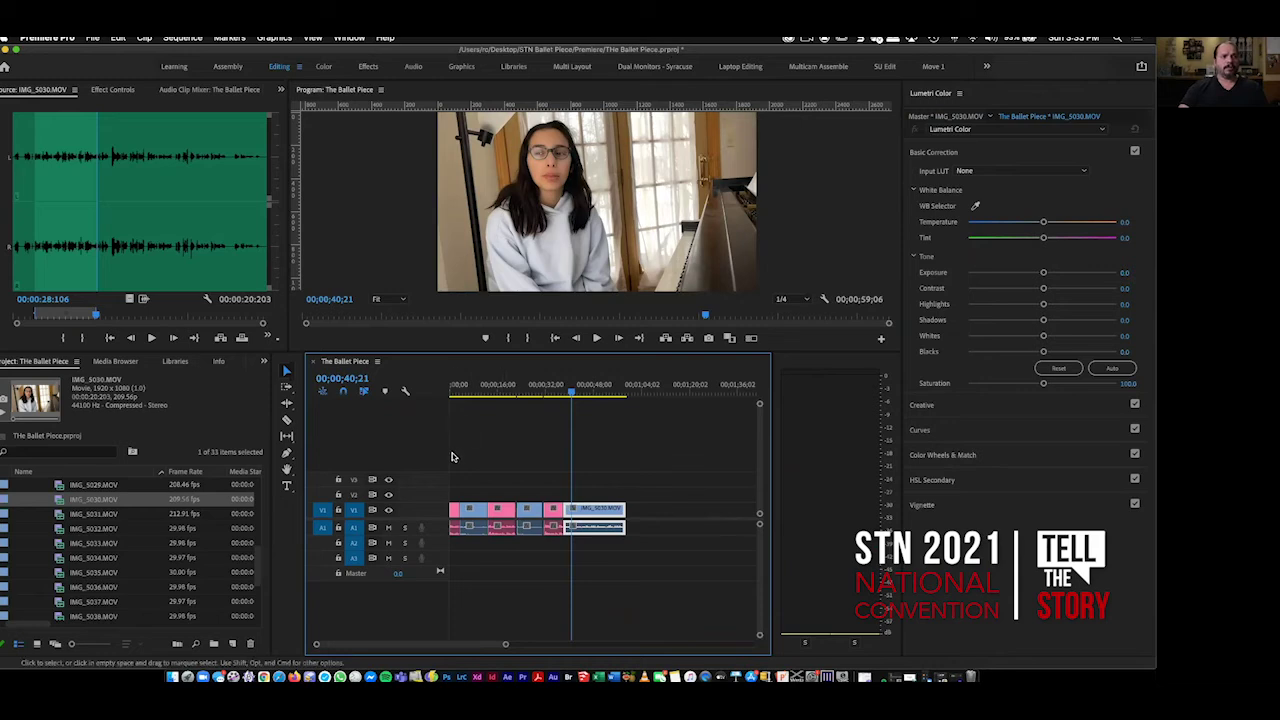
pyautogui.moveTo(458, 491); pyautogui.dragTo(604, 553)
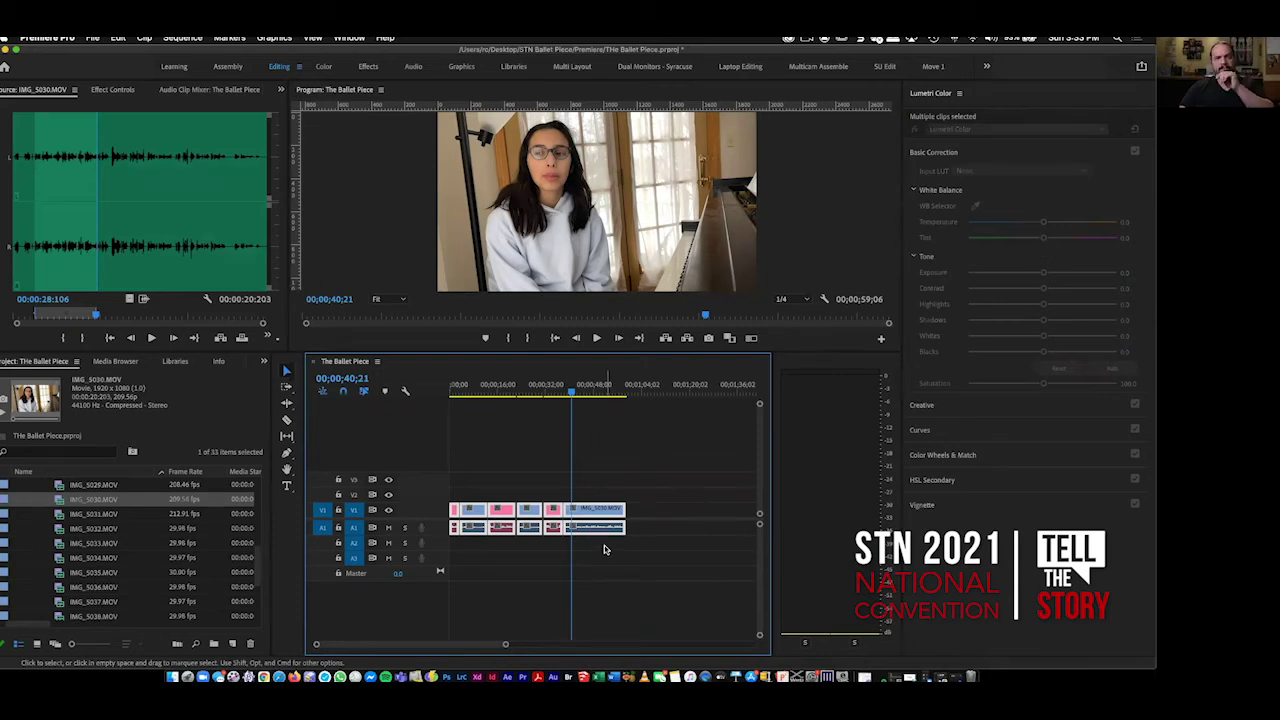
pyautogui.click(610, 573)
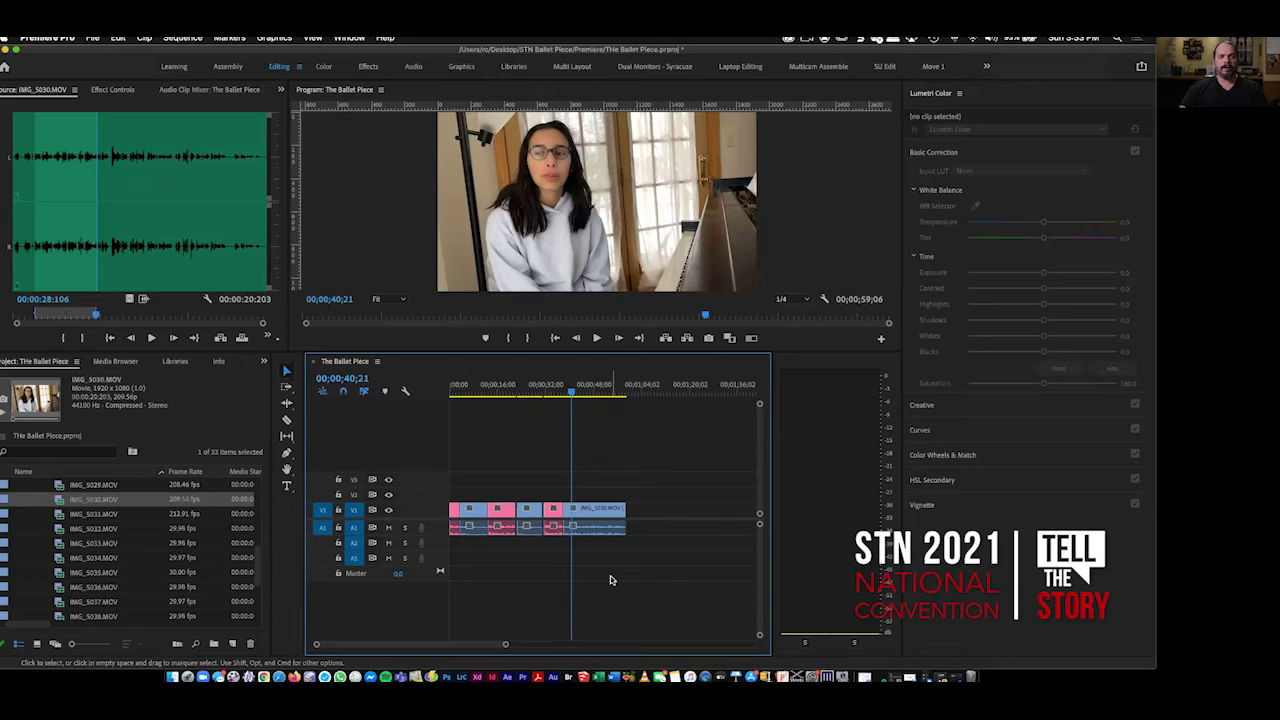
pyautogui.moveTo(557, 395); pyautogui.dragTo(590, 397)
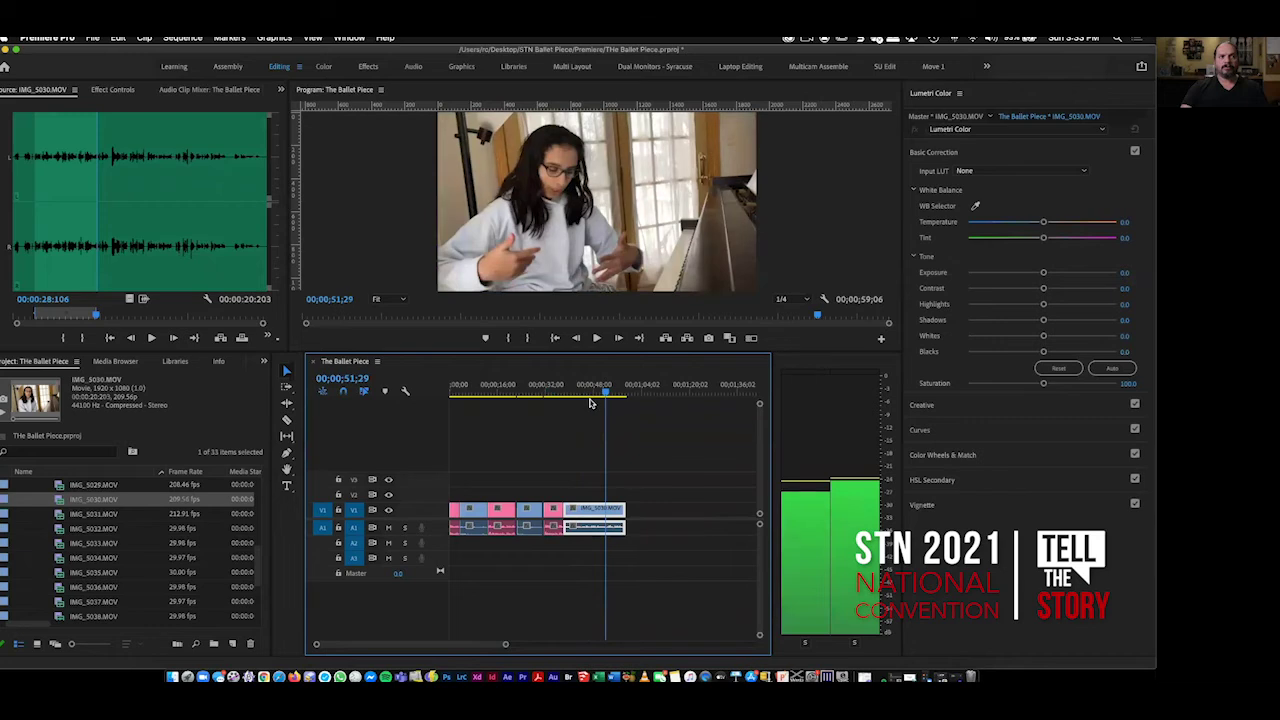
pyautogui.click(526, 429)
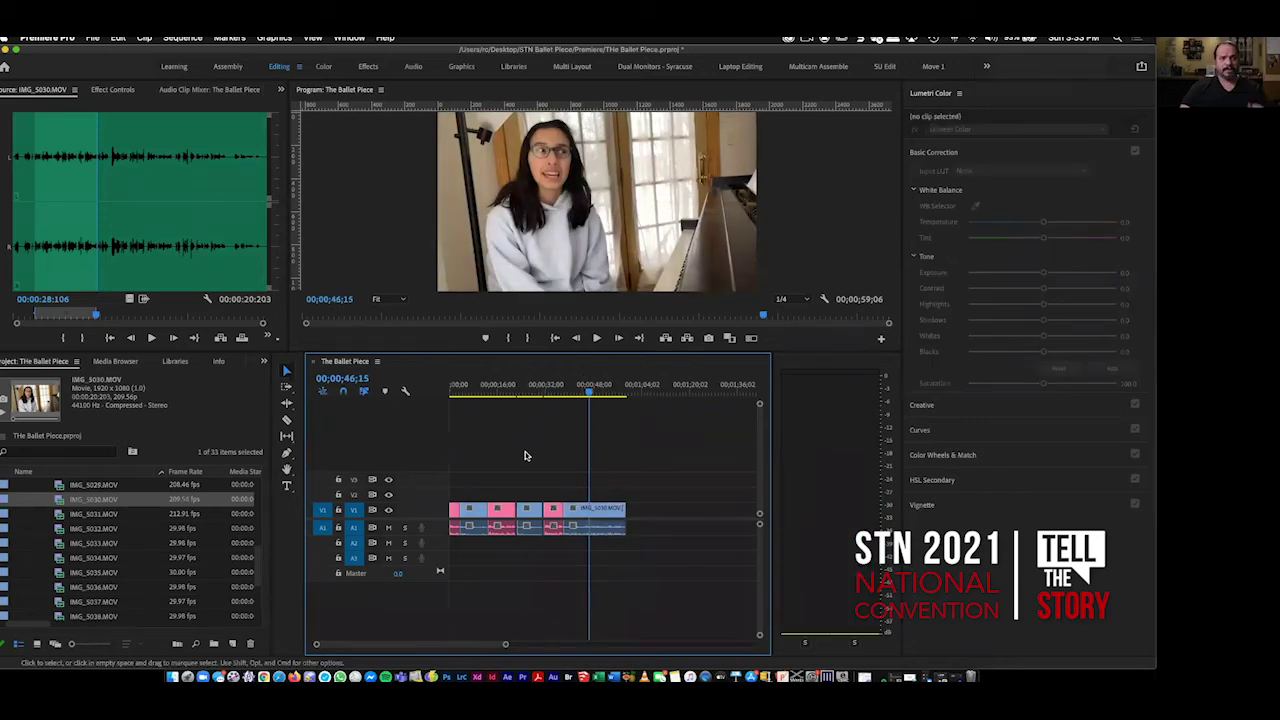
# Shift the last three clips, from "Watch Their Eyes Awesome" to IMG_5030.MOV, together about six and a half seconds later.
pyautogui.click(512, 386)
pyautogui.moveTo(512, 386); pyautogui.dragTo(515, 390)
pyautogui.moveTo(646, 564); pyautogui.dragTo(532, 484)
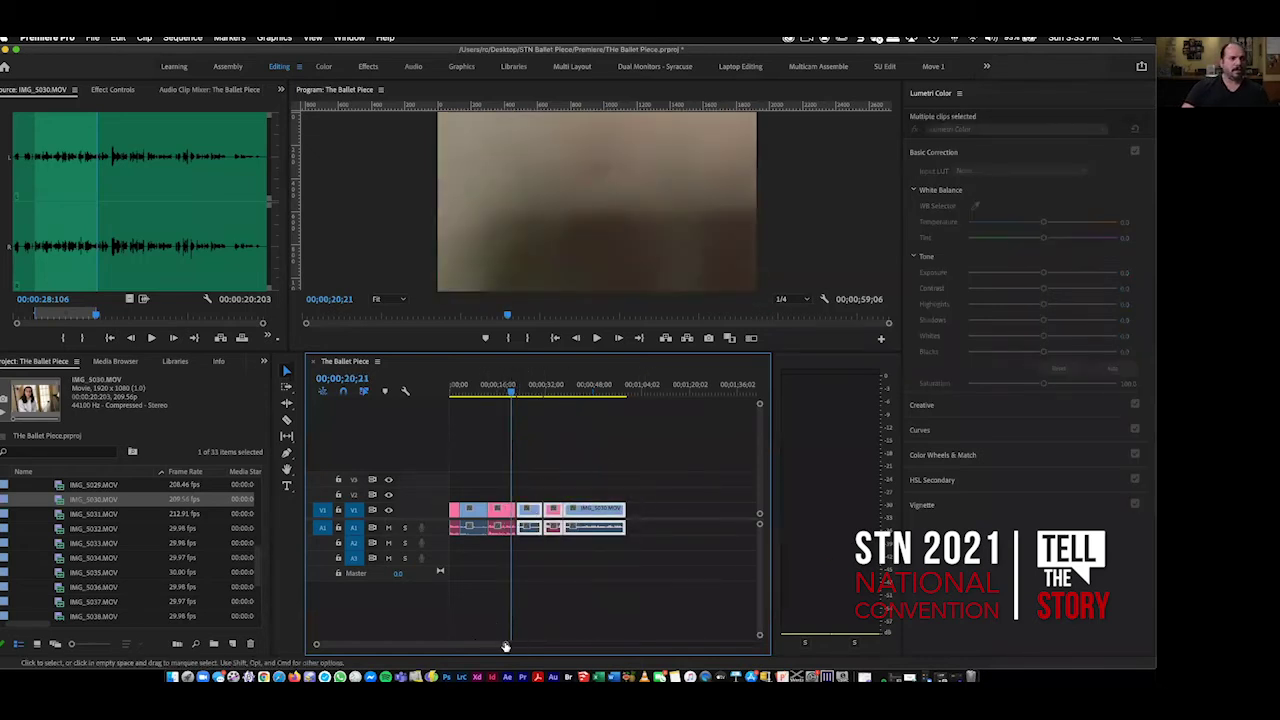
pyautogui.moveTo(504, 646)
pyautogui.mouseDown()
pyautogui.moveTo(449, 646)
pyautogui.moveTo(505, 648)
pyautogui.mouseUp()
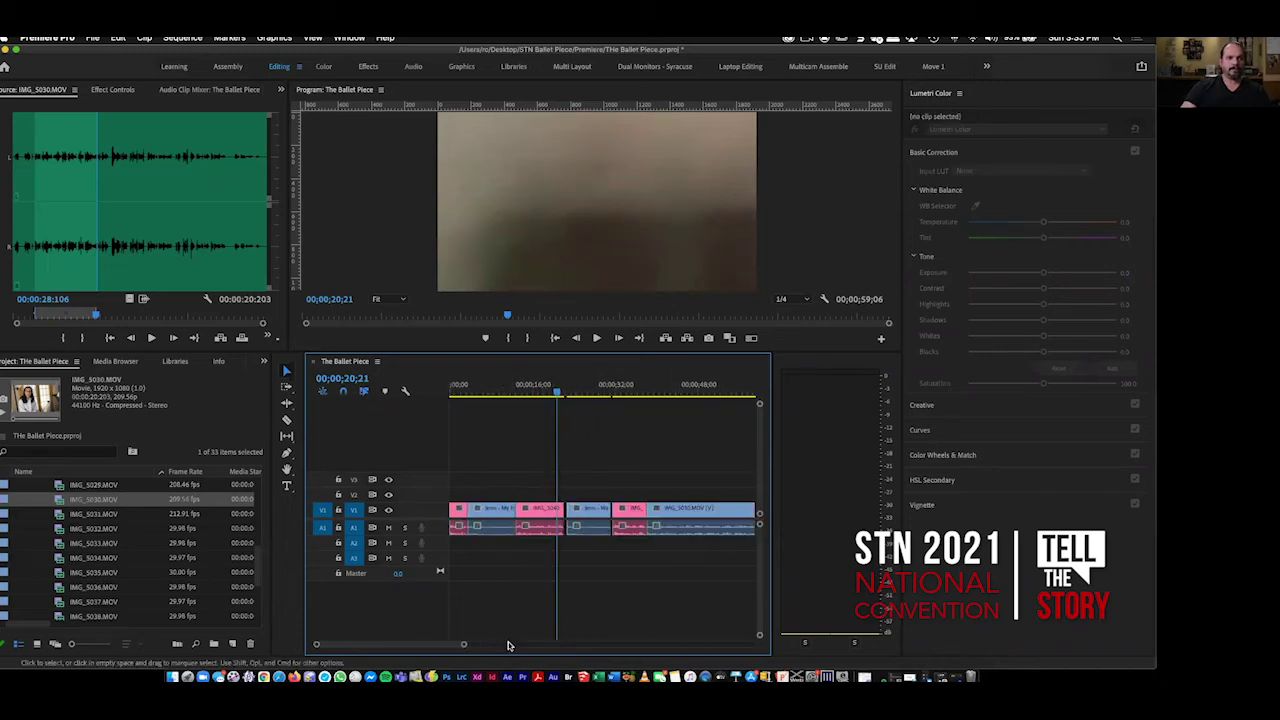
pyautogui.moveTo(665, 538); pyautogui.dragTo(686, 540)
pyautogui.moveTo(590, 522); pyautogui.dragTo(622, 512)
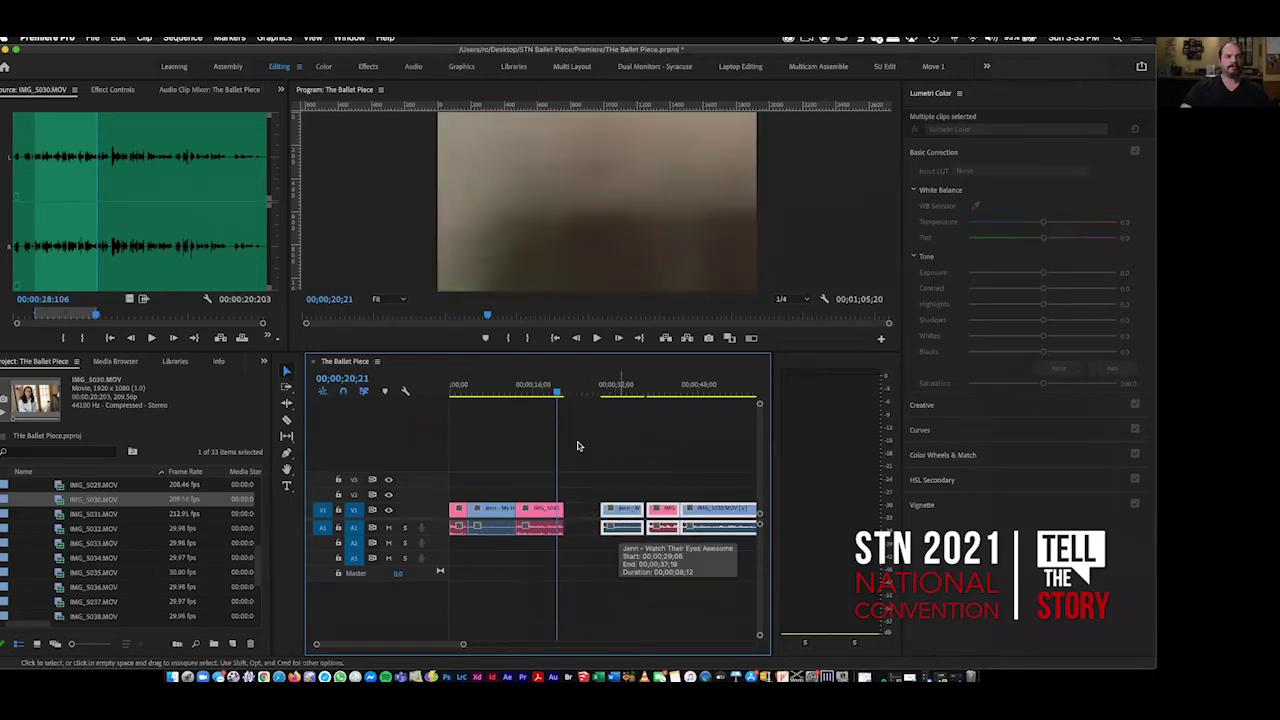
# Play the end of the "My Heart Passion" clip and shift the IMG_5040.MOV clip behind it about 00;00;01;06 later.
pyautogui.click(495, 390)
pyautogui.press('space')
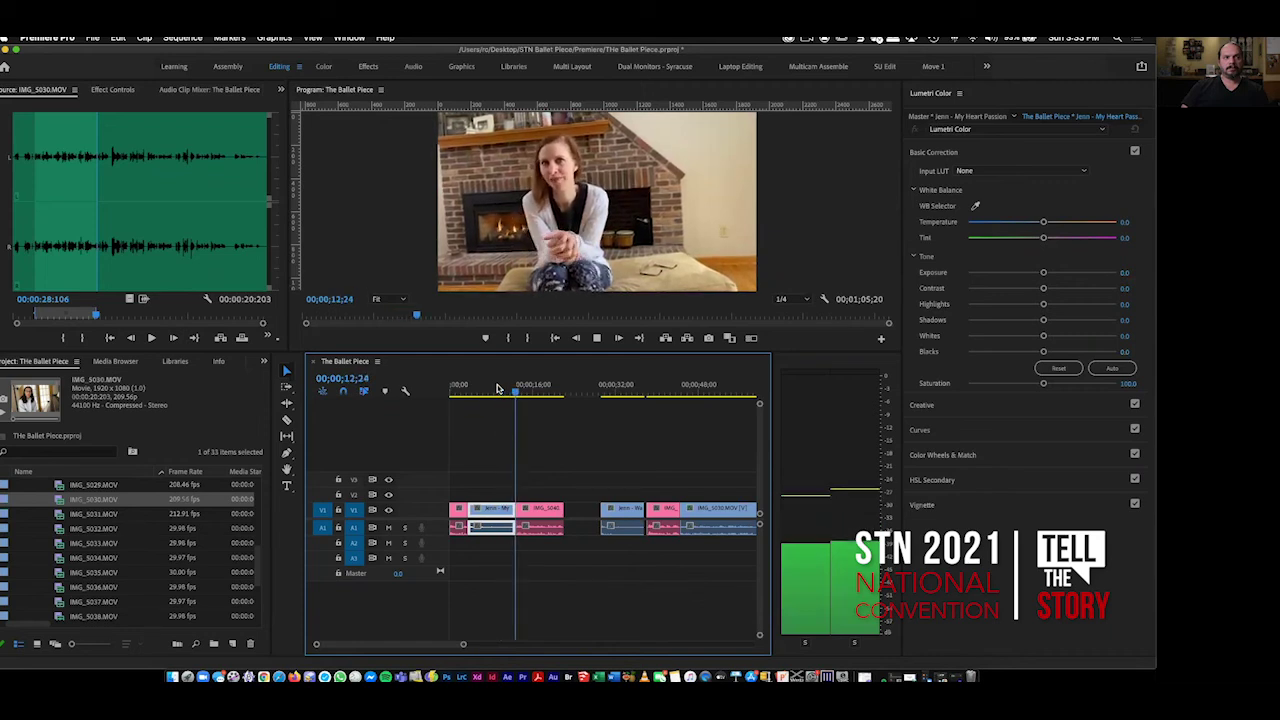
pyautogui.press('space')
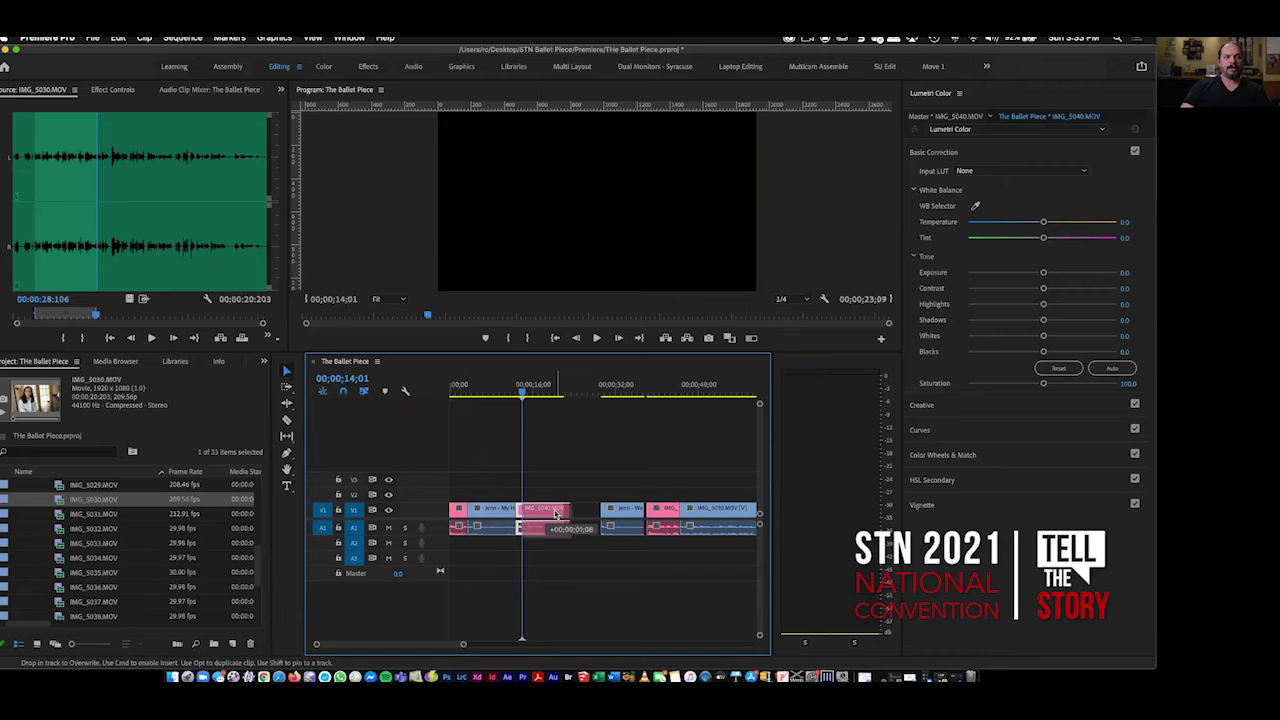
# Play the "My Heart Passion" soundbite and the gap before IMG_5040.MOV repeatedly to check the pacing.
pyautogui.click(508, 388)
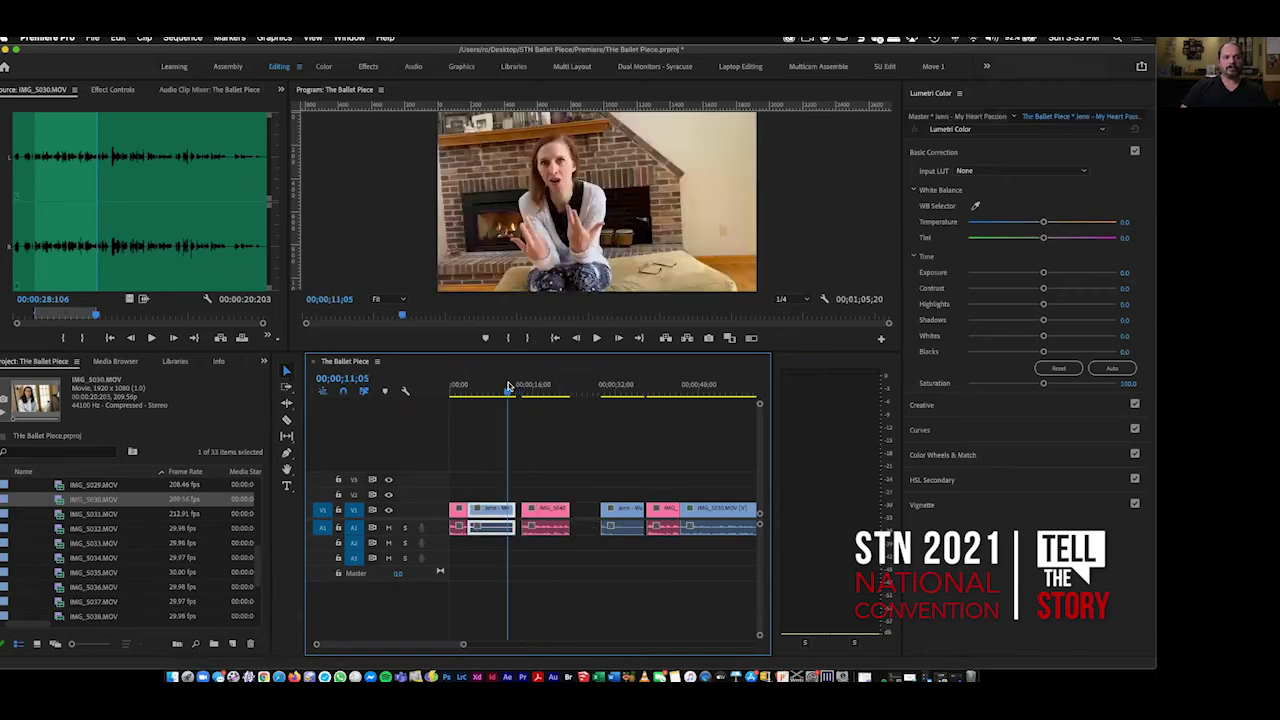
pyautogui.press('space')
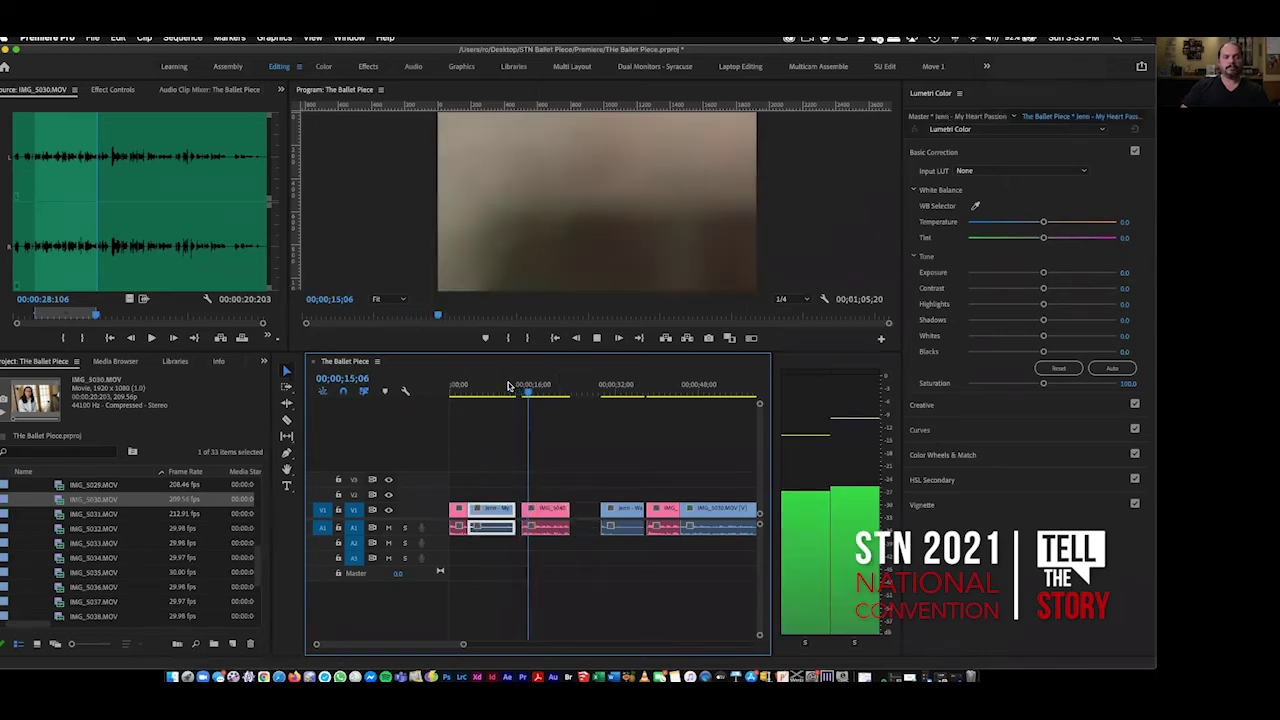
pyautogui.press('space')
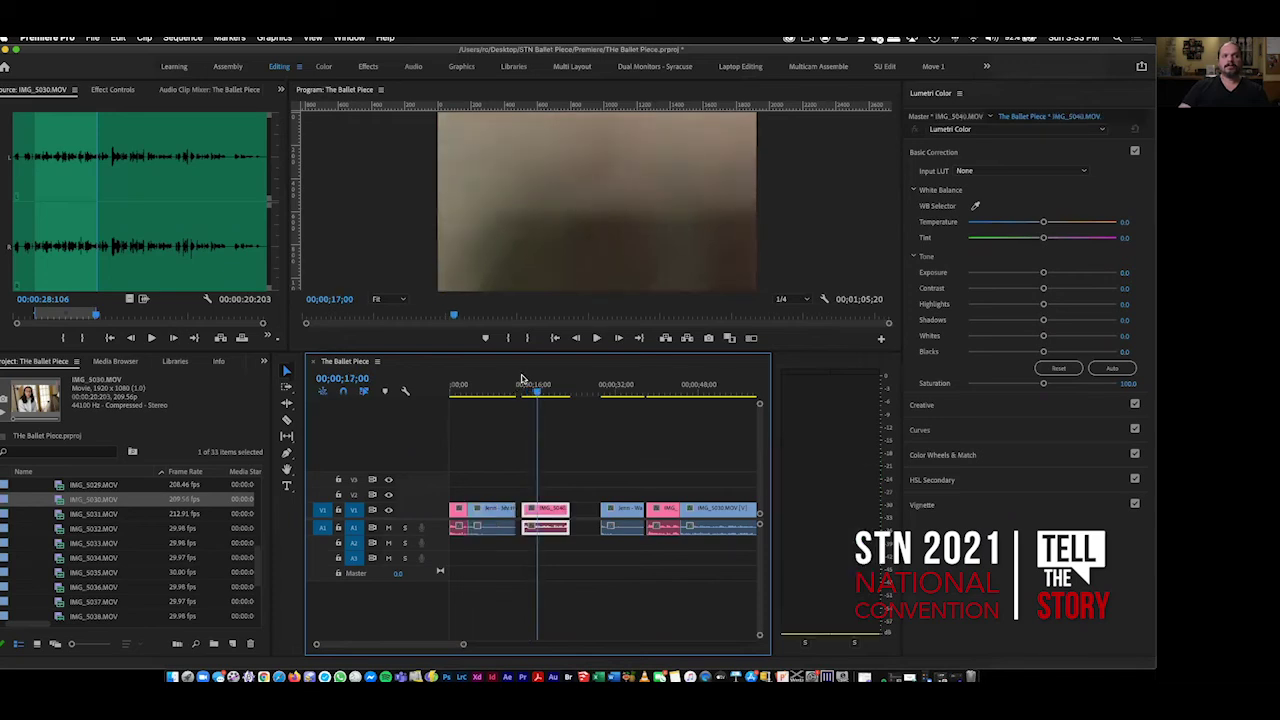
pyautogui.moveTo(509, 388); pyautogui.dragTo(487, 391)
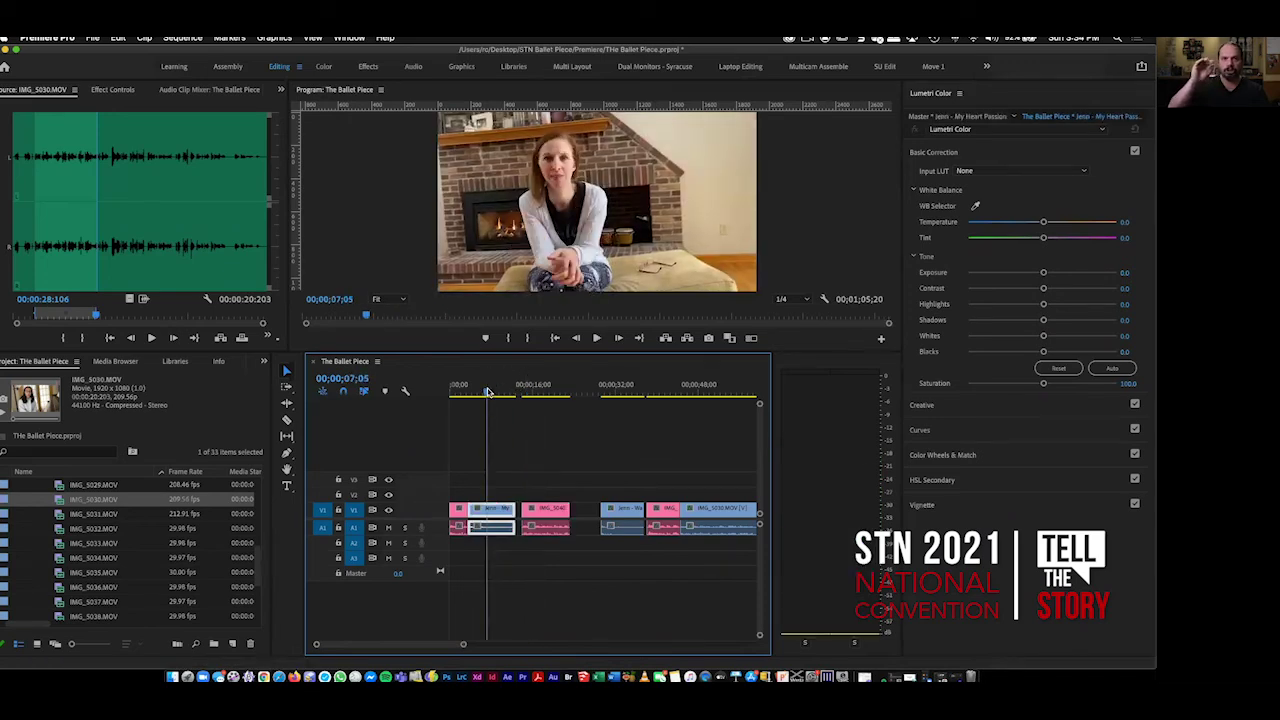
pyautogui.press('space')
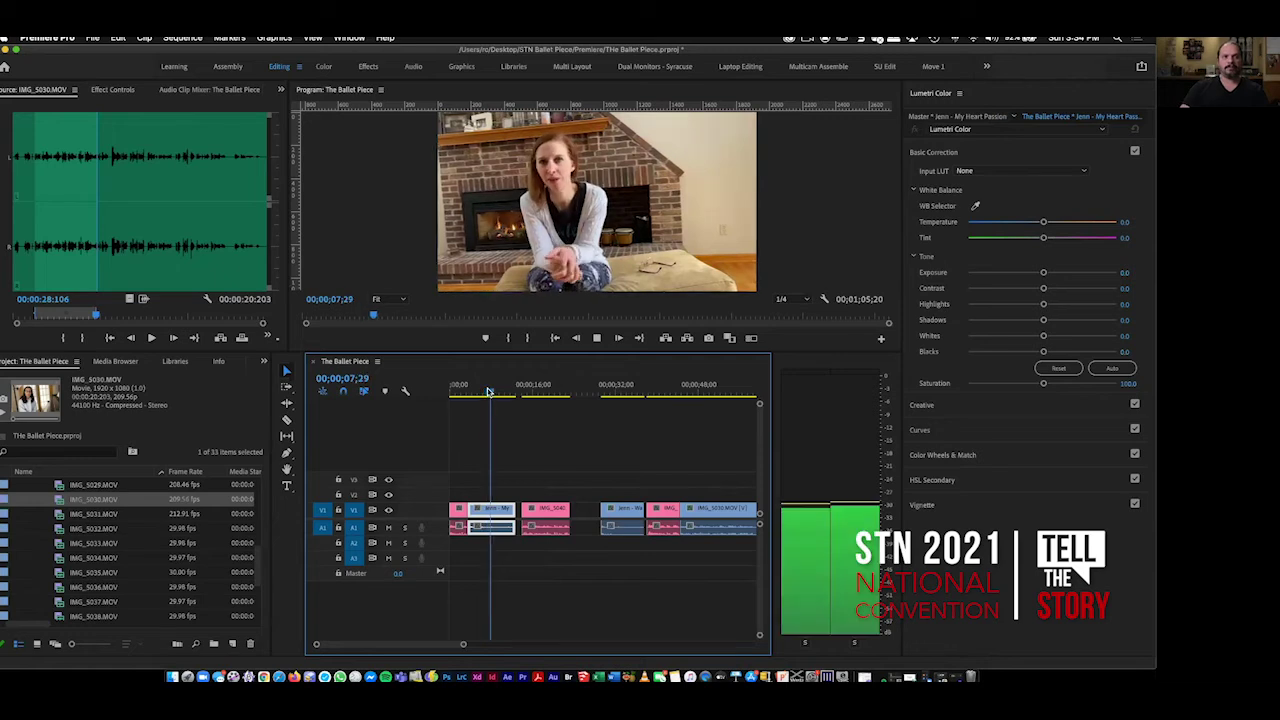
pyautogui.press('space')
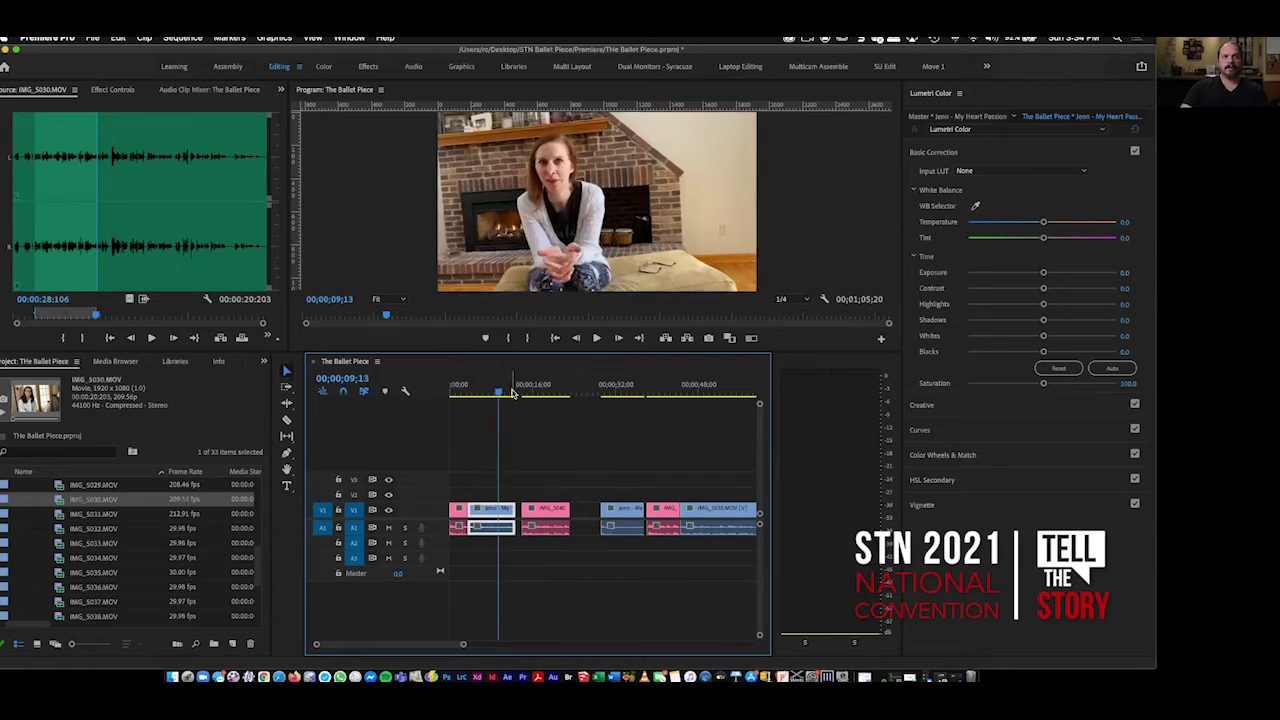
pyautogui.click(512, 392)
pyautogui.press('space')
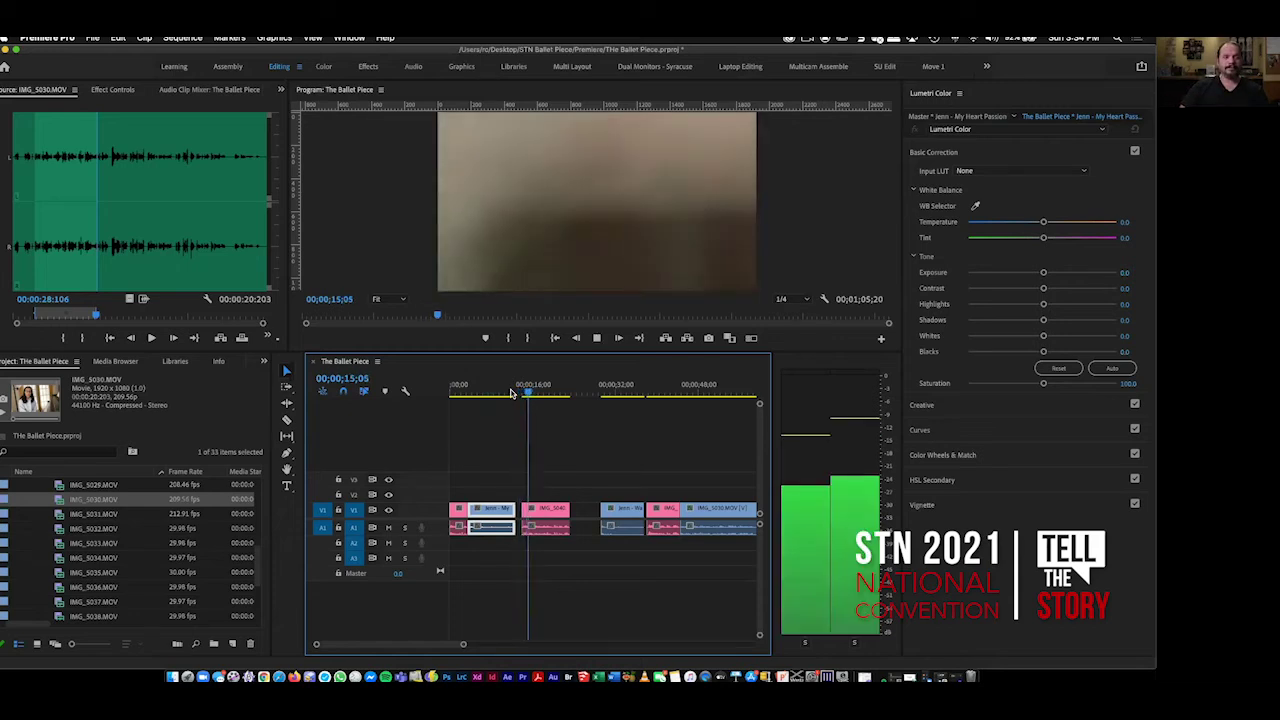
# Play parts of the IMG_5040.MOV clip, the gap behind it and the start of the "Watch Their Eyes Awesome" soundbite.
pyautogui.press('space')
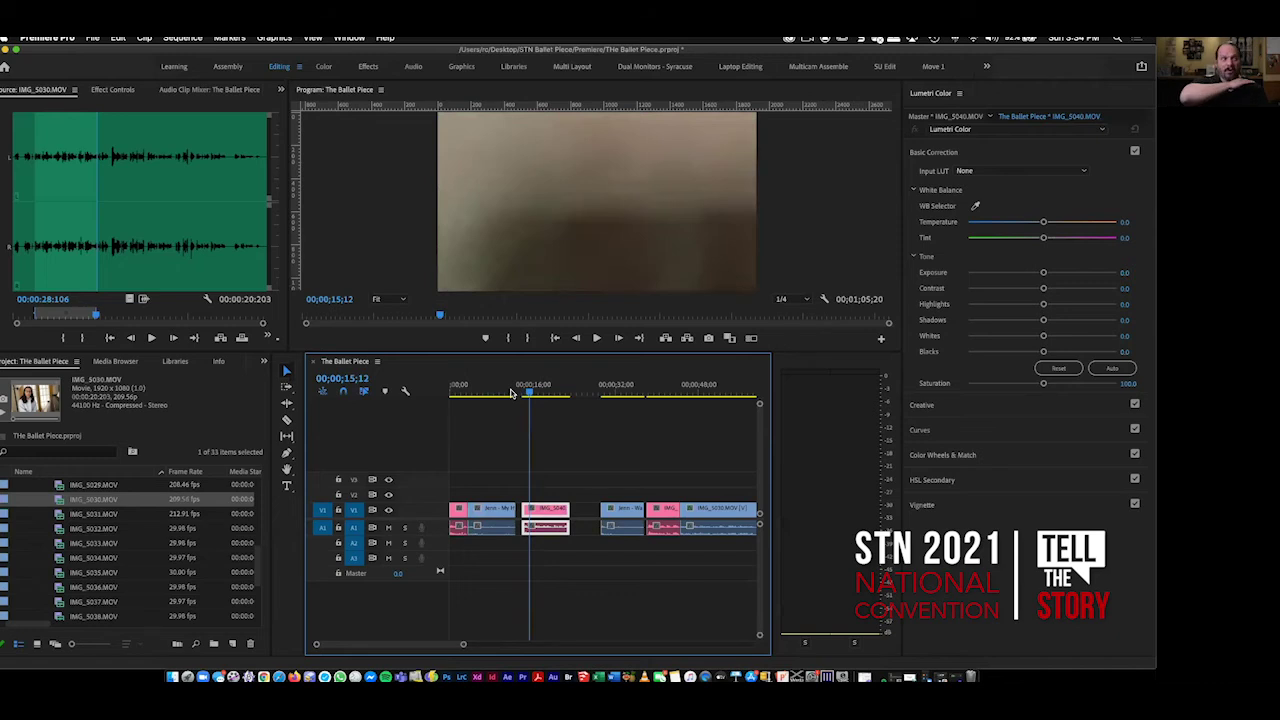
pyautogui.press('space')
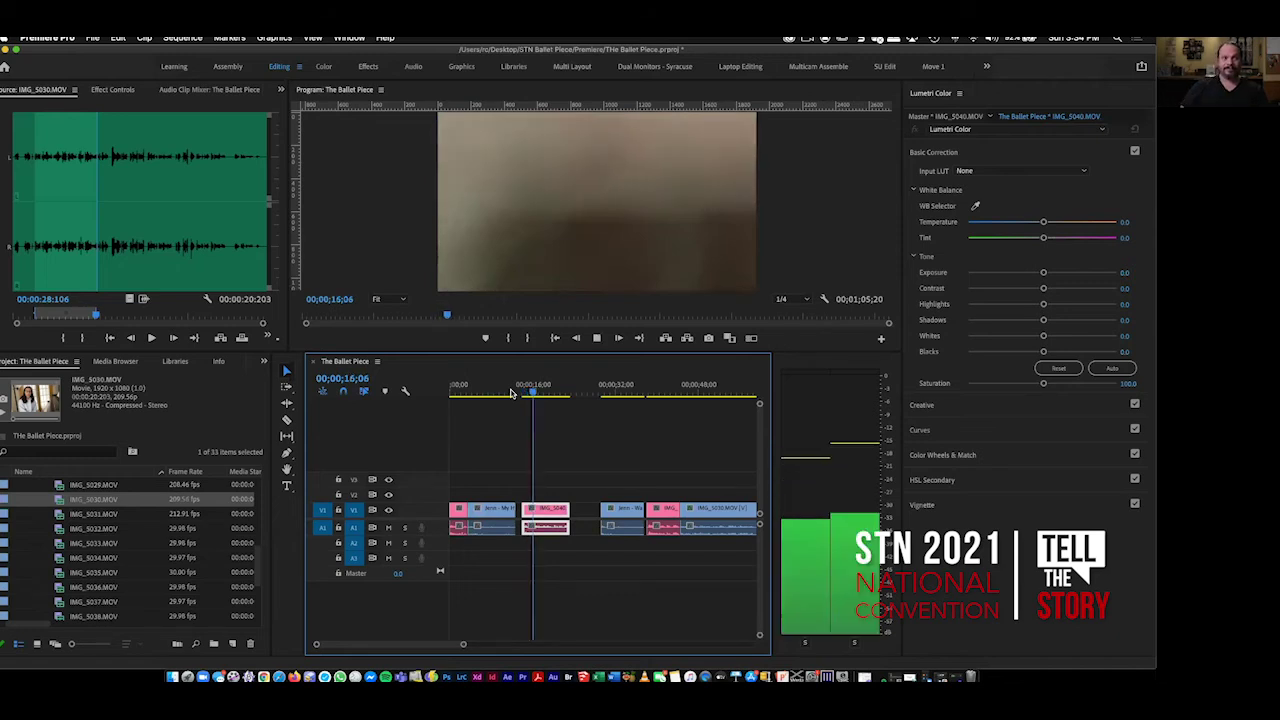
pyautogui.press('space')
pyautogui.click(567, 393)
pyautogui.press('space')
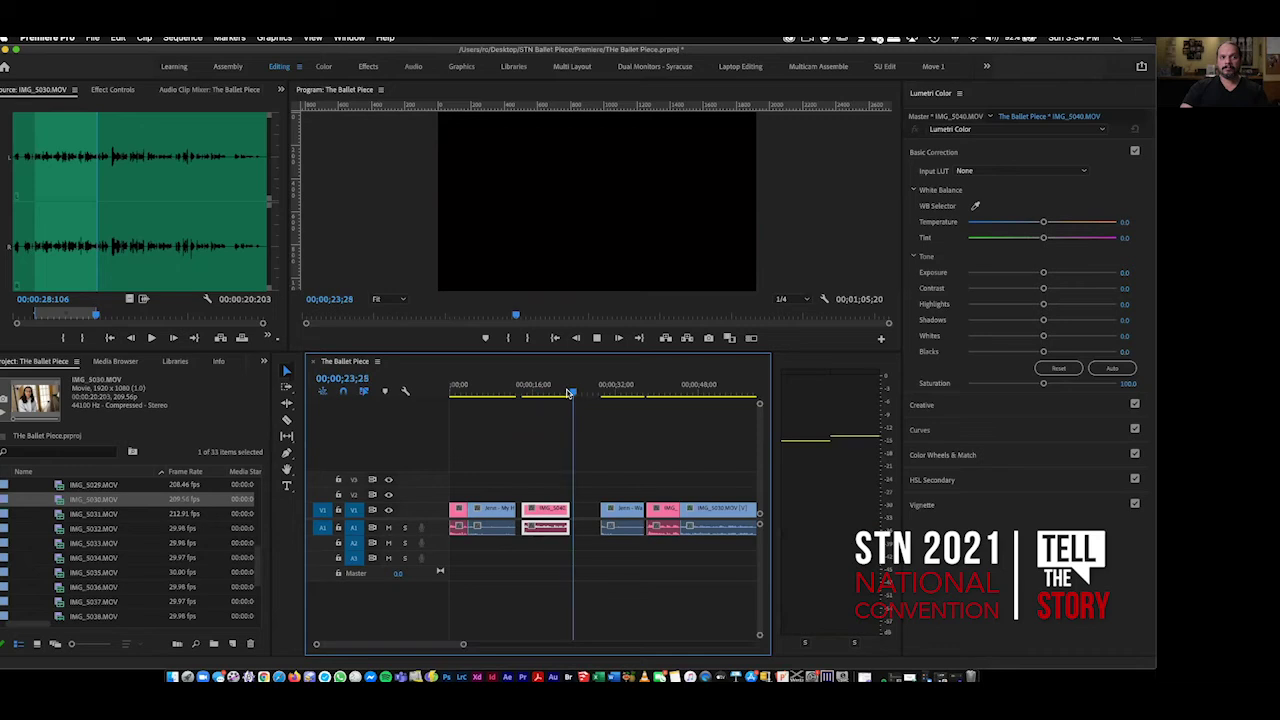
pyautogui.click(595, 394)
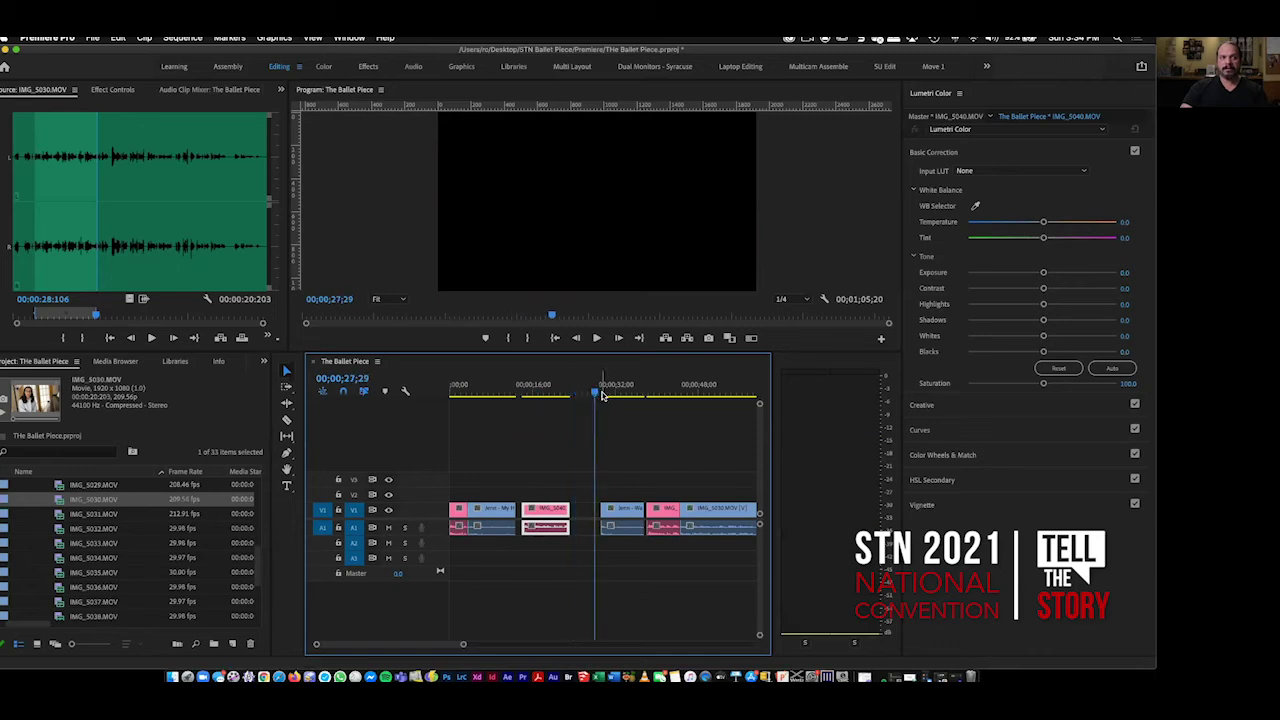
pyautogui.click(602, 394)
pyautogui.press('space')
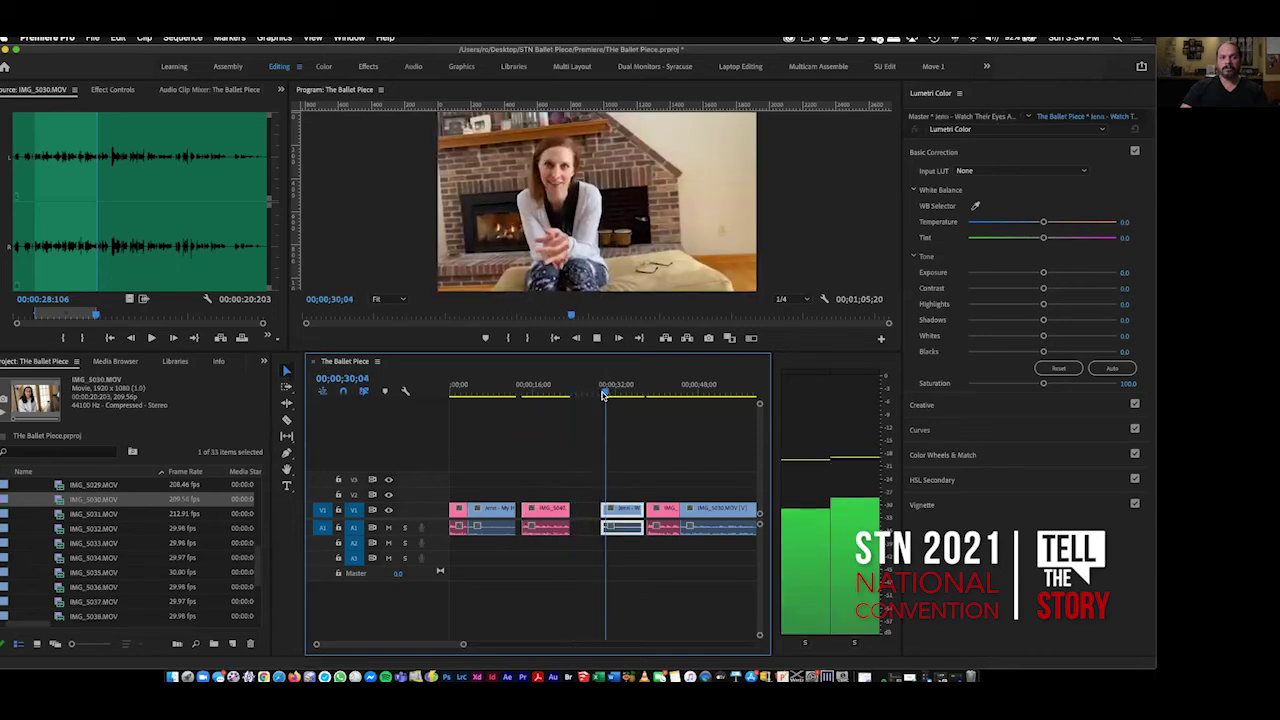
pyautogui.press('space')
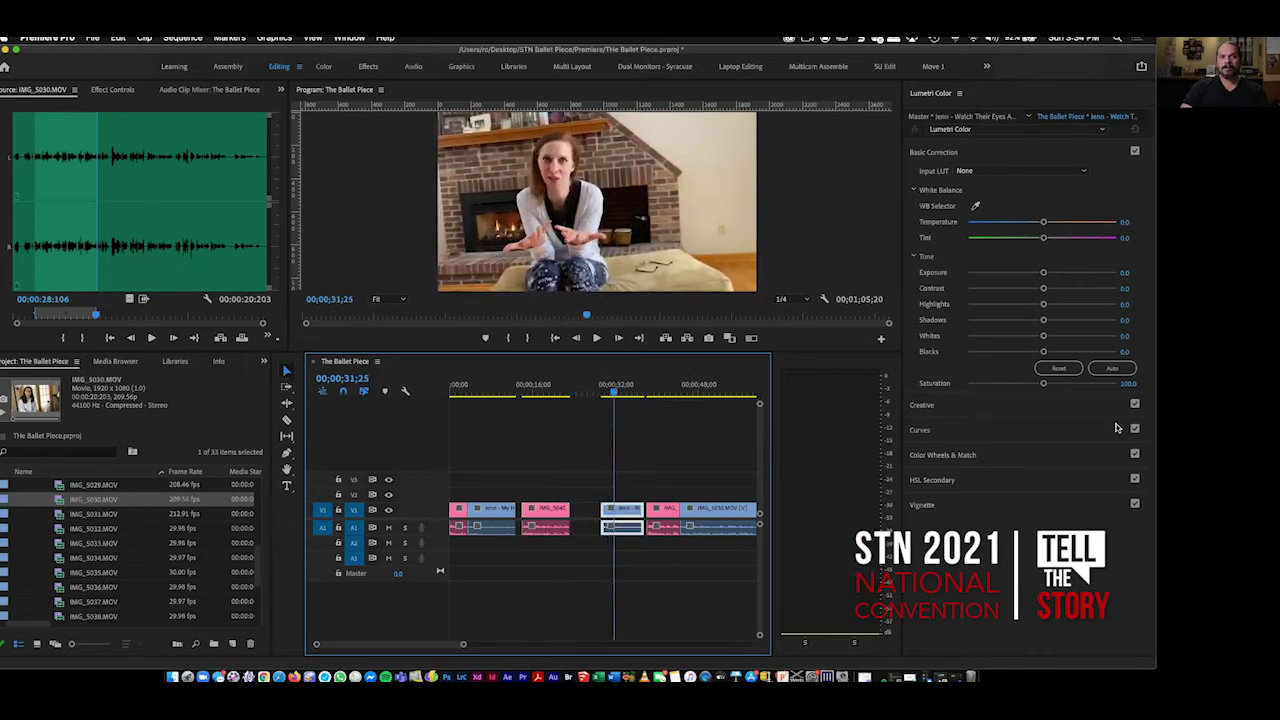
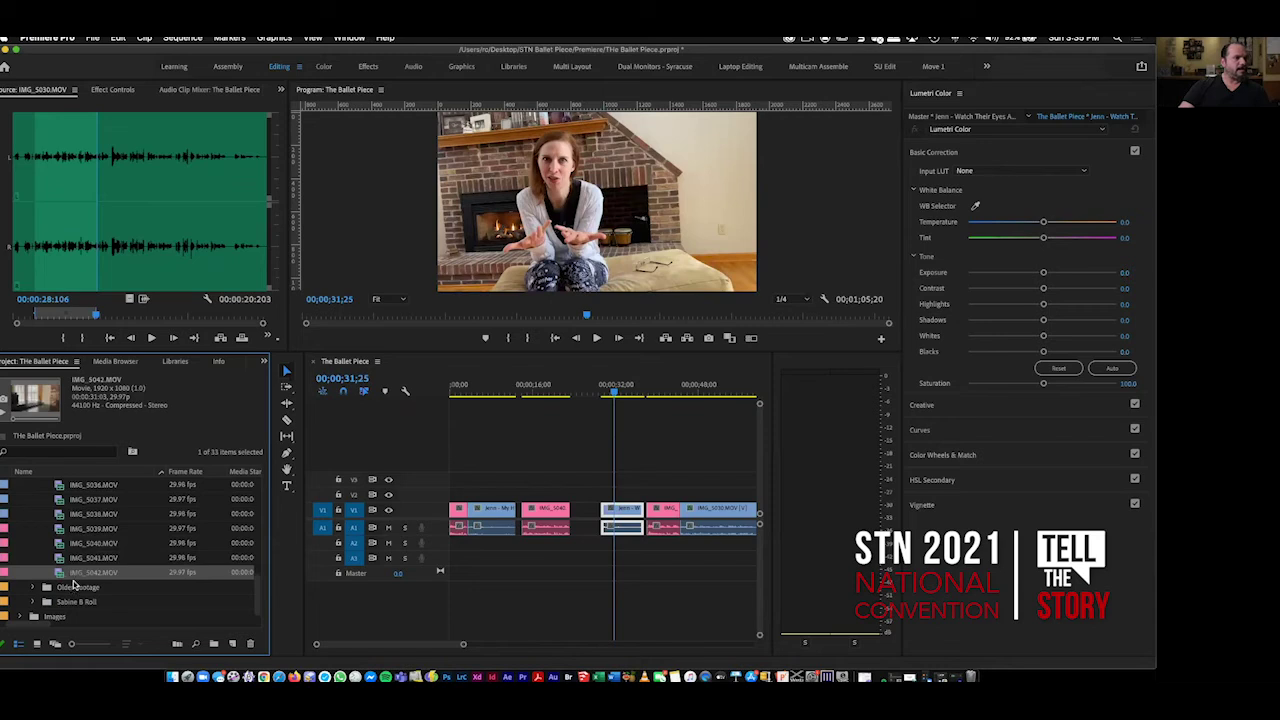
# Open IMG_5042.MOV as source footage and play its first six seconds.
pyautogui.press('space')
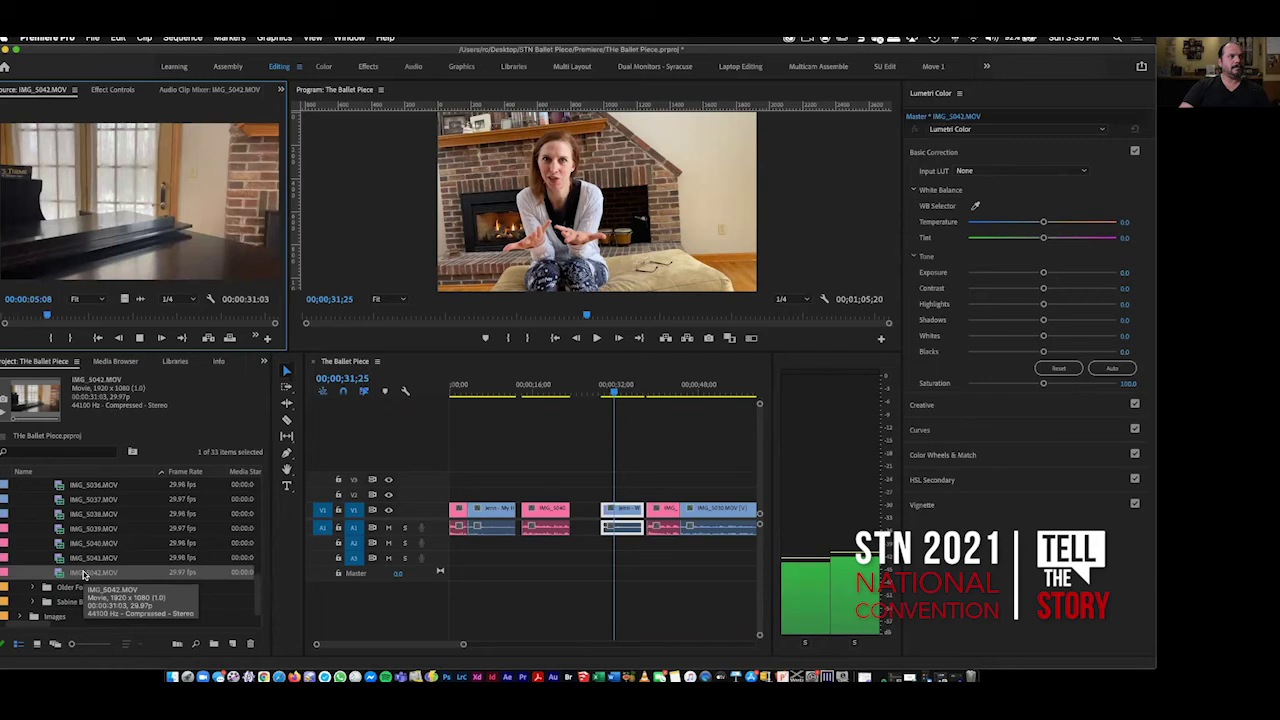
pyautogui.press('space')
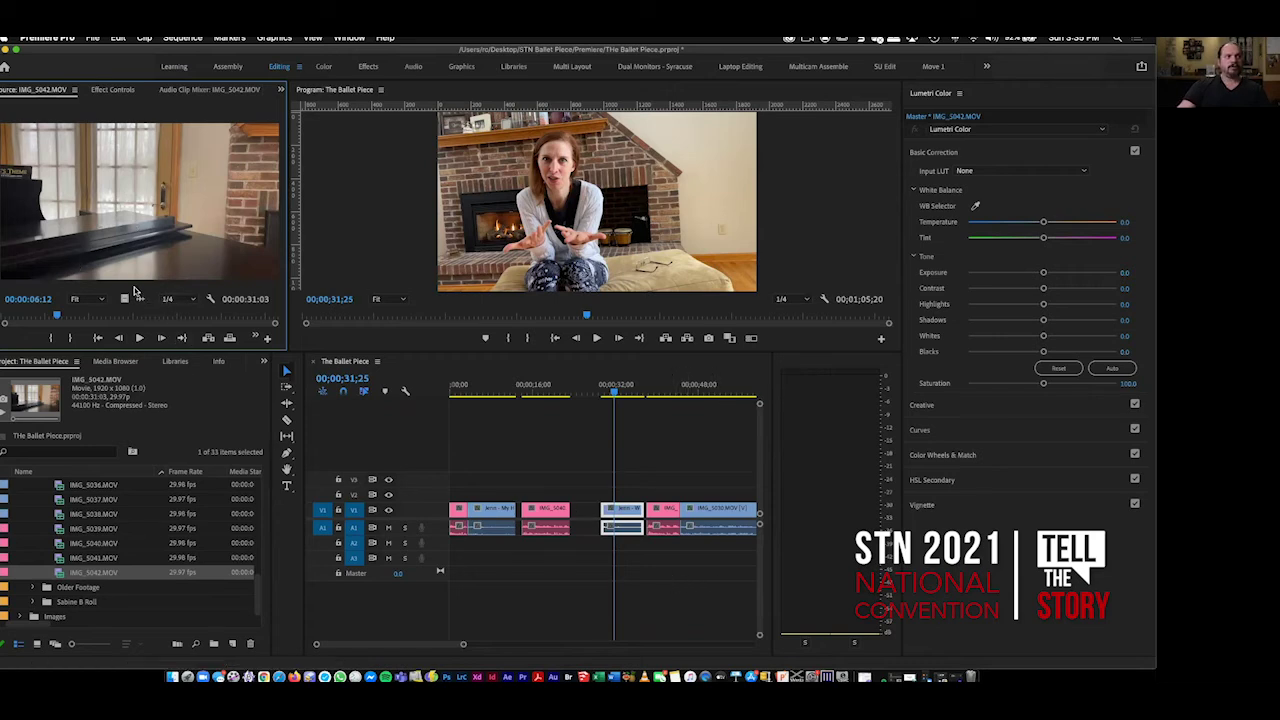
# Try placing only the video of IMG_5042.MOV on track V2 above the interview clips, and delete it.
pyautogui.moveTo(173, 239); pyautogui.dragTo(178, 318)
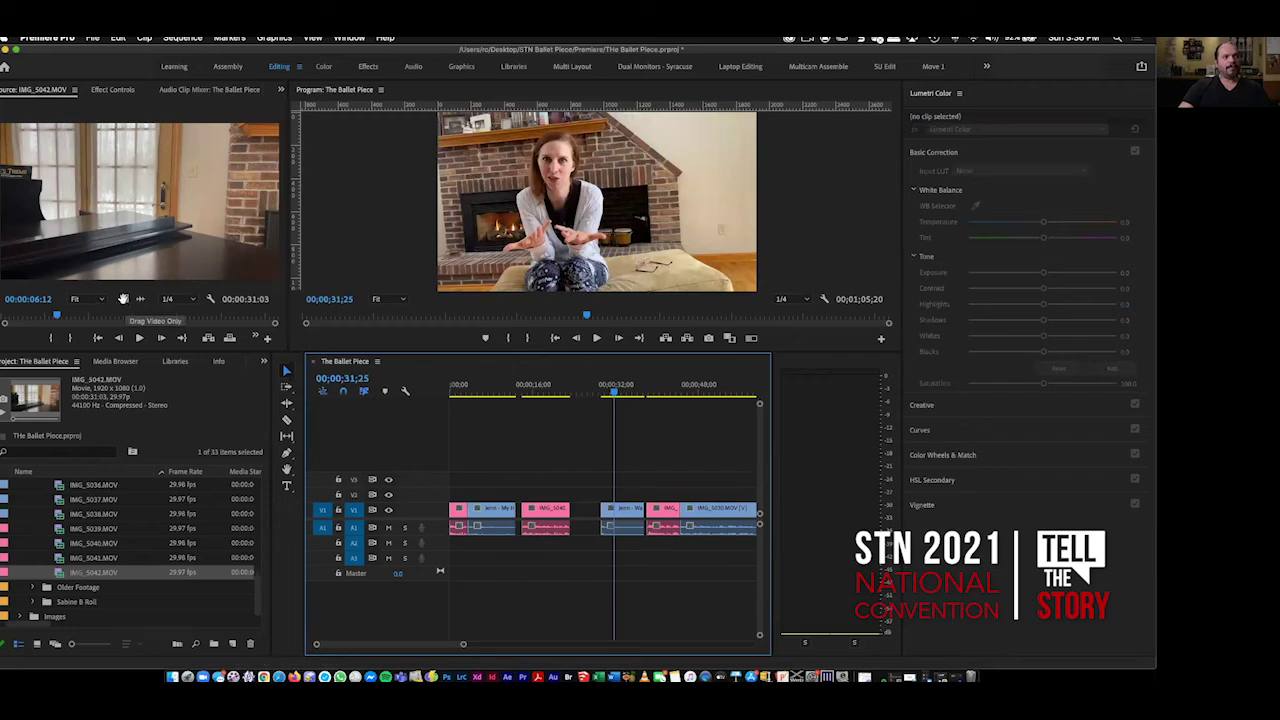
pyautogui.moveTo(408, 408); pyautogui.dragTo(612, 497)
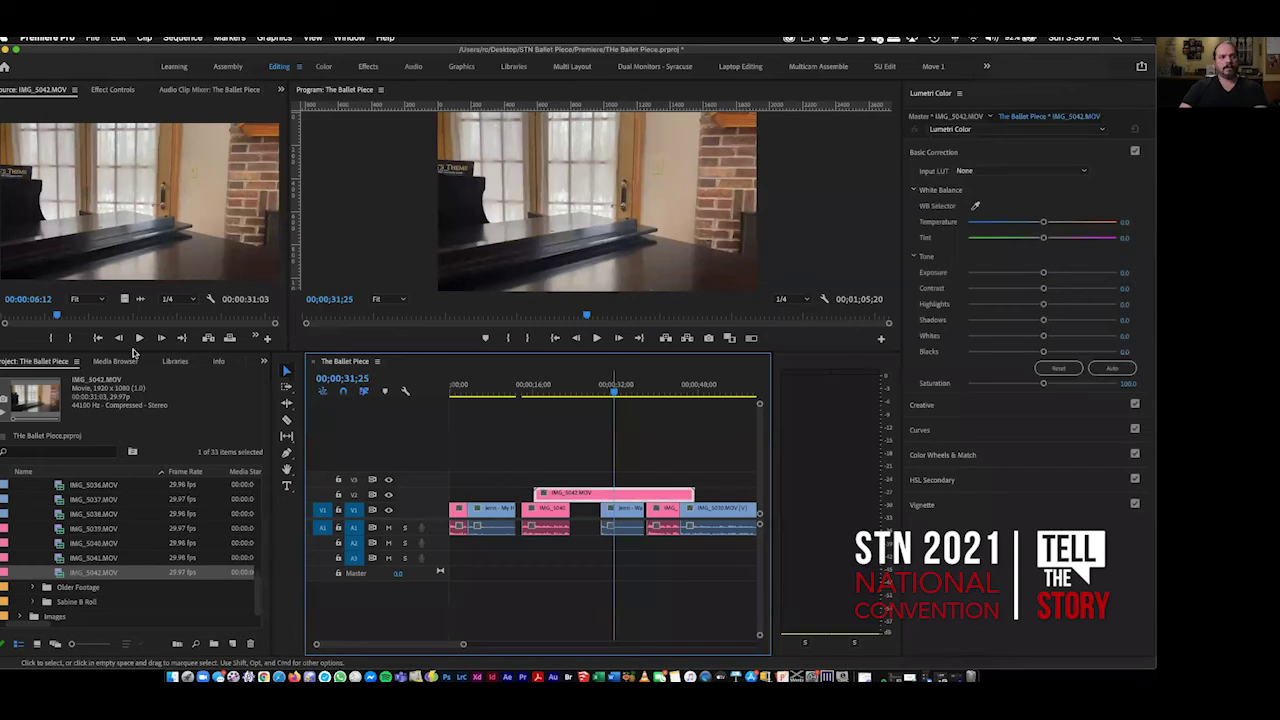
pyautogui.press('Delete')
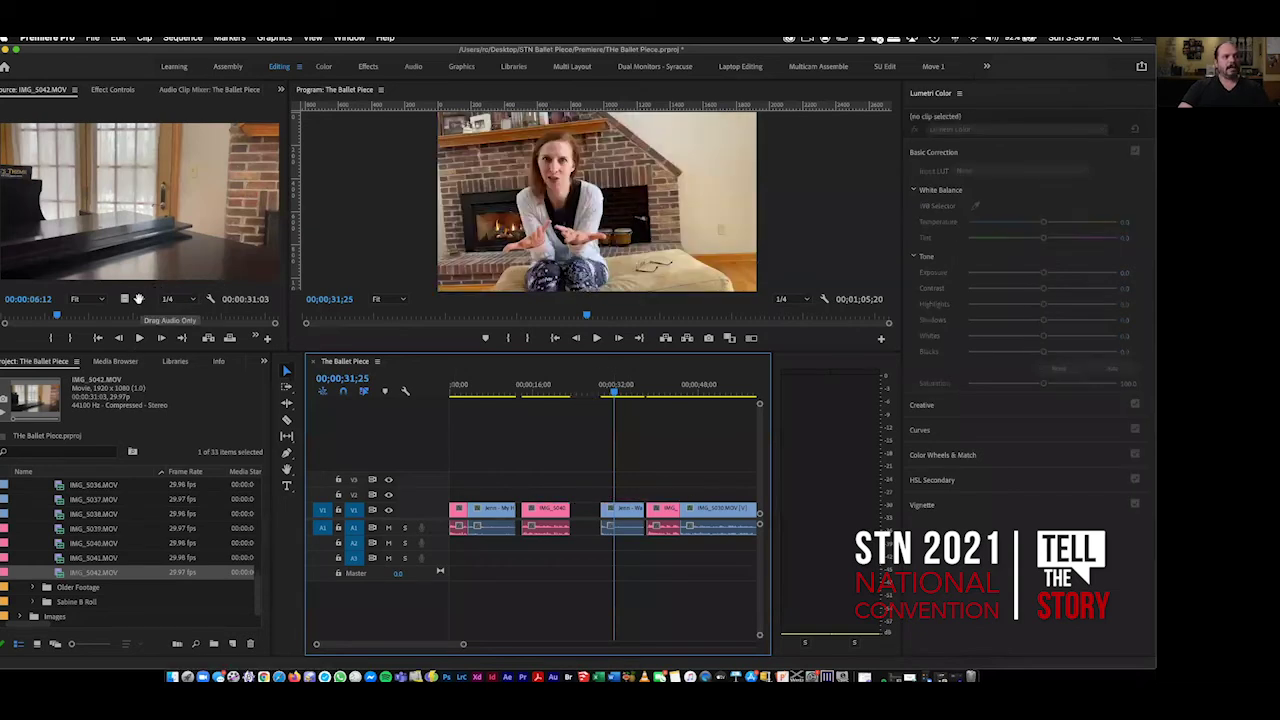
# Place only the audio of IMG_5042.MOV on track A2 and align it with the start of the sequence.
pyautogui.moveTo(140, 300); pyautogui.dragTo(493, 564)
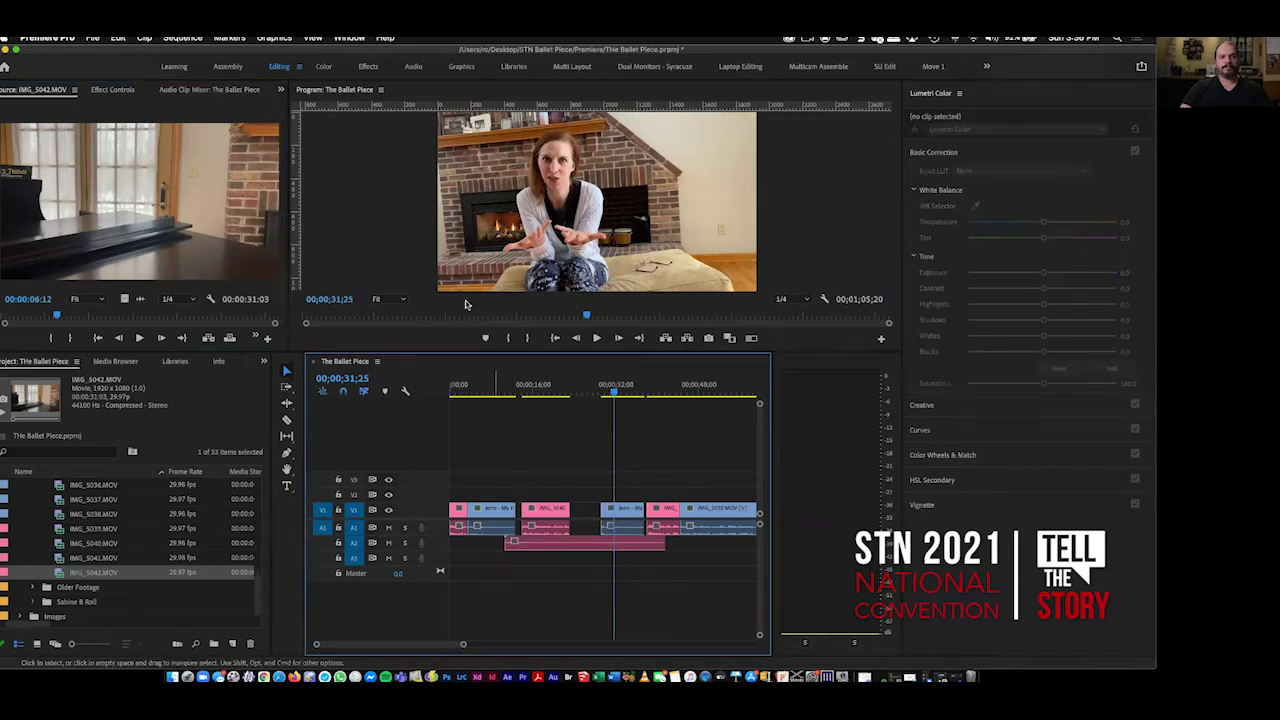
pyautogui.click(499, 389)
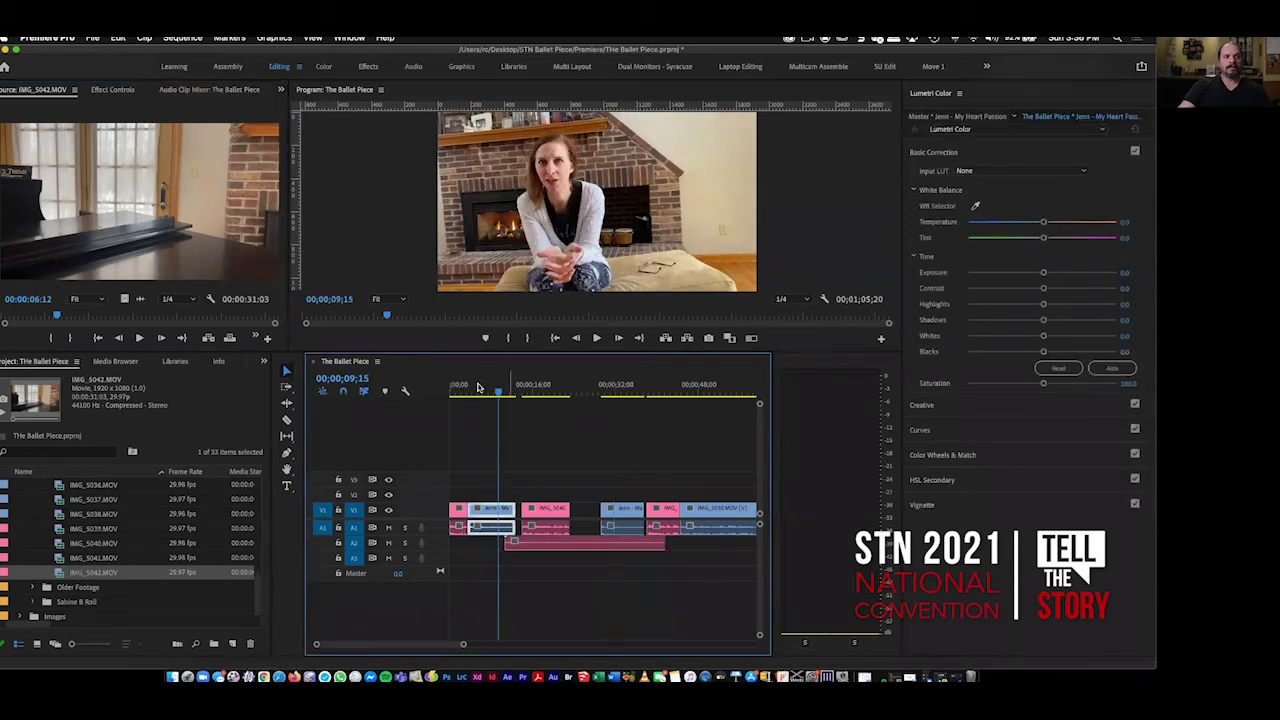
pyautogui.click(461, 389)
pyautogui.moveTo(505, 547)
pyautogui.mouseDown()
pyautogui.moveTo(476, 546)
pyautogui.moveTo(513, 545)
pyautogui.mouseUp()
pyautogui.press('space')
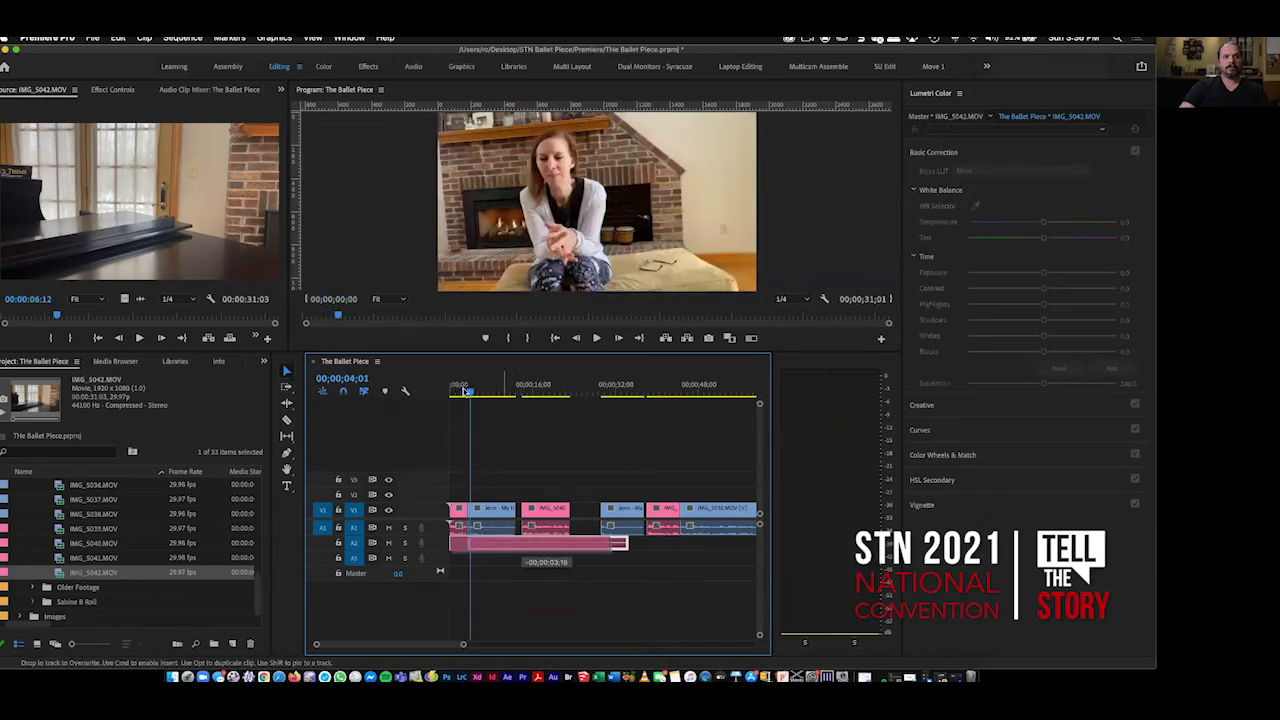
# Play the sequence from its start and again near the end of IMG_5040.MOV to hear the added A2 audio.
pyautogui.press('Home')
pyautogui.press('space')
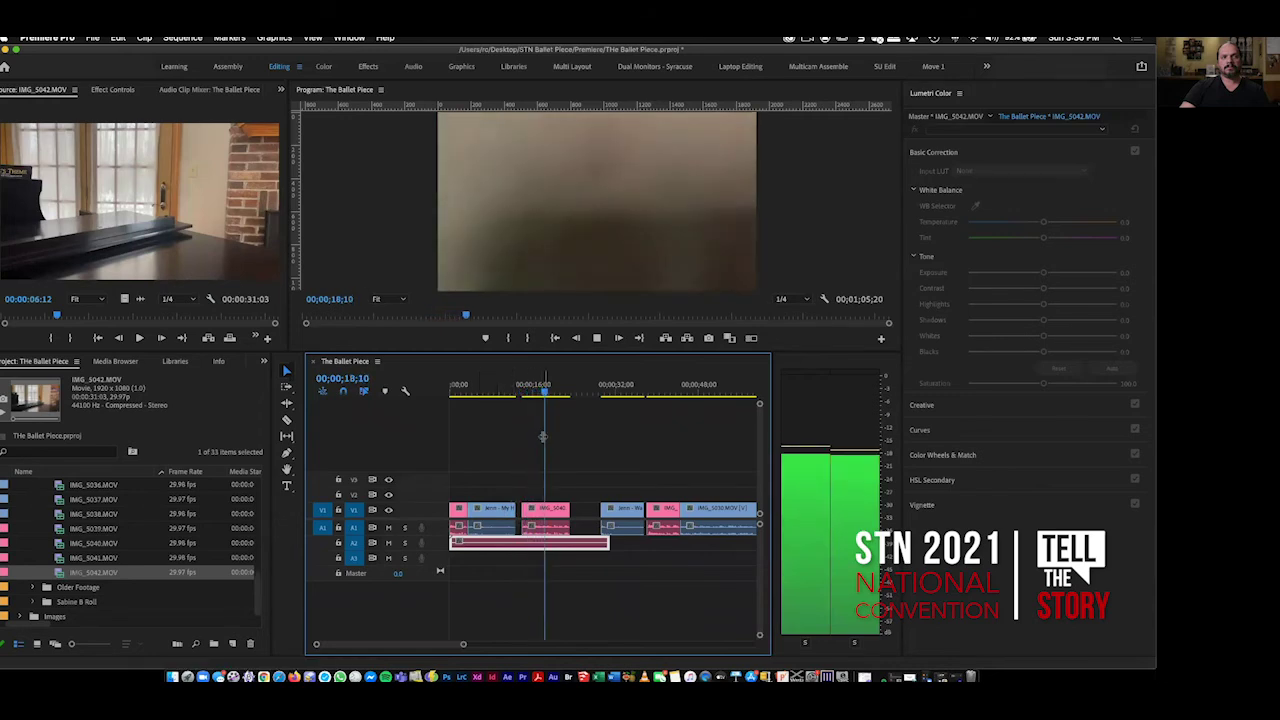
pyautogui.click(559, 391)
pyautogui.press('space')
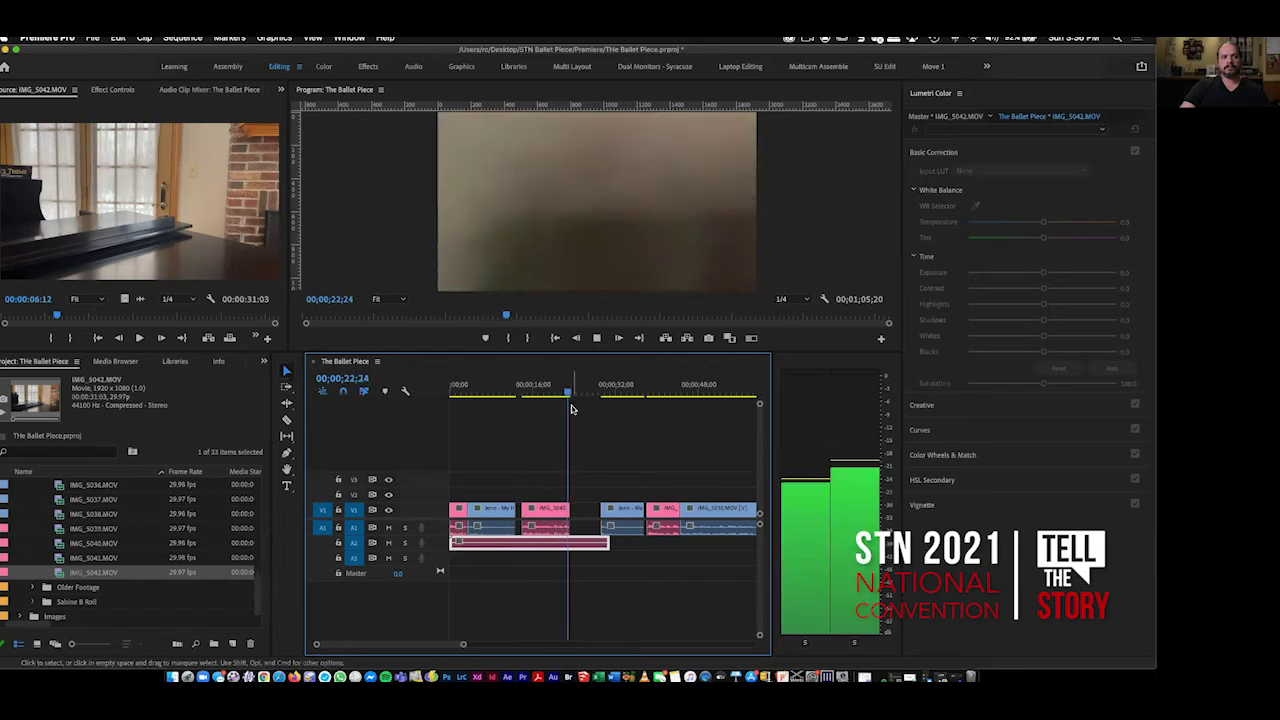
# Move the last three clips together about five seconds earlier and play across the shortened gap after IMG_5040.MOV.
pyautogui.click(625, 512)
pyautogui.moveTo(609, 465); pyautogui.dragTo(604, 511)
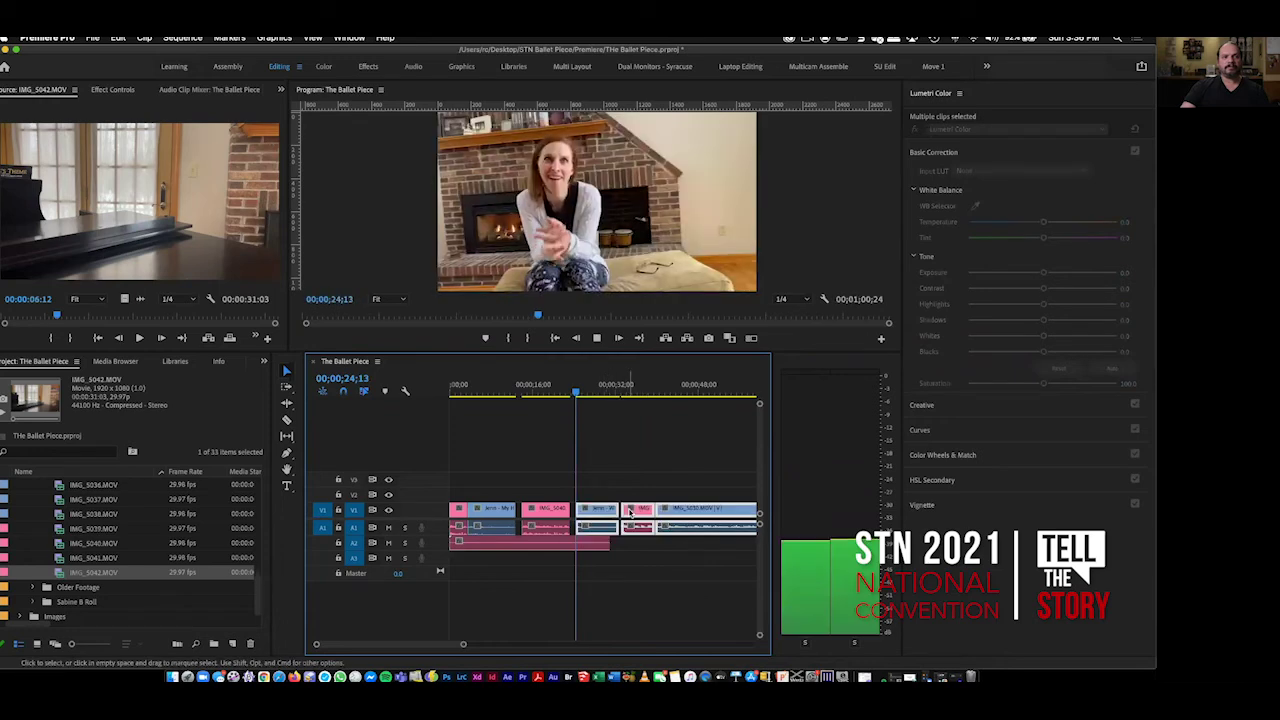
pyautogui.click(568, 391)
pyautogui.press('space')
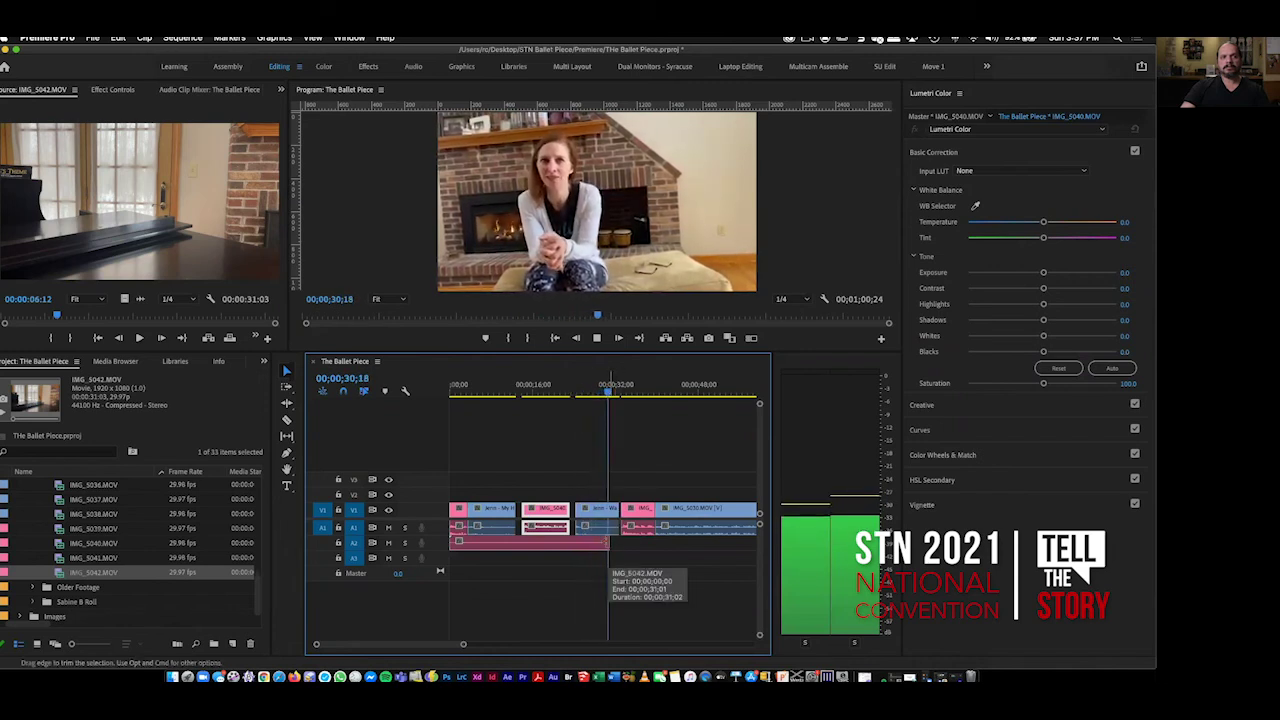
pyautogui.click(597, 526)
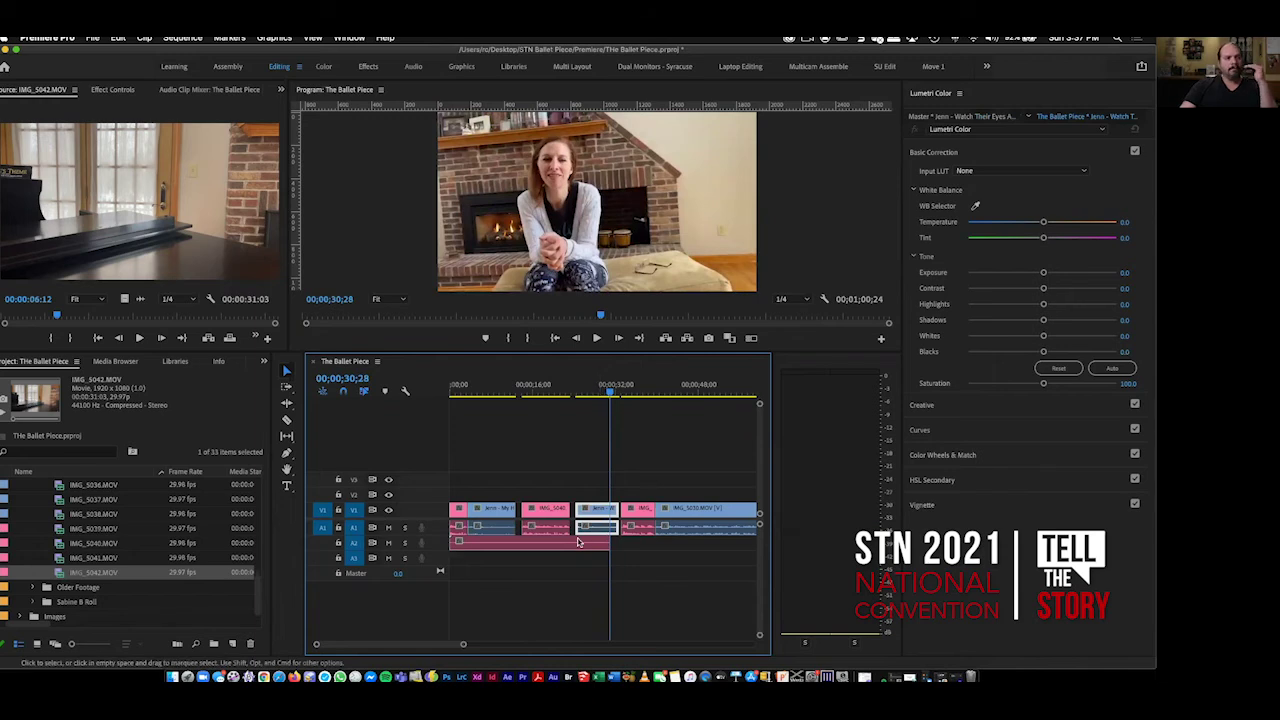
# Duplicate the IMG_5042.MOV audio end to end on track A2 until four copies extend past the last interview clip.
pyautogui.click(576, 544)
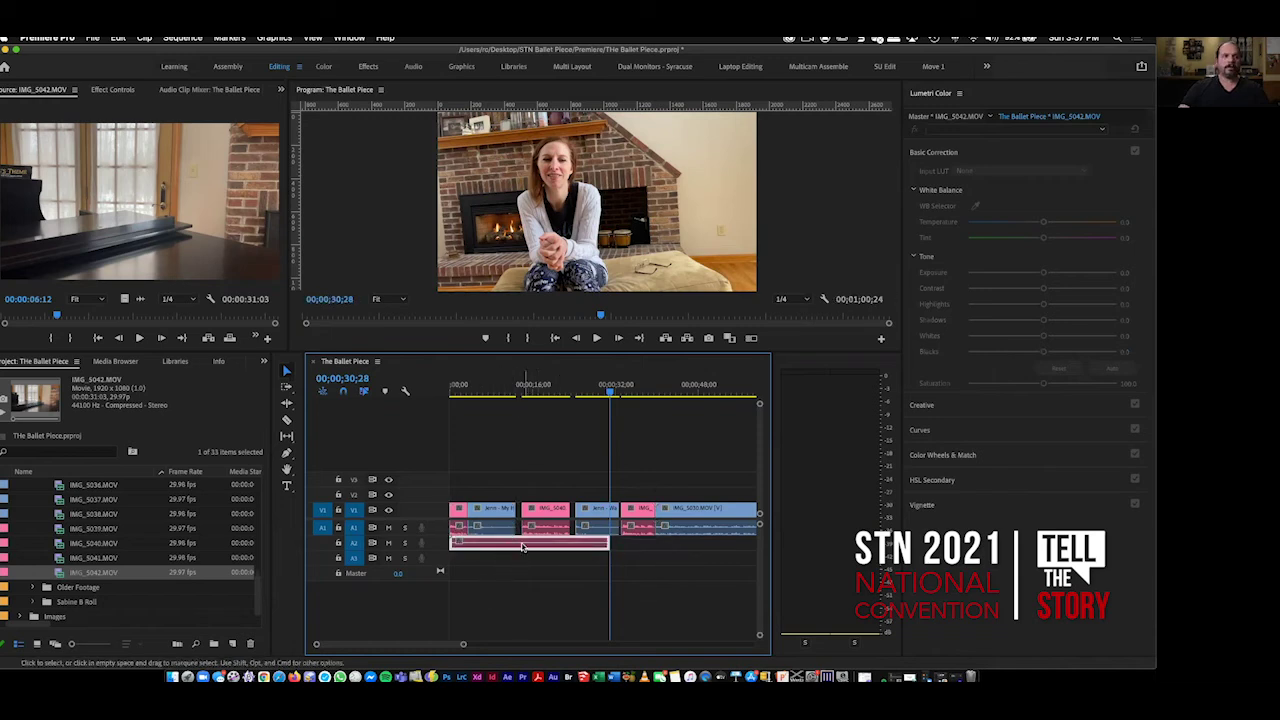
pyautogui.moveTo(536, 553); pyautogui.dragTo(664, 568)
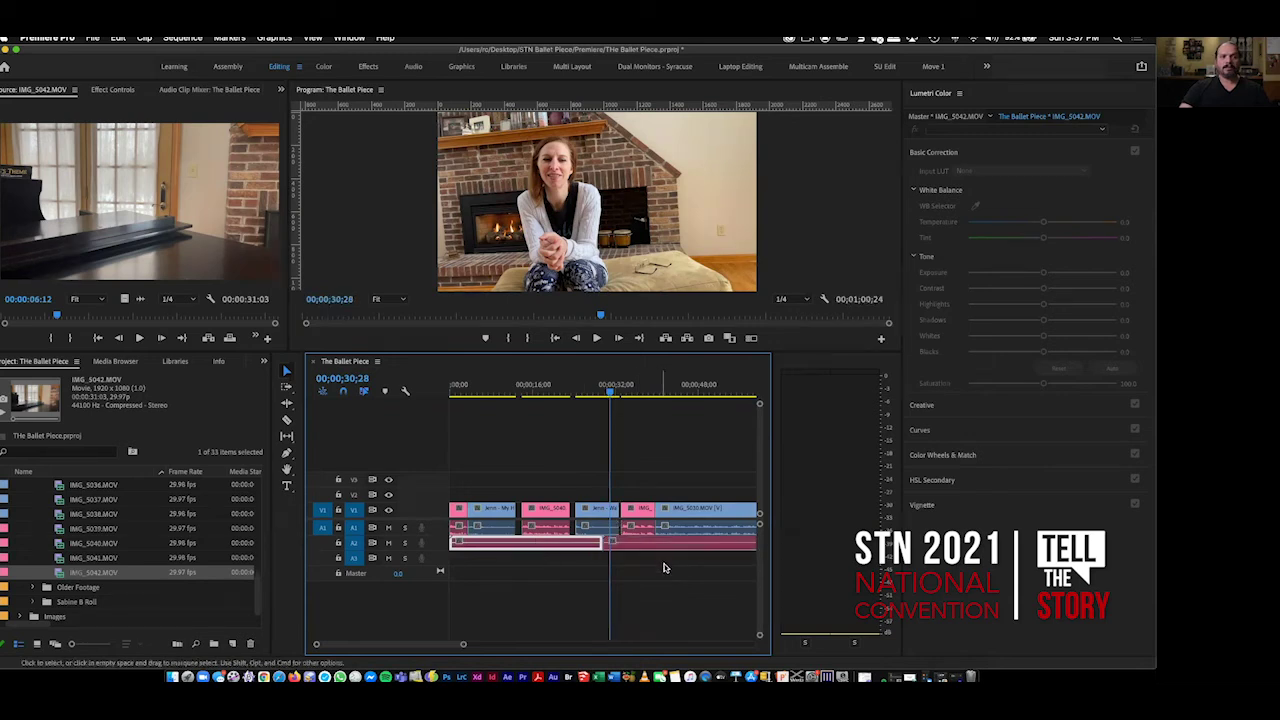
pyautogui.click(580, 546)
pyautogui.press('d')
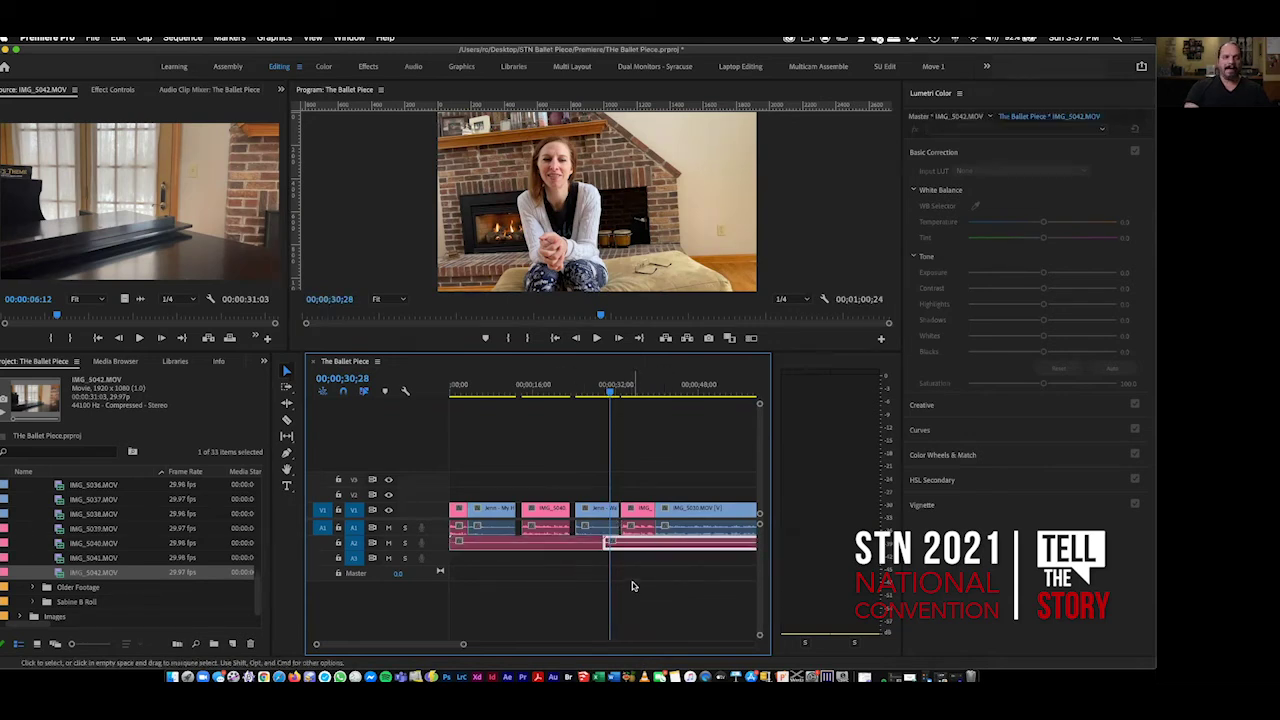
pyautogui.press('-')
pyautogui.moveTo(632, 582); pyautogui.dragTo(534, 550)
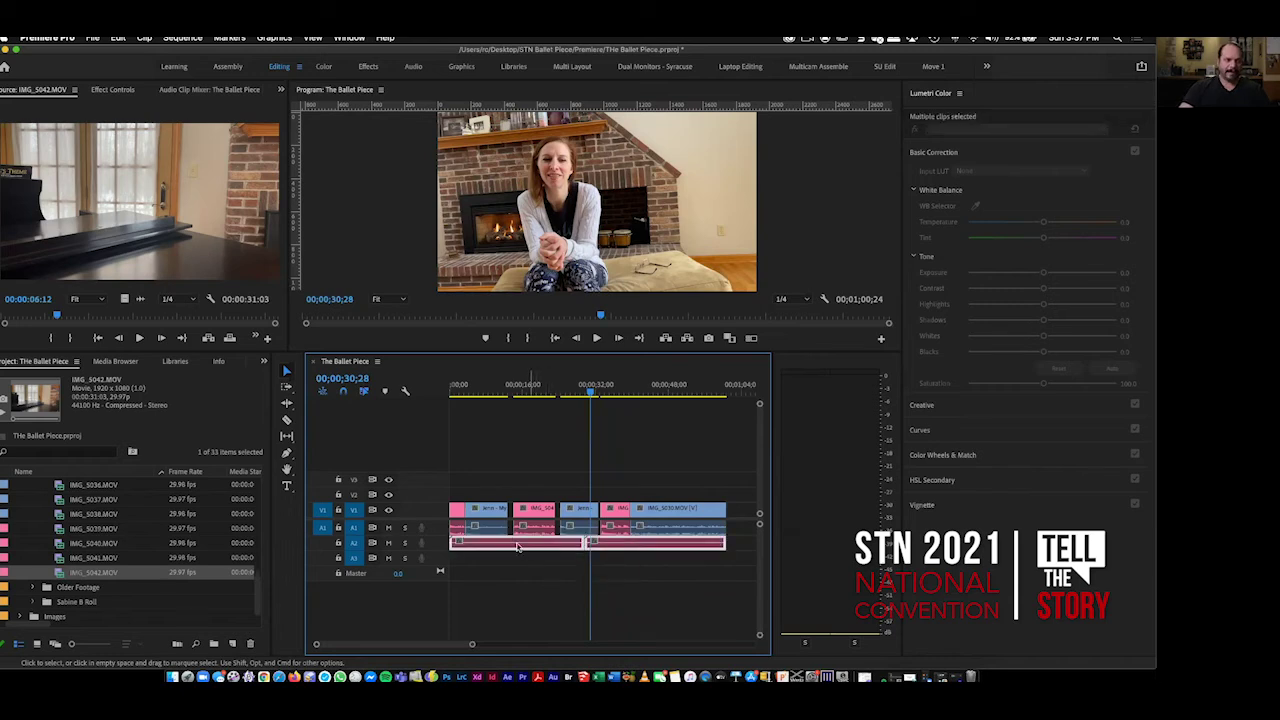
pyautogui.moveTo(685, 557); pyautogui.dragTo(718, 568)
pyautogui.click(718, 568)
# Play the first eight seconds of the sequence over the repeated A2 audio.
pyautogui.press('\\')
pyautogui.press('Home')
pyautogui.press('space')
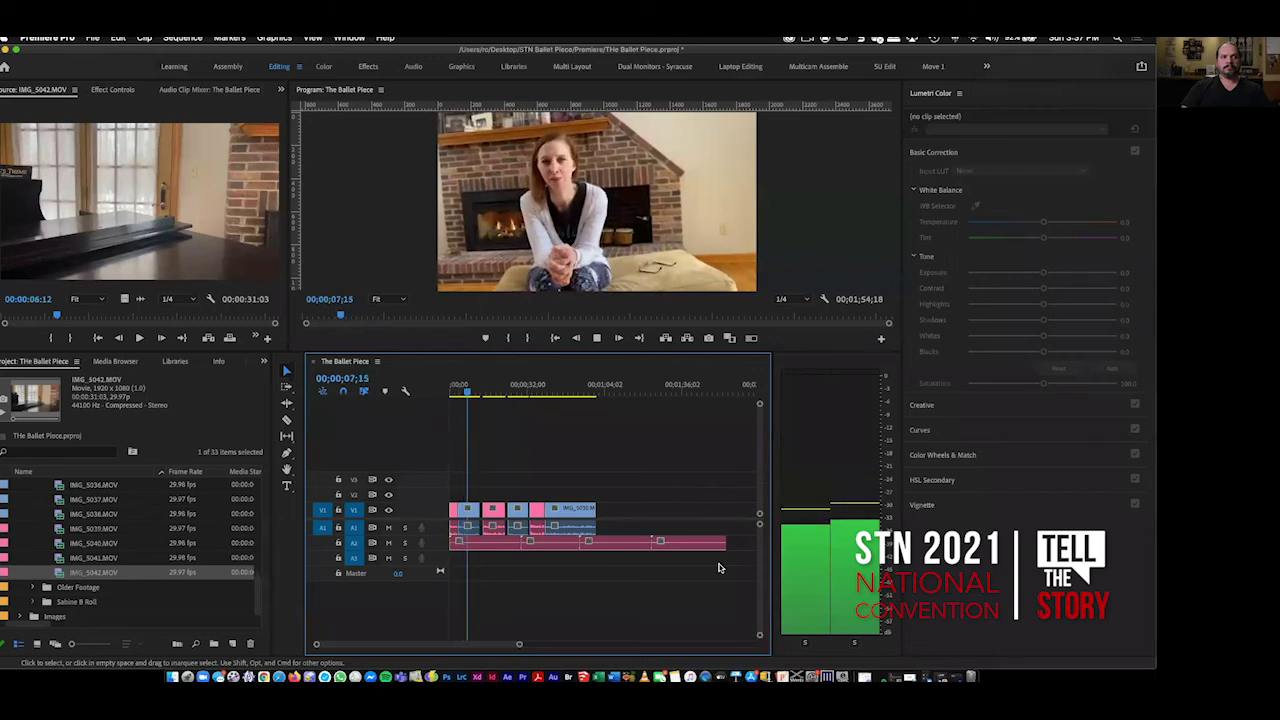
pyautogui.press('space')
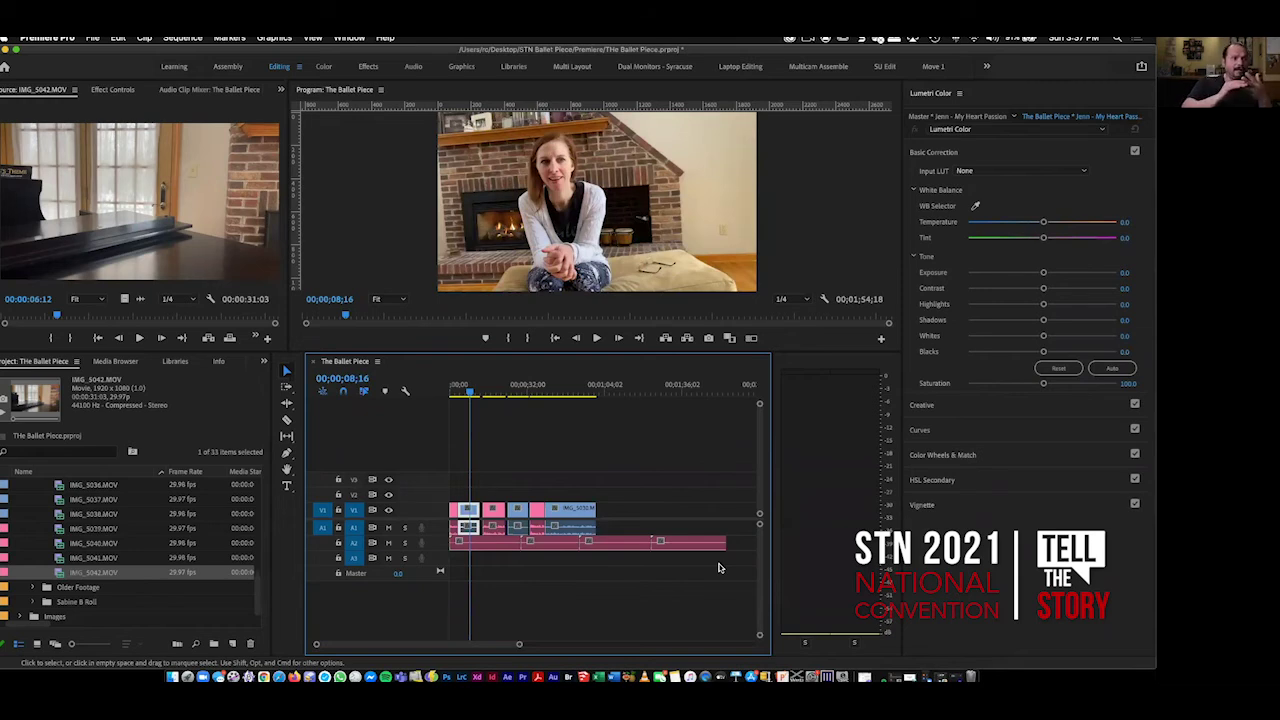
# Select the four audio copies on A2, followed by all clips on V1 and A1, and return to the sequence start.
pyautogui.click(644, 485)
pyautogui.moveTo(748, 556); pyautogui.dragTo(452, 540)
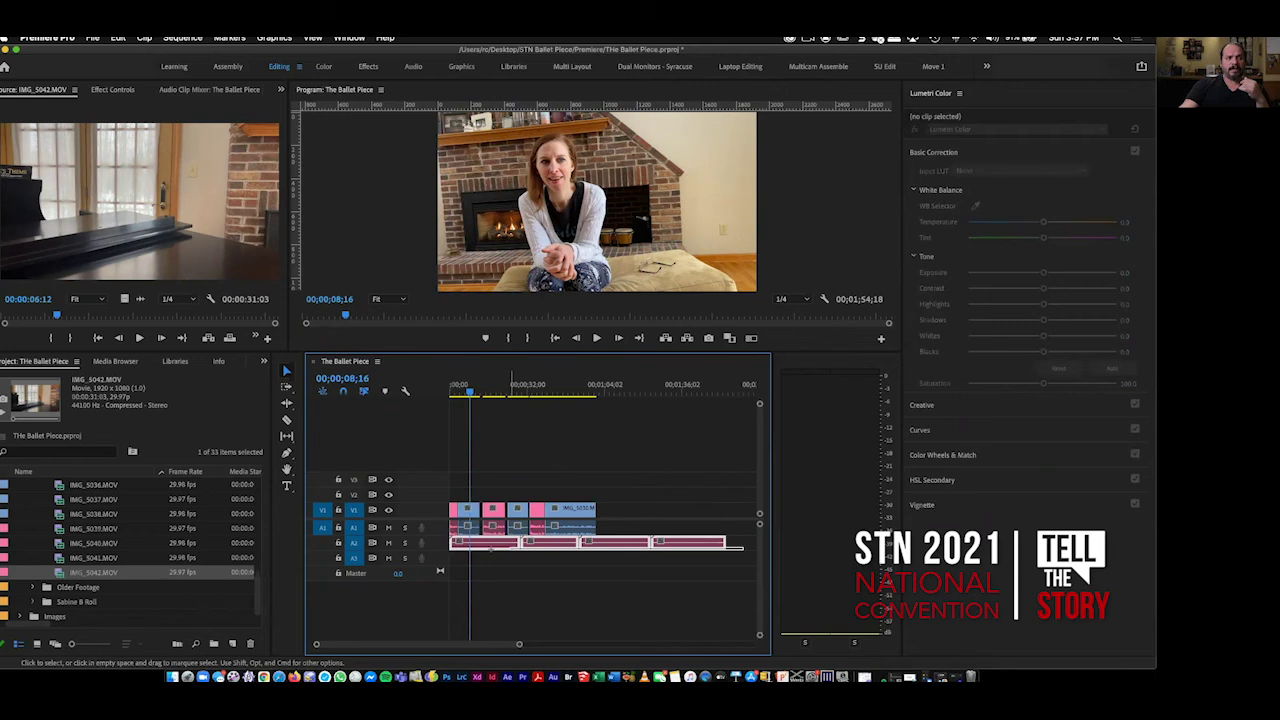
pyautogui.moveTo(632, 527); pyautogui.dragTo(450, 531)
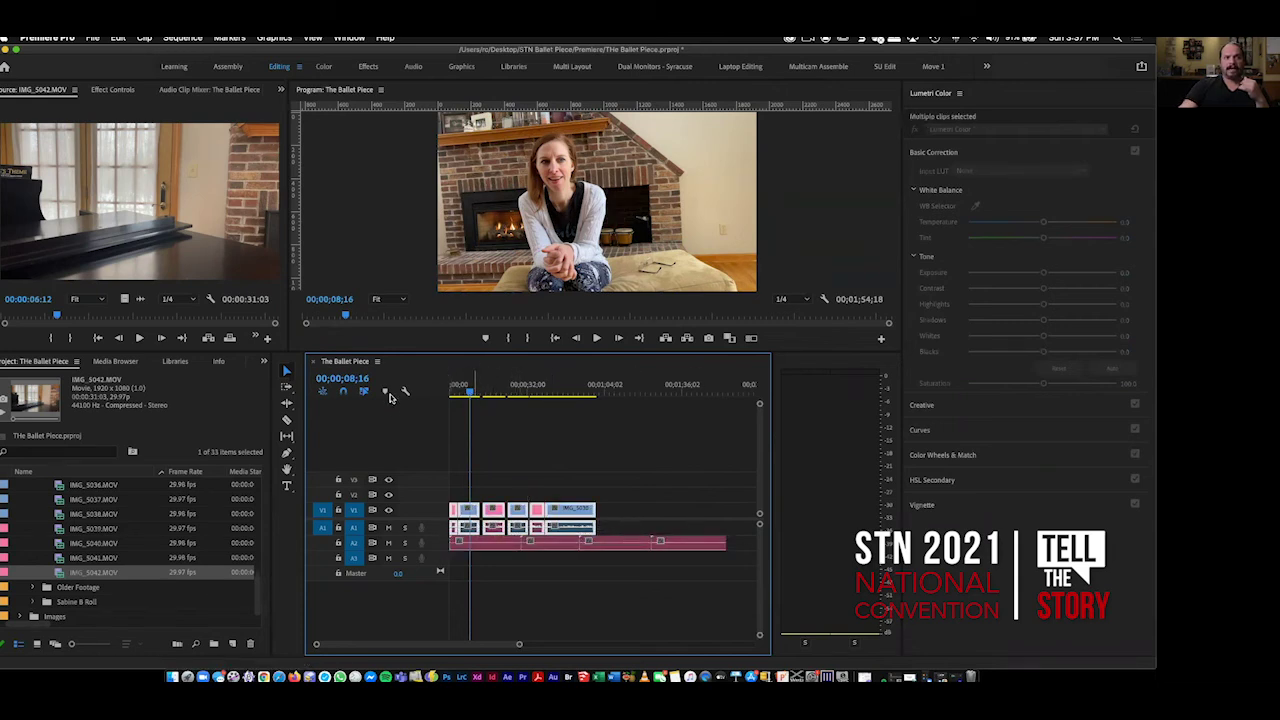
pyautogui.press('Home')
# Preview IMG_4005.MOV, IMG_5002.MOV, IMG_5003.MOV and IMG_5023.MOV from the Camera A bin, and skim through the IMG_5023.MOV footage.
pyautogui.scroll(5, 78, 543)
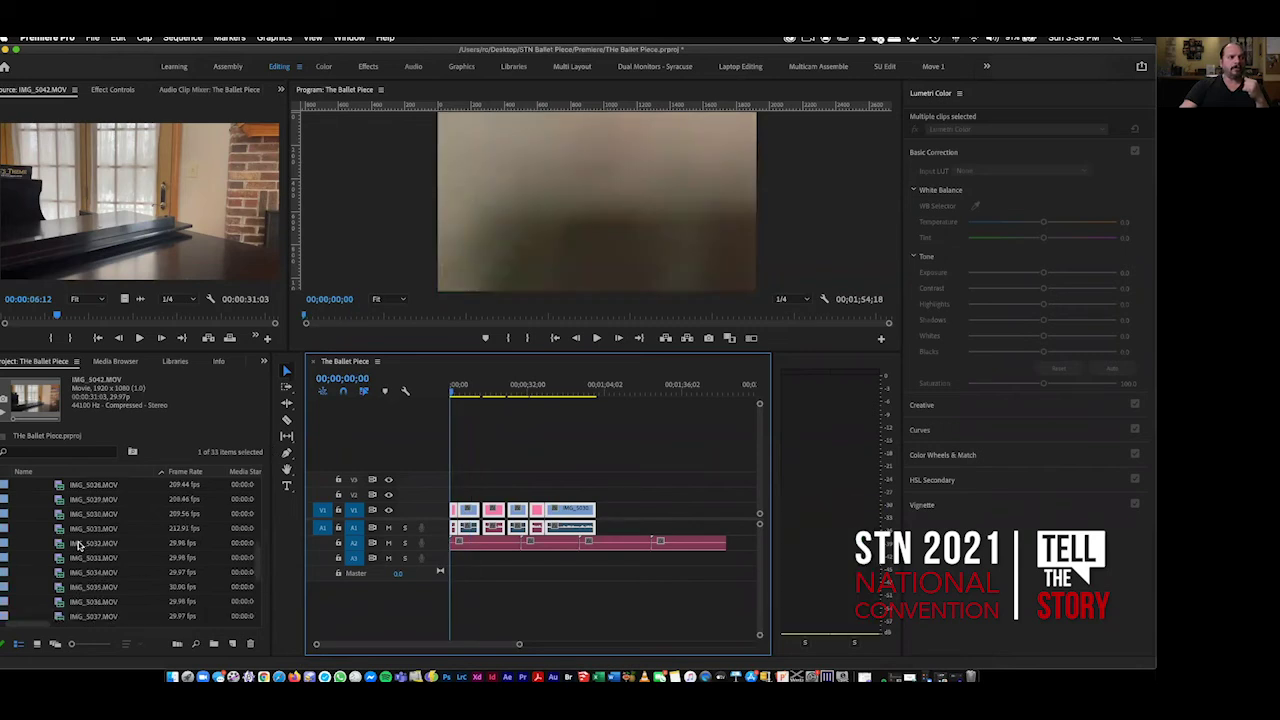
pyautogui.scroll(5, 78, 543)
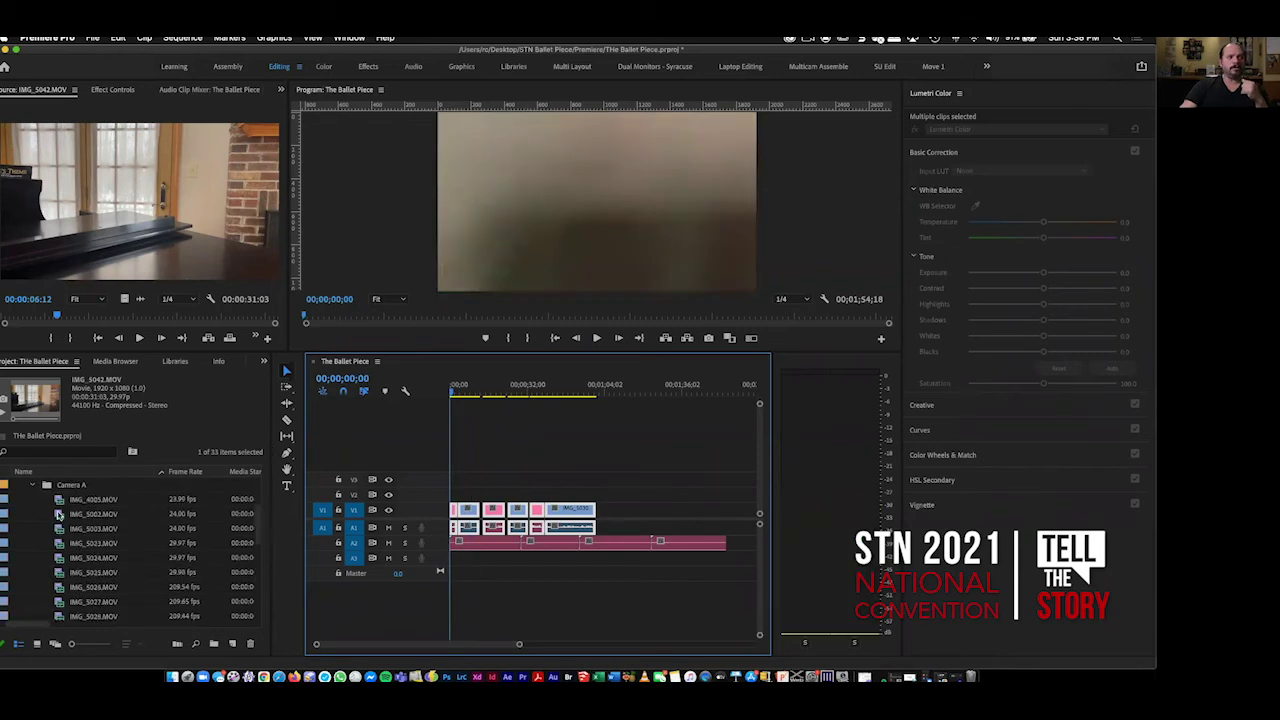
pyautogui.doubleClick(60, 500)
pyautogui.doubleClick(60, 514)
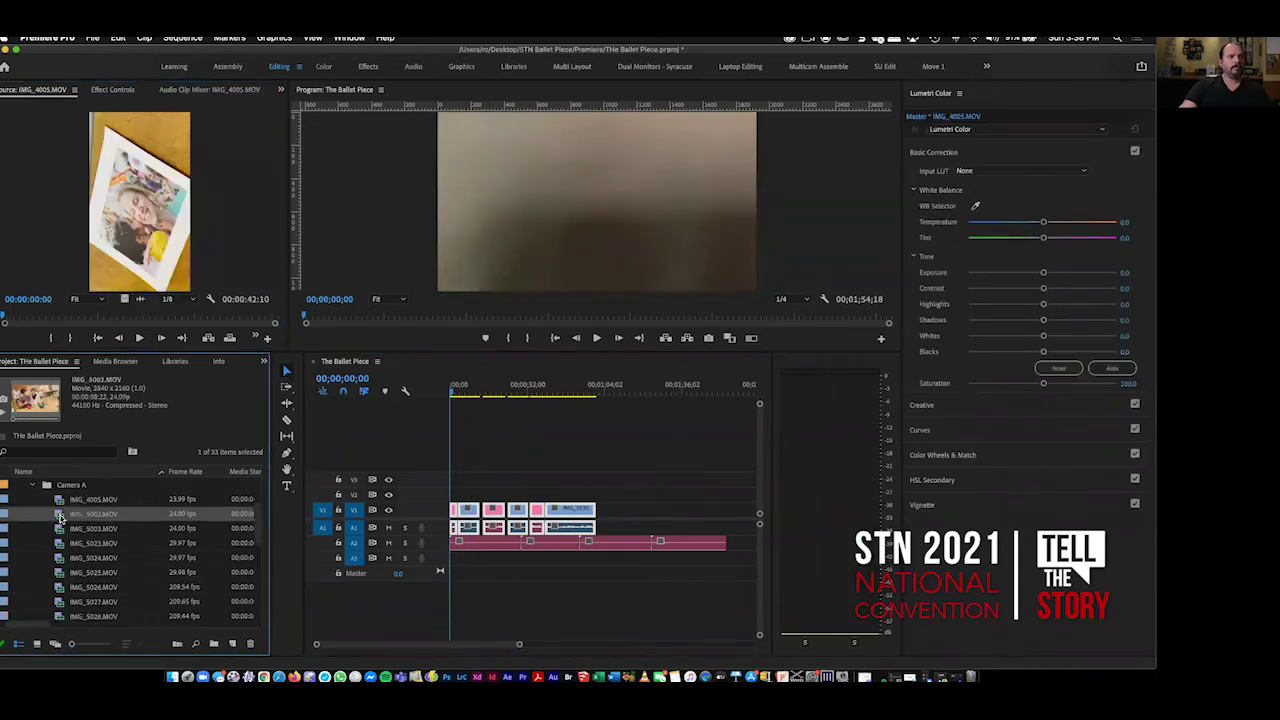
pyautogui.doubleClick(60, 528)
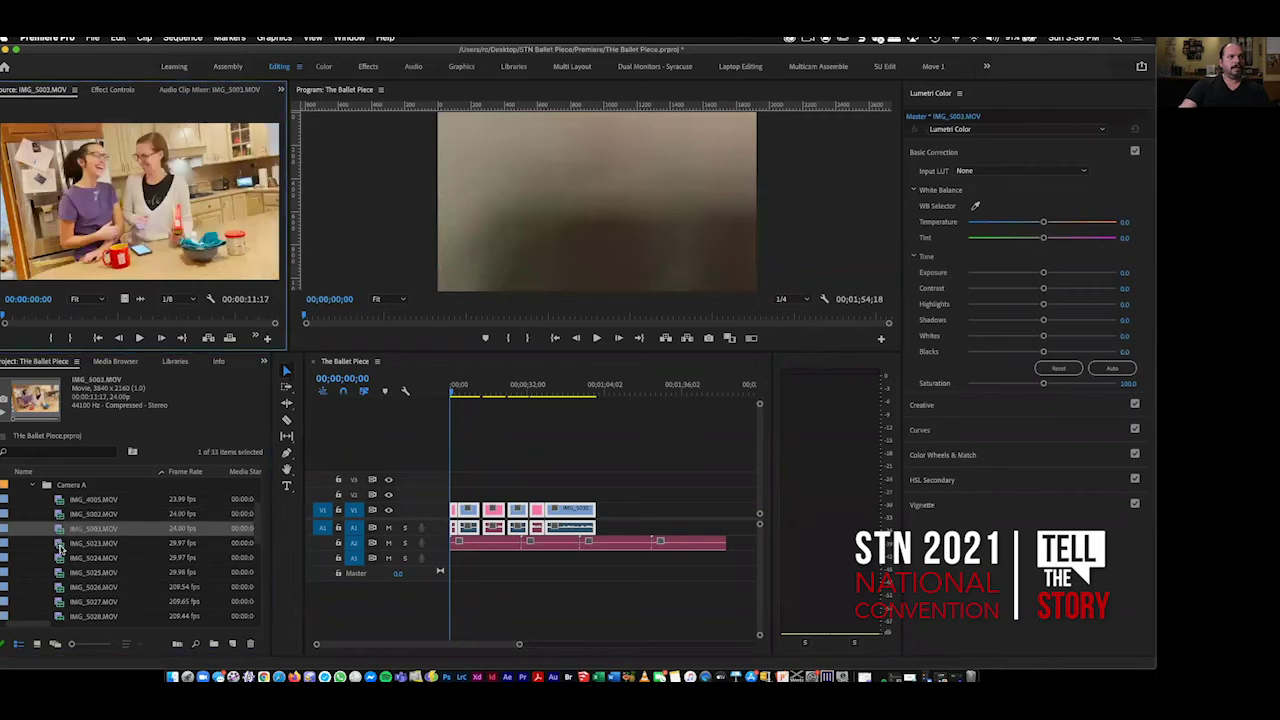
pyautogui.doubleClick(60, 543)
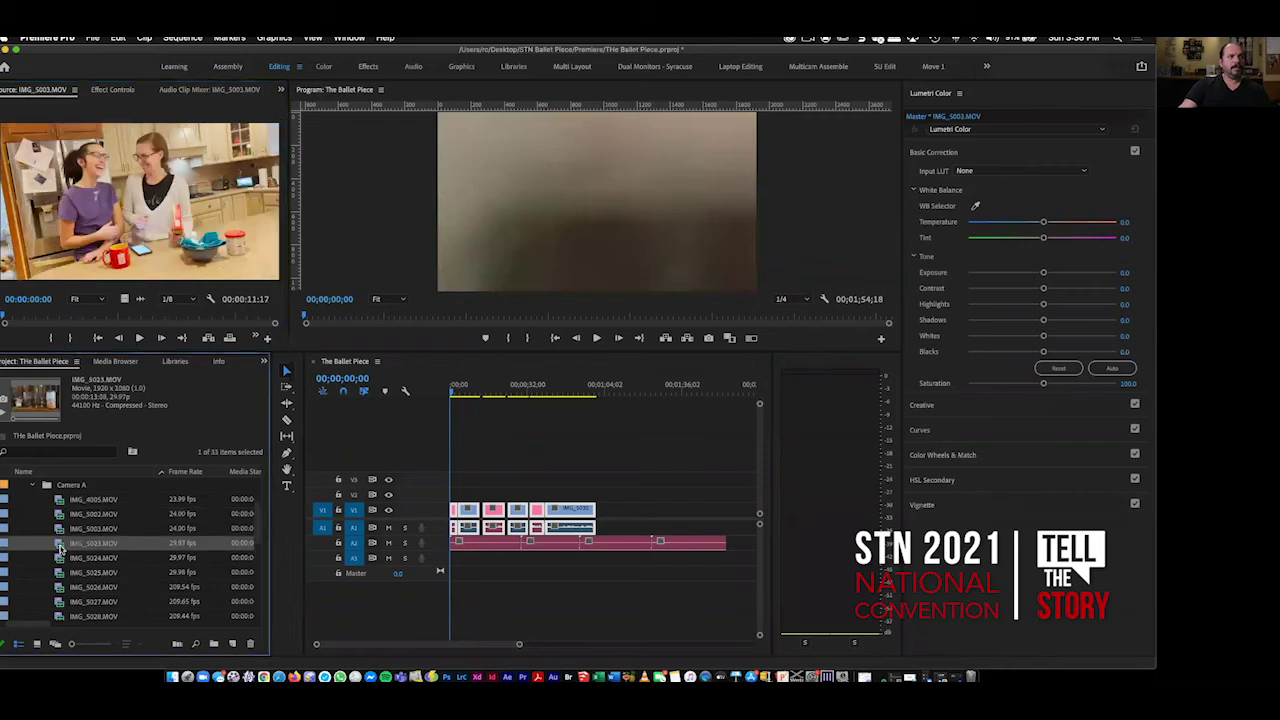
pyautogui.click(200, 318)
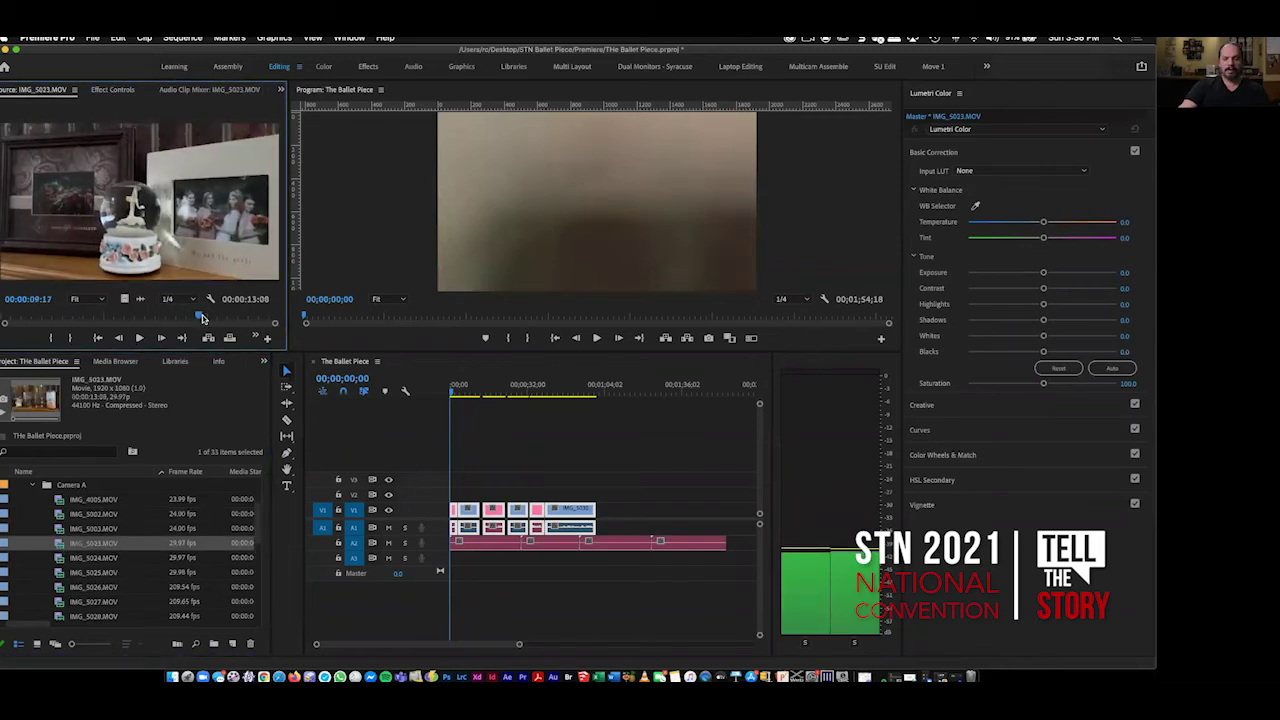
pyautogui.press('space')
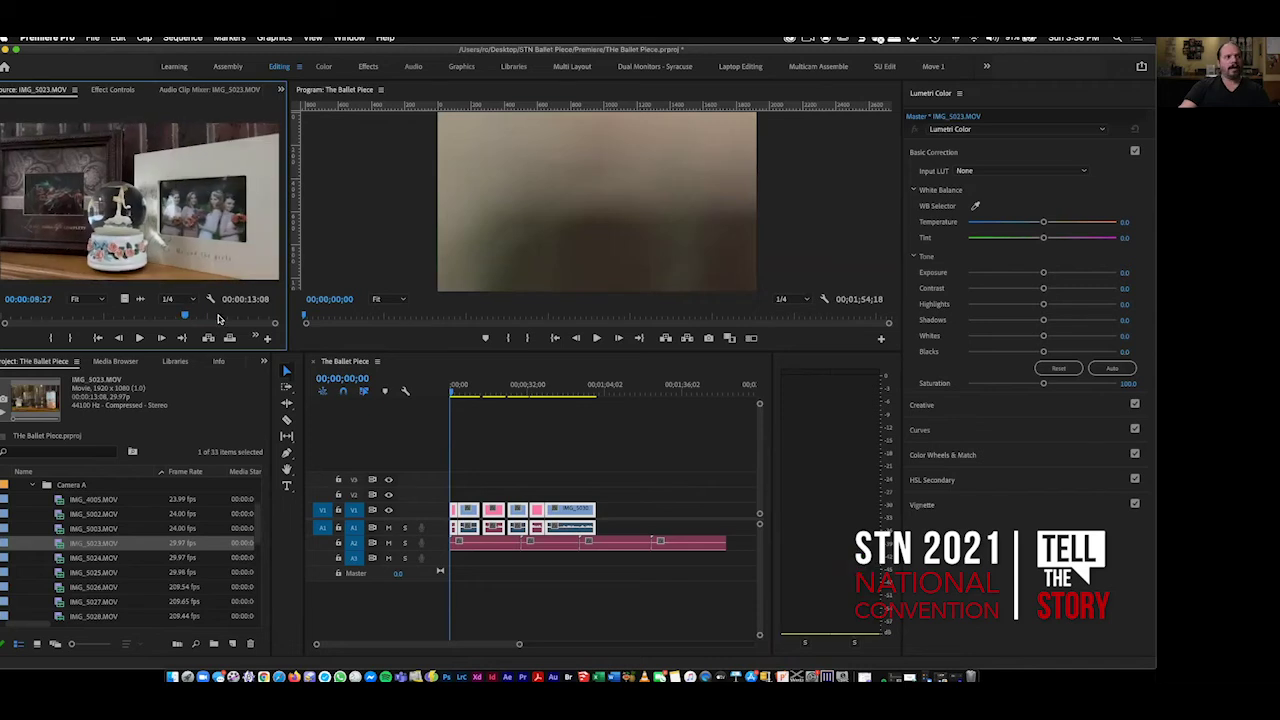
# Mark 00:00:08:27 to 00:00:11:26 of IMG_5023.MOV and lay only its video on V2 over the first interview clip, matching that clip's end.
pyautogui.press('i')
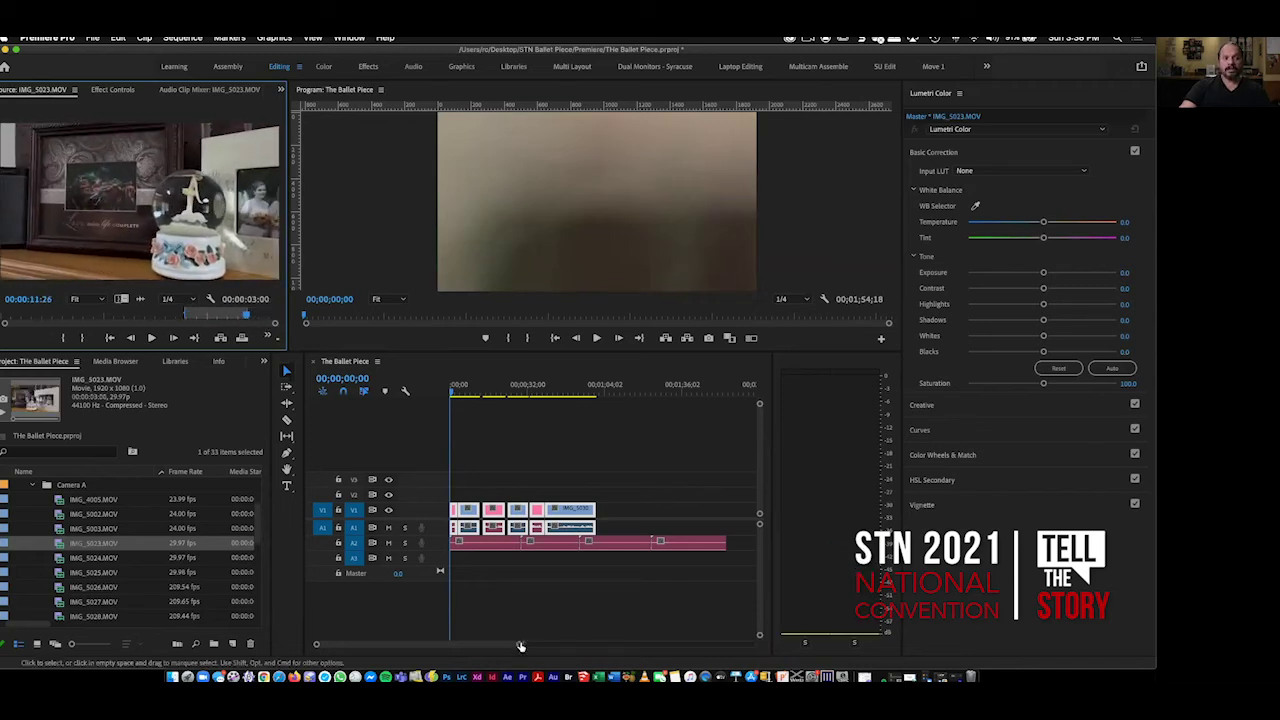
pyautogui.click(458, 644)
pyautogui.press('=')
pyautogui.press('=')
pyautogui.press('=')
pyautogui.press('=')
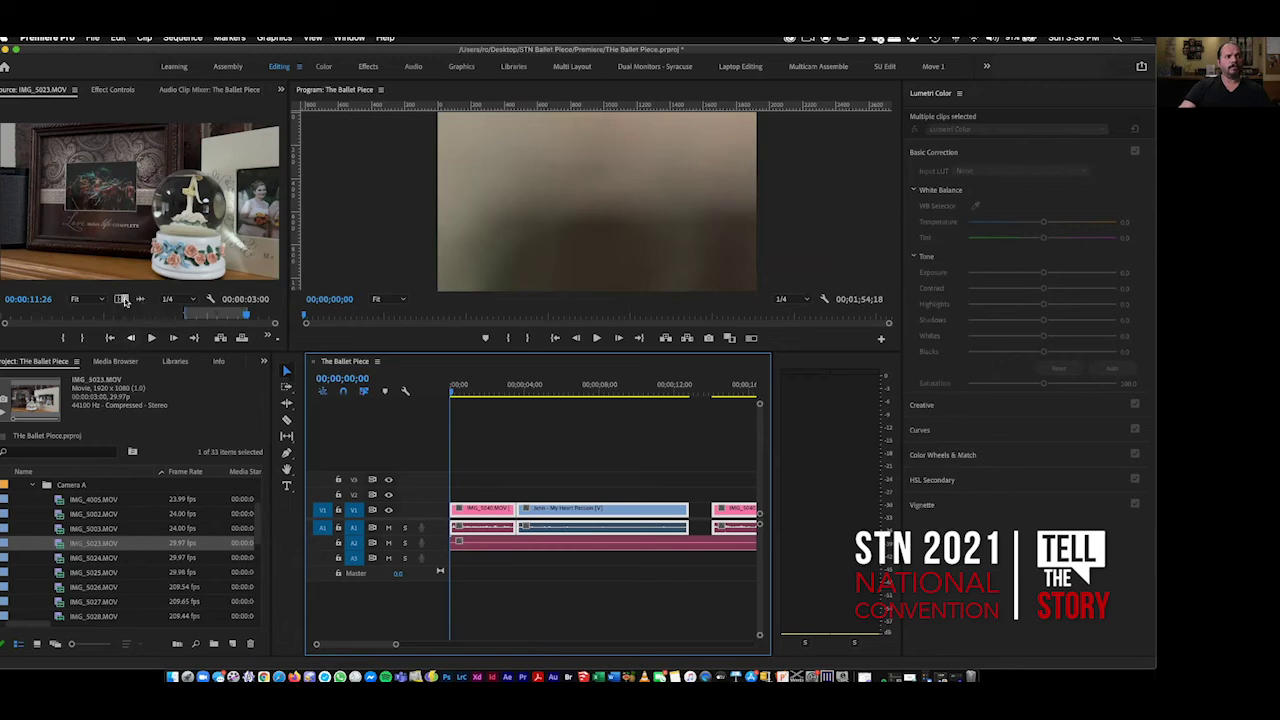
pyautogui.moveTo(527, 502); pyautogui.dragTo(516, 492)
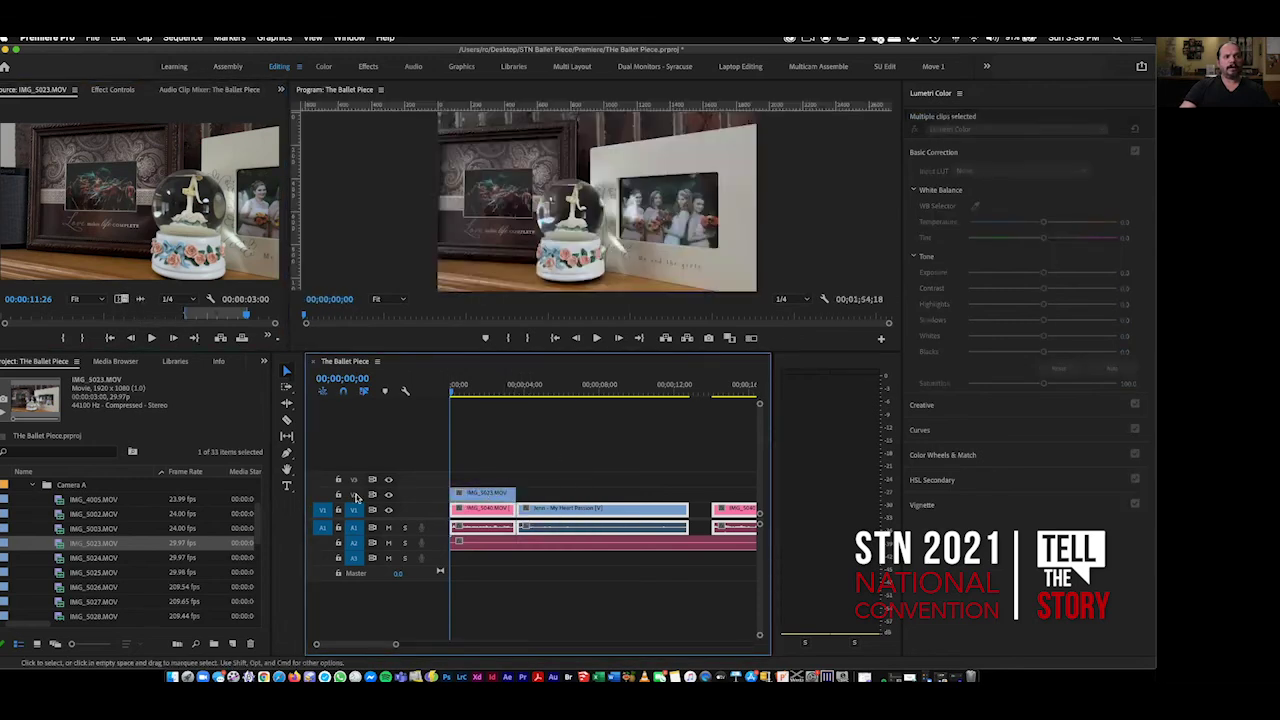
pyautogui.click(443, 491)
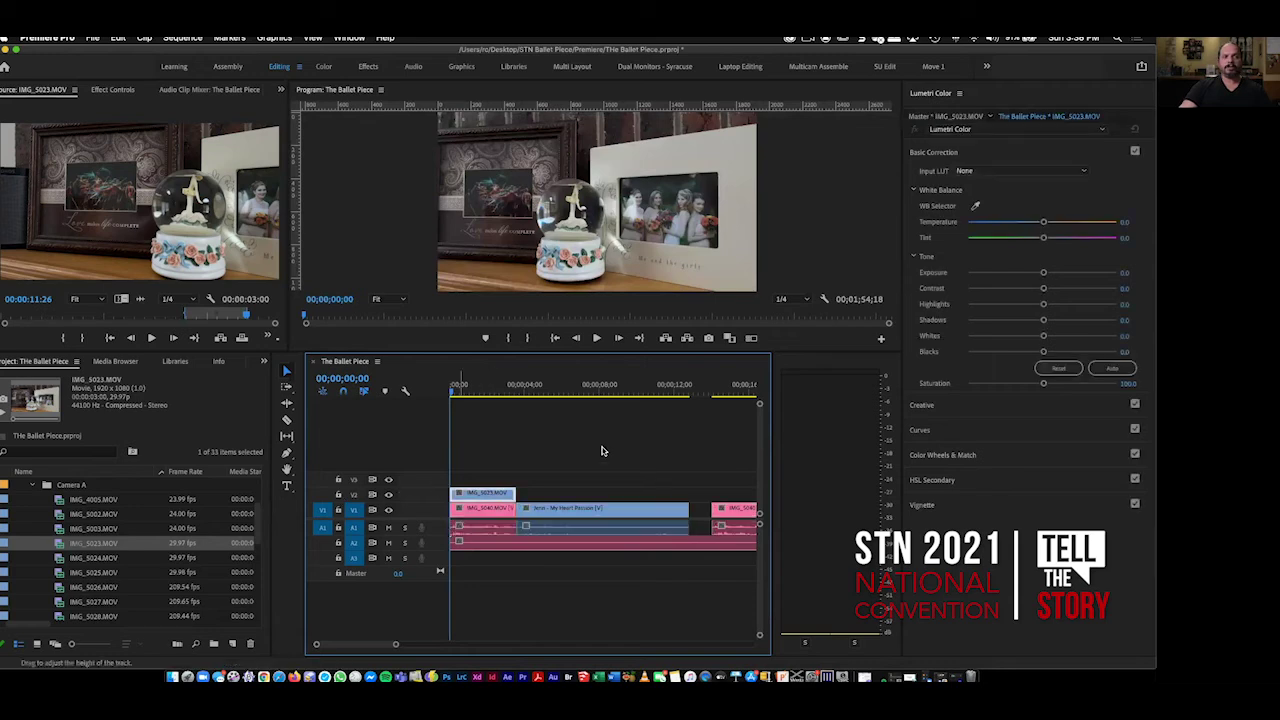
# Play the sequence from its start with the new V2 footage and stop at 00;00;08;11.
pyautogui.press('space')
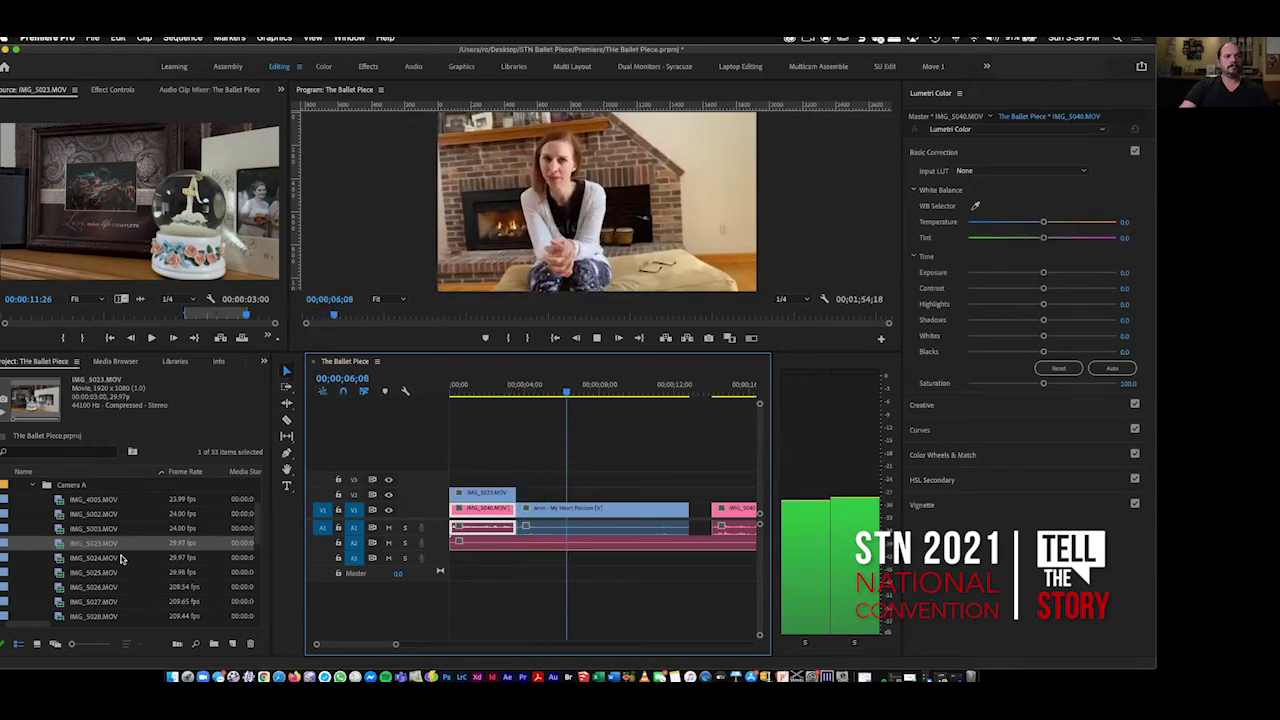
pyautogui.press('space')
pyautogui.press('space')
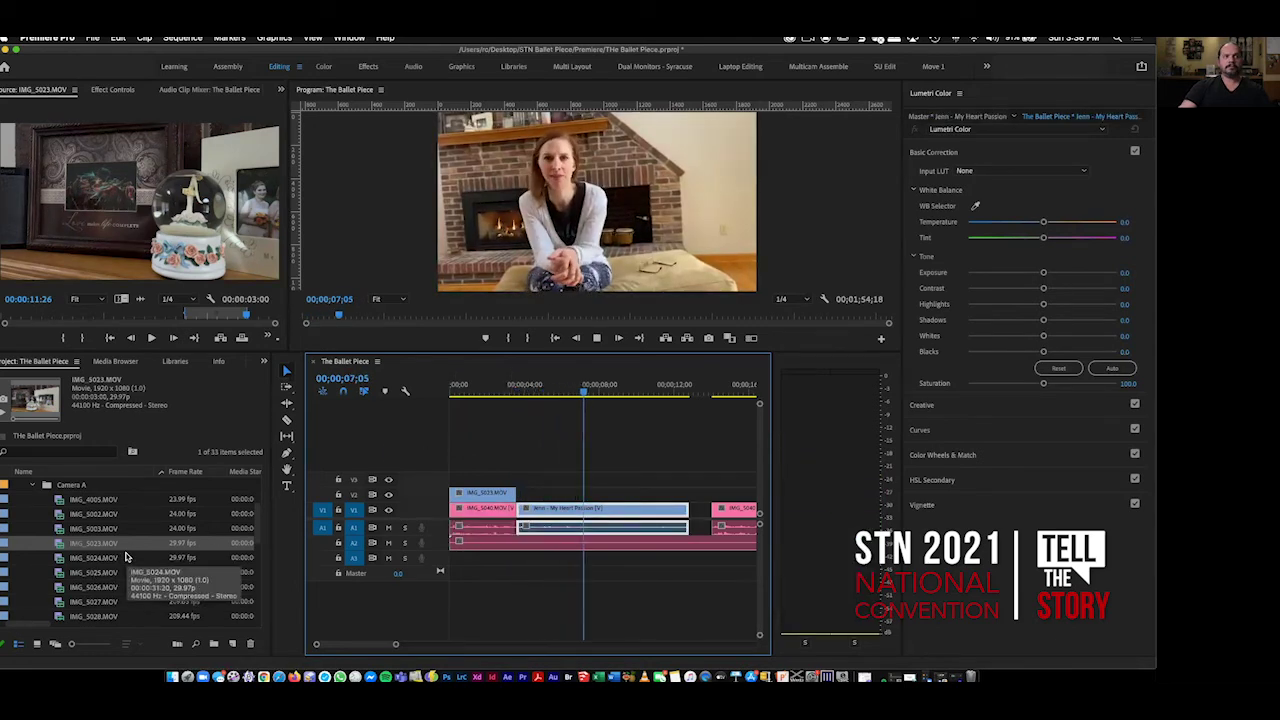
pyautogui.press('space')
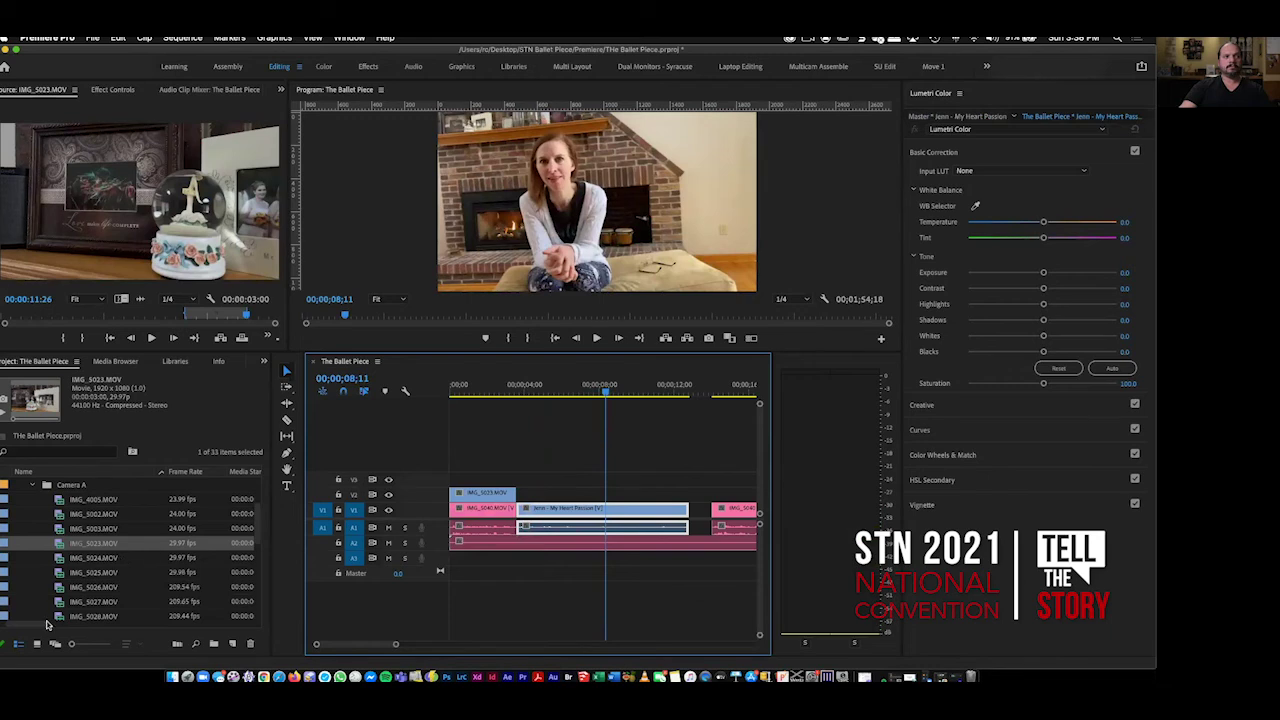
# Mark 00:00:03:19 to 00:00:06:12 of IMG_5025.MOV and place only its video on V2 at 00;00;08;11.
pyautogui.doubleClick(58, 528)
pyautogui.doubleClick(58, 545)
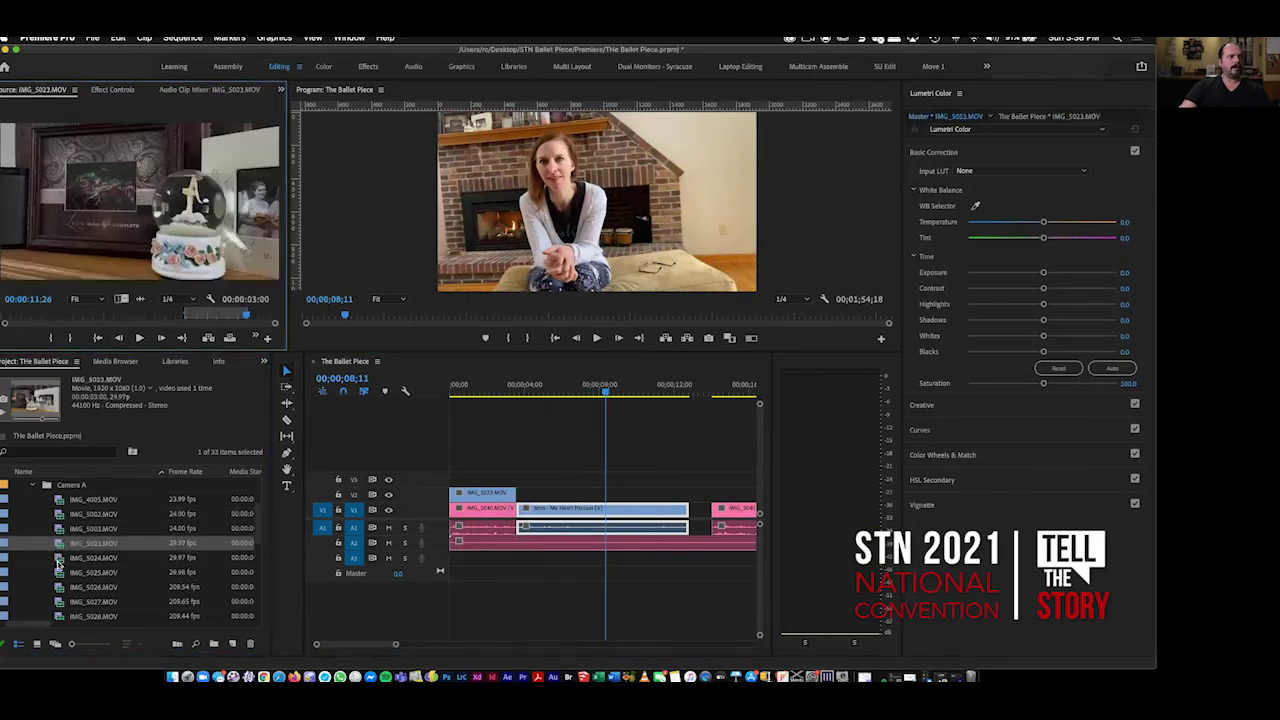
pyautogui.doubleClick(59, 558)
pyautogui.doubleClick(60, 573)
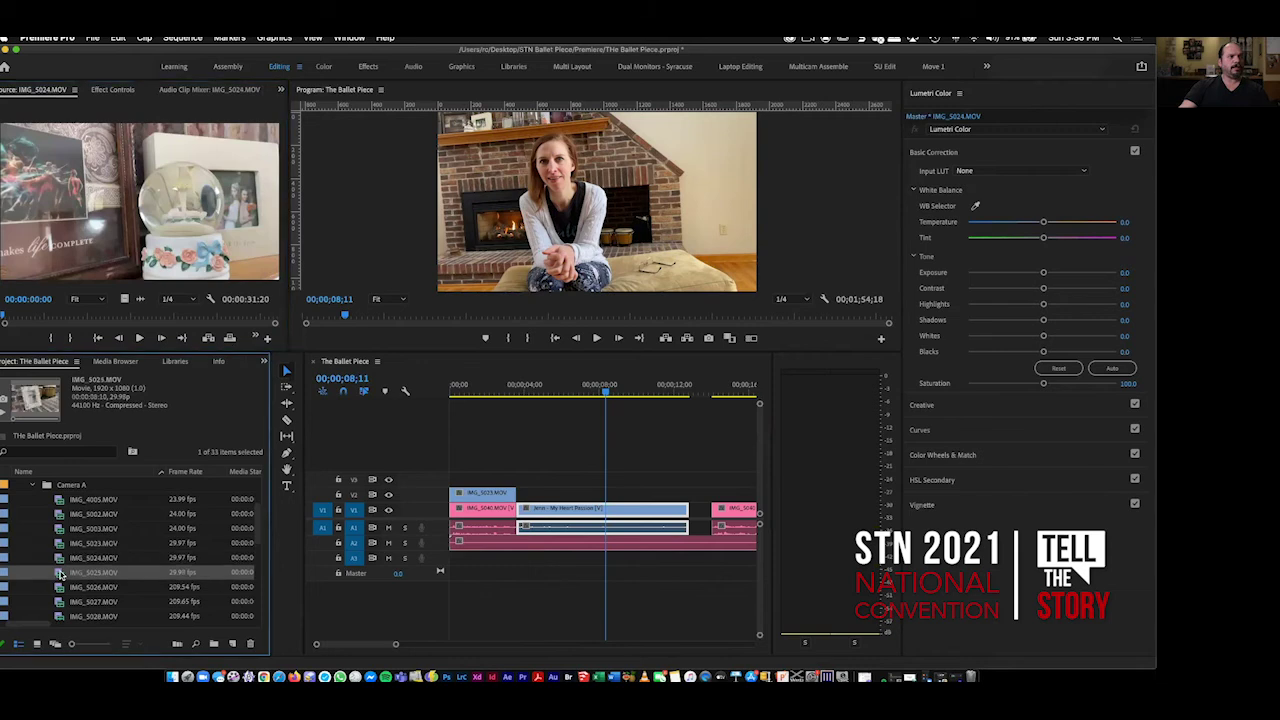
pyautogui.moveTo(59, 316); pyautogui.dragTo(120, 318)
pyautogui.press('i')
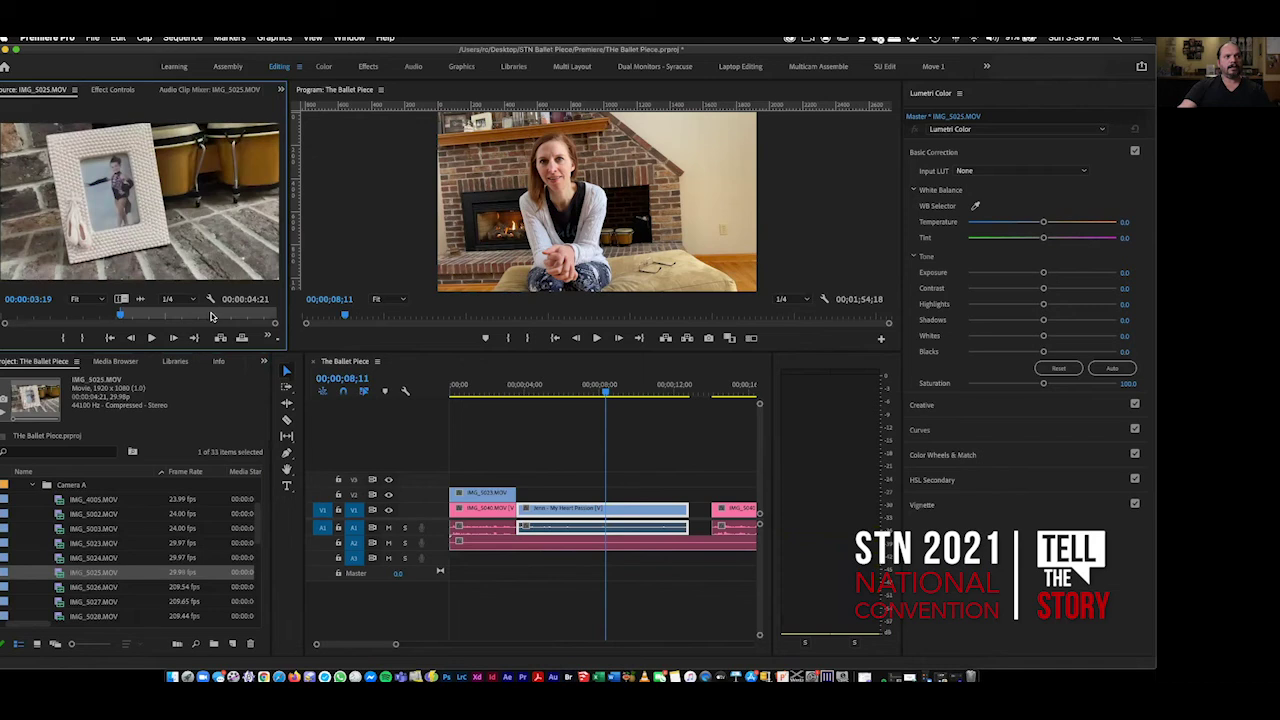
pyautogui.click(211, 317)
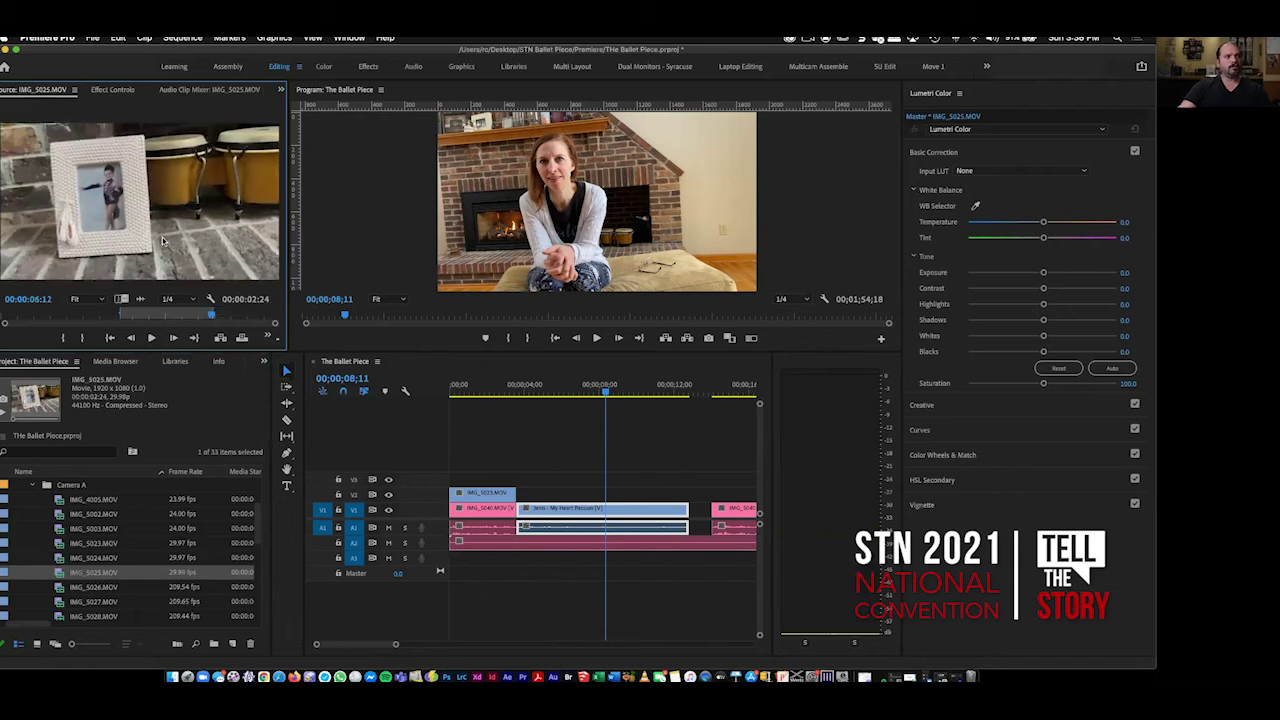
pyautogui.moveTo(624, 478); pyautogui.dragTo(634, 512)
pyautogui.press('super+z')
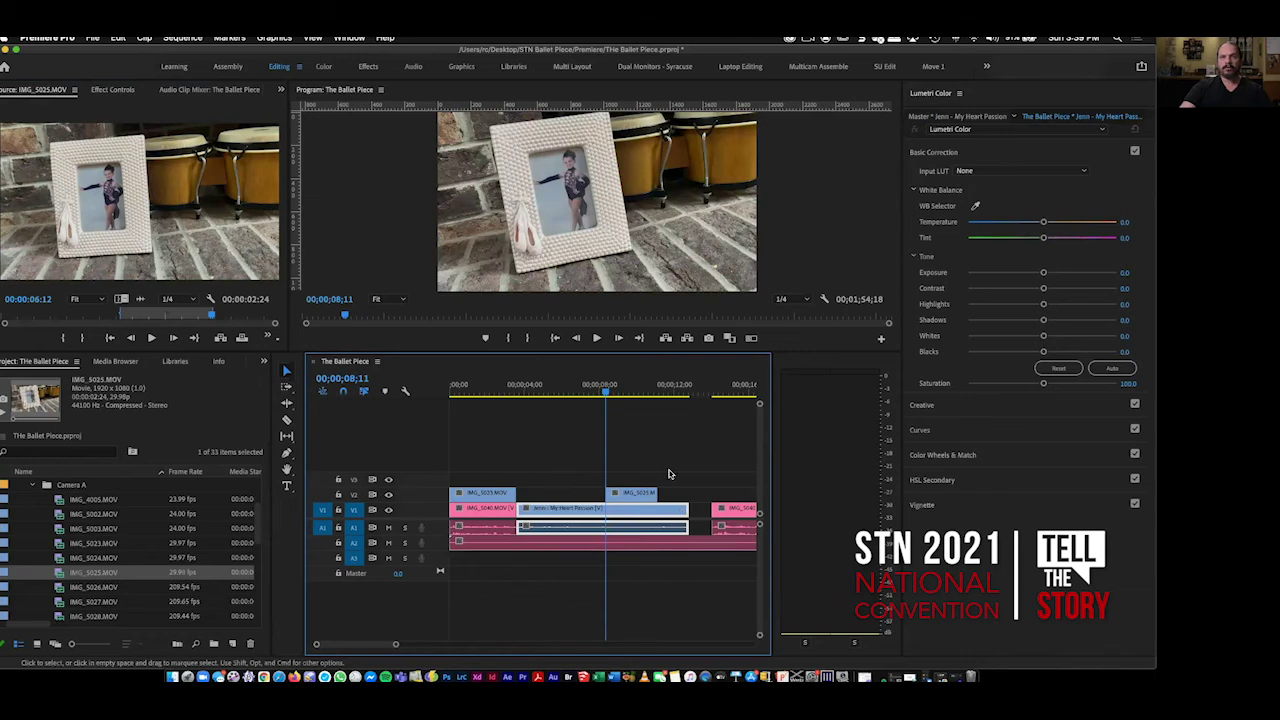
# Play through the IMG_5025.MOV overlay on V2 and adjust its end to about one second before the second interview clip ends.
pyautogui.click(500, 389)
pyautogui.press('space')
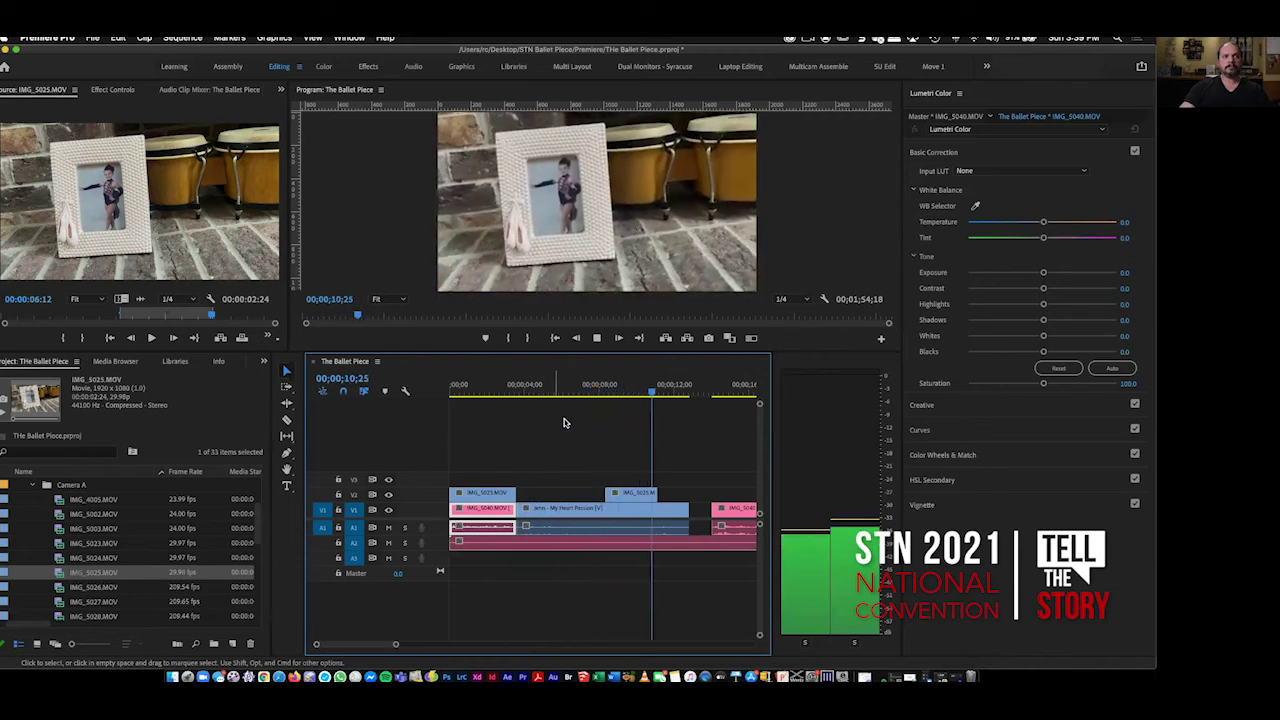
pyautogui.moveTo(661, 493); pyautogui.dragTo(688, 494)
pyautogui.click(630, 390)
pyautogui.press('space')
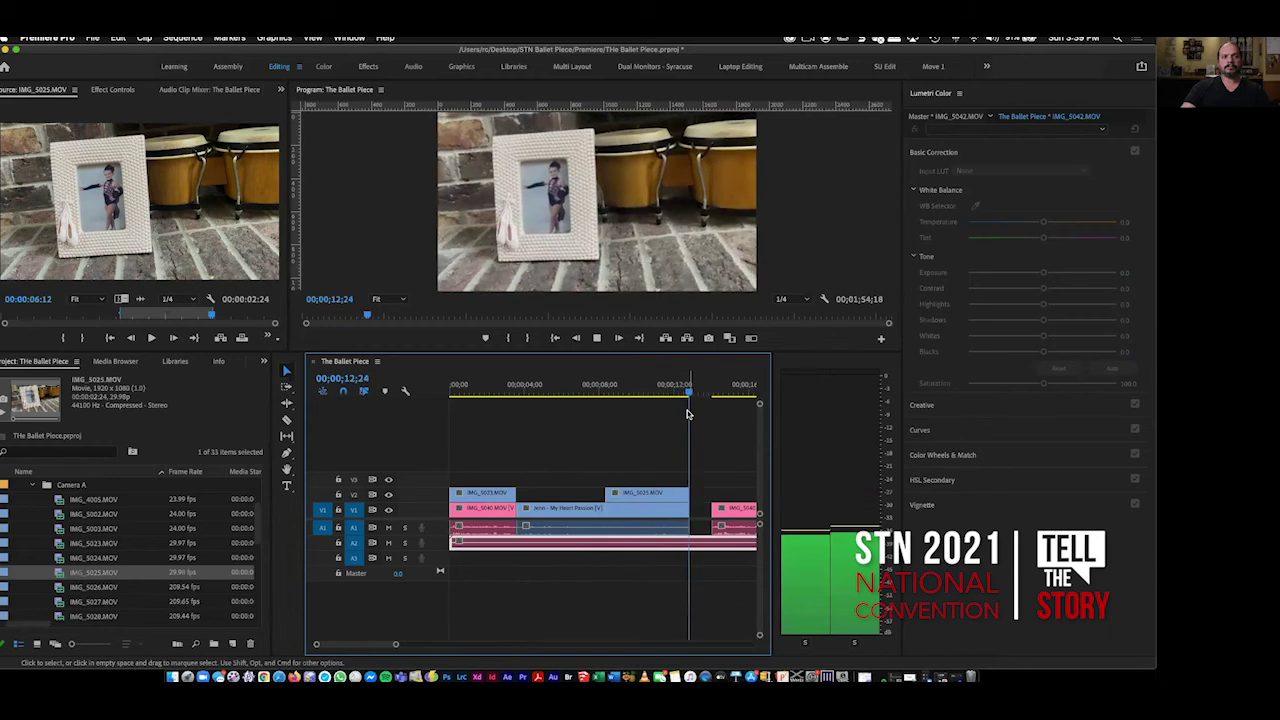
pyautogui.press('space')
pyautogui.click(738, 517)
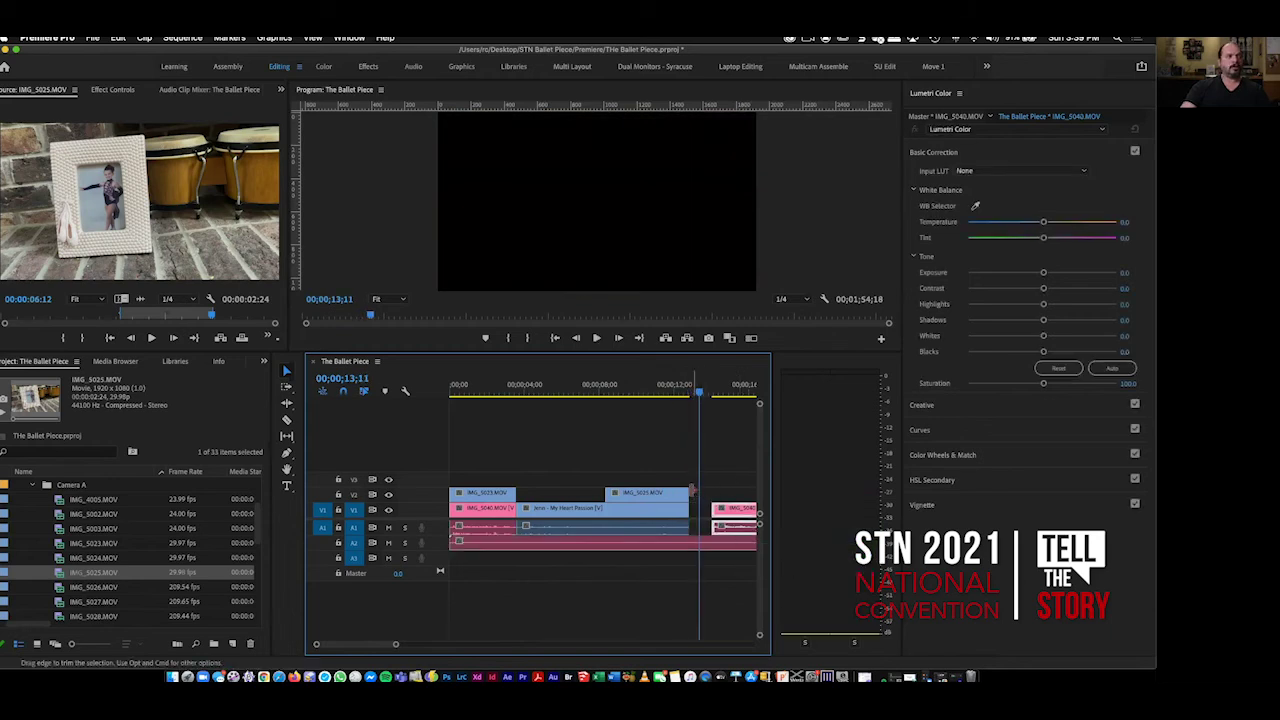
pyautogui.moveTo(683, 492)
pyautogui.mouseDown()
pyautogui.moveTo(712, 521)
pyautogui.moveTo(685, 495)
pyautogui.mouseUp()
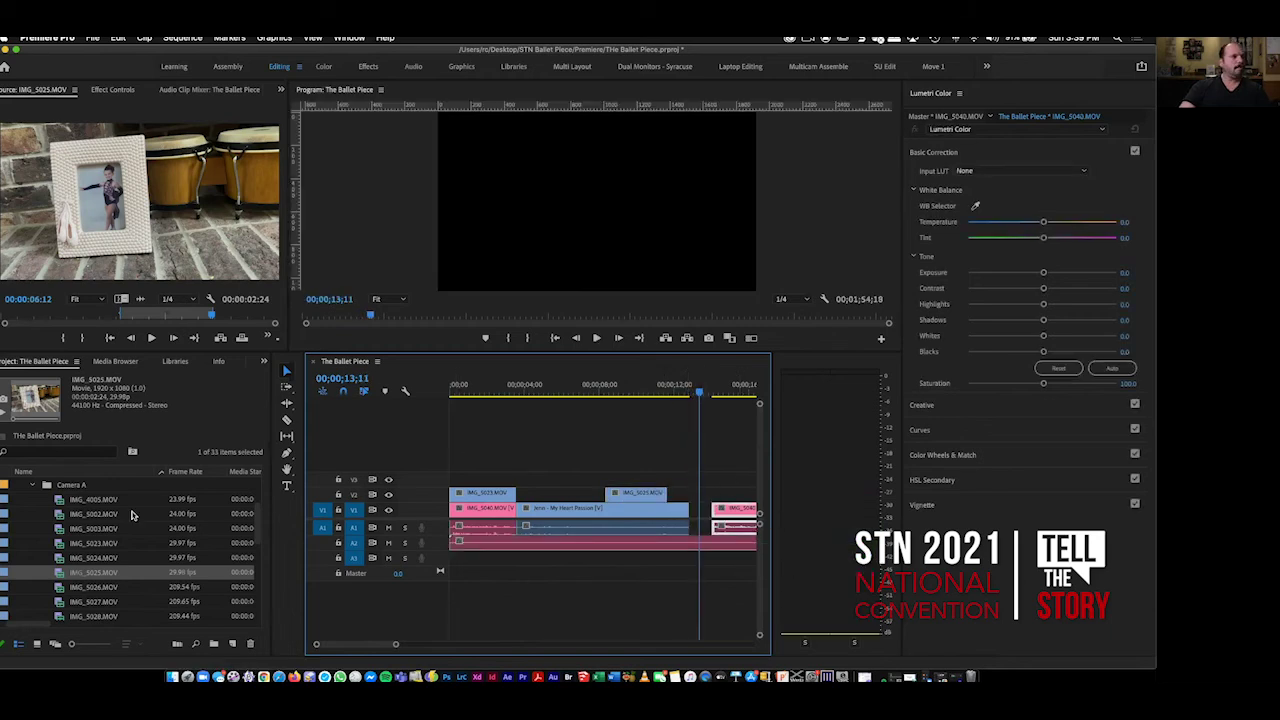
# Mark a 00:00:04:20 range ending at 00:00:24:13 in IMG_5024.MOV and place only its video on V2 directly after IMG_5025.MOV.
pyautogui.click(60, 530)
pyautogui.doubleClick(57, 530)
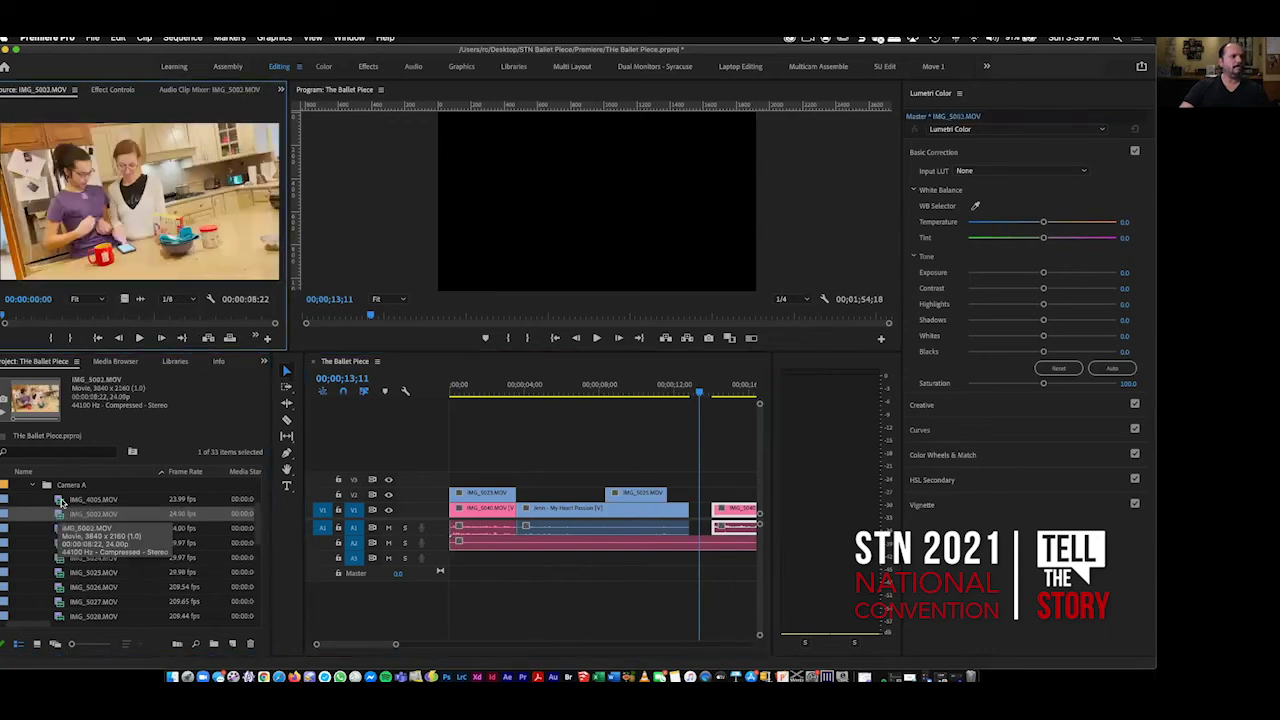
pyautogui.doubleClick(60, 500)
pyautogui.doubleClick(57, 544)
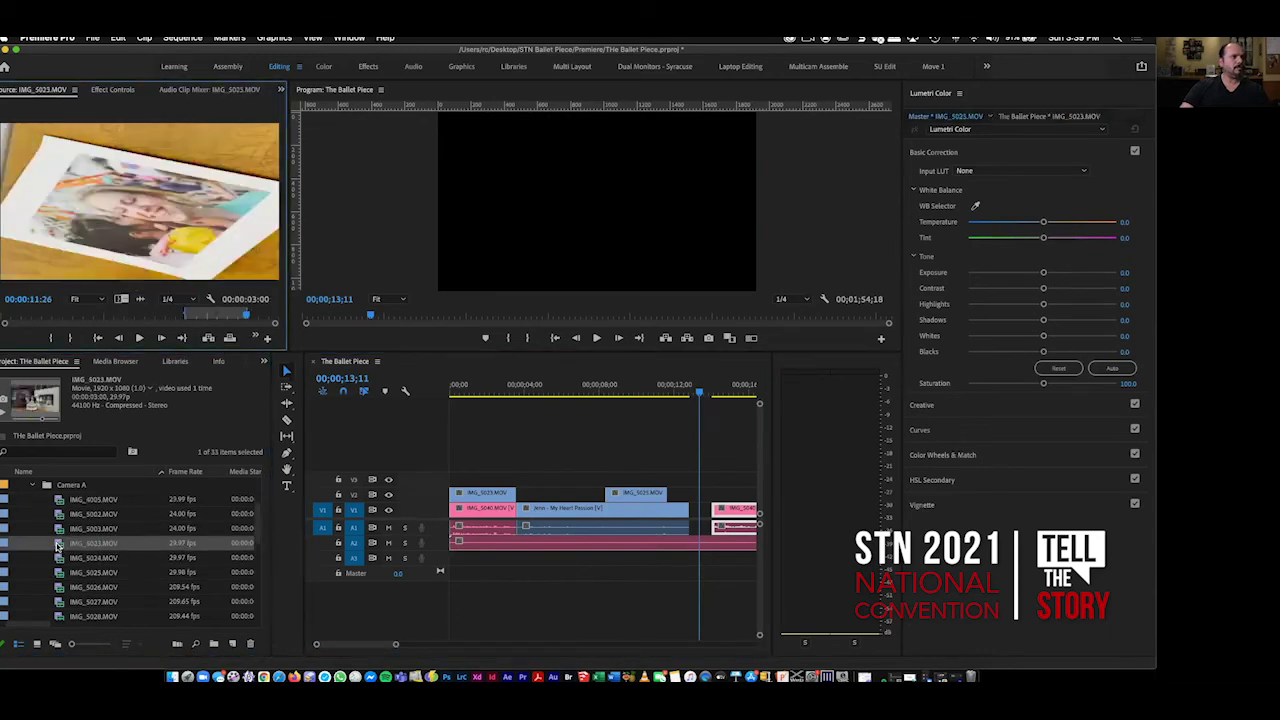
pyautogui.doubleClick(58, 562)
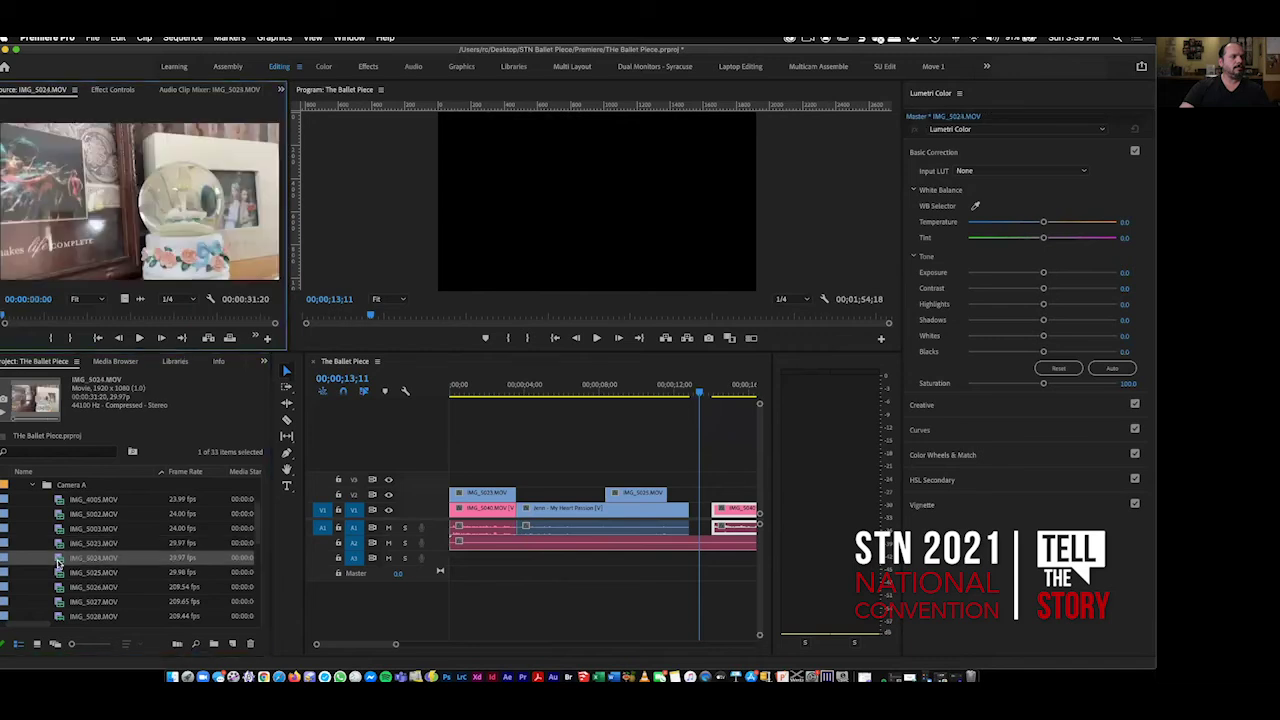
pyautogui.moveTo(150, 316); pyautogui.dragTo(220, 322)
pyautogui.press('i')
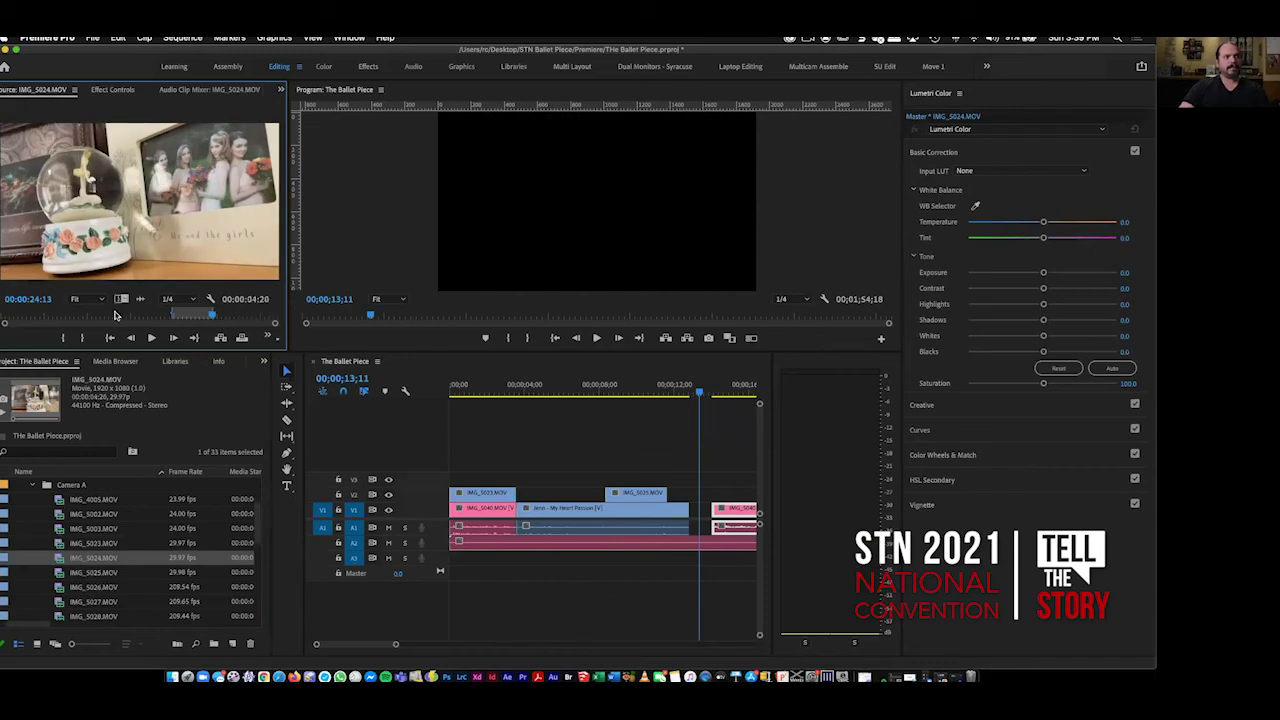
pyautogui.moveTo(697, 500); pyautogui.dragTo(690, 497)
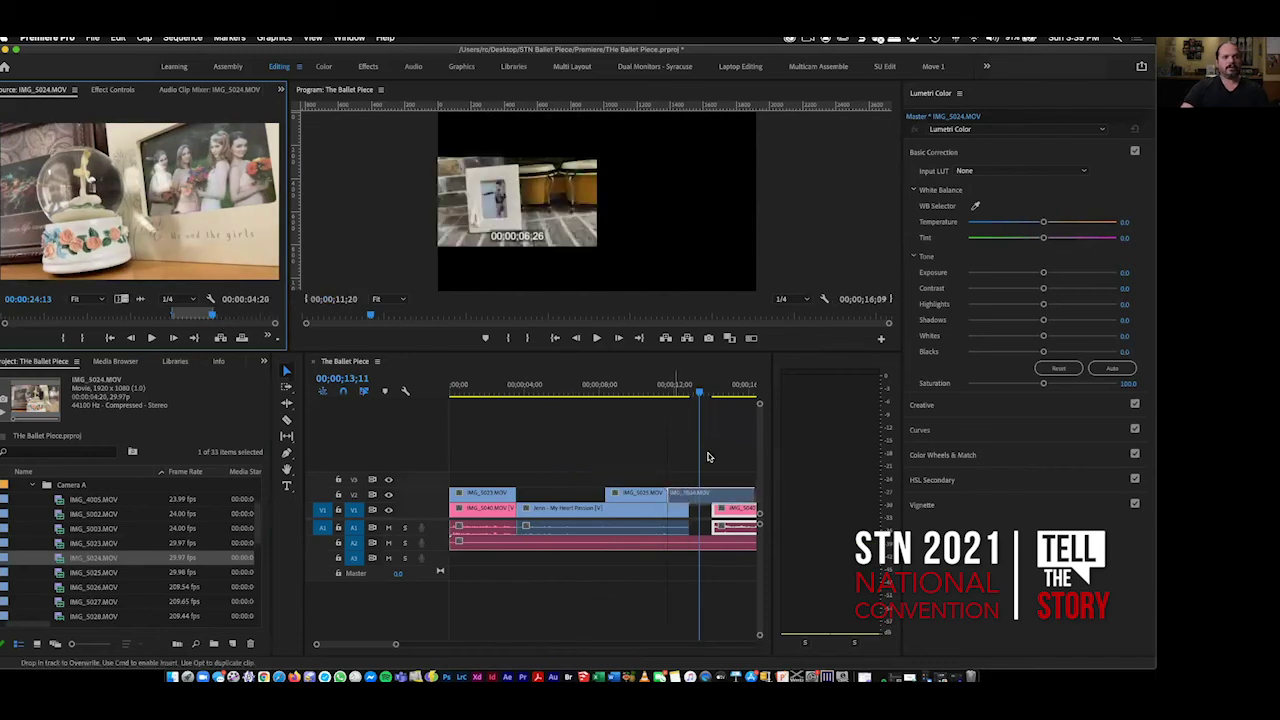
# Review playback across the gap before the third interview clip and shorten the IMG_5024.MOV overlay to end at about 00;00;15;05.
pyautogui.click(680, 390)
pyautogui.press('space')
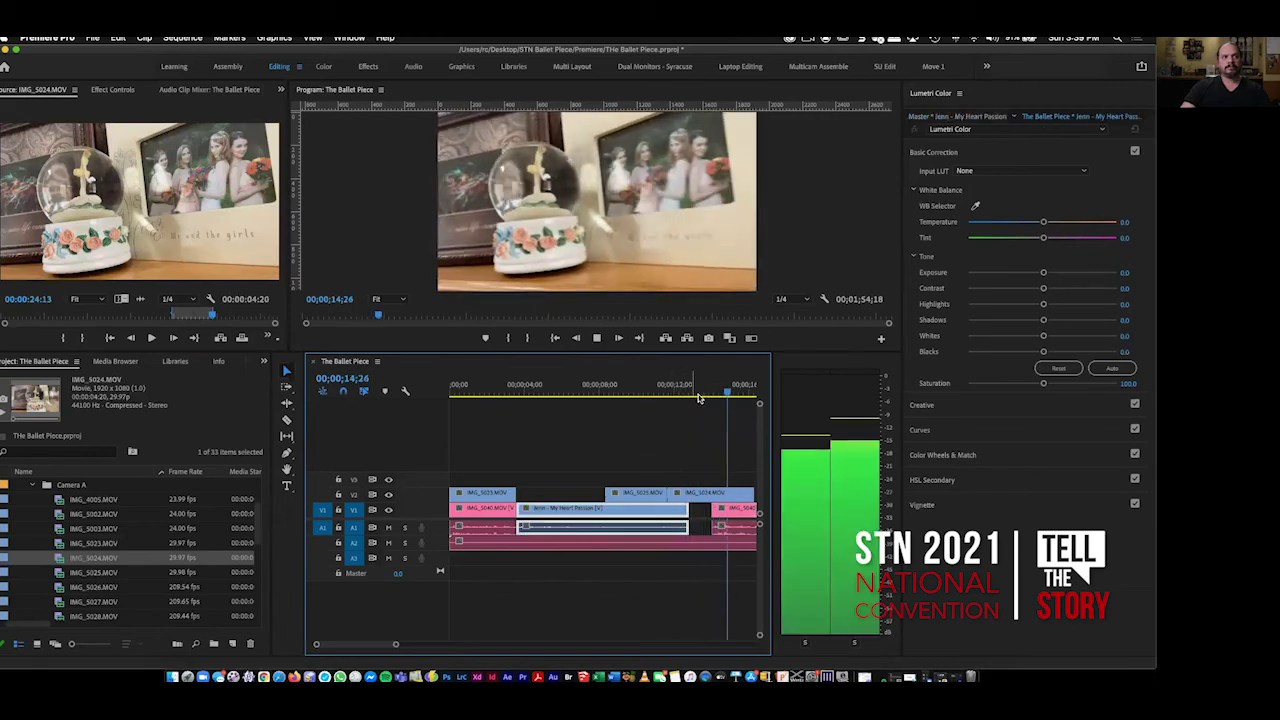
pyautogui.press('space')
pyautogui.click(693, 394)
pyautogui.press('space')
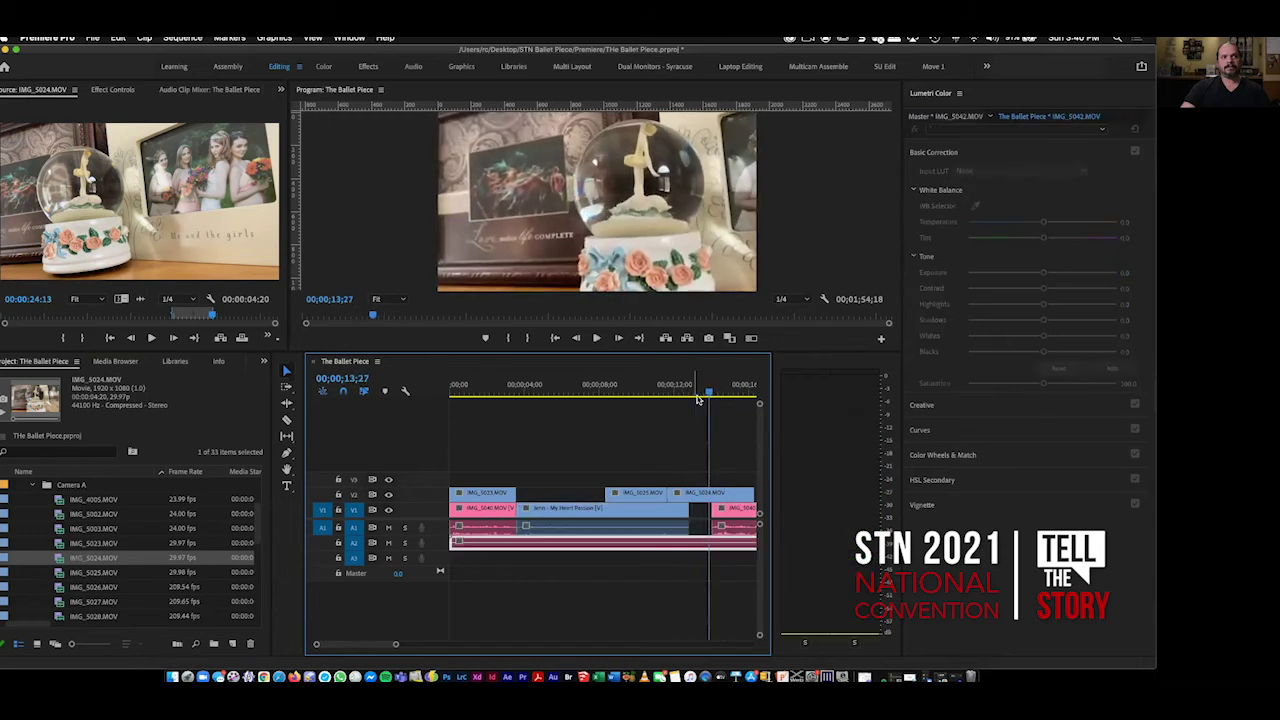
pyautogui.click(708, 396)
pyautogui.press('space')
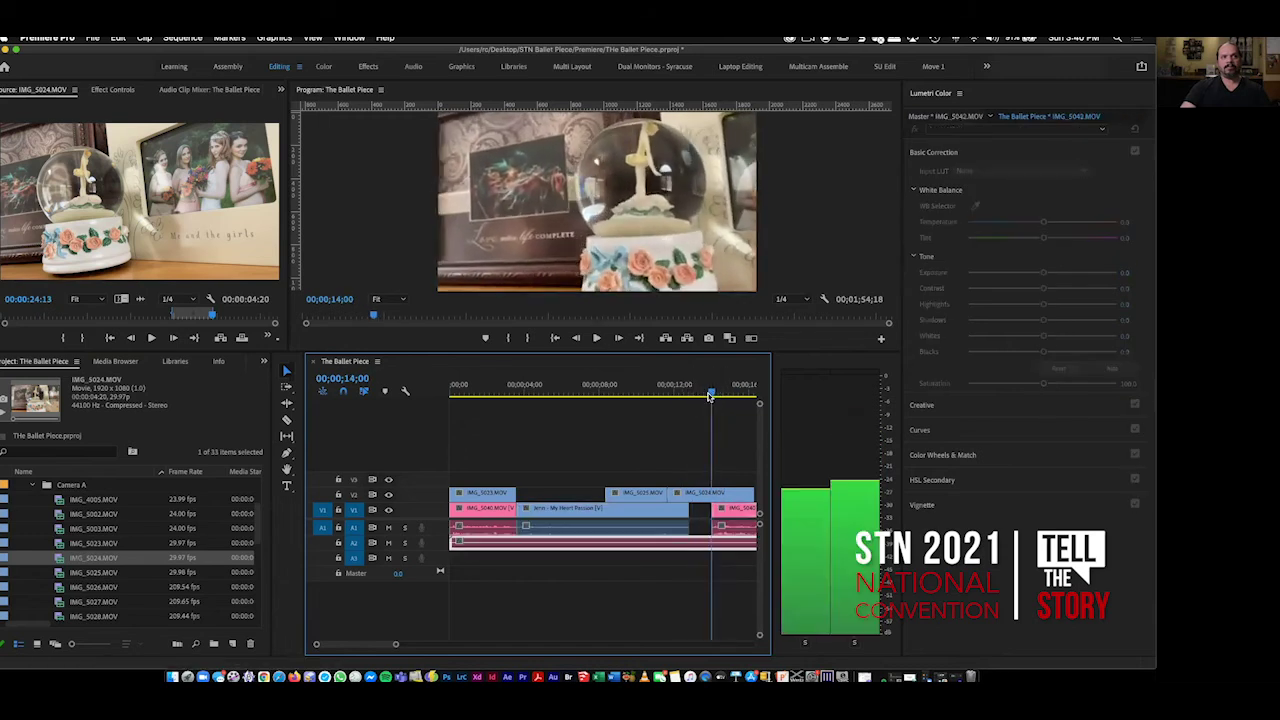
pyautogui.moveTo(752, 493); pyautogui.dragTo(686, 492)
pyautogui.press('space')
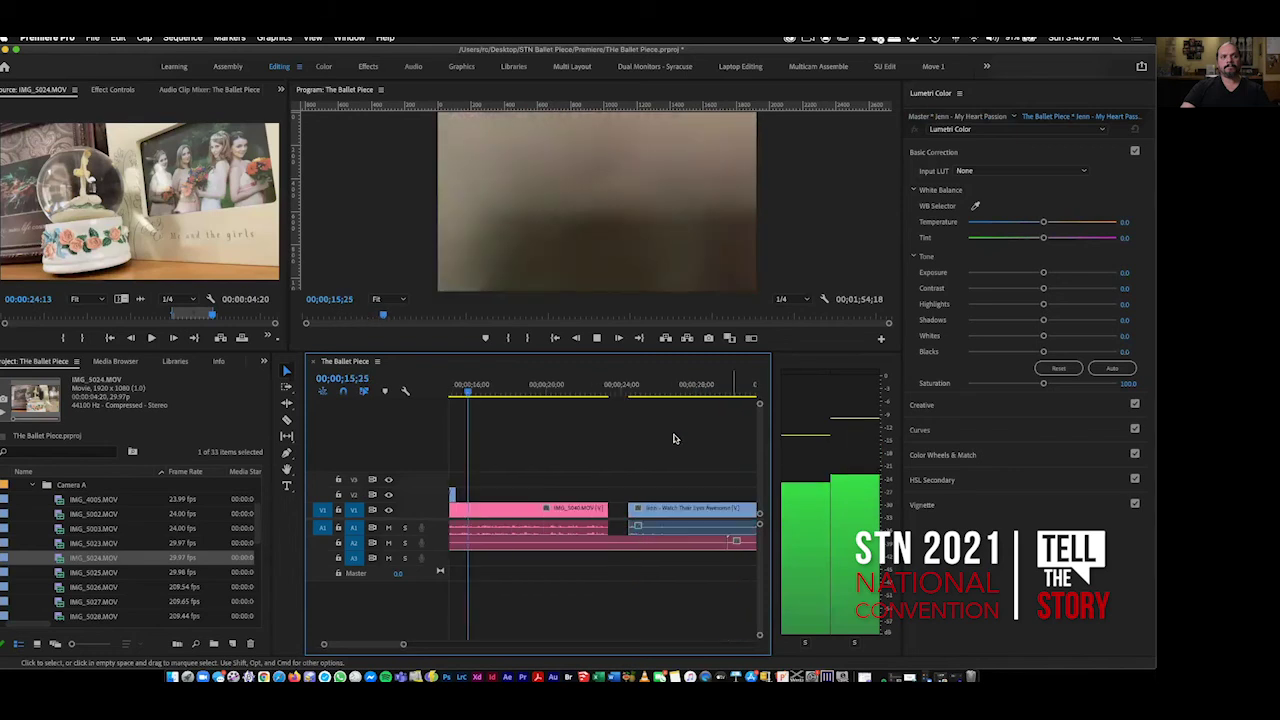
pyautogui.click(540, 510)
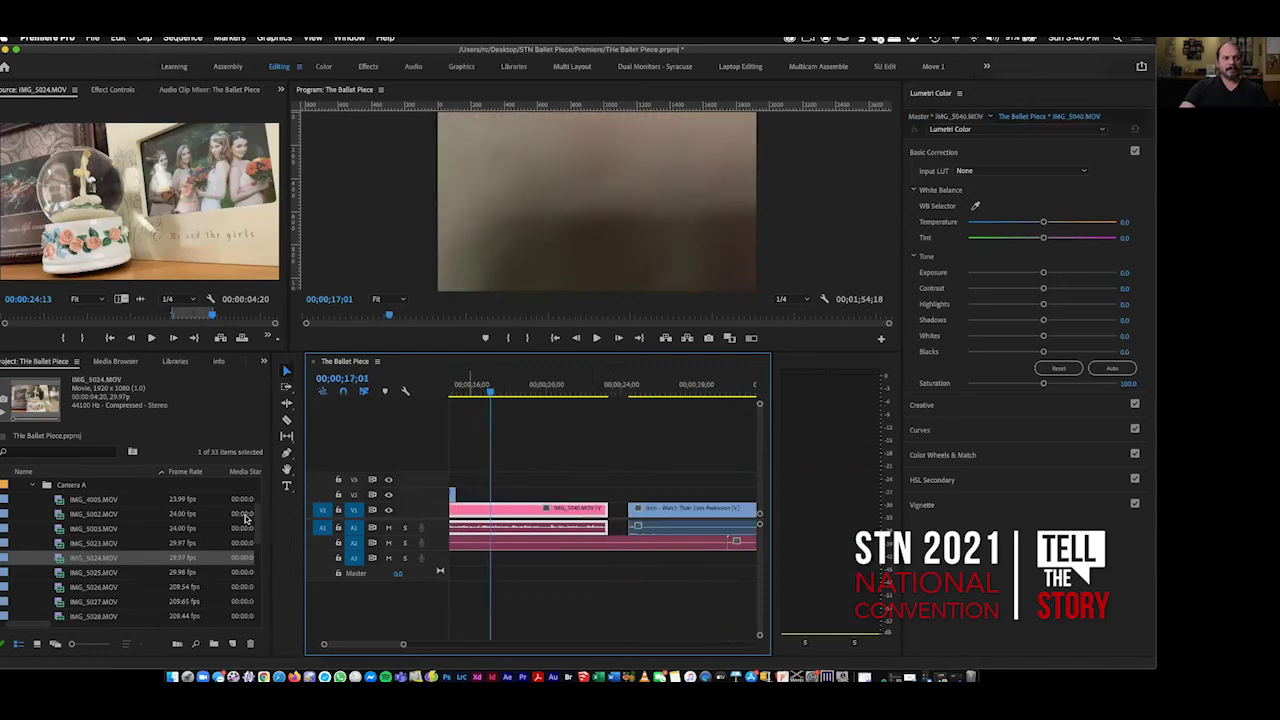
# Open the BEST MUSICAL THEATER clip from the Older Footage bin and mark the range 00:03:38:26 to 00:05:07:24.
pyautogui.click(34, 487)
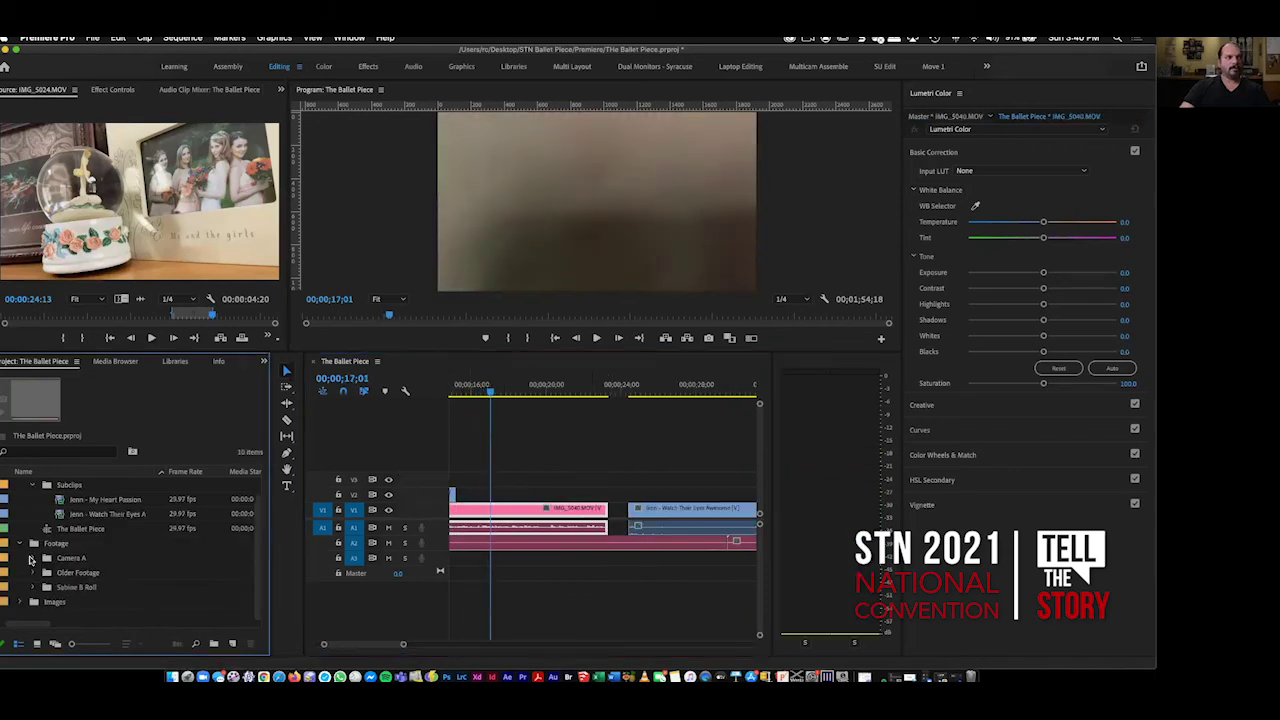
pyautogui.click(33, 573)
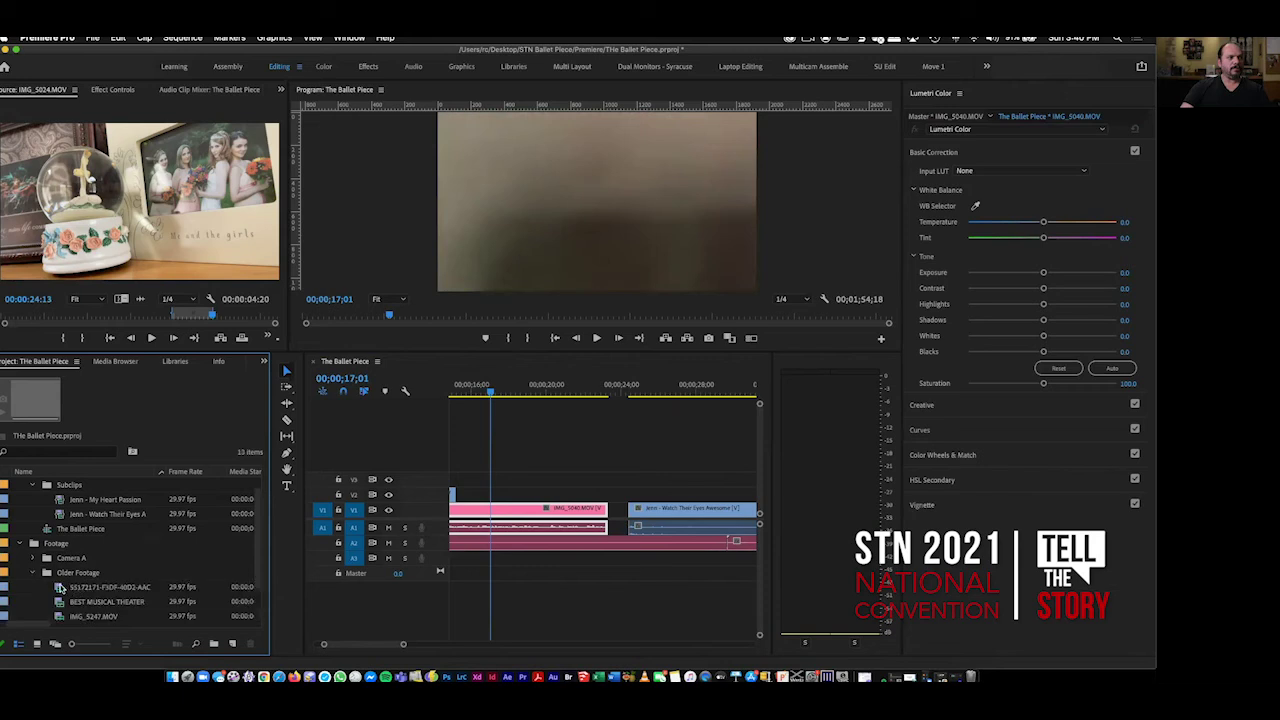
pyautogui.doubleClick(60, 588)
pyautogui.doubleClick(60, 602)
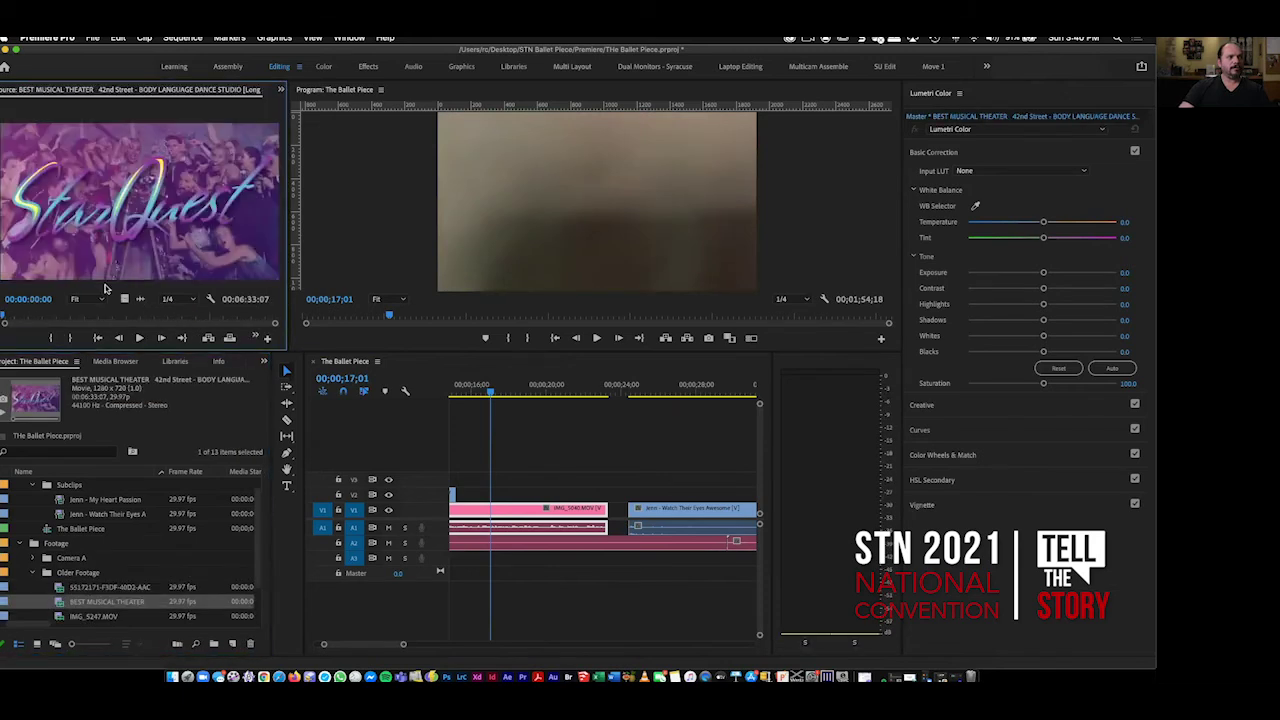
pyautogui.moveTo(94, 318); pyautogui.dragTo(216, 318)
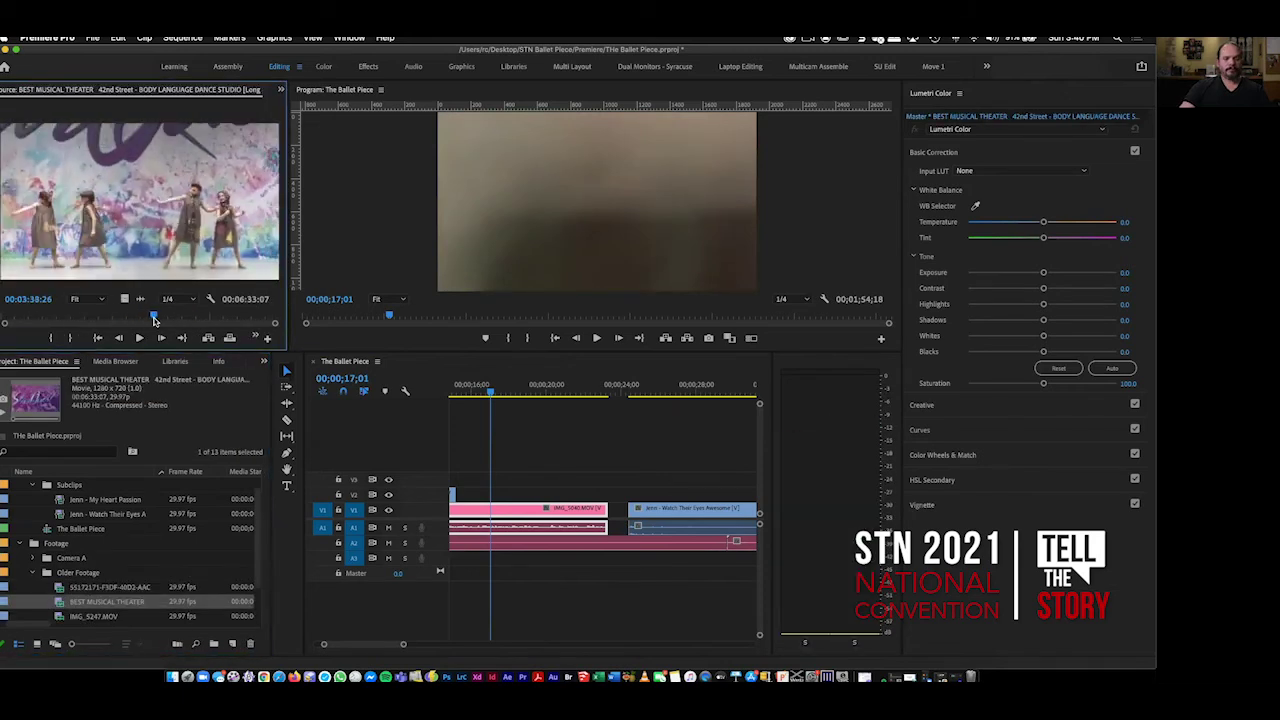
pyautogui.press('i')
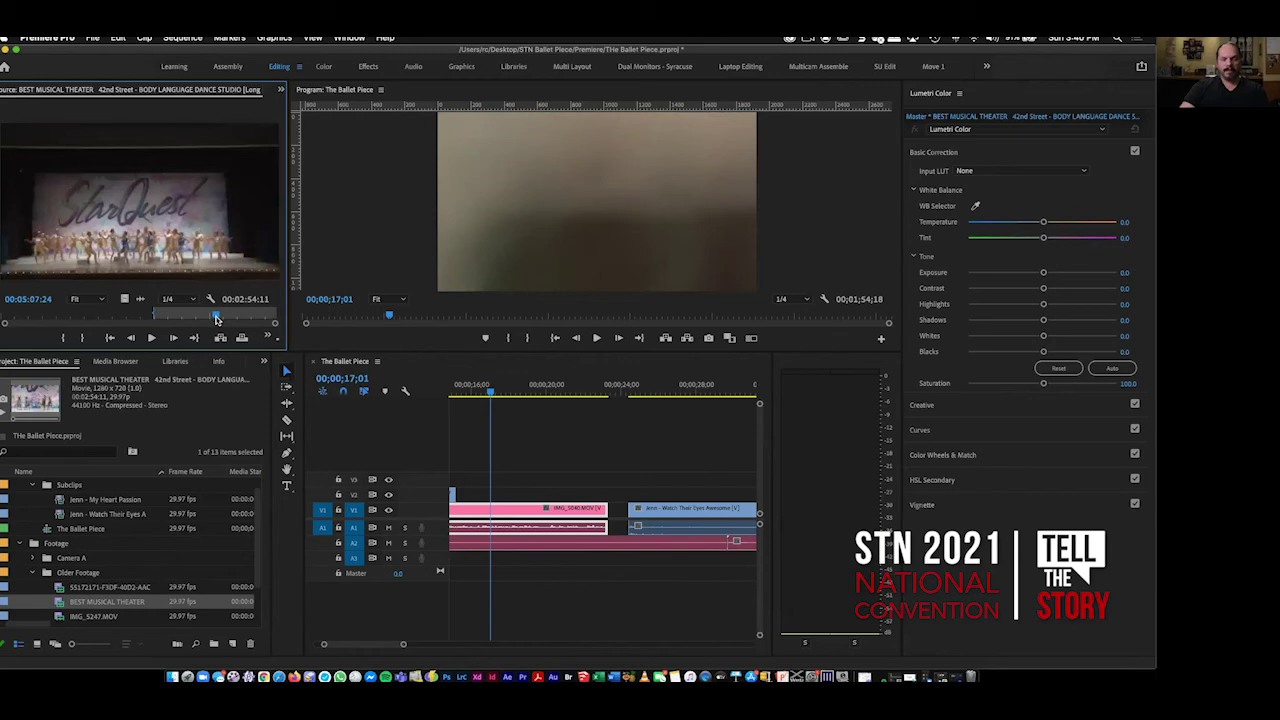
# Try the marked BEST MUSICAL THEATER footage on V2 directly after IMG_5024.MOV and delete it from the sequence.
pyautogui.moveTo(125, 300); pyautogui.dragTo(466, 433)
pyautogui.scroll(3, 623, 451)
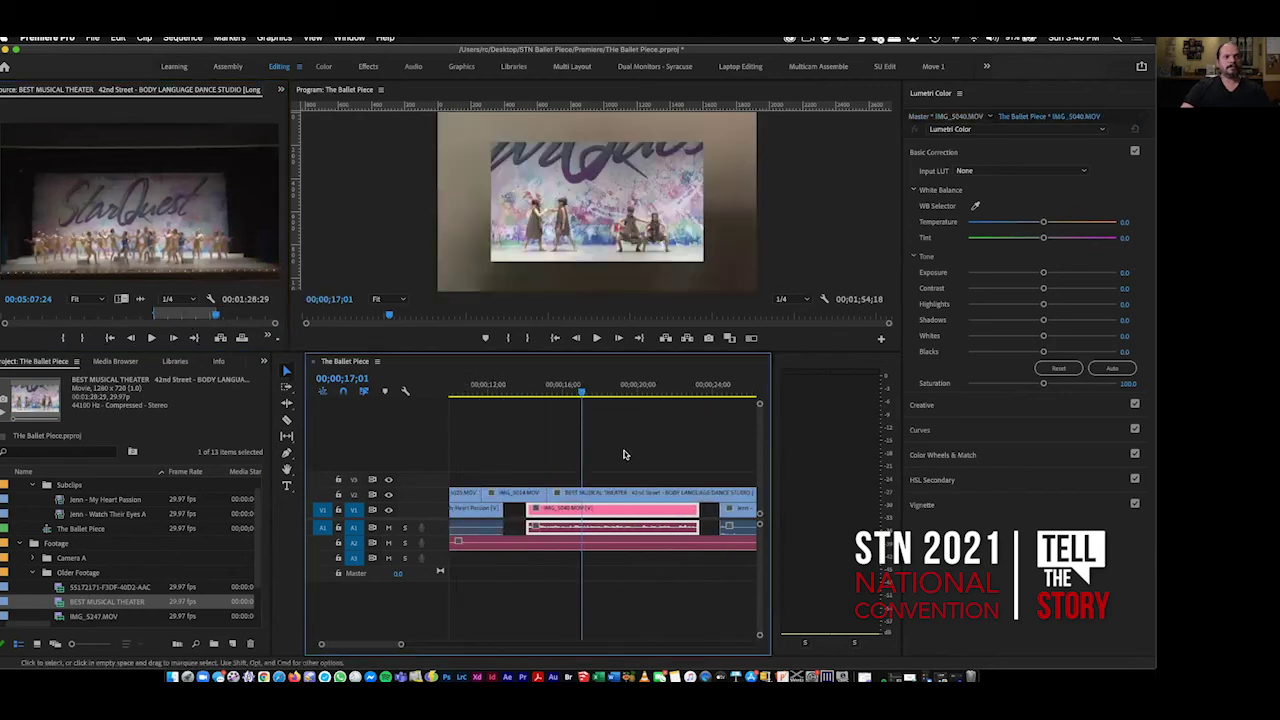
pyautogui.click(614, 396)
pyautogui.moveTo(622, 396)
pyautogui.mouseDown()
pyautogui.moveTo(649, 388)
pyautogui.moveTo(637, 397)
pyautogui.mouseUp()
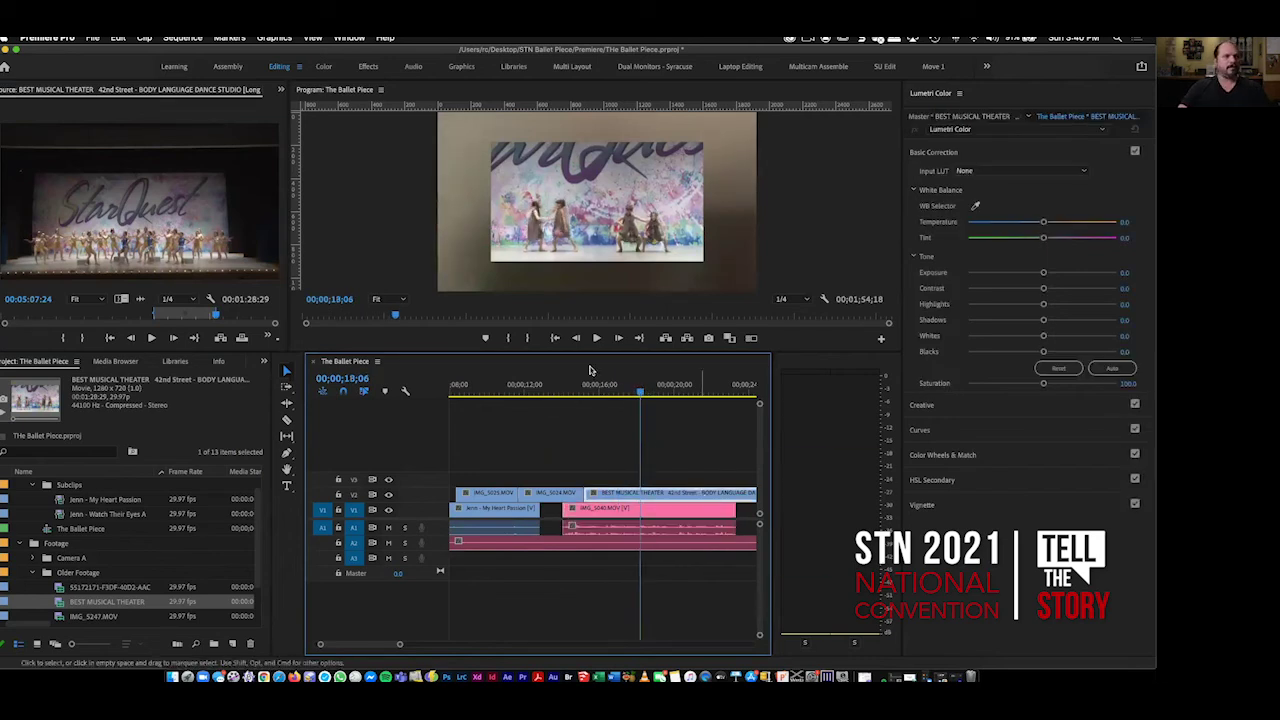
pyautogui.press('Delete')
# Mark the range 00:02:10:24 to 00:02:20:11 in the BEST MUSICAL THEATER clip and place its video on V2 directly after IMG_5024.MOV.
pyautogui.click(600, 510)
pyautogui.press('Up')
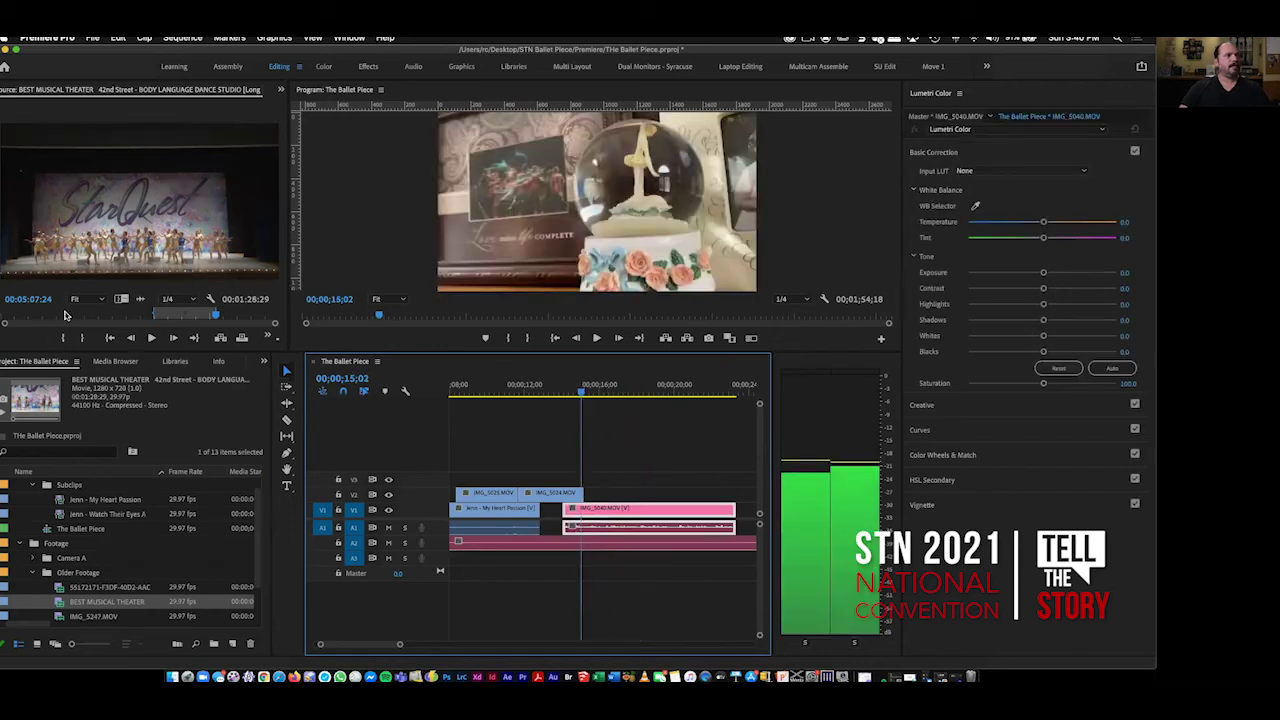
pyautogui.click(90, 316)
pyautogui.press('space')
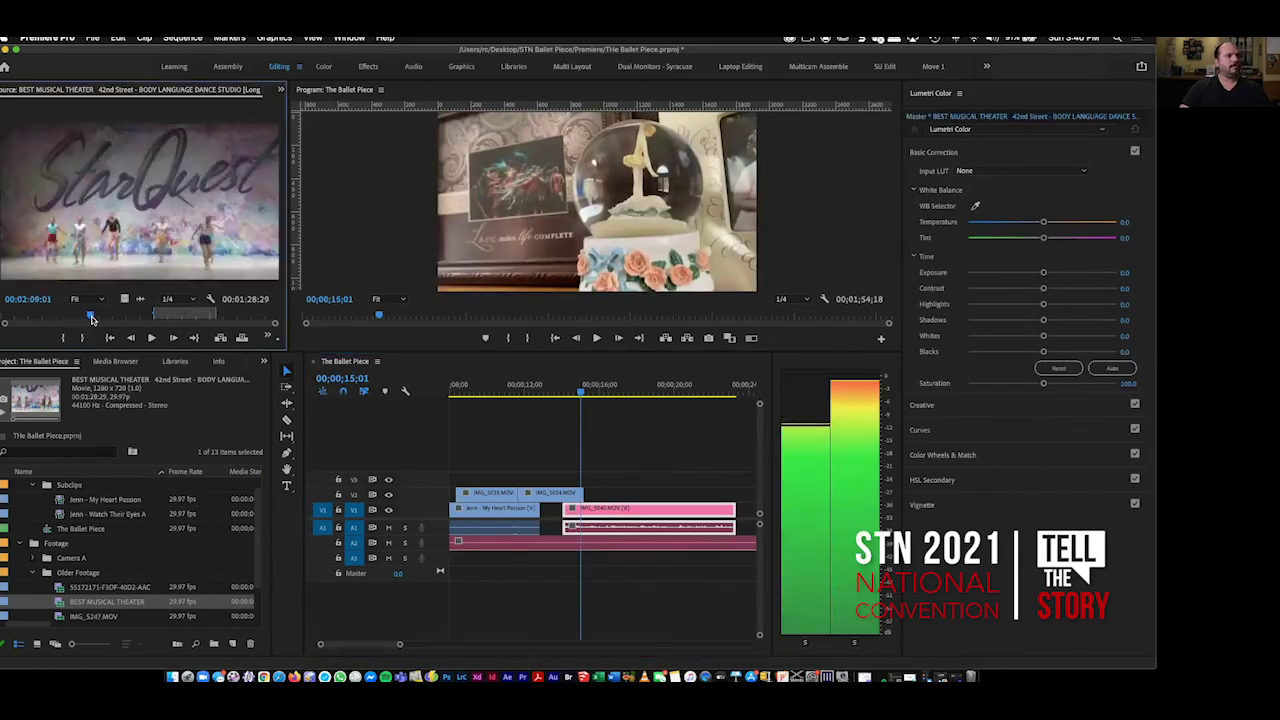
pyautogui.press('space')
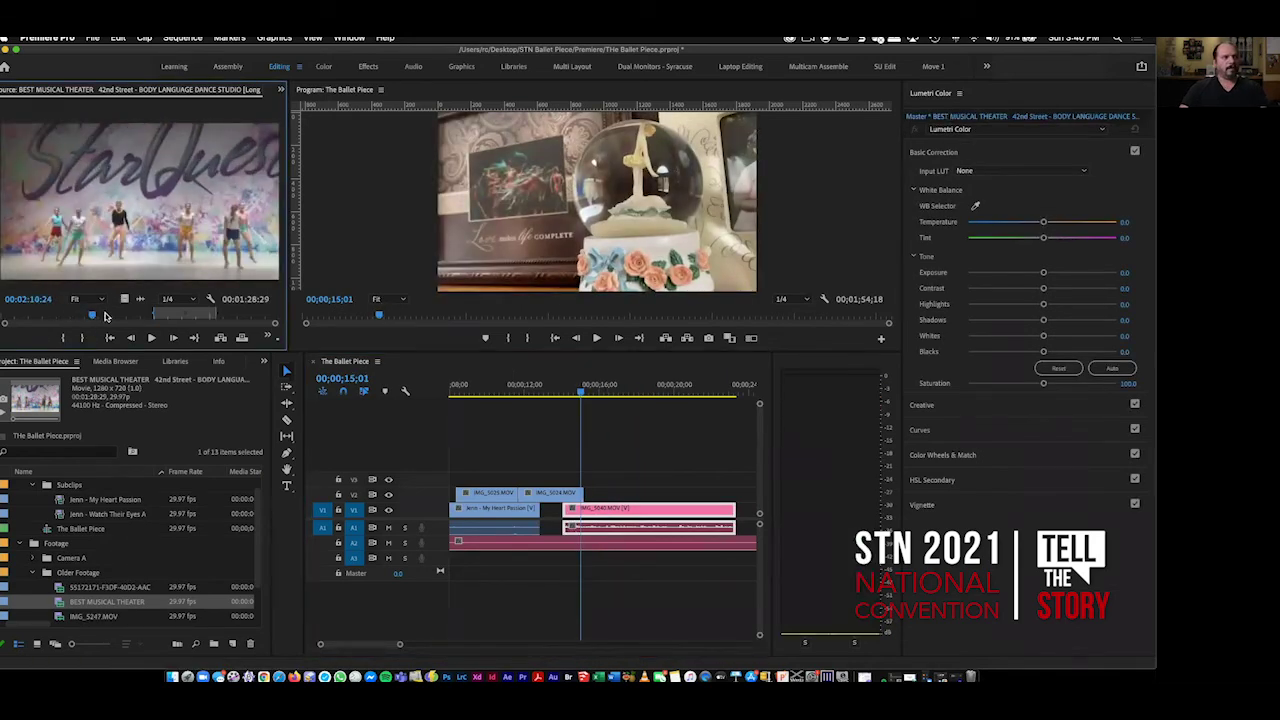
pyautogui.hotkey('alt', 'x')
pyautogui.press('space')
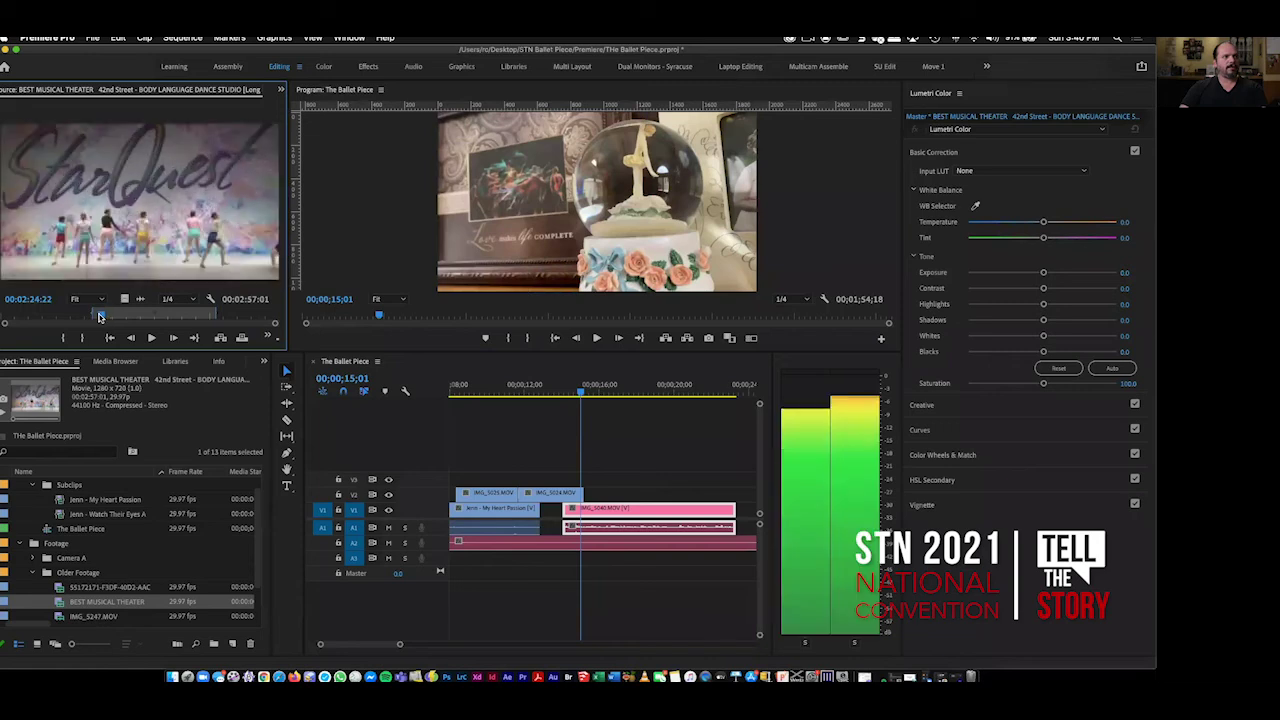
pyautogui.press('space')
pyautogui.press('o')
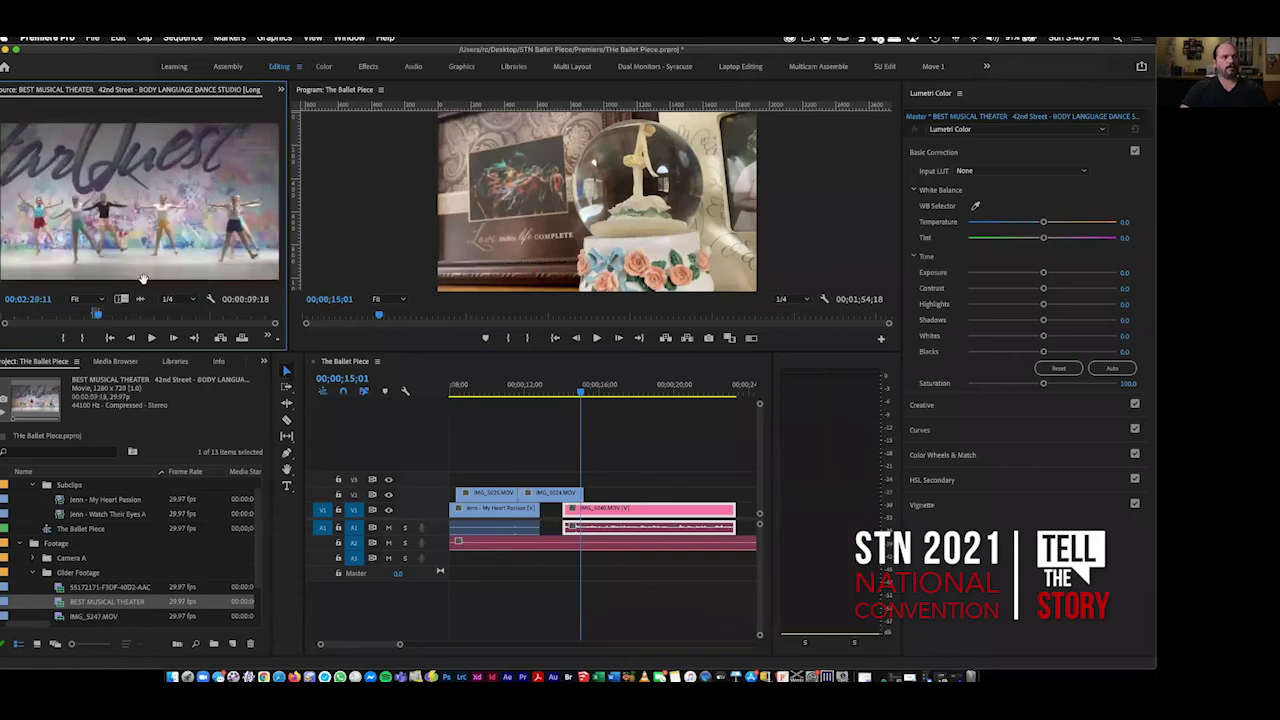
pyautogui.moveTo(601, 485); pyautogui.dragTo(590, 490)
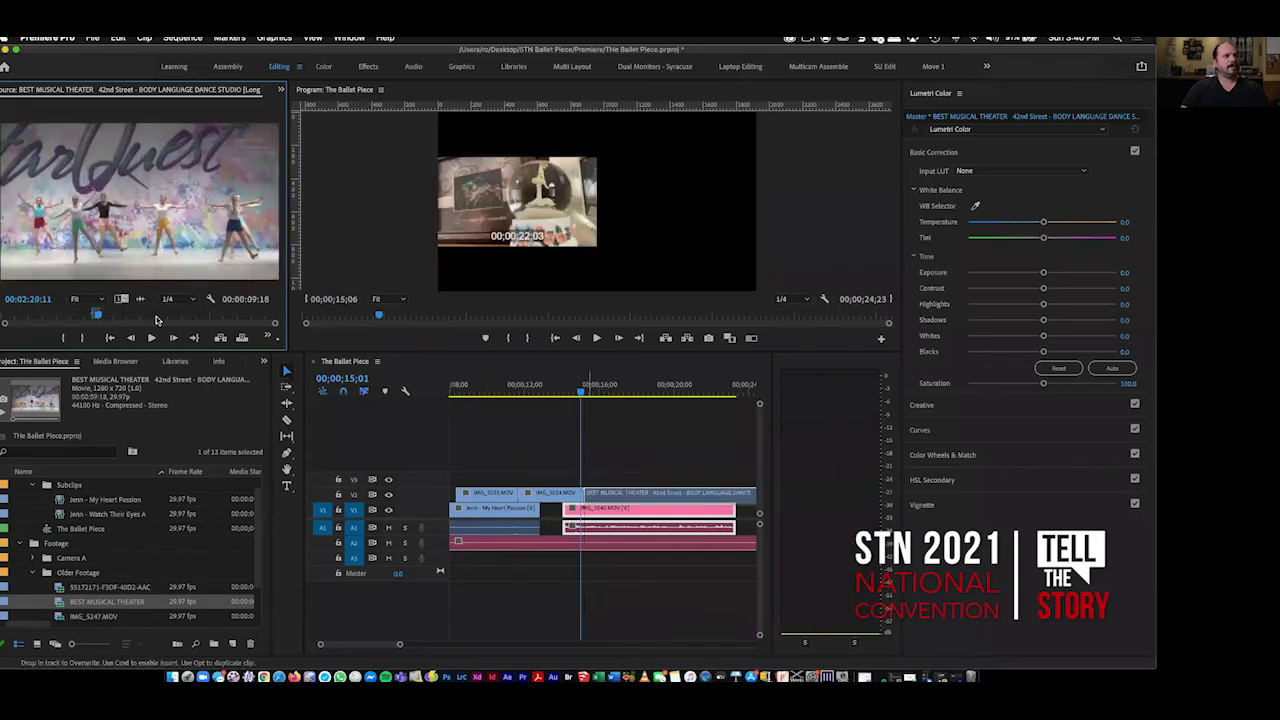
# Mark 00:05:19:04 to 00:05:35:21 in BEST MUSICAL THEATER and place its video on V2 over the end of the first piece of that footage.
pyautogui.click(213, 317)
pyautogui.press('space')
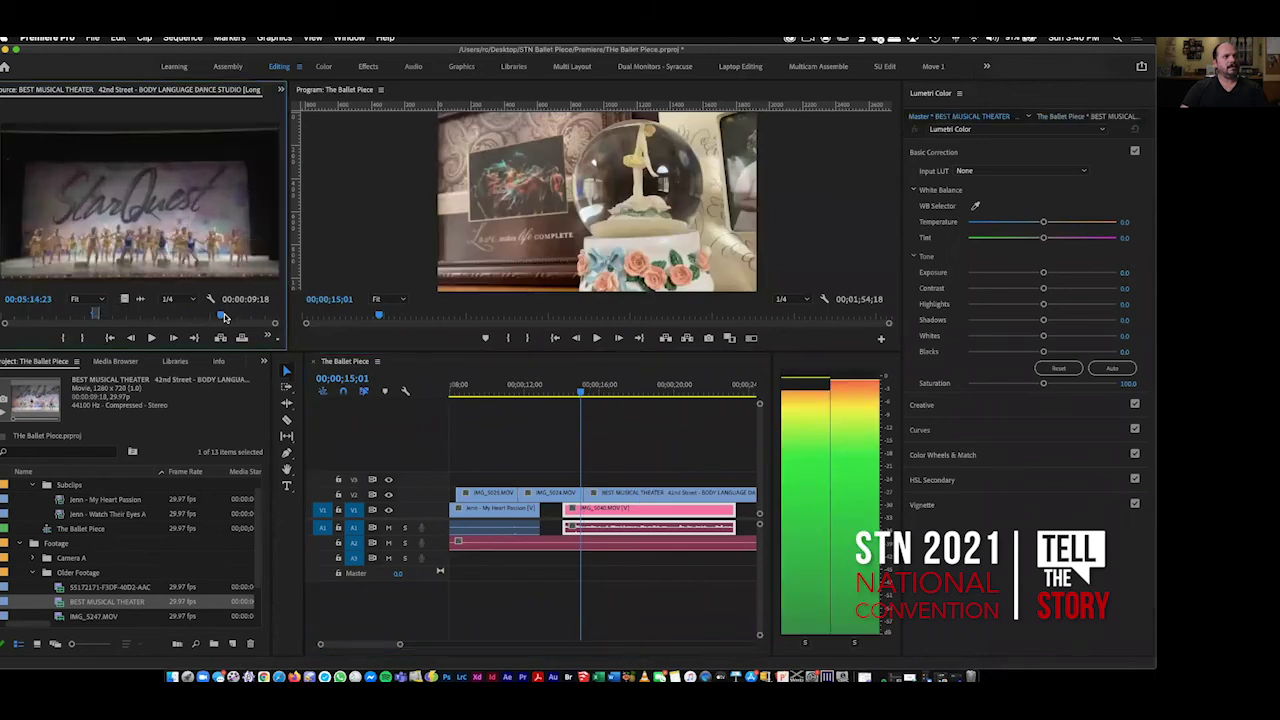
pyautogui.click(225, 317)
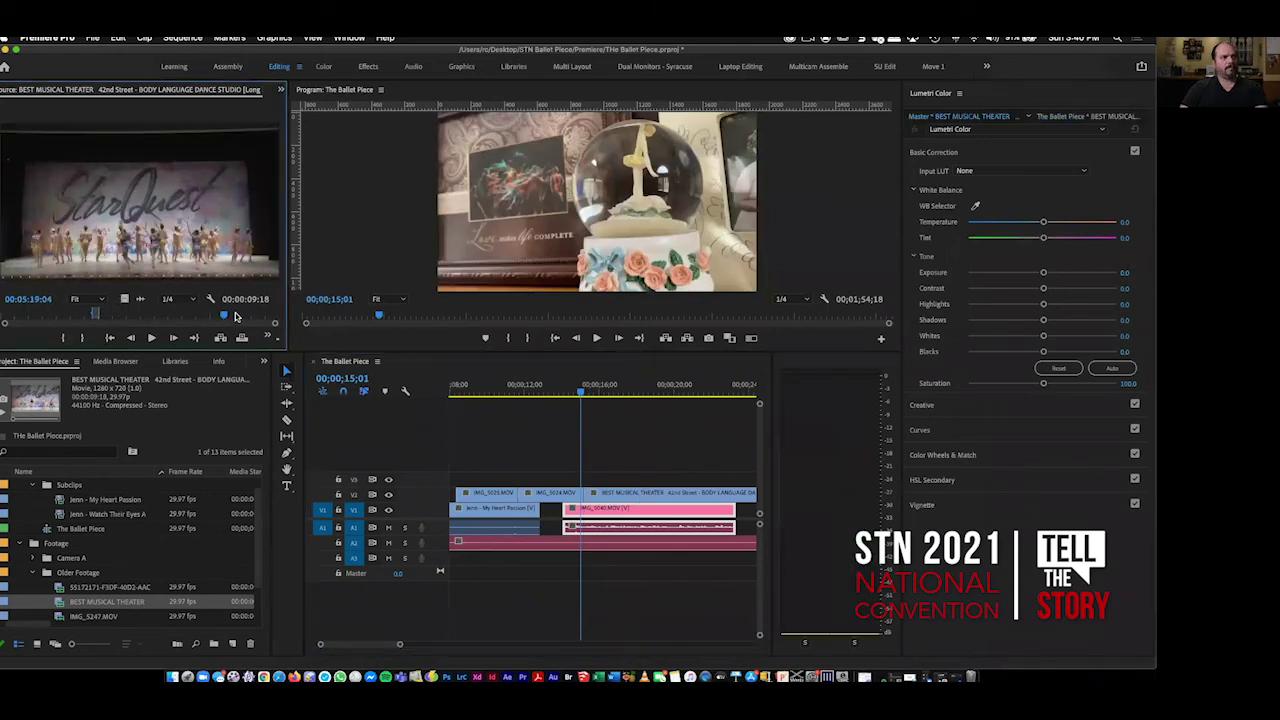
pyautogui.click(236, 317)
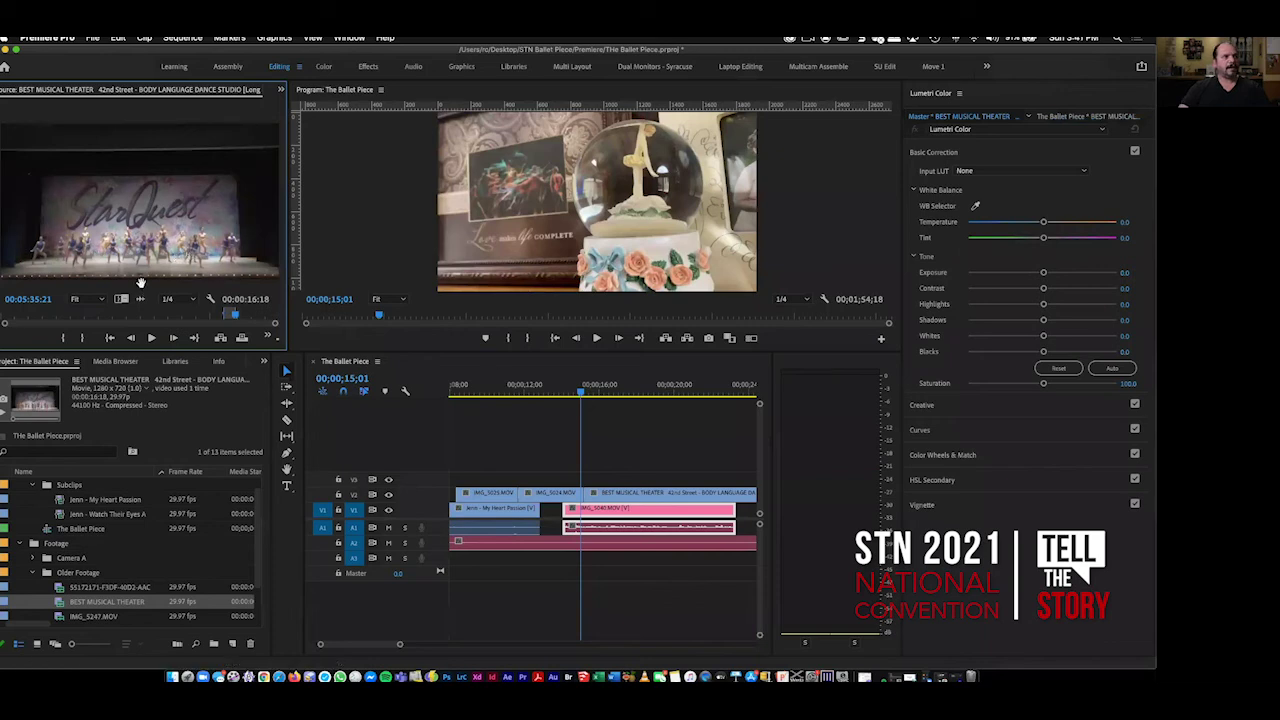
pyautogui.moveTo(607, 460)
pyautogui.mouseDown()
pyautogui.moveTo(628, 498)
pyautogui.moveTo(612, 466)
pyautogui.mouseUp()
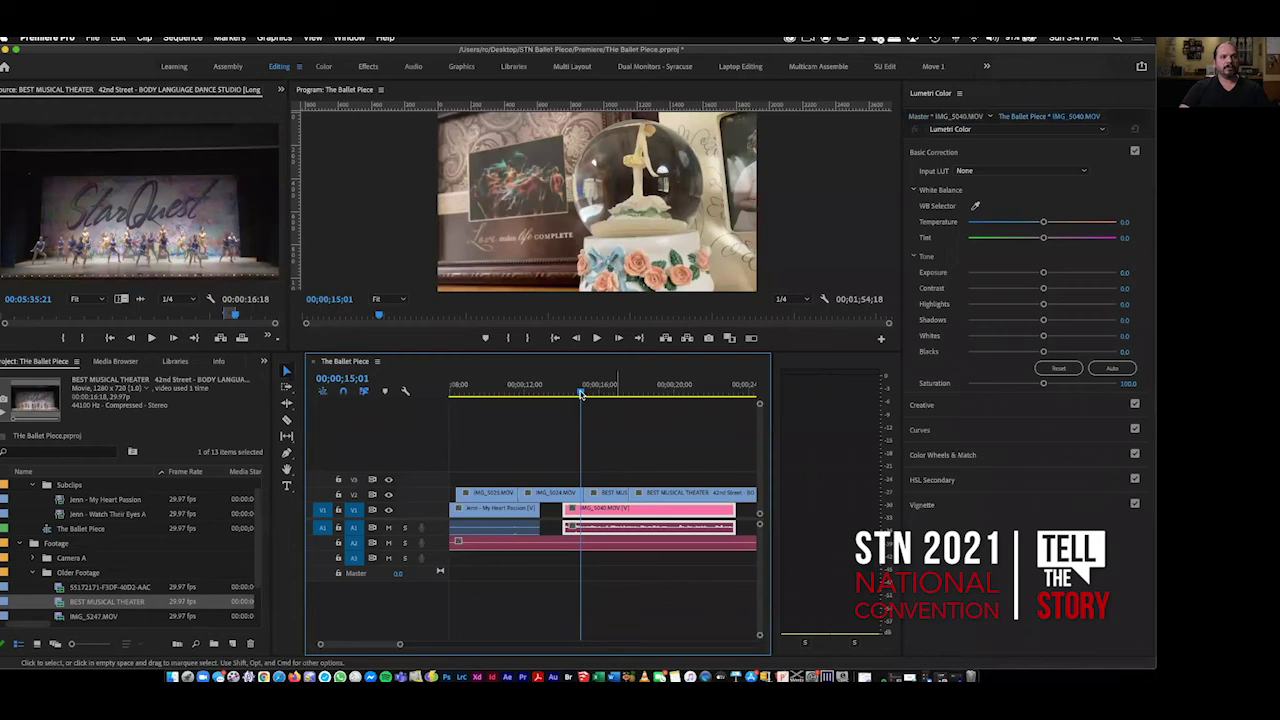
# Review the new dance overlays and split the second, longer BEST MUSICAL THEATER clip on V2 into three pieces, one cut at about 00;00;22;07.
pyautogui.press('space')
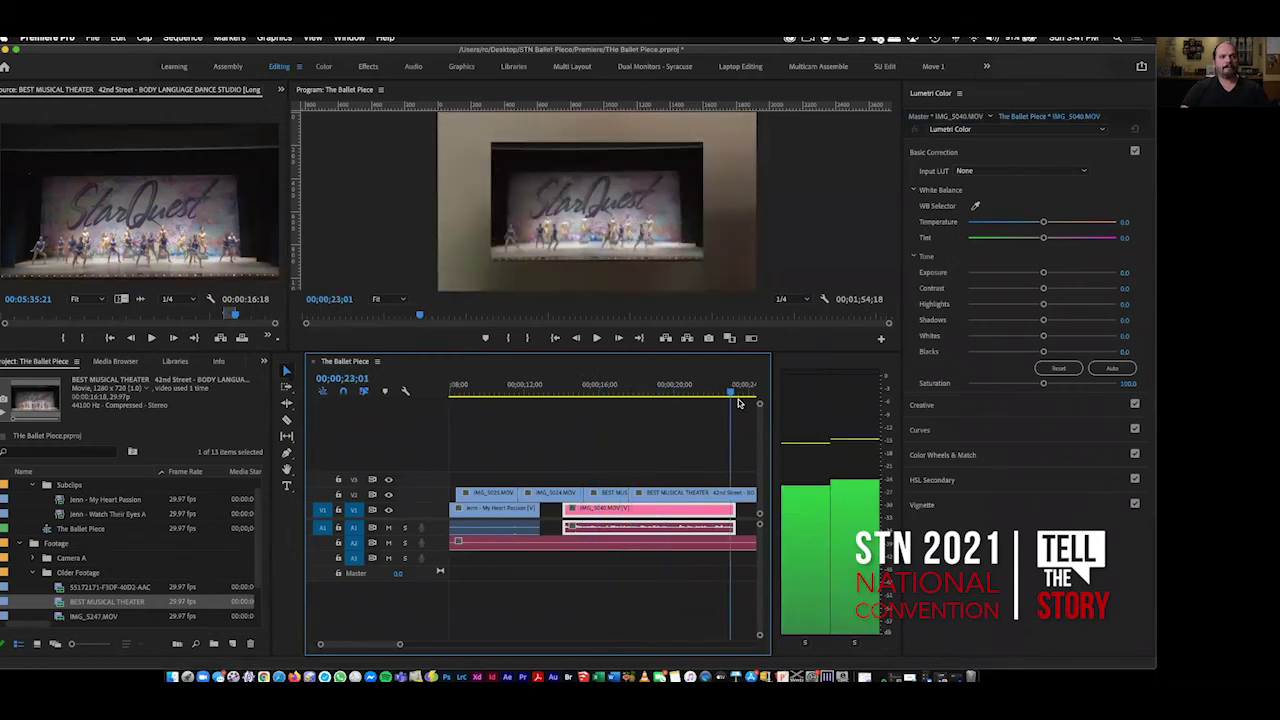
pyautogui.press('space')
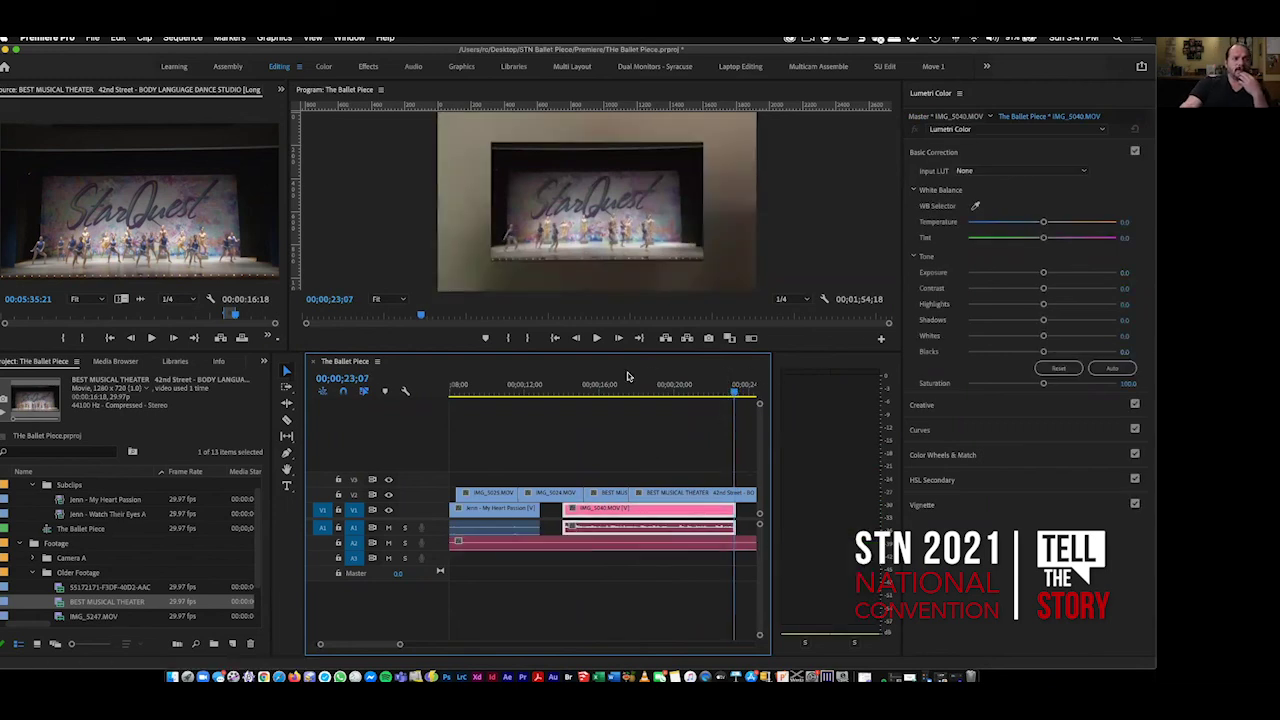
pyautogui.click(603, 503)
pyautogui.click(604, 494)
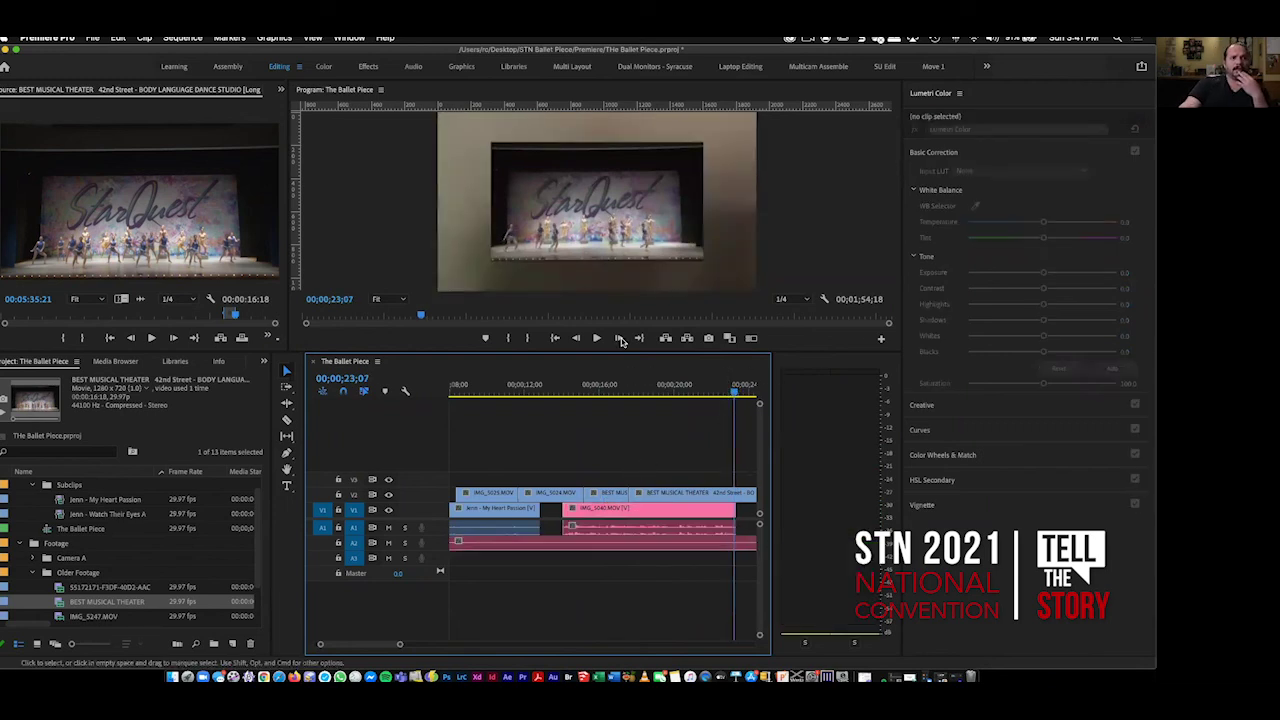
pyautogui.click(612, 393)
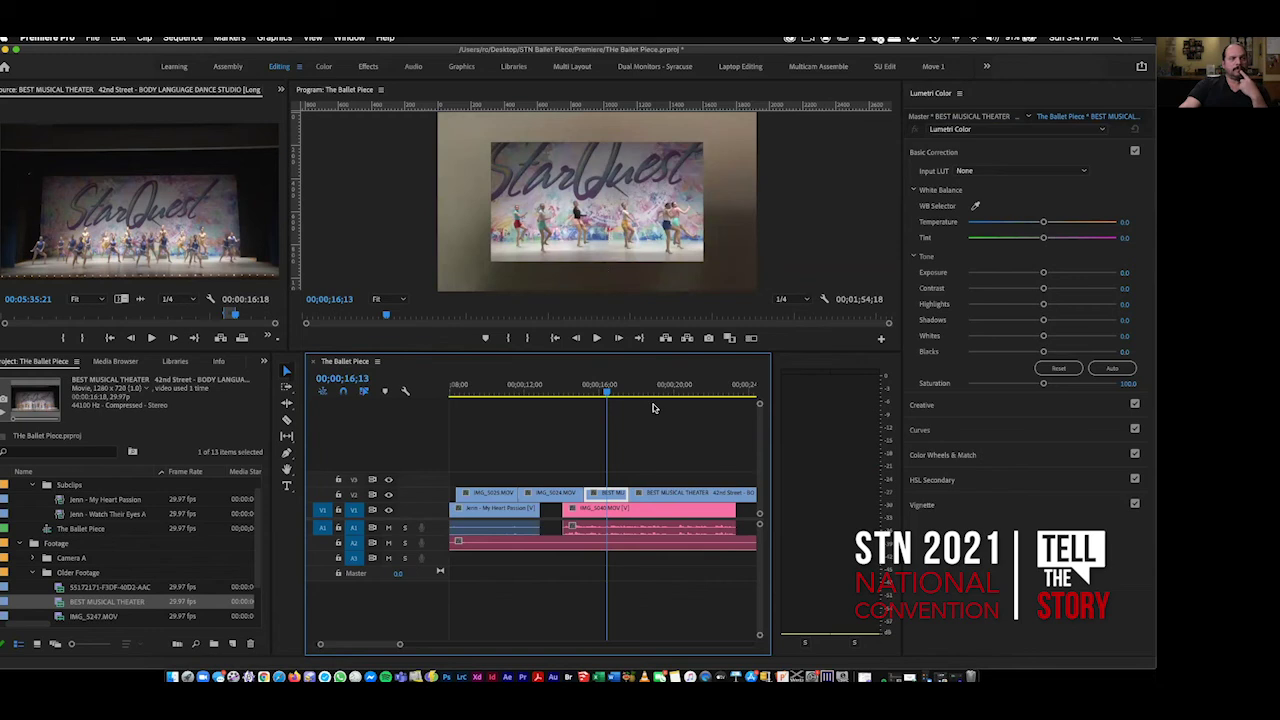
pyautogui.moveTo(570, 388); pyautogui.dragTo(588, 422)
pyautogui.press('c')
pyautogui.click(590, 492)
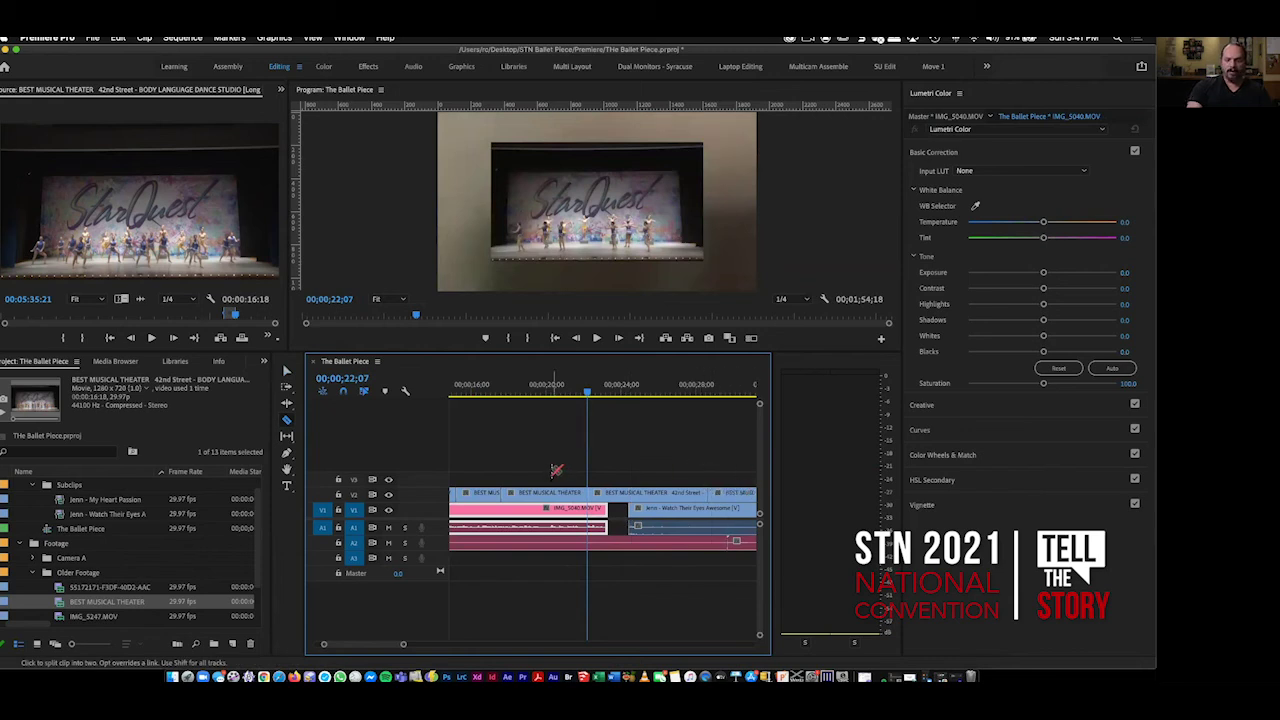
pyautogui.press('\\')
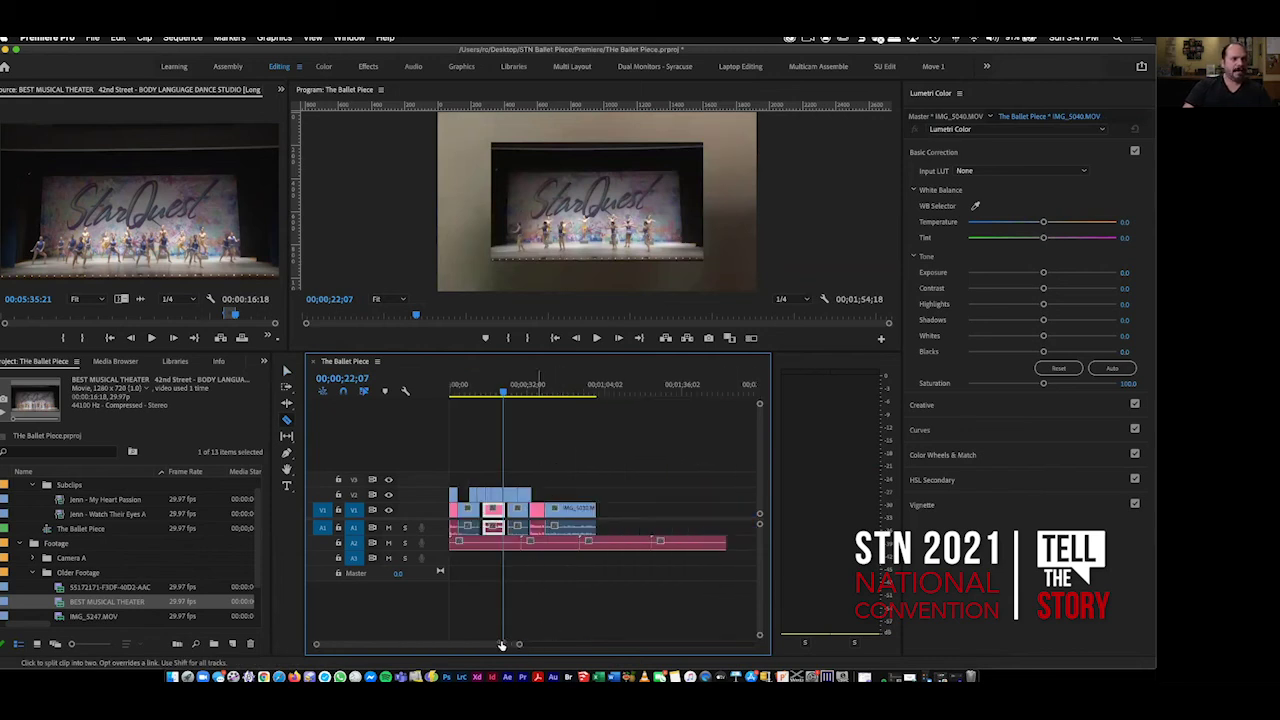
pyautogui.press('=')
pyautogui.press('=')
pyautogui.press('=')
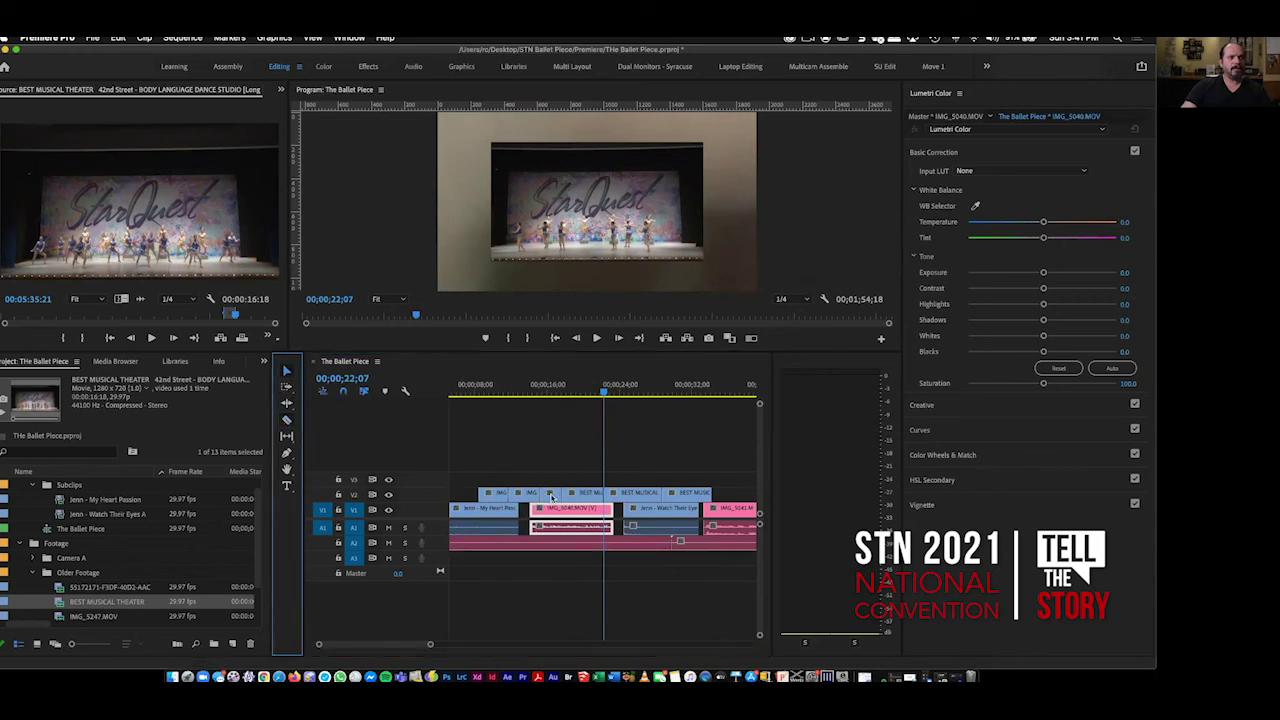
# Open Effect Controls for the first, short BEST MUSICAL THEATER clip on V2 and scale it to about 162 so it fills the frame.
pyautogui.click(632, 544)
pyautogui.press('space')
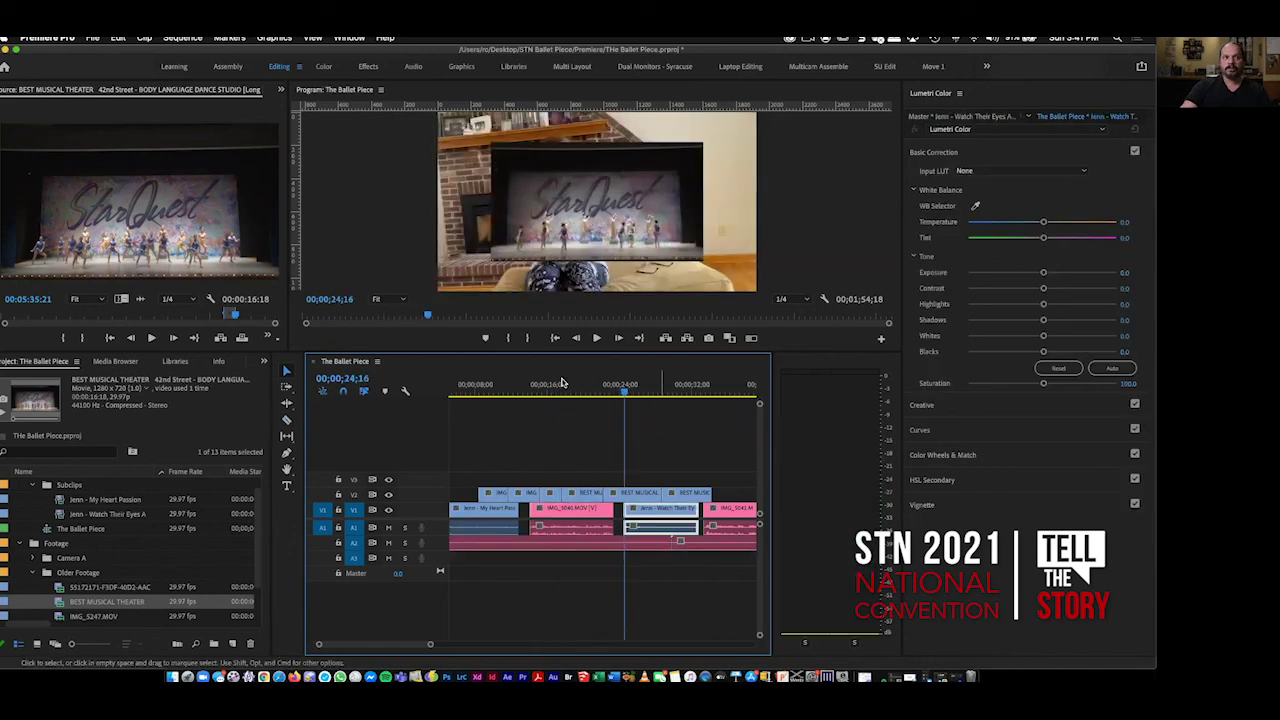
pyautogui.press('Up')
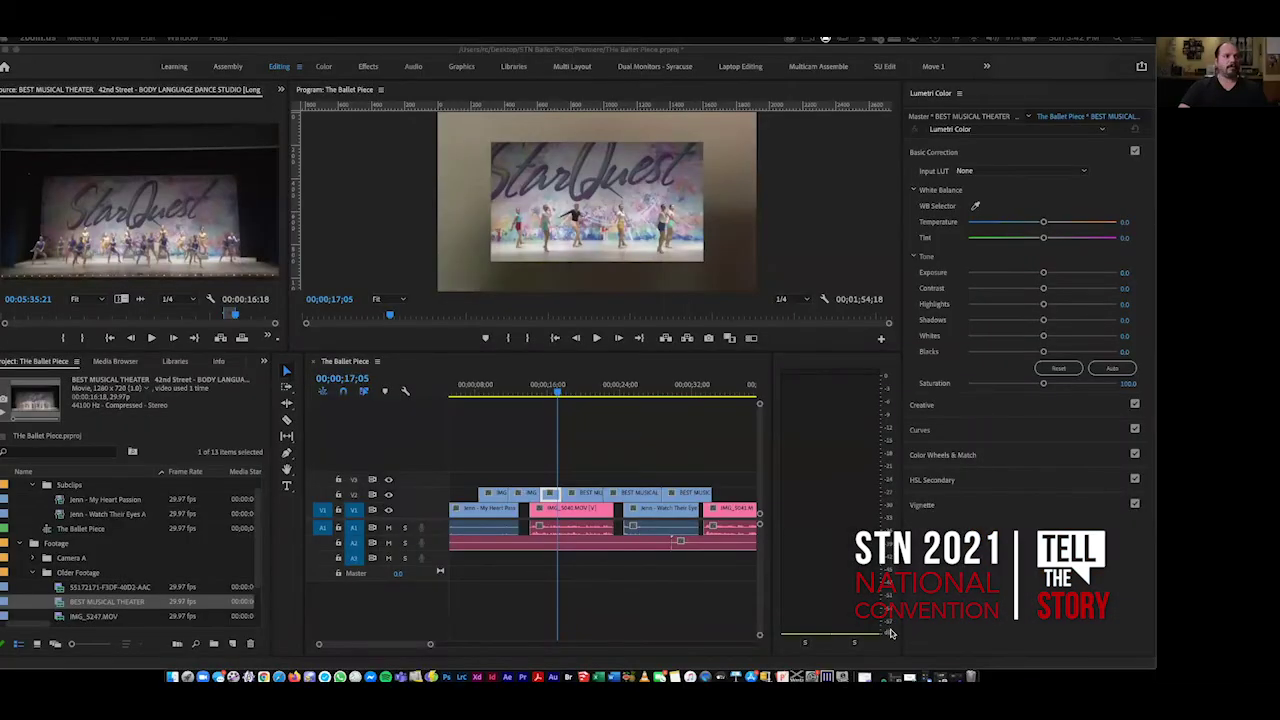
pyautogui.click(549, 495)
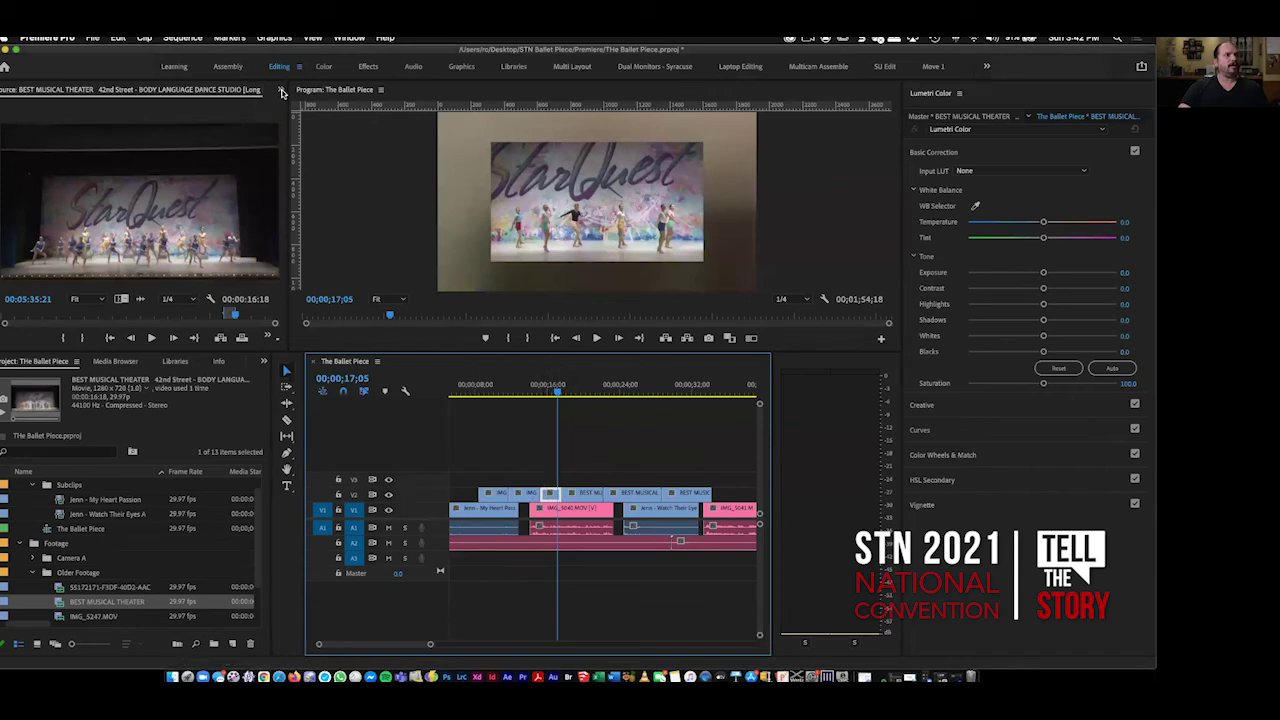
pyautogui.click(282, 90)
pyautogui.click(300, 118)
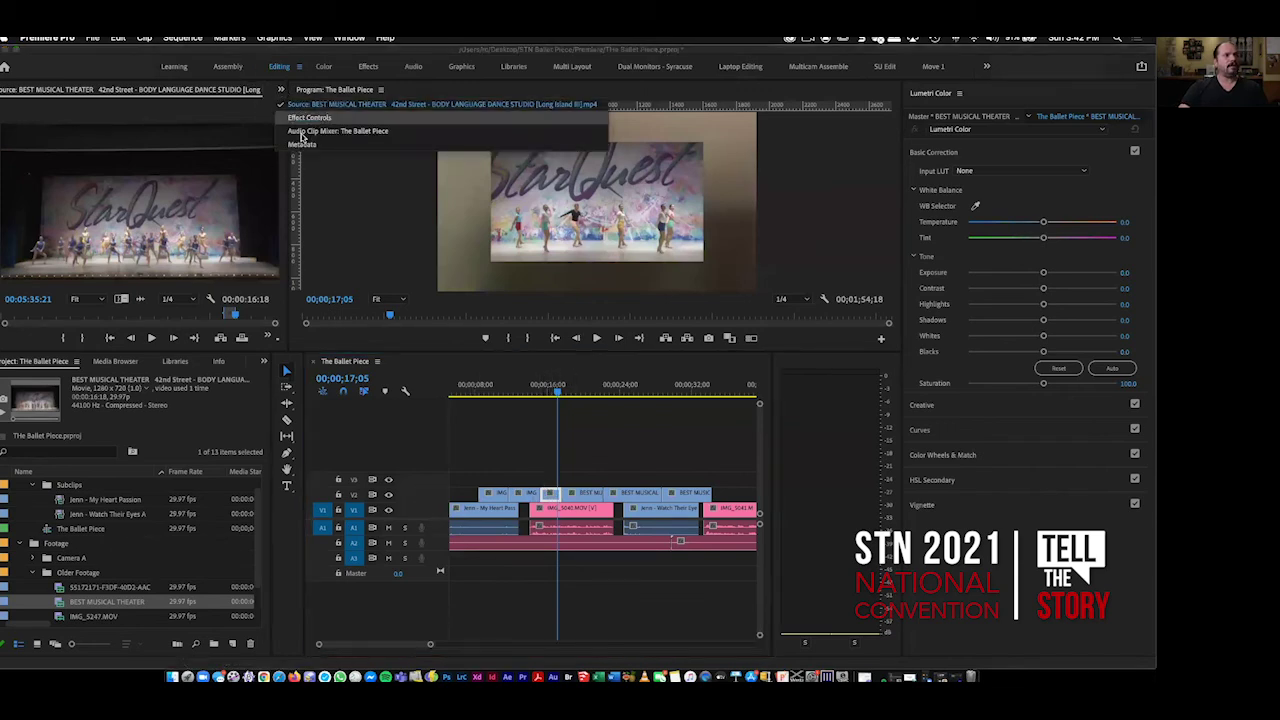
pyautogui.click(568, 468)
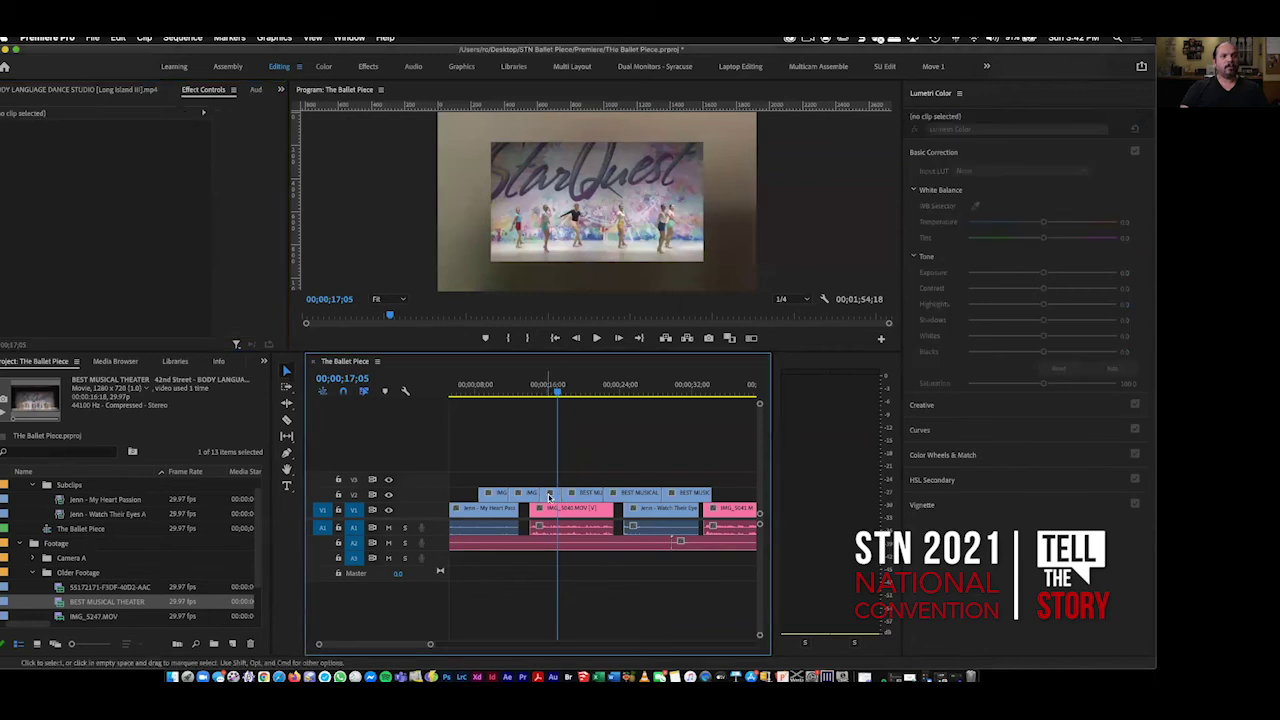
pyautogui.click(554, 497)
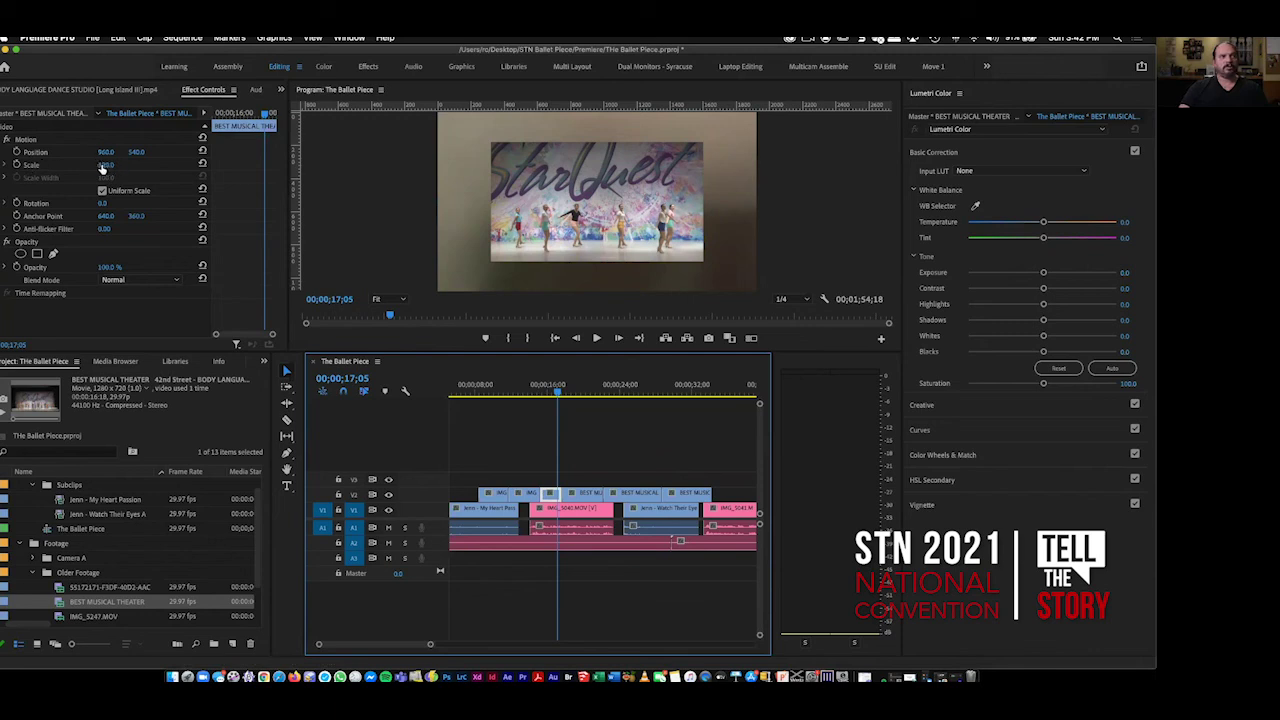
pyautogui.moveTo(110, 165)
pyautogui.mouseDown()
pyautogui.moveTo(145, 165)
pyautogui.moveTo(115, 165)
pyautogui.mouseUp()
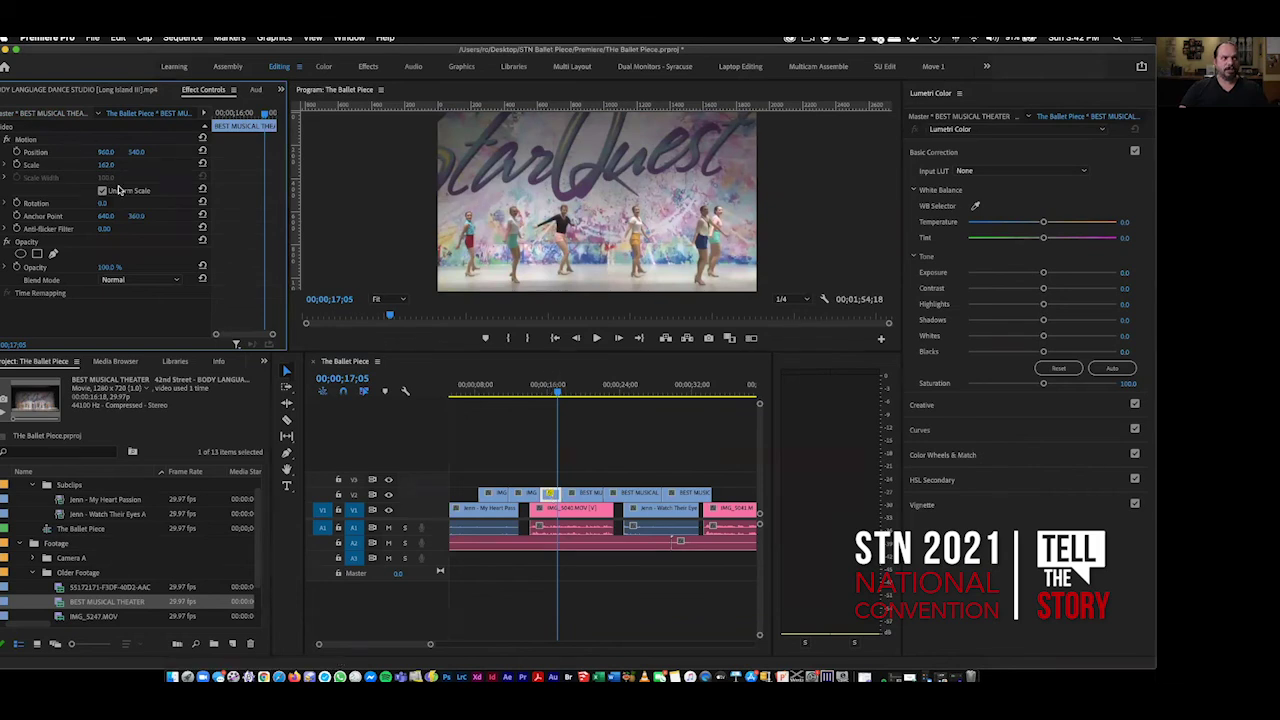
# Check the framing of the remaining BEST MUSICAL THEATER pieces on V2 at several points in the sequence.
pyautogui.click(605, 409)
pyautogui.press('space')
pyautogui.press('space')
pyautogui.click(642, 390)
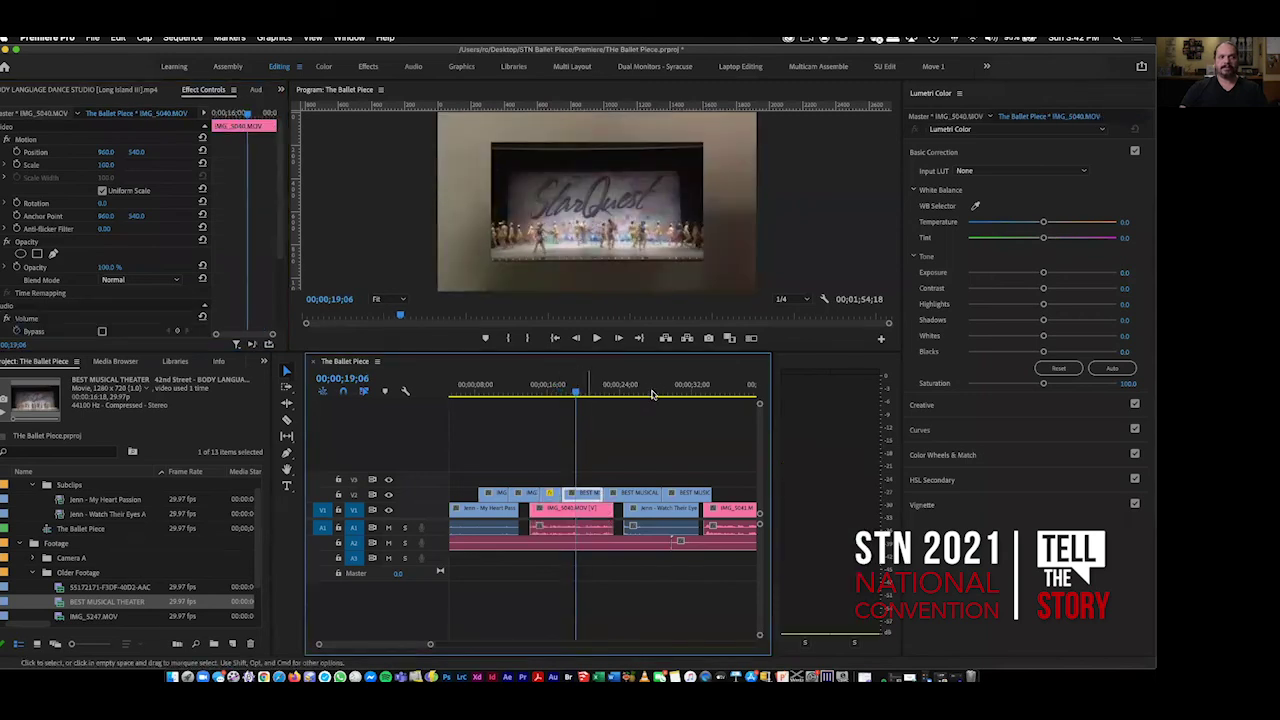
pyautogui.click(691, 389)
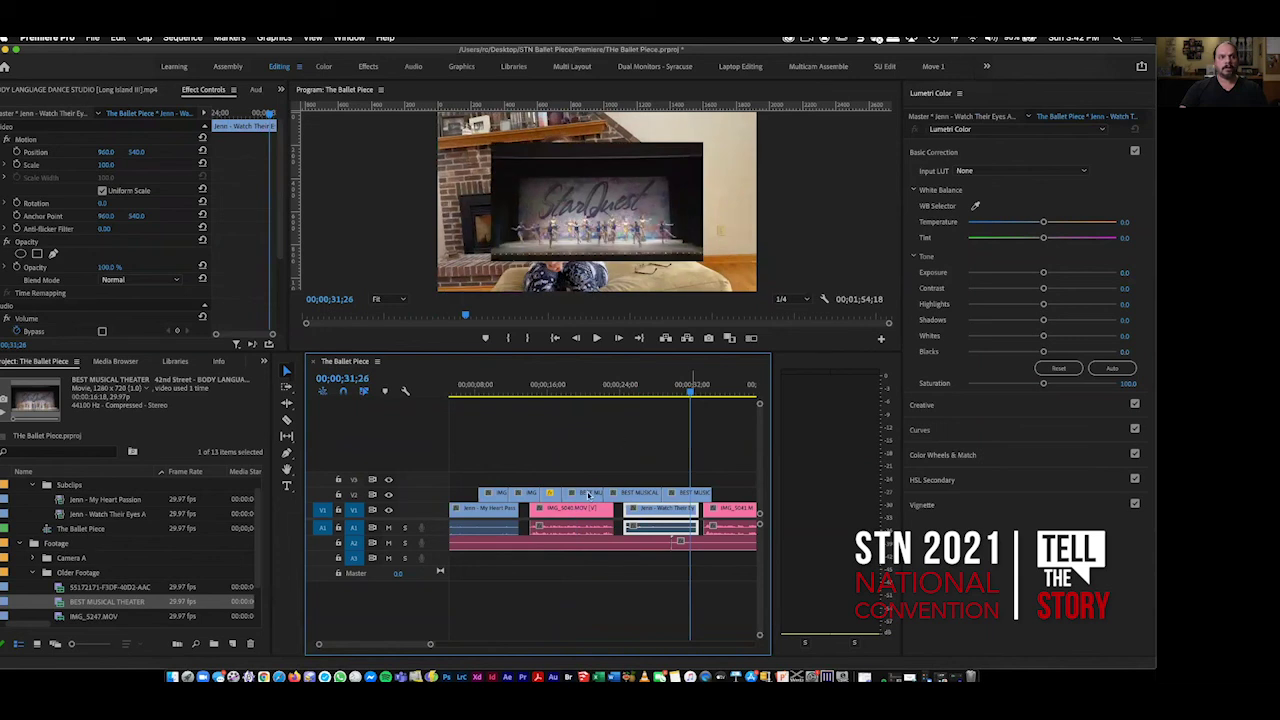
pyautogui.click(597, 450)
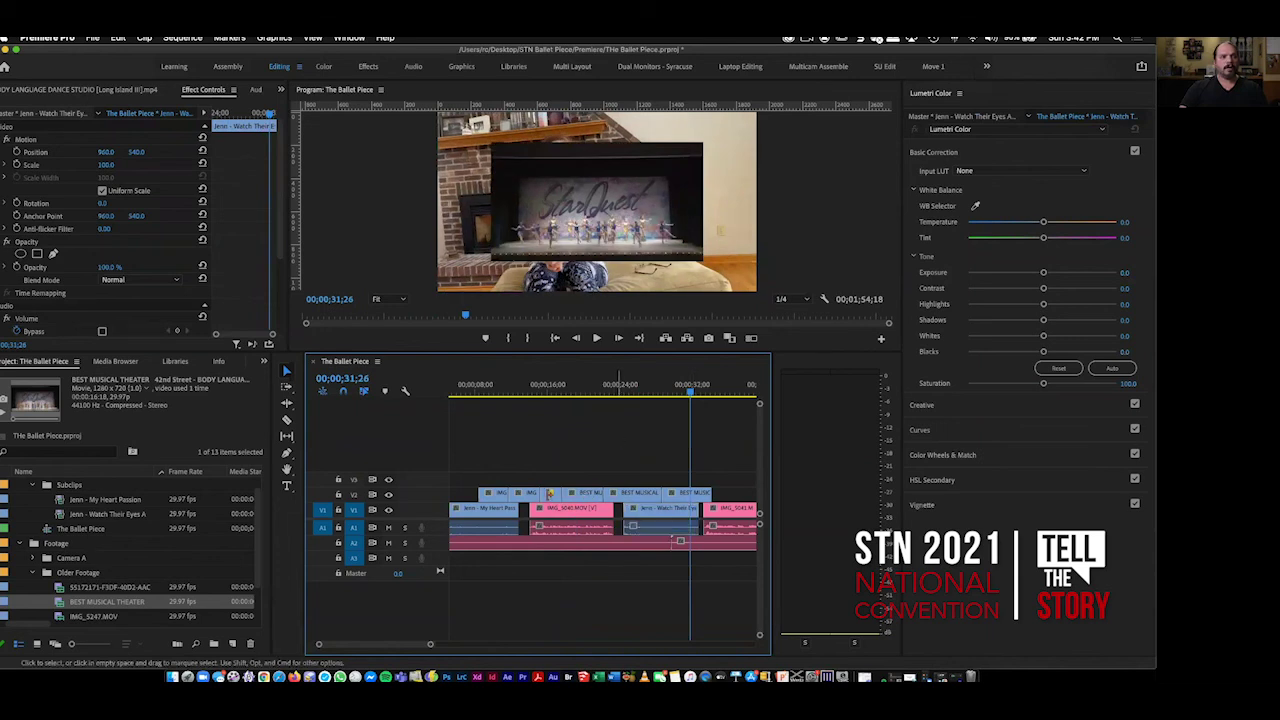
pyautogui.click(589, 386)
# Copy the Motion settings of the scaled BEST MUSICAL THEATER clip to the three other pieces on V2 and check them up to 00;00;33;17.
pyautogui.click(549, 494)
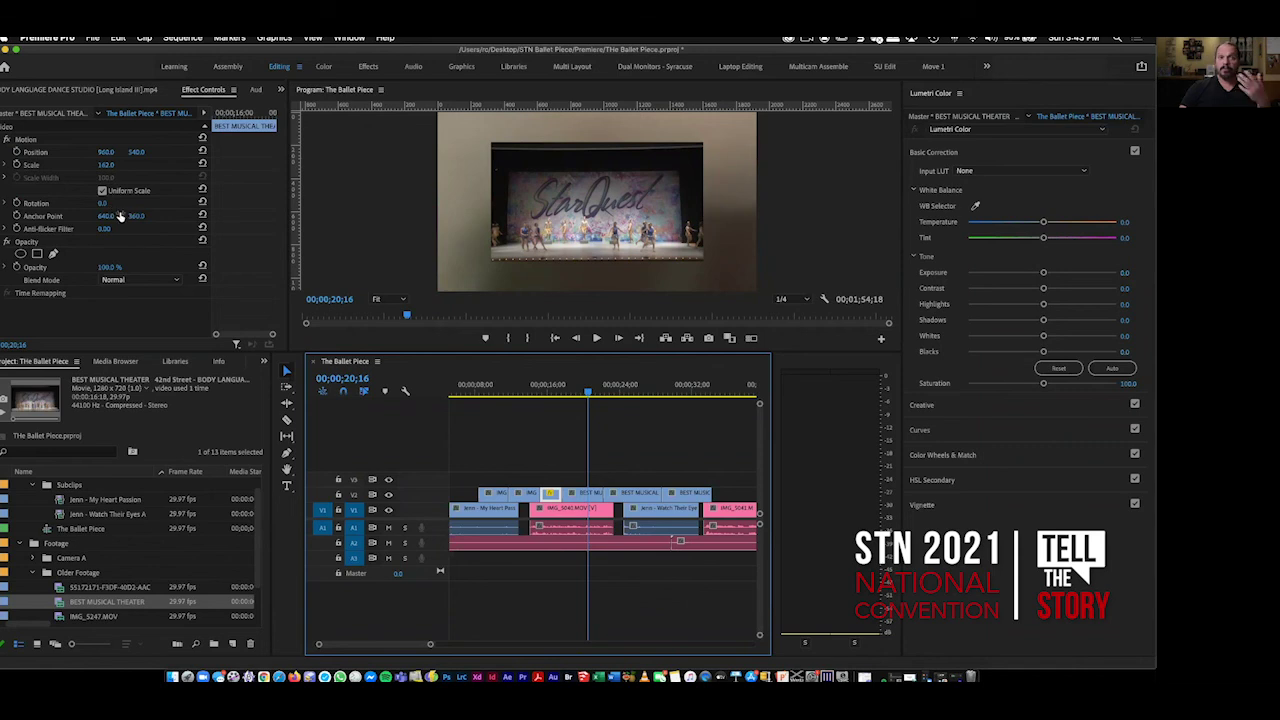
pyautogui.click(555, 391)
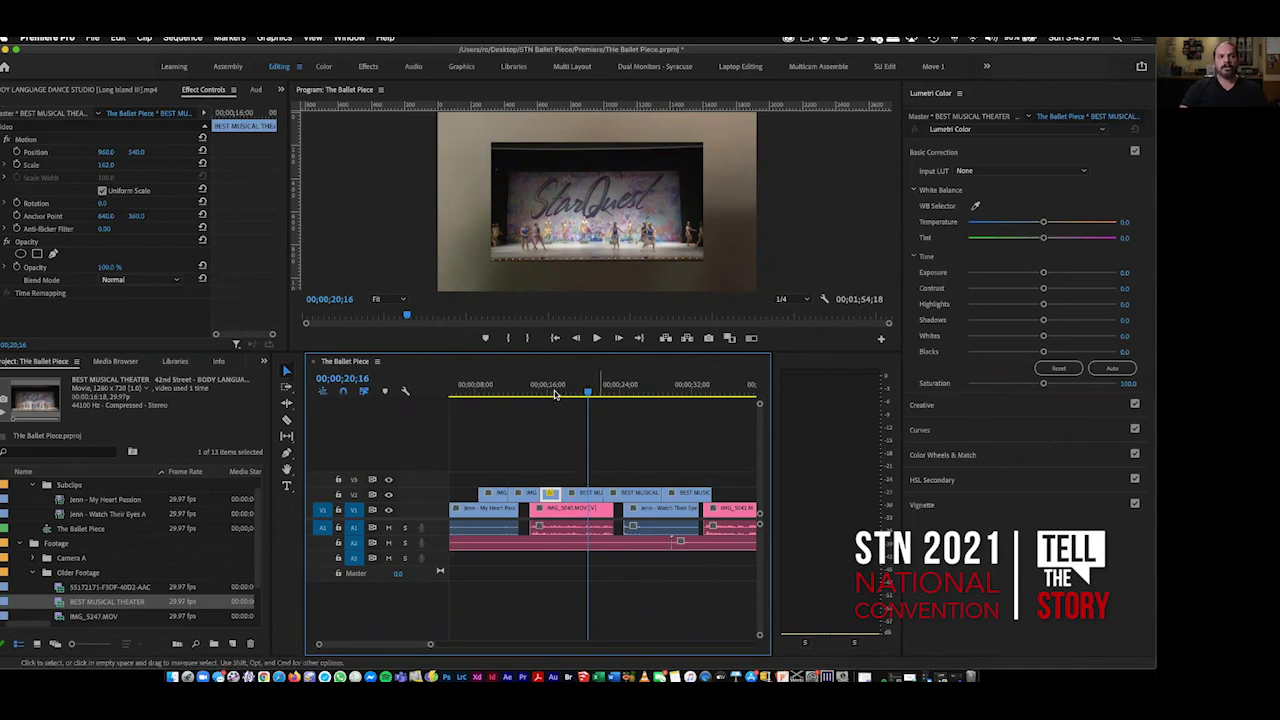
pyautogui.click(550, 494)
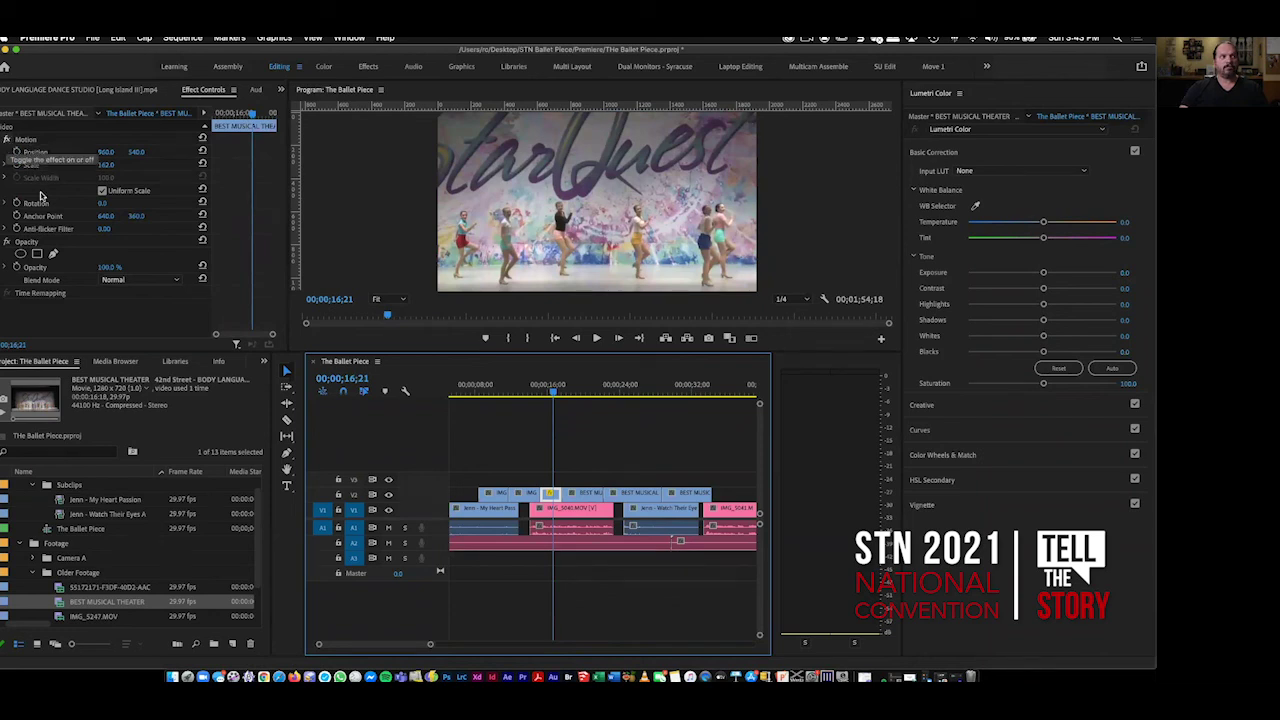
pyautogui.click(100, 226)
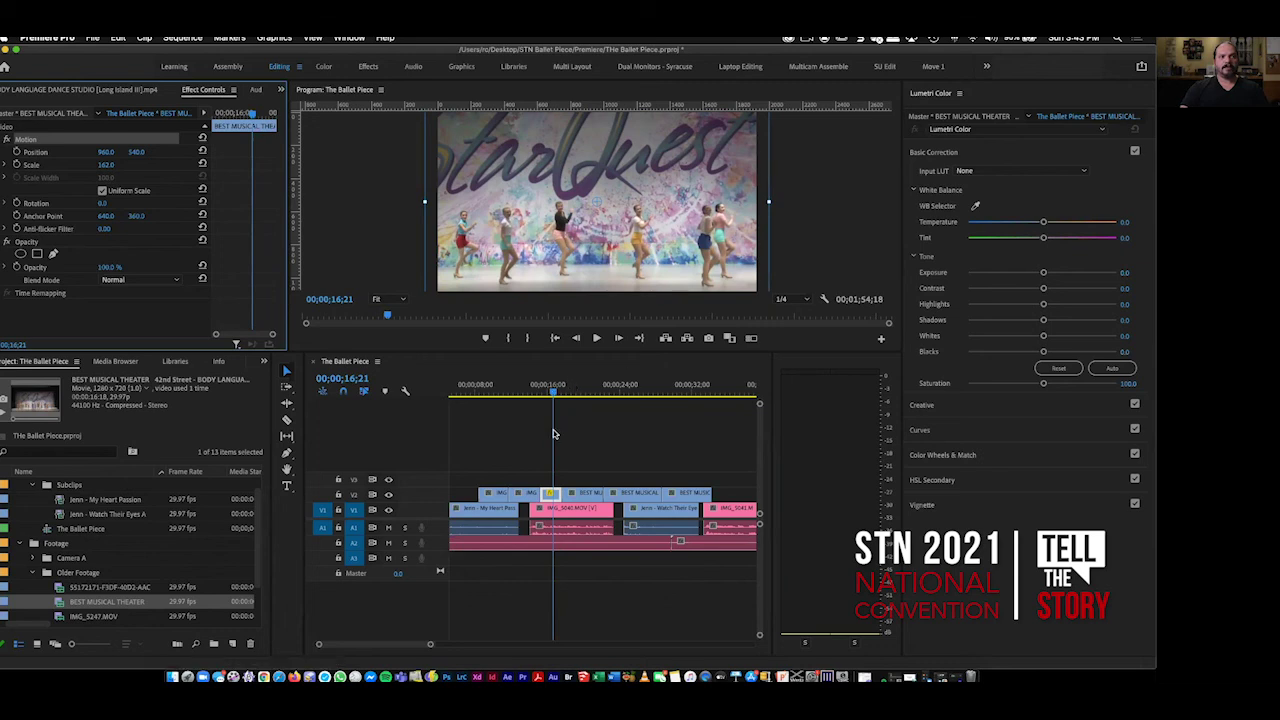
pyautogui.click(576, 494)
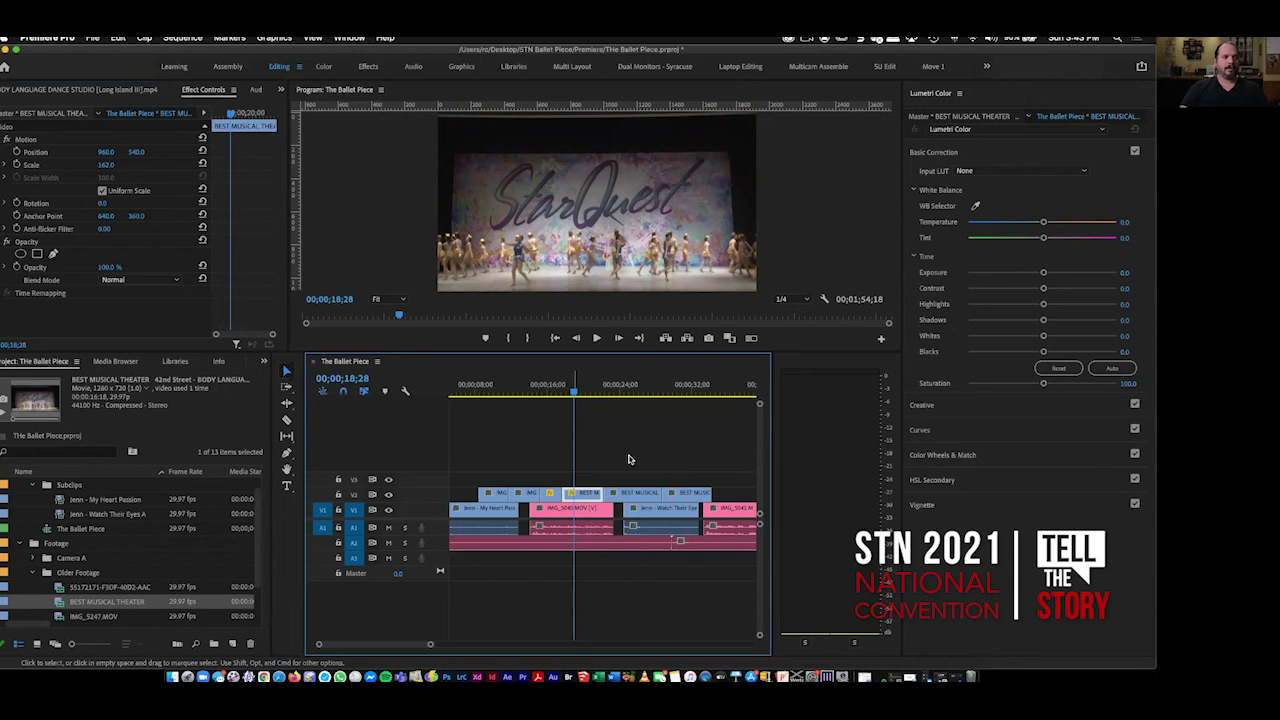
pyautogui.keyDown('shift'); pyautogui.click(643, 494); pyautogui.keyUp('shift')
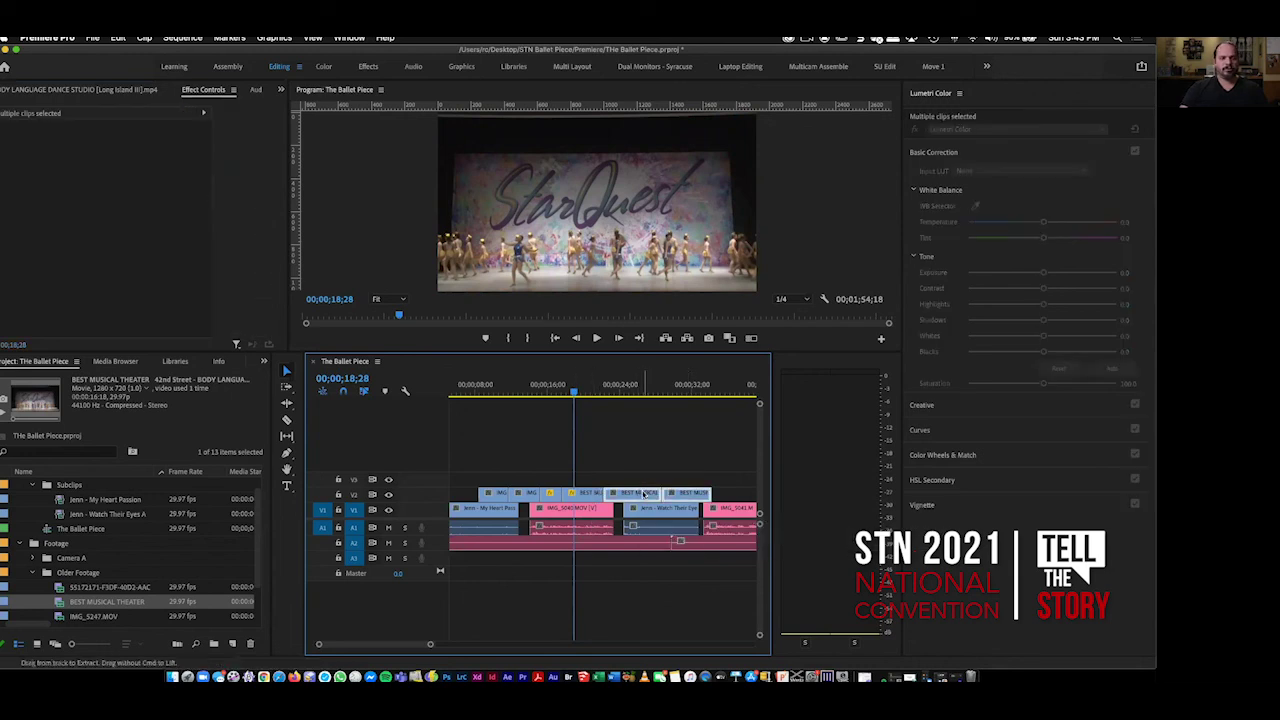
pyautogui.moveTo(598, 392); pyautogui.dragTo(707, 390)
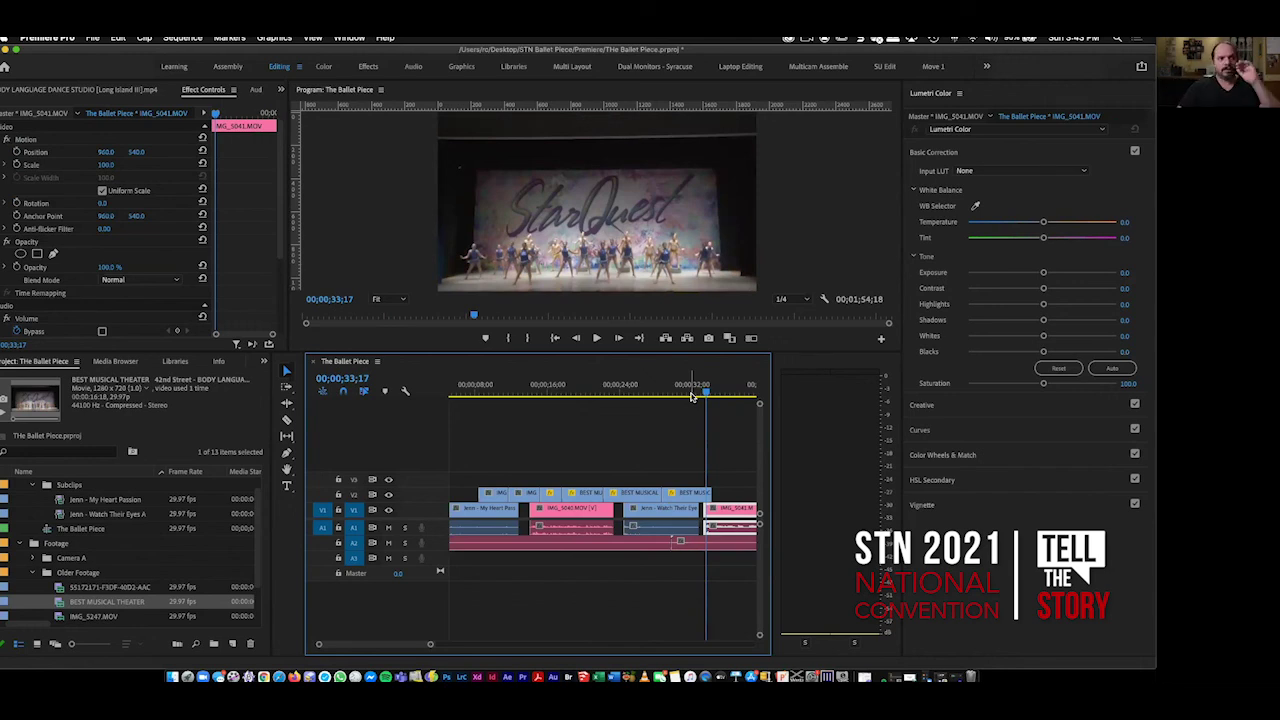
pyautogui.press('\\')
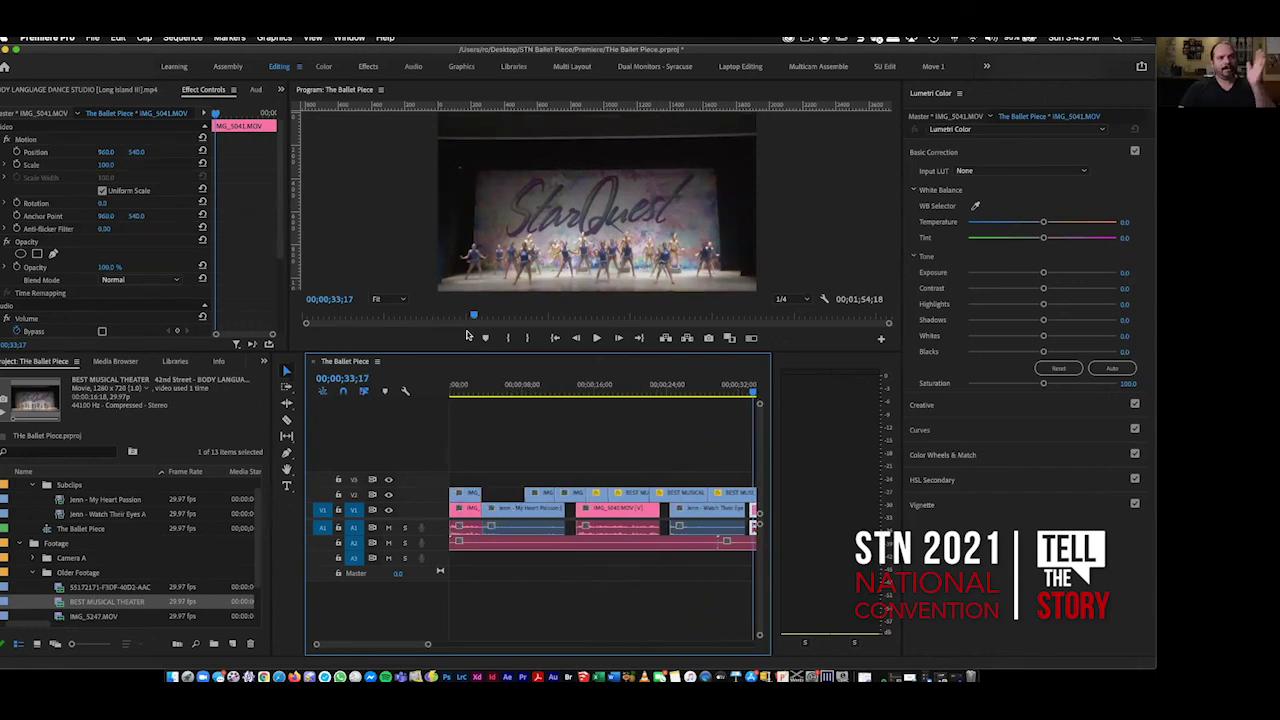
# Play the sequence from about 00;00;08;13 to 00;00;23;20 to review the B-roll and dance overlays on V2.
pyautogui.scroll(-3, 531, 400)
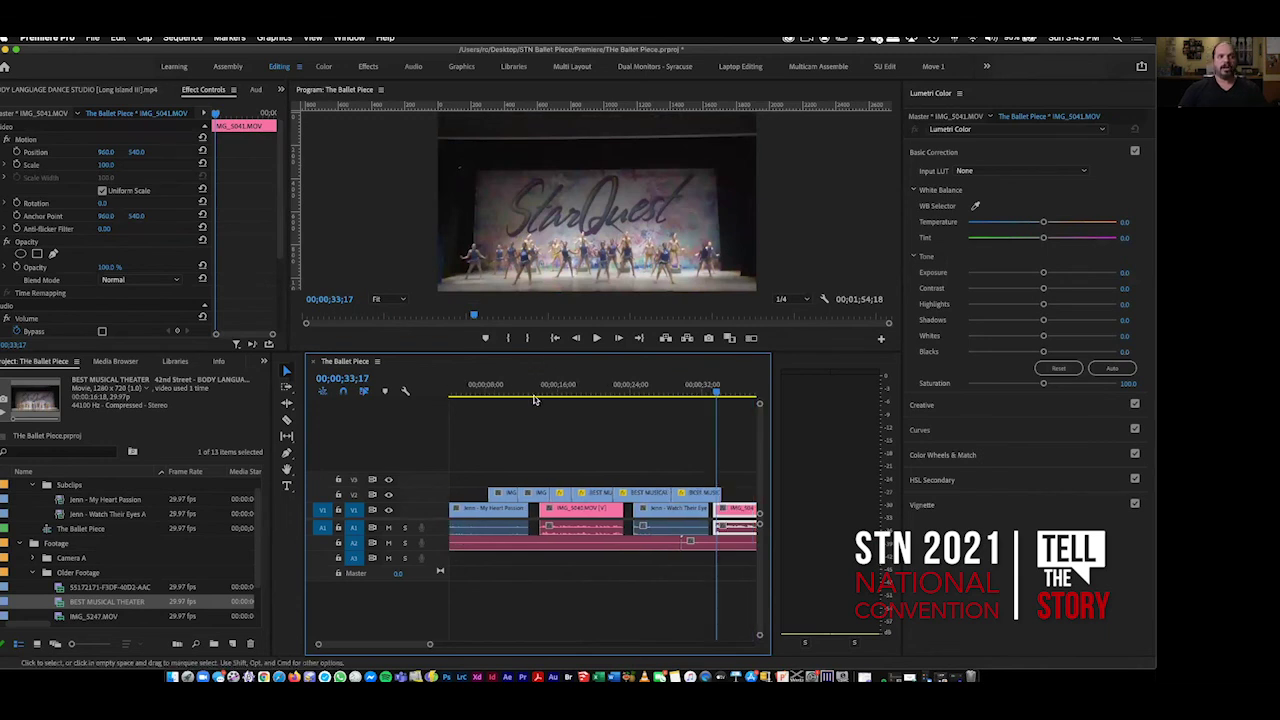
pyautogui.click(507, 387)
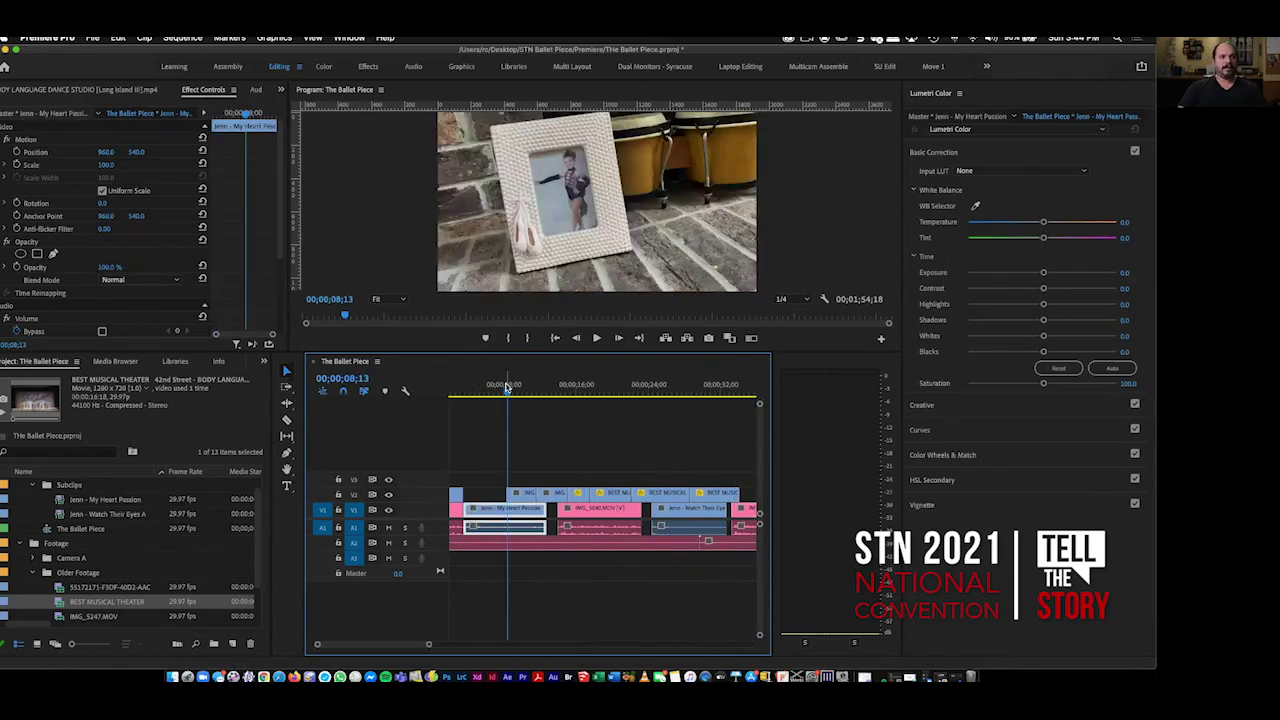
pyautogui.press('space')
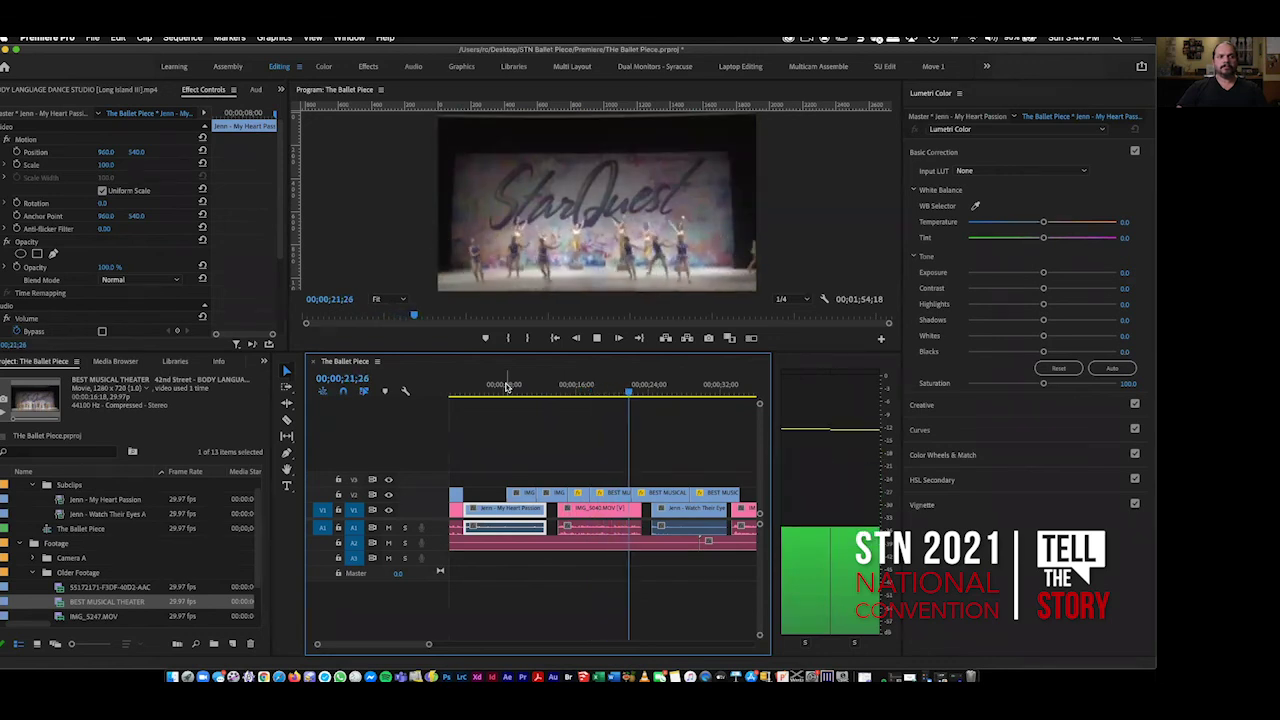
pyautogui.press('space')
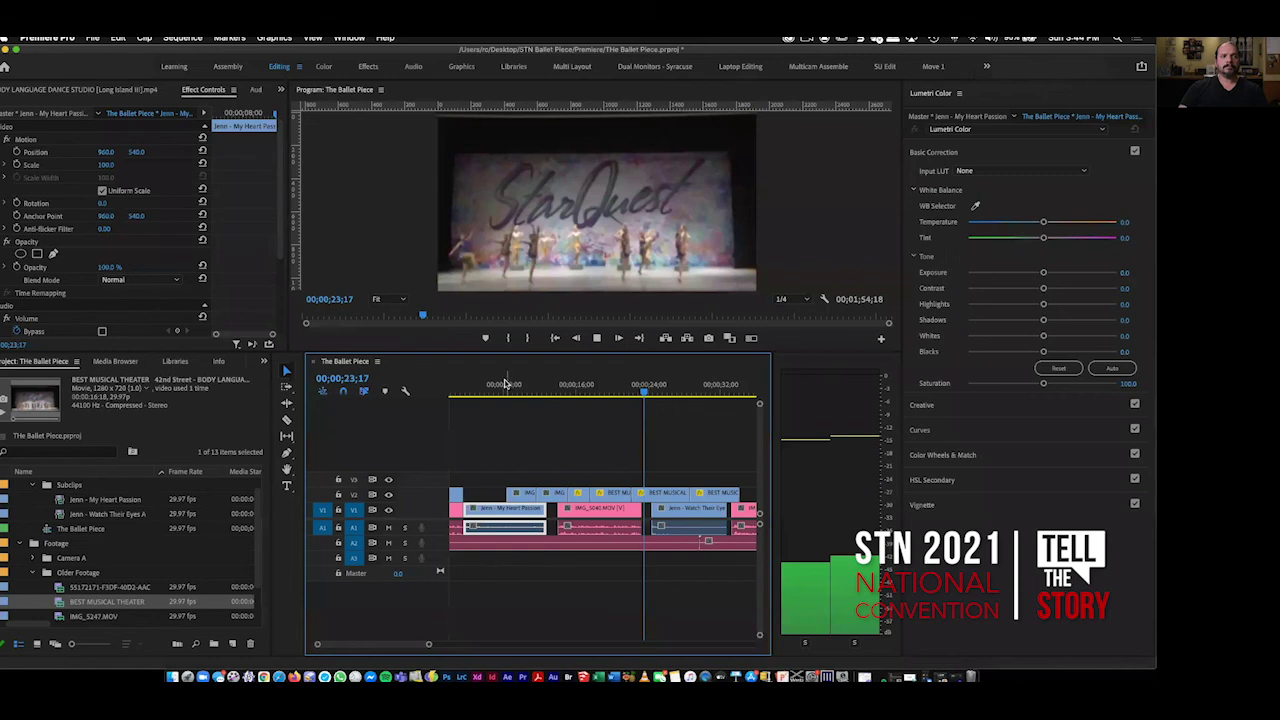
# Delete the last two BEST MUSICAL THEATER pieces on V2 above the Watch Their Eyes interview on V1.
pyautogui.click(683, 494)
pyautogui.moveTo(687, 494); pyautogui.dragTo(649, 494)
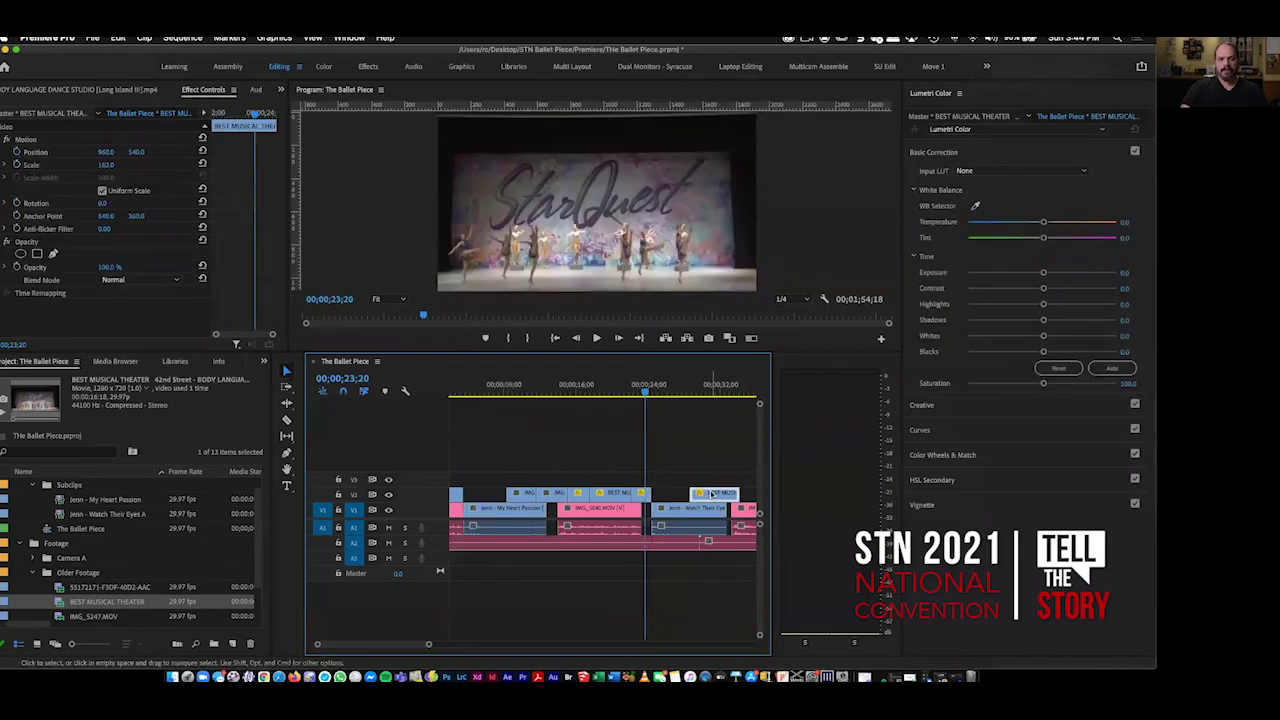
pyautogui.press('super+shift+a')
pyautogui.click(690, 508)
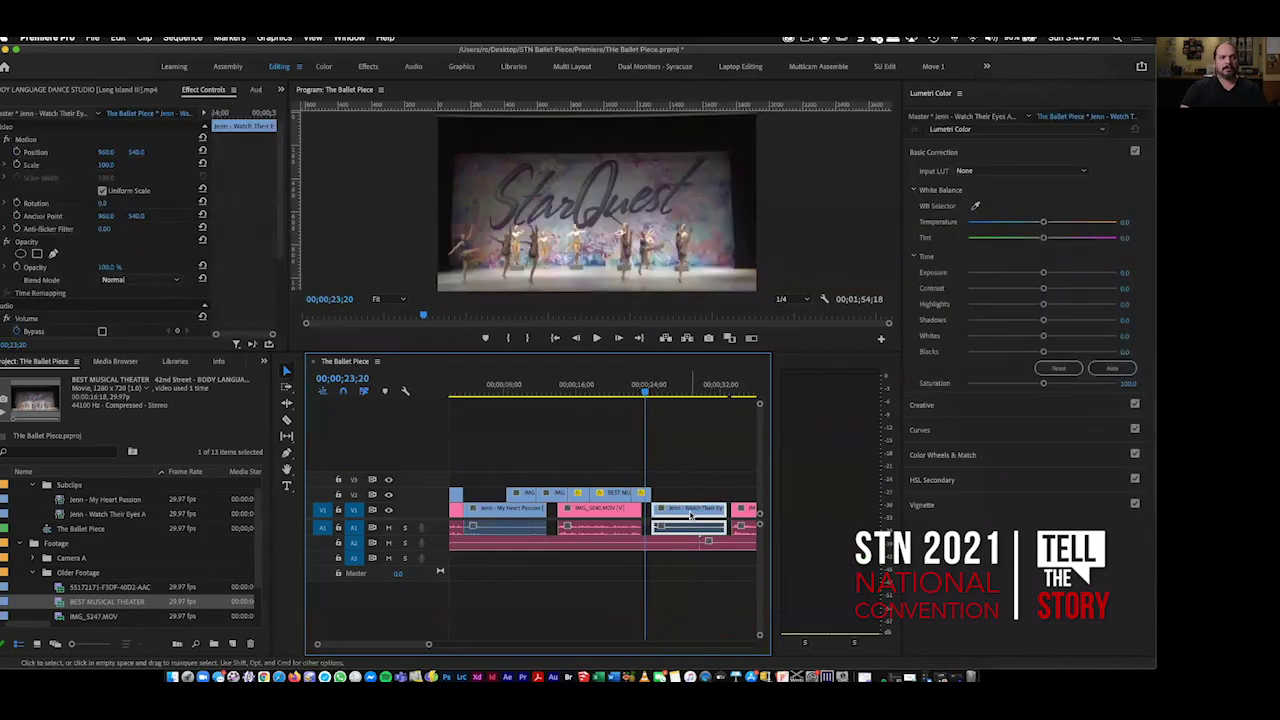
# Play the uncovered Watch Their Eyes interview up to about 00;00;29;10 and select its clip on V1.
pyautogui.press('space')
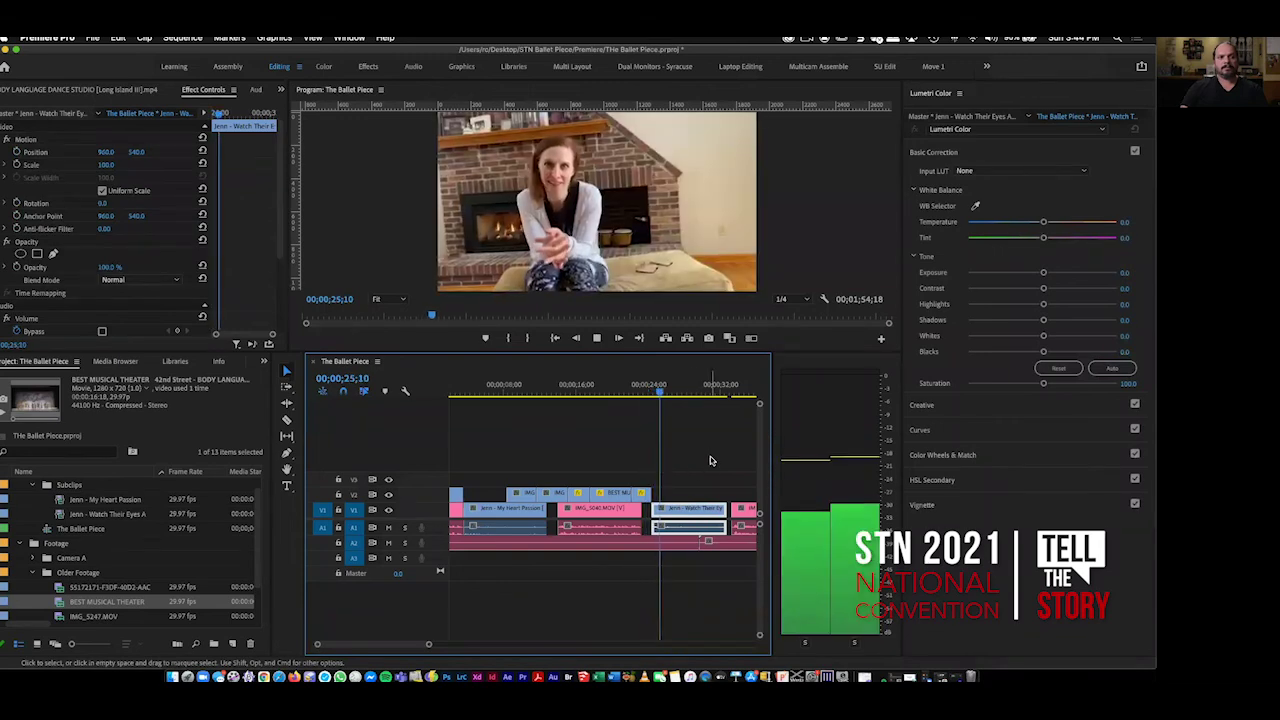
pyautogui.click(710, 460)
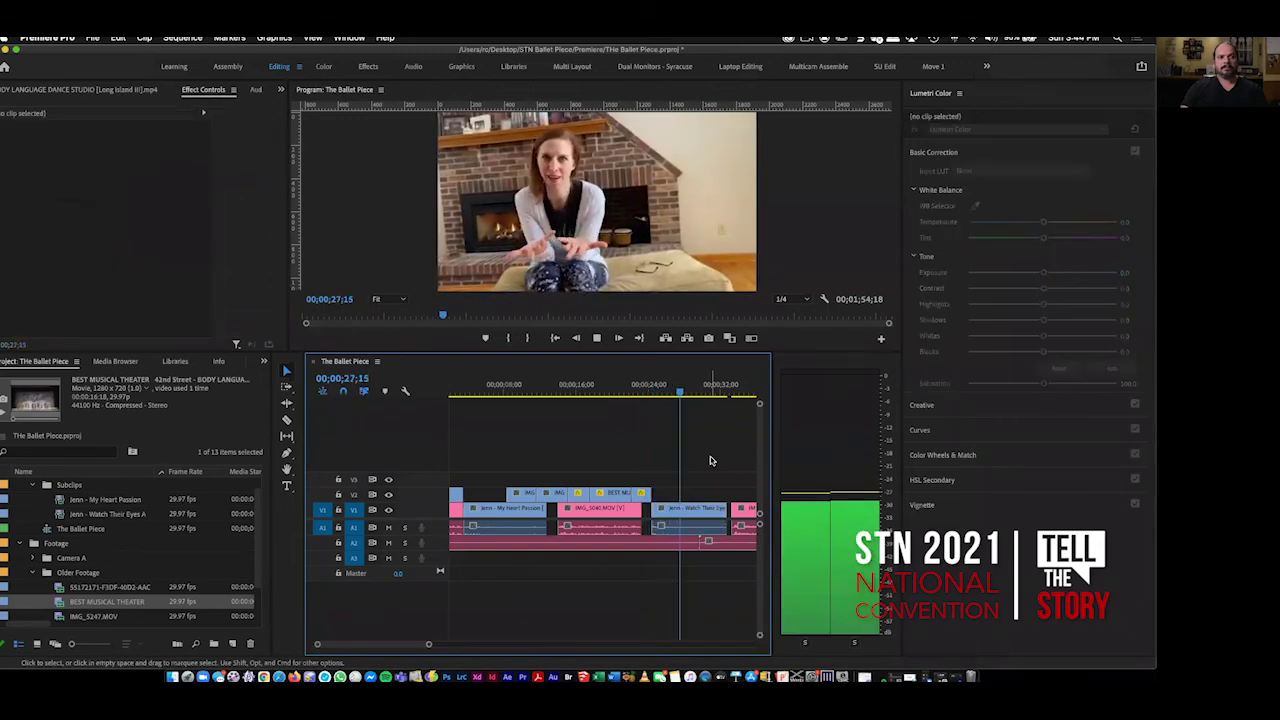
pyautogui.press('d')
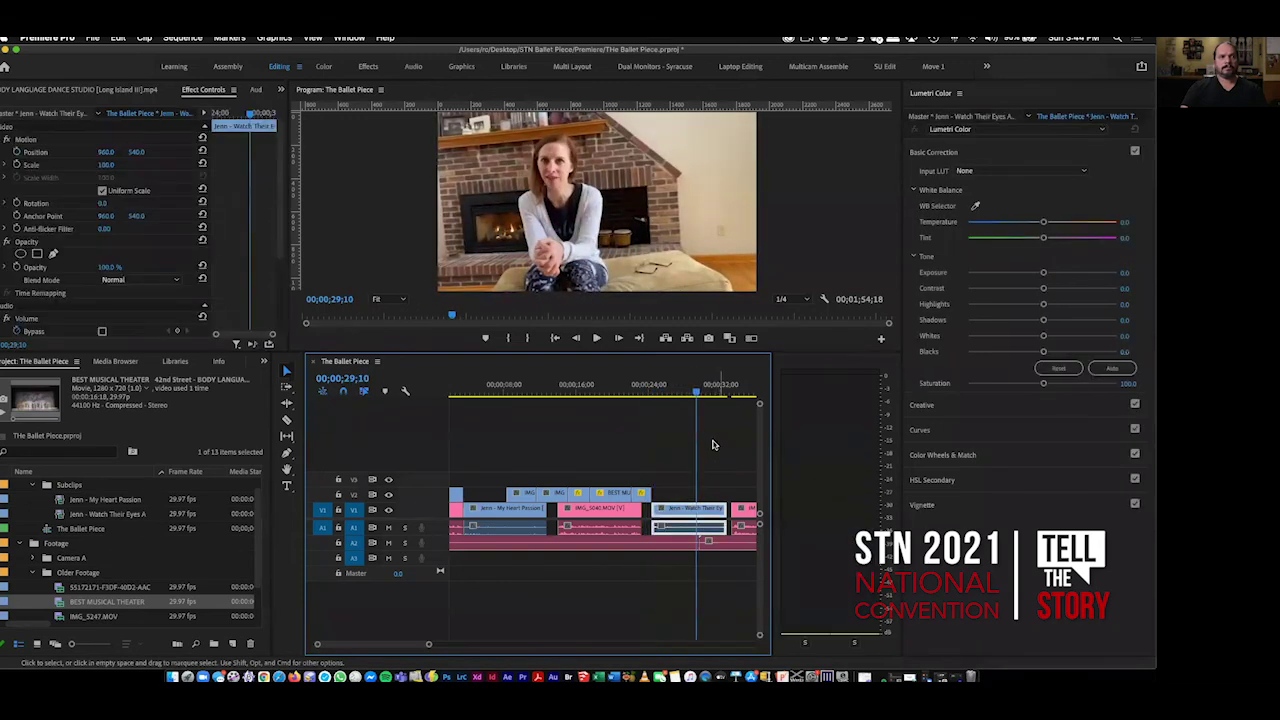